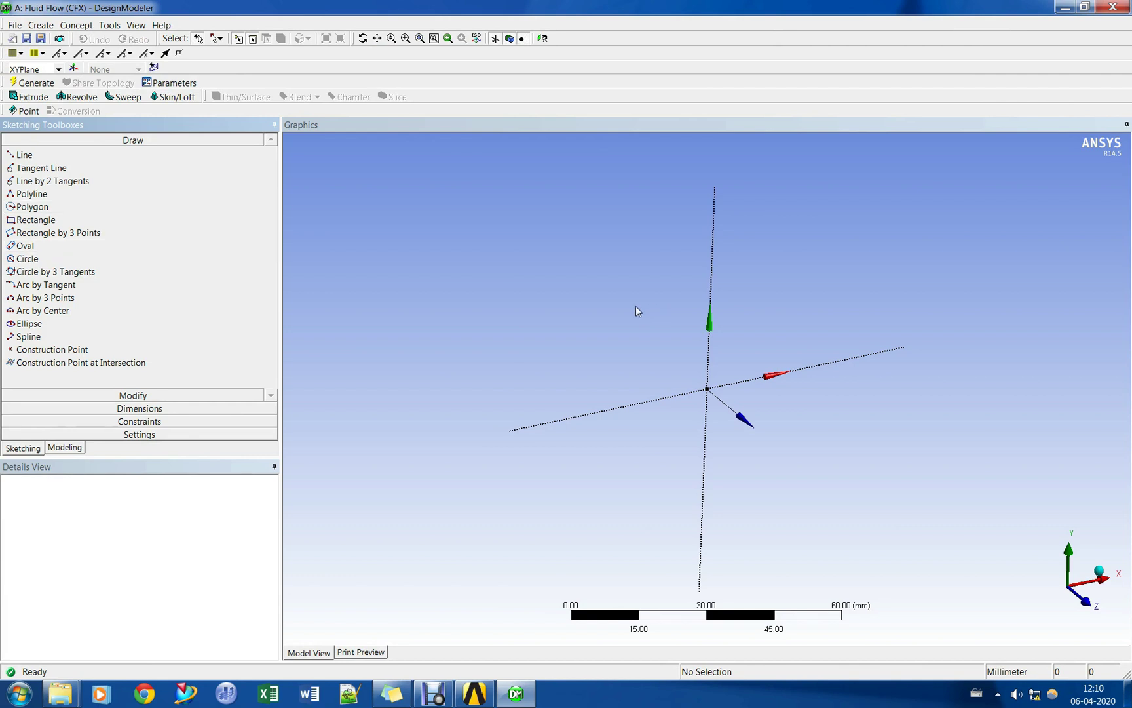
On the XY plane, sketch a closed half-nozzle polyline about 123 mm long and 24 mm high, base on the X axis, throat on the Y axis.
{"action": "right_click", "coordinate": [636, 306]}
{"action": "left_click", "coordinate": [665, 426]}
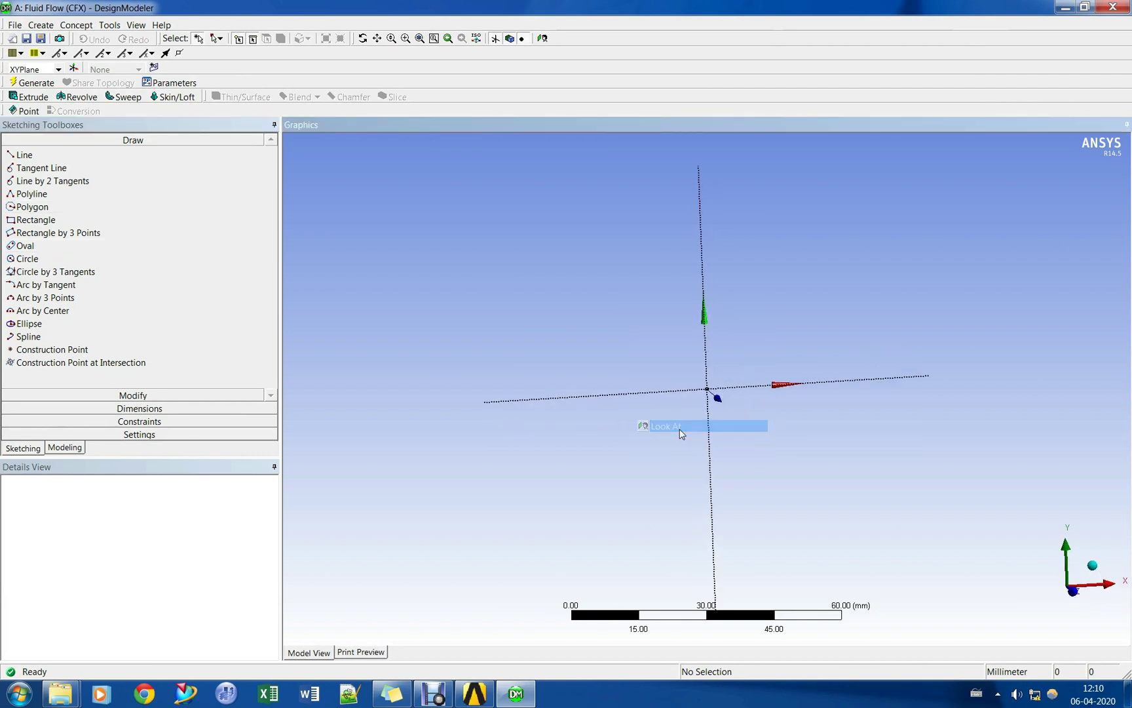
{"action": "mouse_move", "coordinate": [728, 292]}
{"action": "middle_mouse_down", "text": "ctrl"}
{"action": "mouse_move", "coordinate": [609, 280]}
{"action": "mouse_move", "coordinate": [684, 292]}
{"action": "middle_mouse_up", "text": "ctrl"}
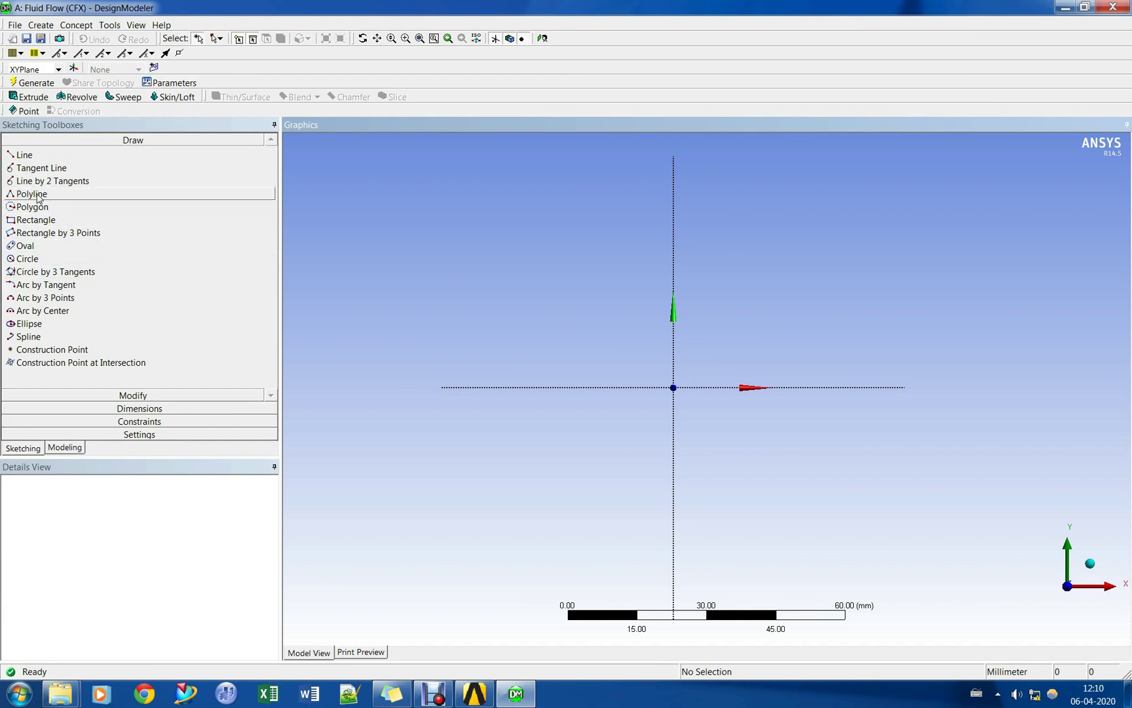
{"action": "left_click", "coordinate": [37, 195]}
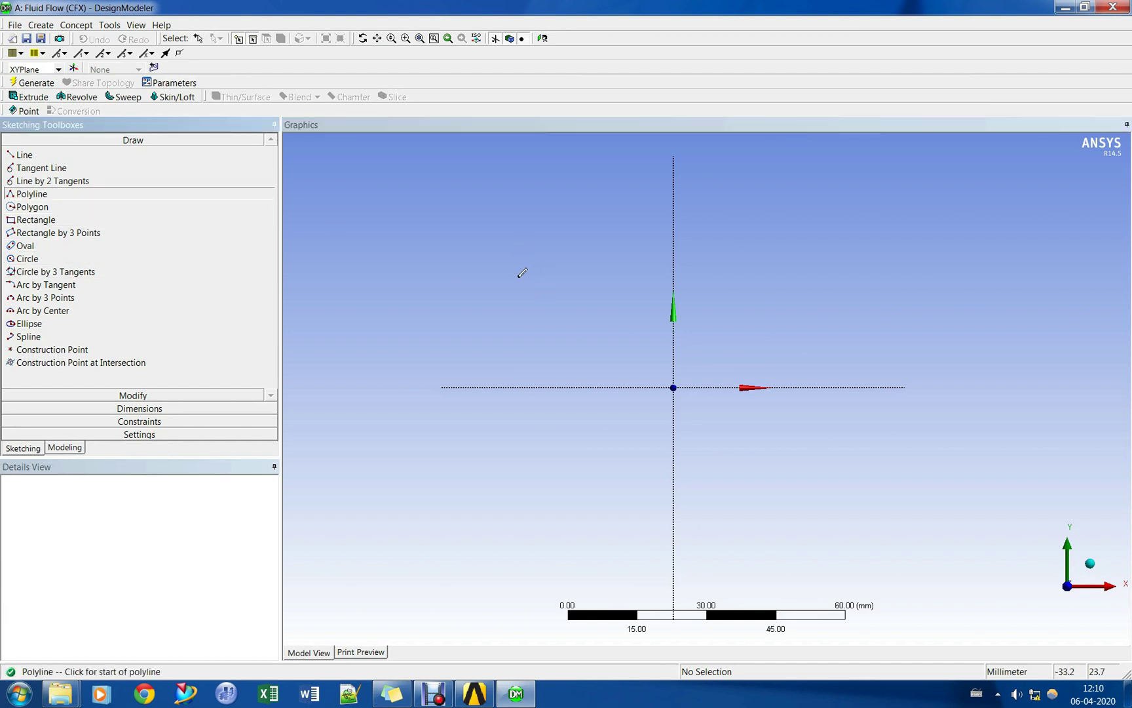
{"action": "left_click", "coordinate": [504, 275]}
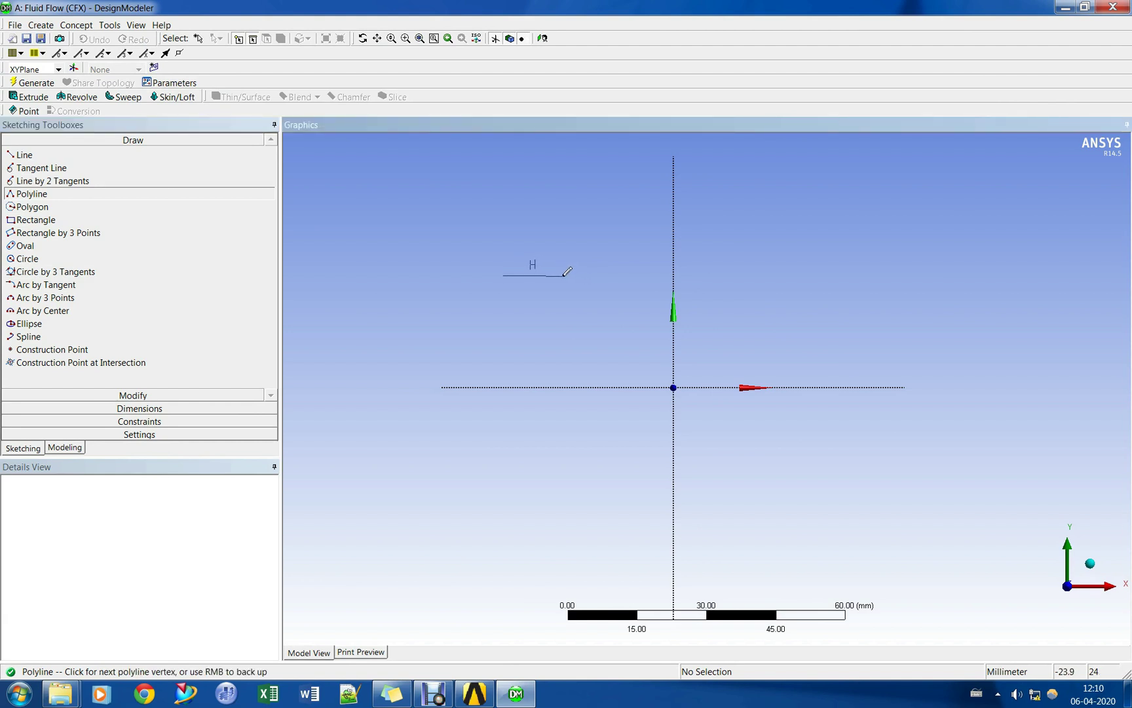
{"action": "left_click", "coordinate": [562, 275]}
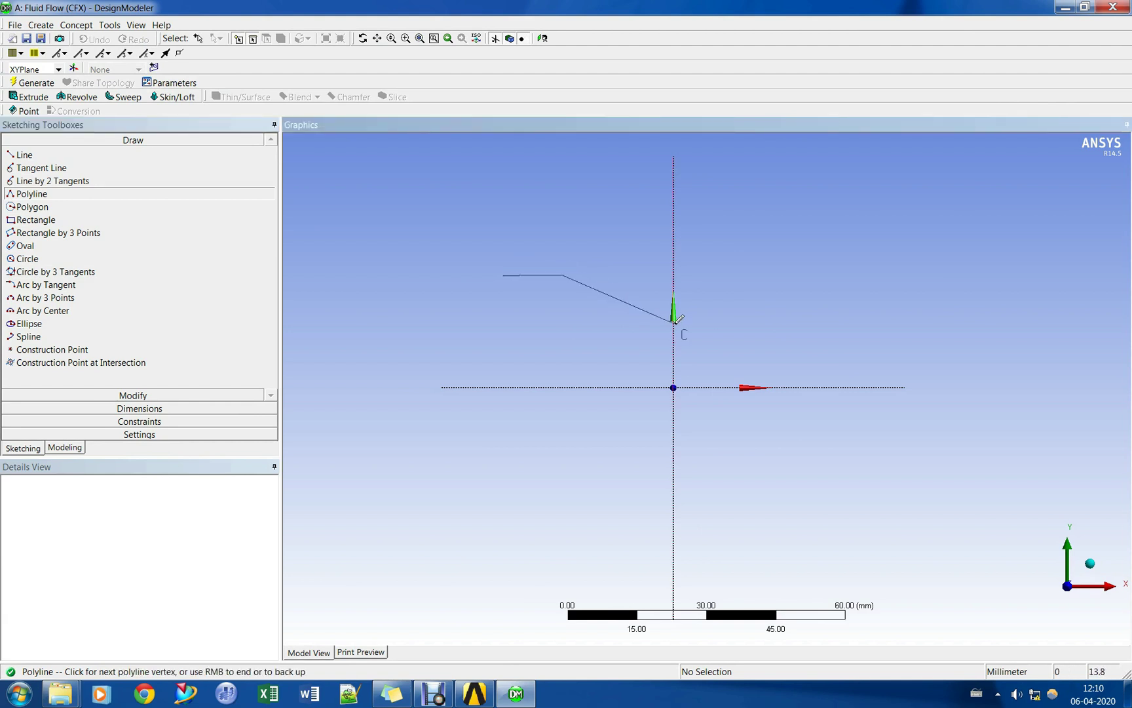
{"action": "left_click", "coordinate": [674, 330]}
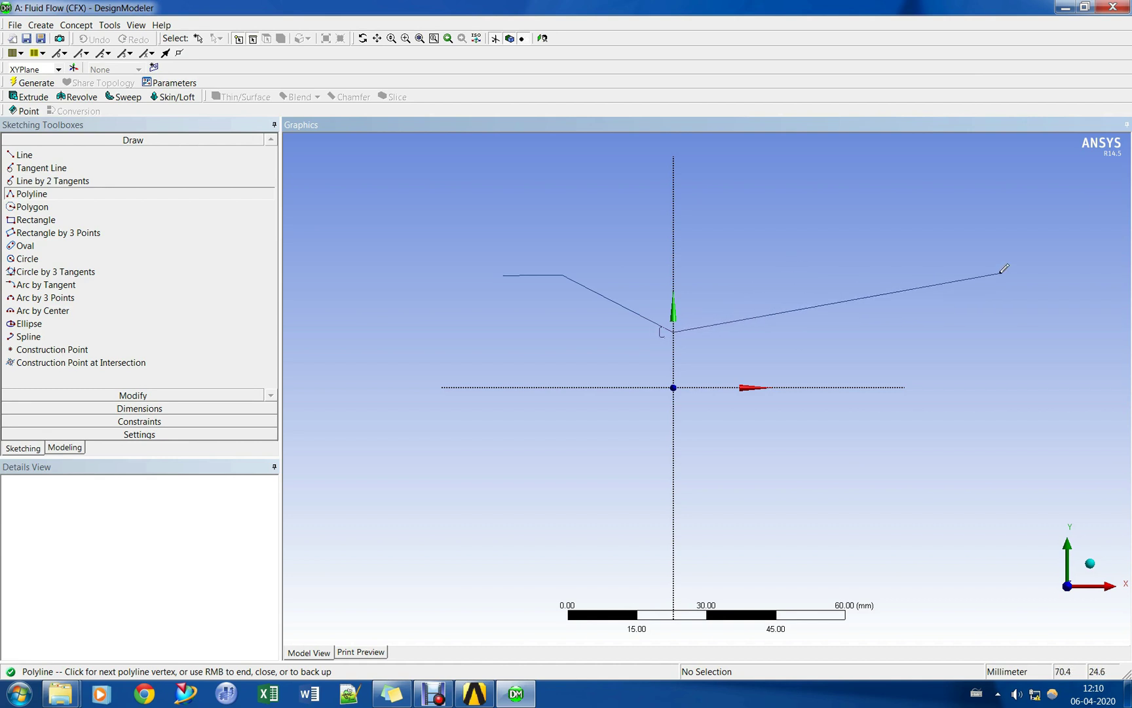
{"action": "left_click", "coordinate": [999, 272]}
{"action": "left_click", "coordinate": [1066, 272]}
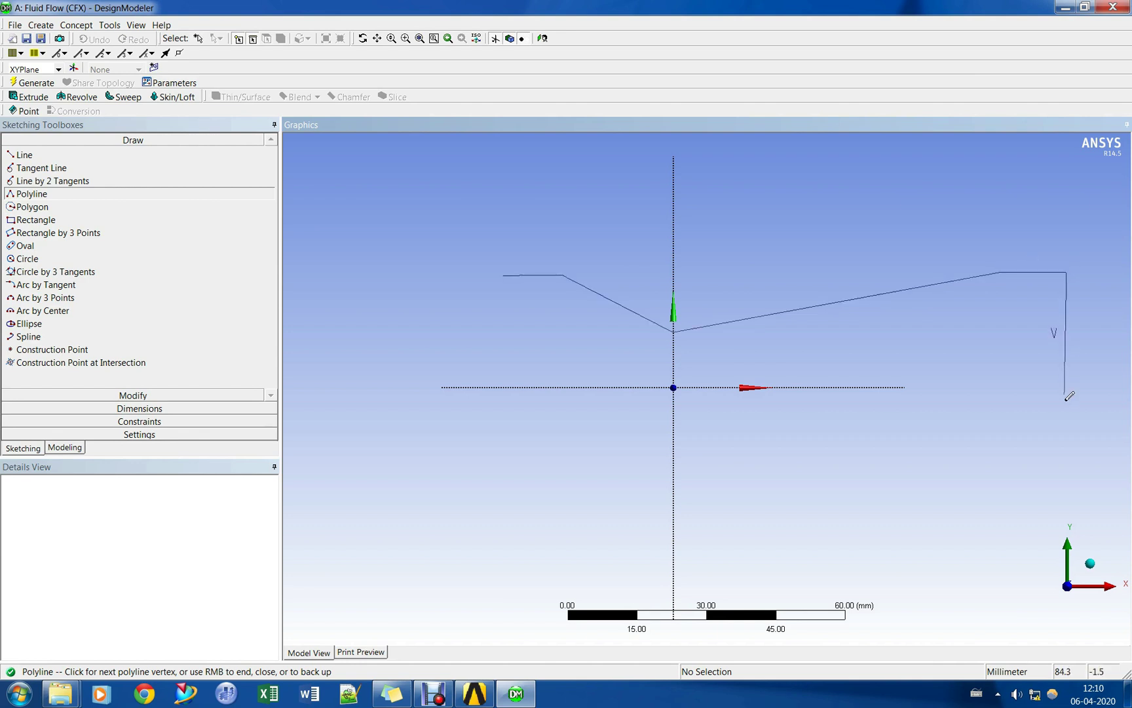
{"action": "left_click", "coordinate": [922, 391]}
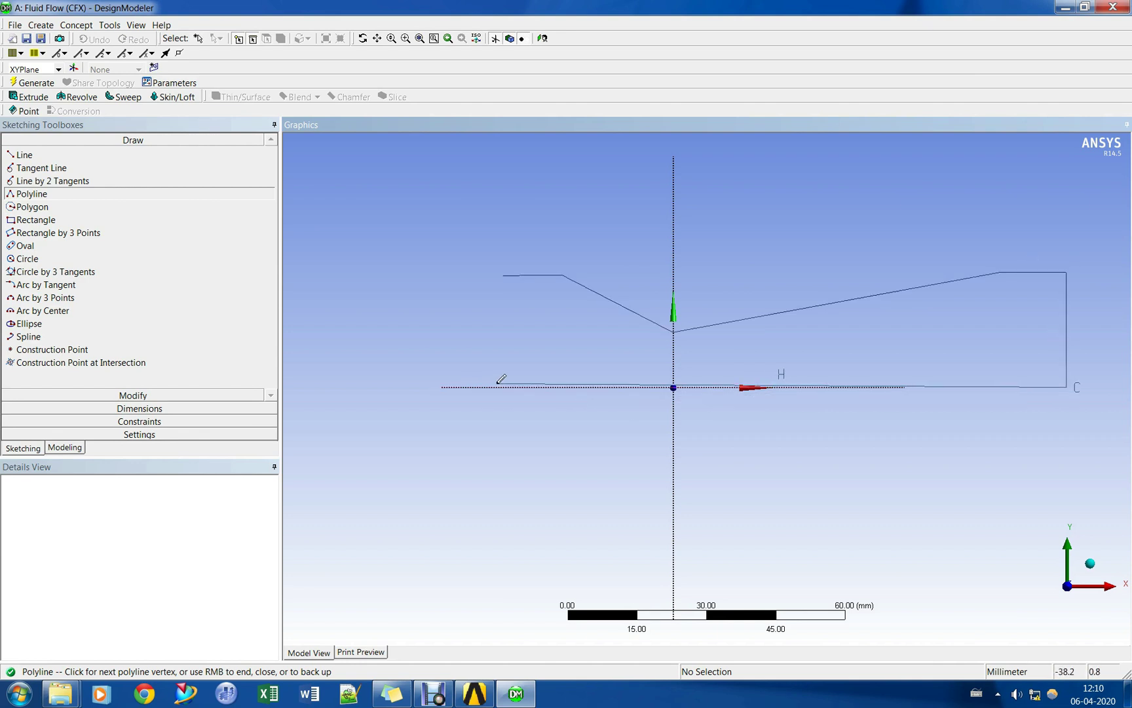
{"action": "left_click", "coordinate": [497, 386]}
{"action": "right_click", "coordinate": [502, 286]}
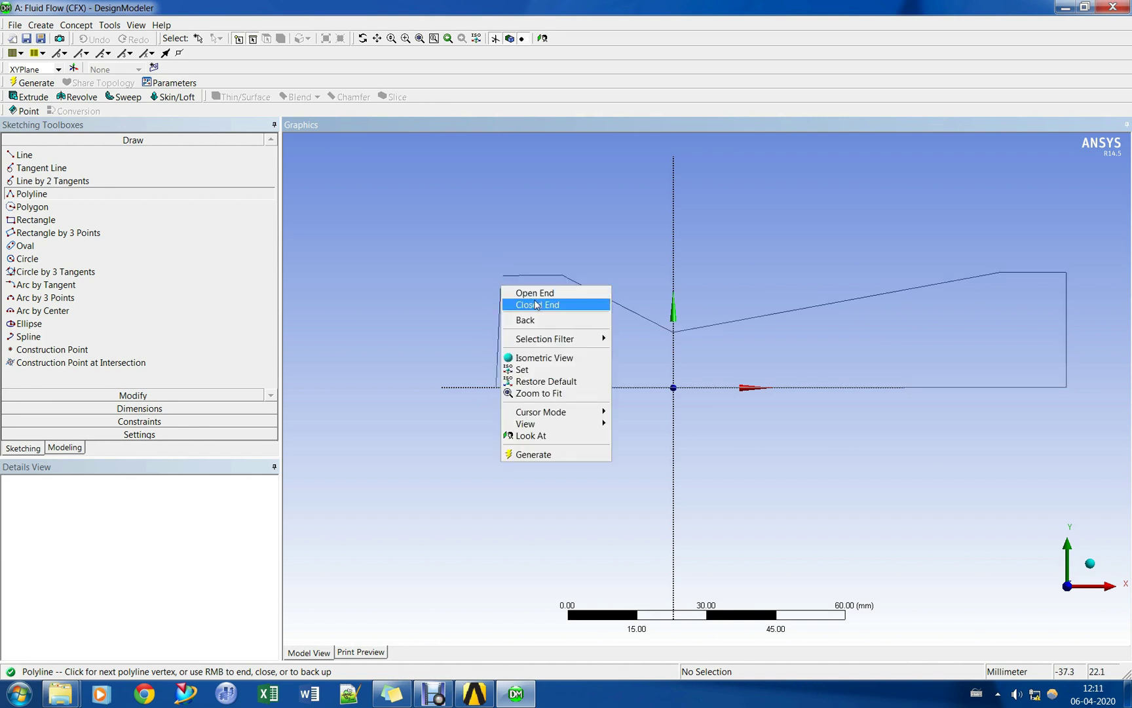
{"action": "left_click", "coordinate": [536, 305]}
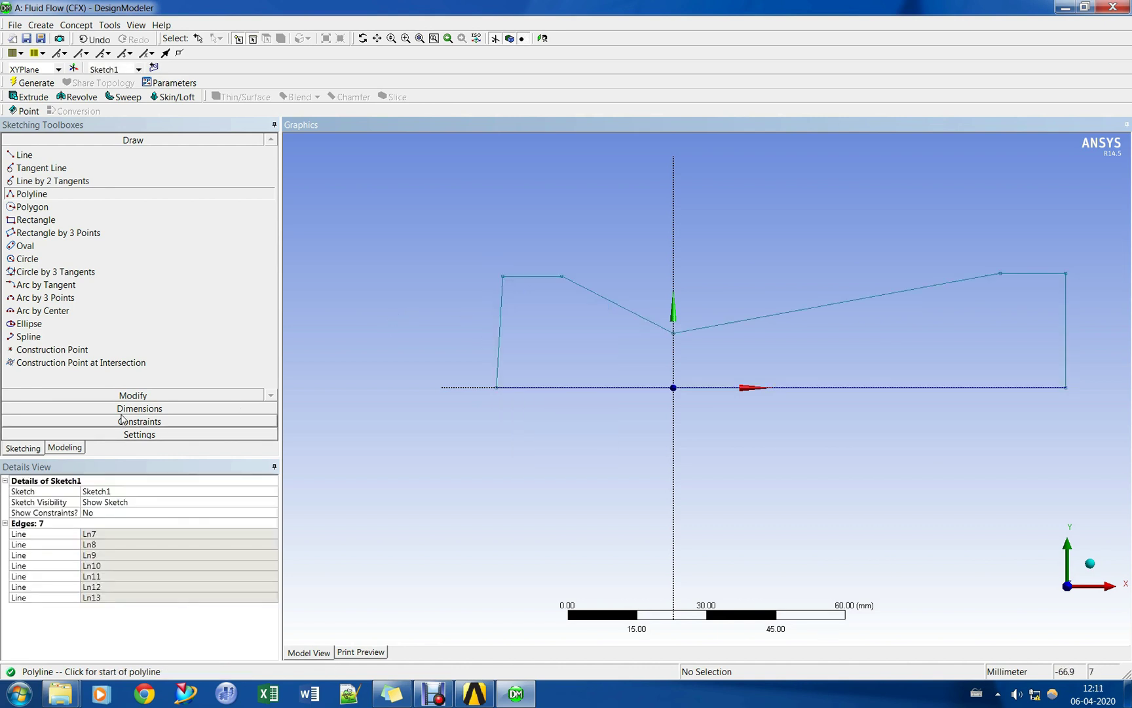
Apply a horizontal constraint to the profile's base line and a vertical constraint to its slanted inlet edge.
{"action": "left_click", "coordinate": [123, 420]}
{"action": "left_click", "coordinate": [37, 207]}
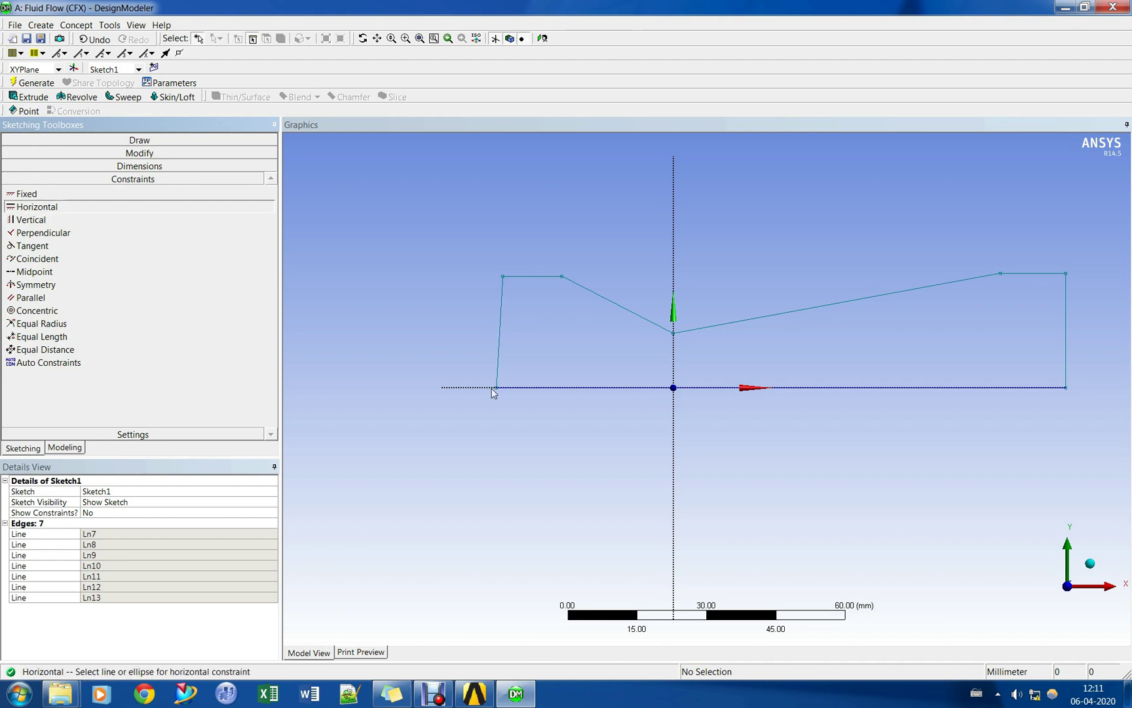
{"action": "left_click", "coordinate": [914, 392]}
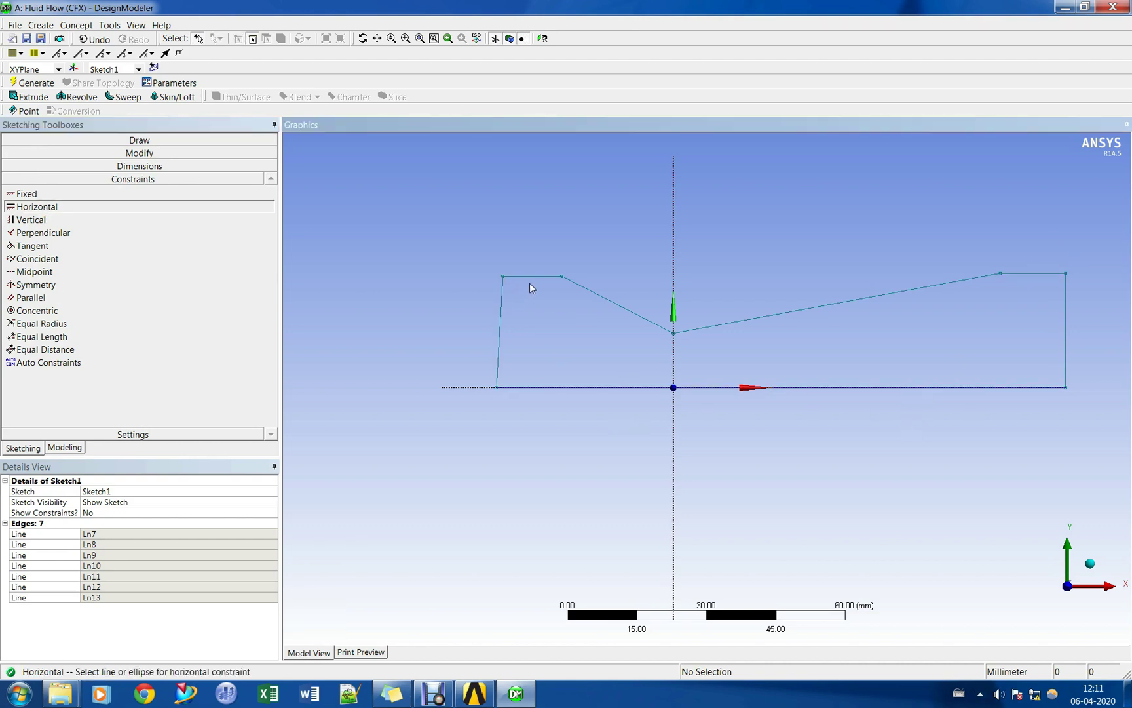
{"action": "left_click", "coordinate": [31, 220]}
{"action": "left_click", "coordinate": [498, 327]}
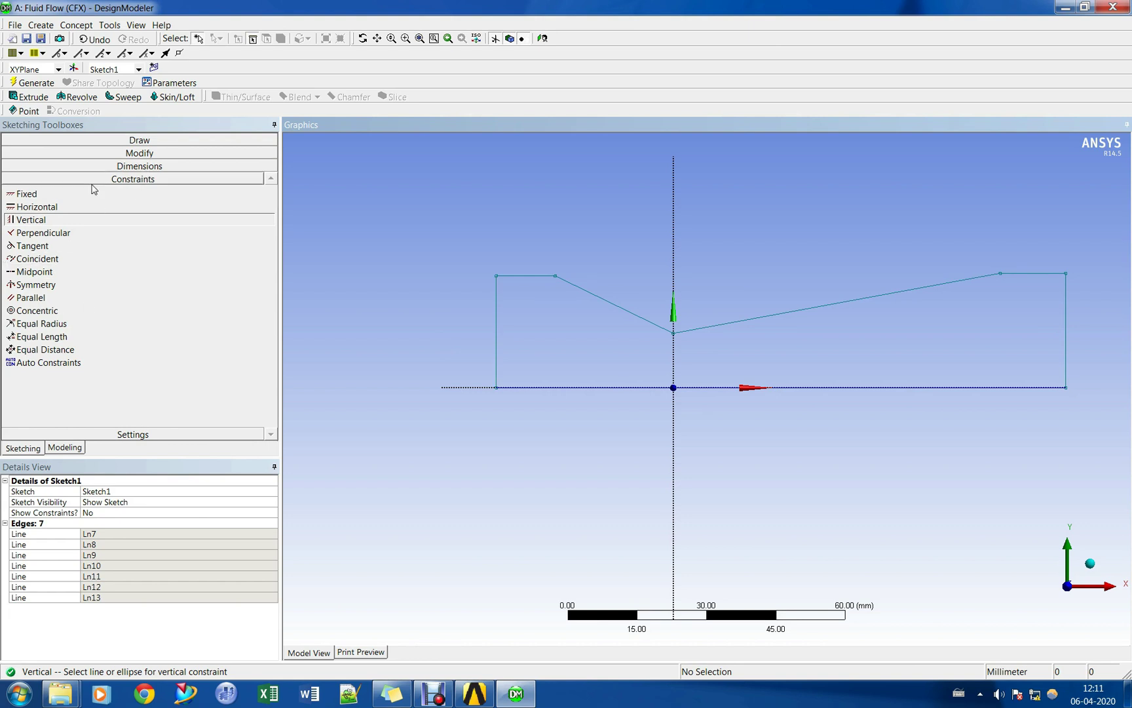
Add a length dimension to the short horizontal edge at the upper inlet end of the profile.
{"action": "left_click", "coordinate": [118, 167]}
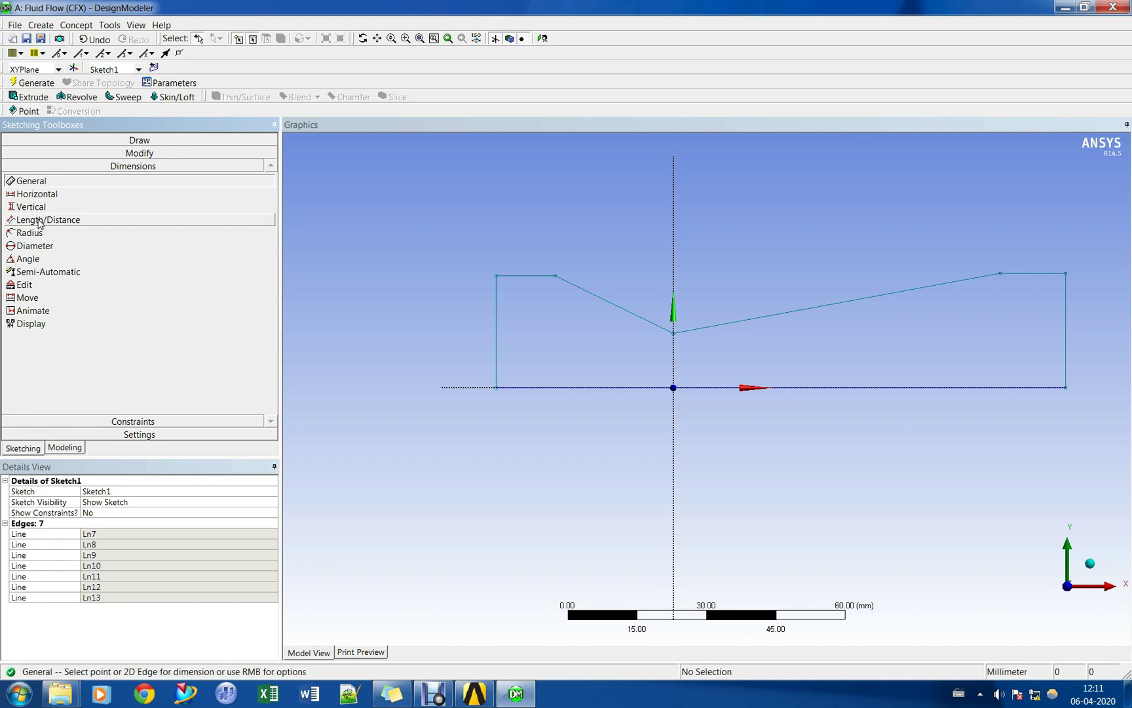
{"action": "left_click", "coordinate": [39, 221]}
{"action": "left_click", "coordinate": [530, 276]}
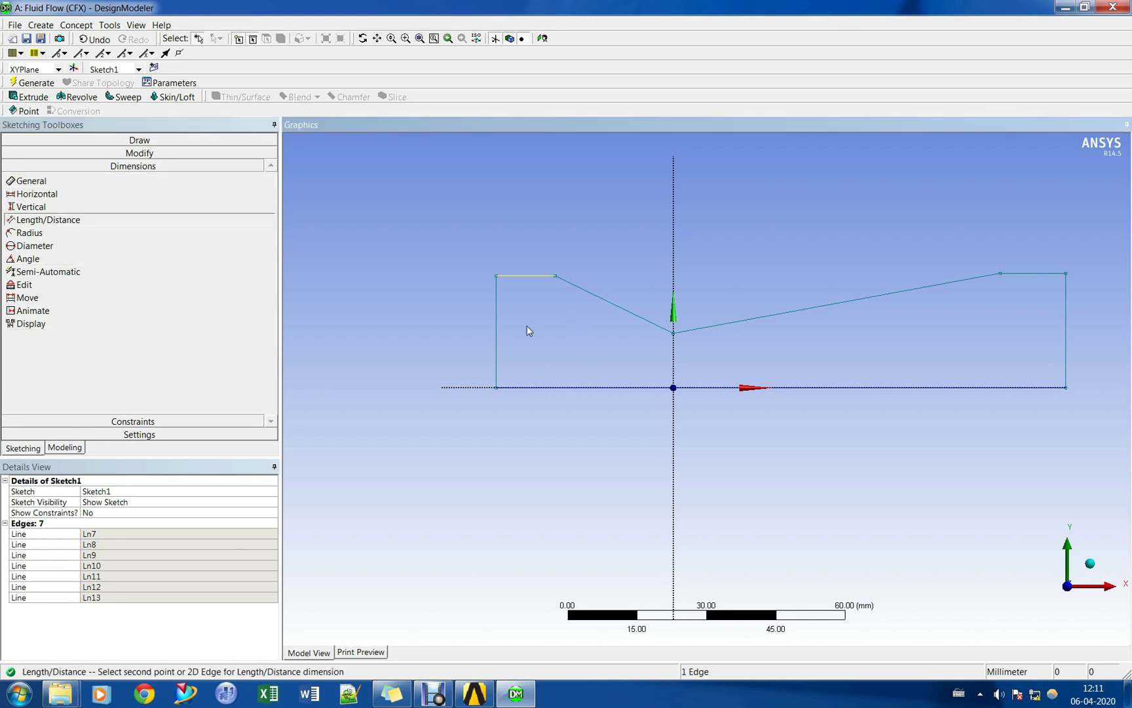
{"action": "left_click", "coordinate": [38, 207]}
{"action": "left_click", "coordinate": [40, 219]}
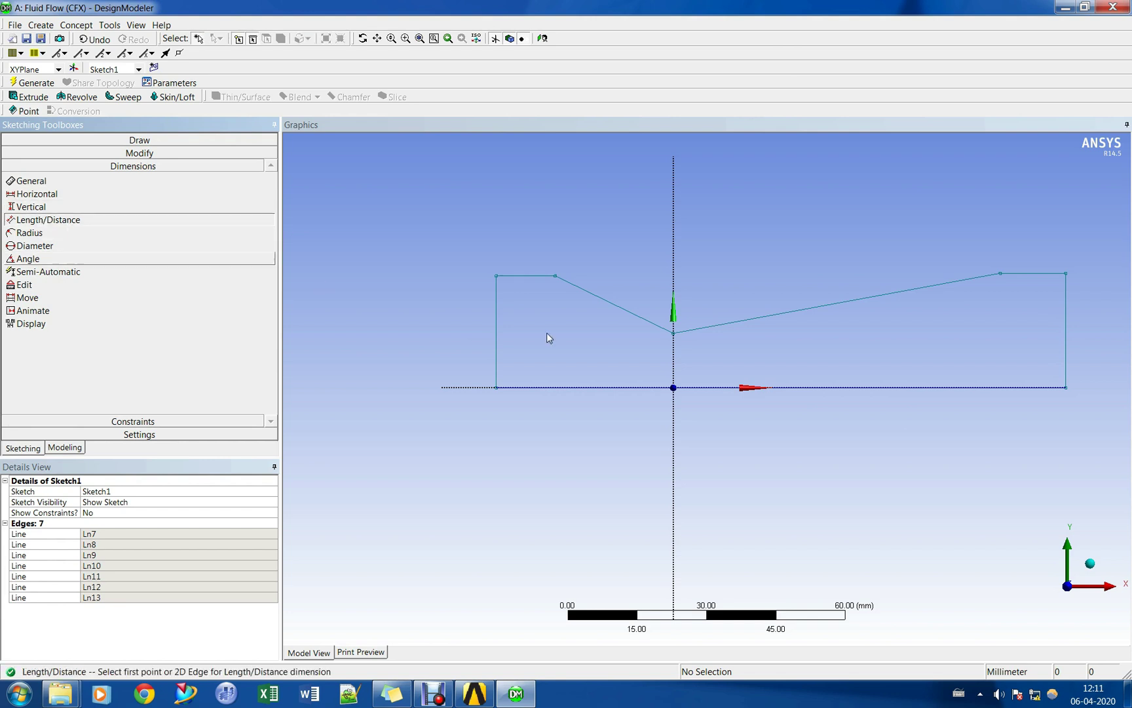
{"action": "left_click", "coordinate": [513, 310]}
{"action": "left_click", "coordinate": [556, 279]}
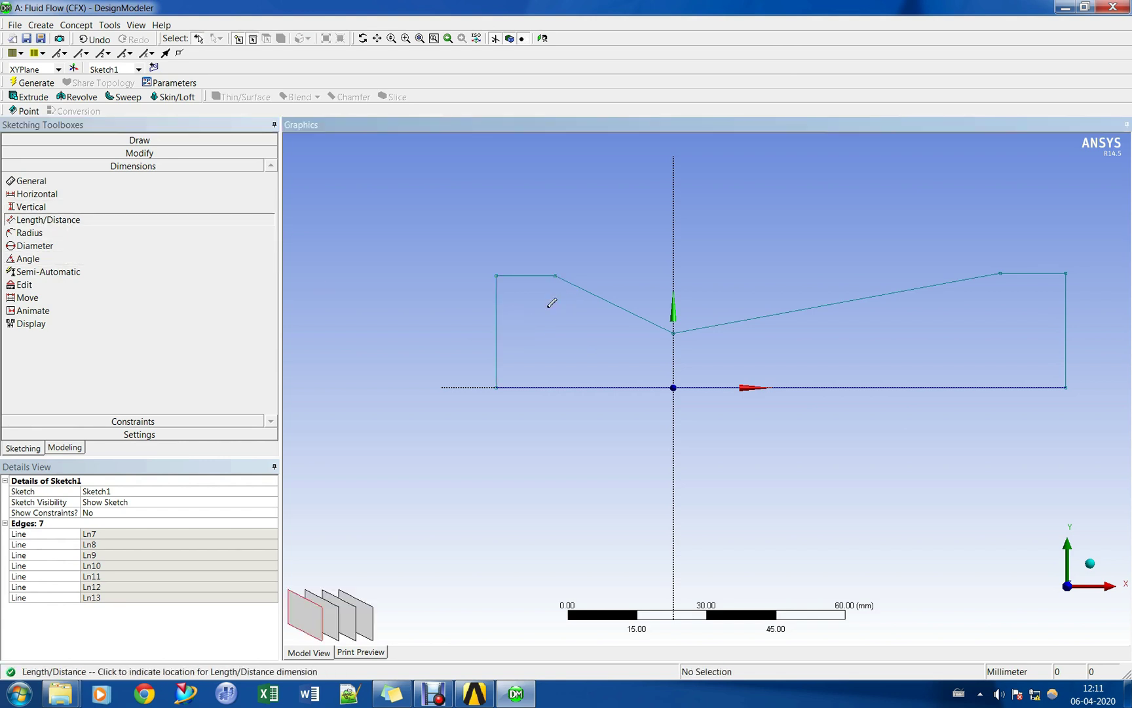
{"action": "left_click", "coordinate": [534, 307]}
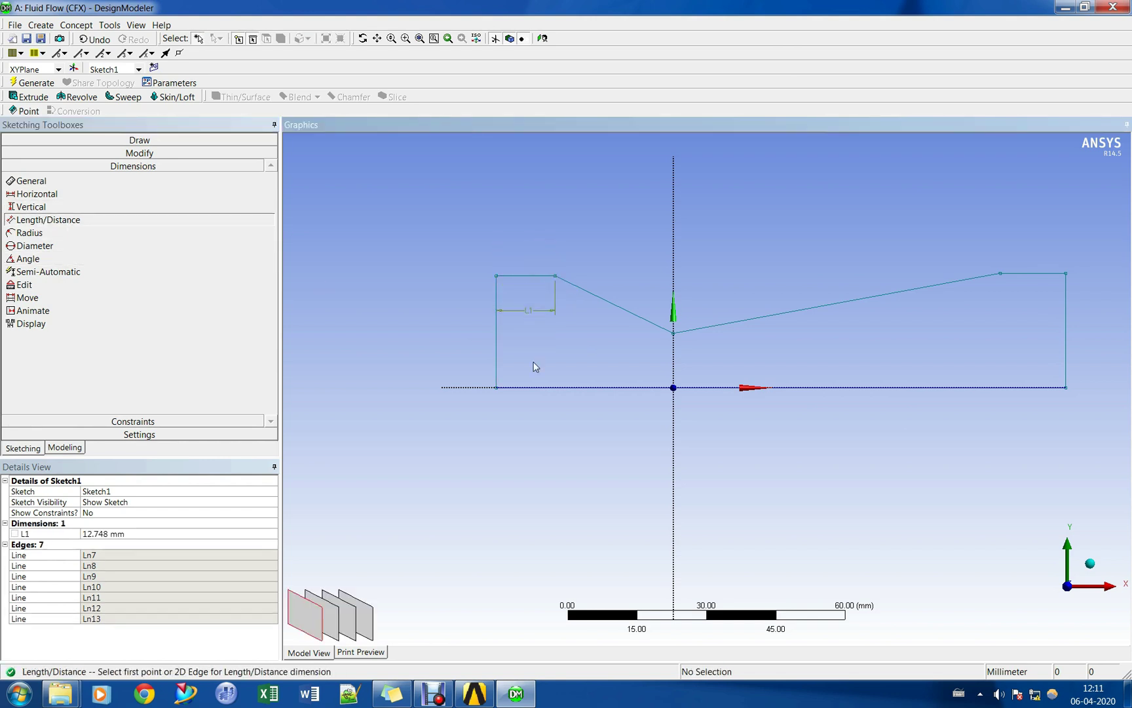
Dimension the distances from the vertical inlet edge to the Y axis and to the vertical outlet edge, placing both below the profile.
{"action": "left_click", "coordinate": [498, 361]}
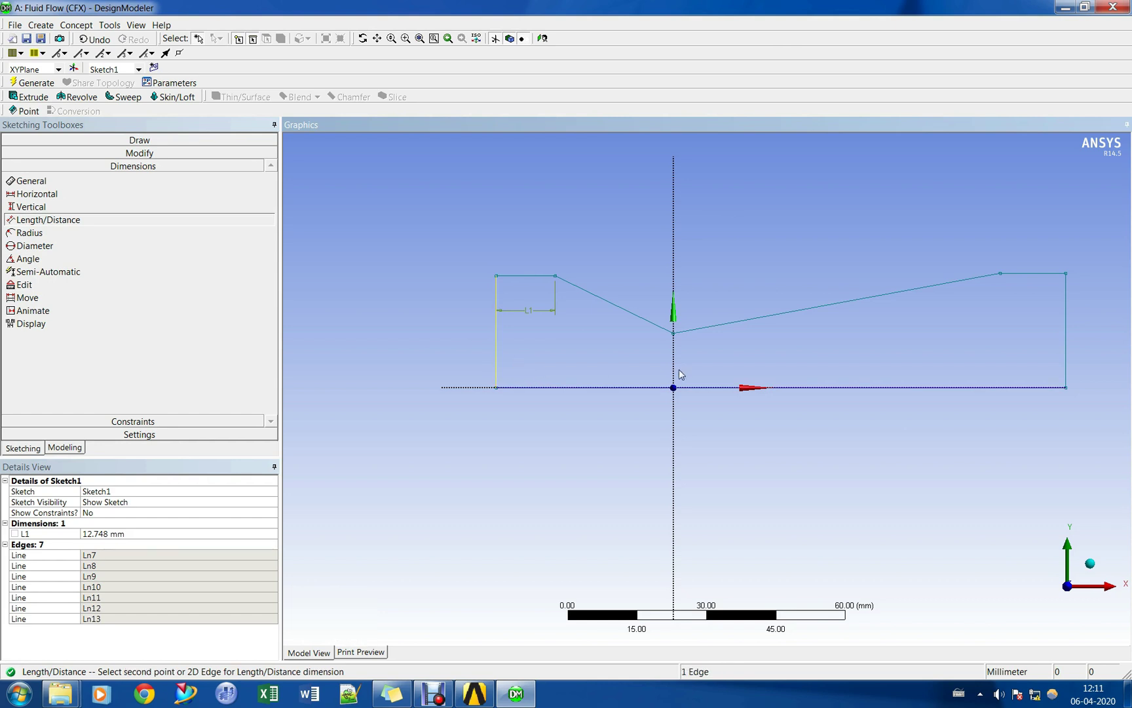
{"action": "left_click", "coordinate": [673, 342]}
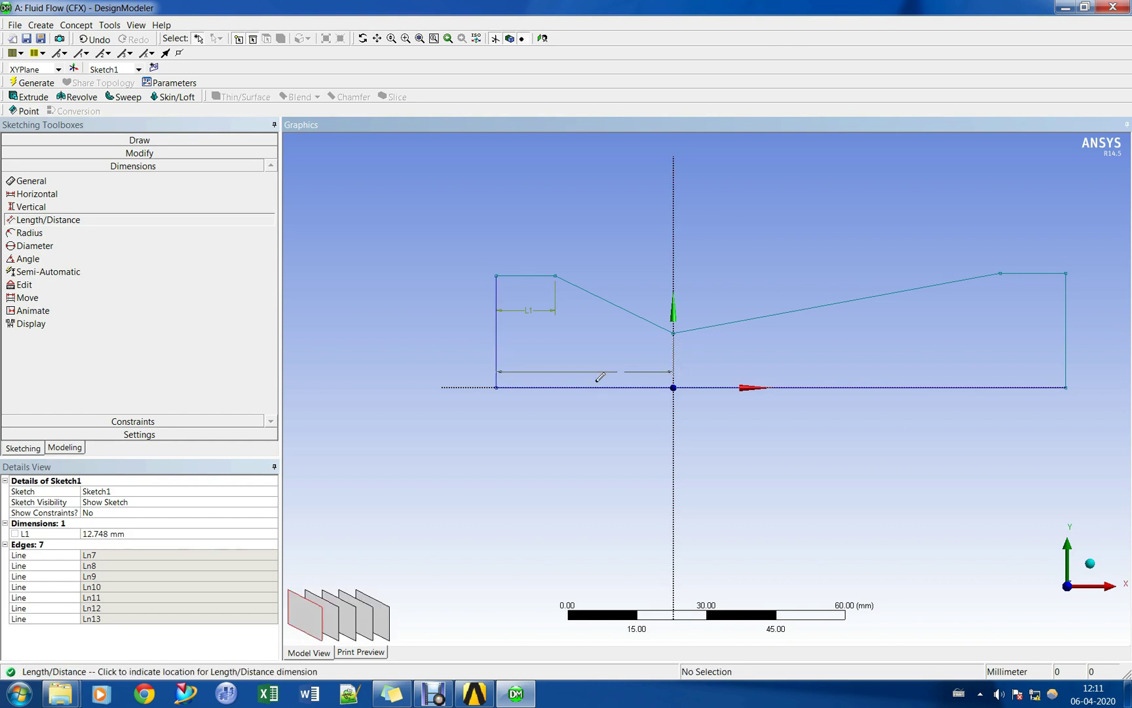
{"action": "left_click", "coordinate": [599, 433]}
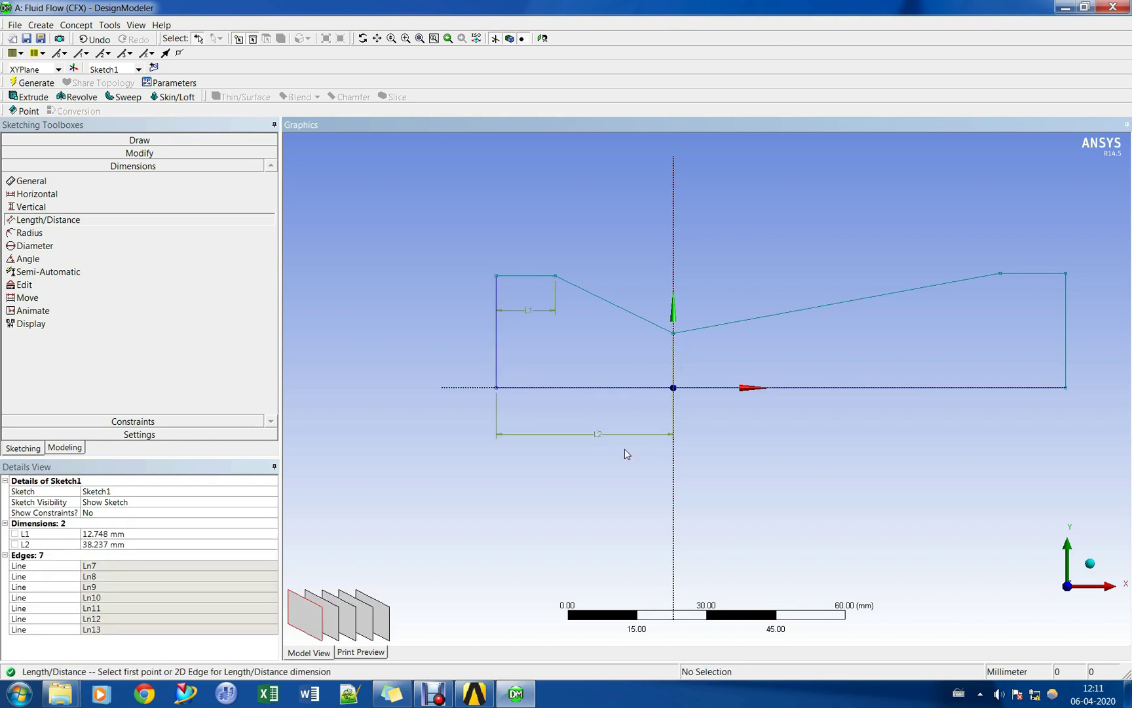
{"action": "left_click", "coordinate": [499, 365]}
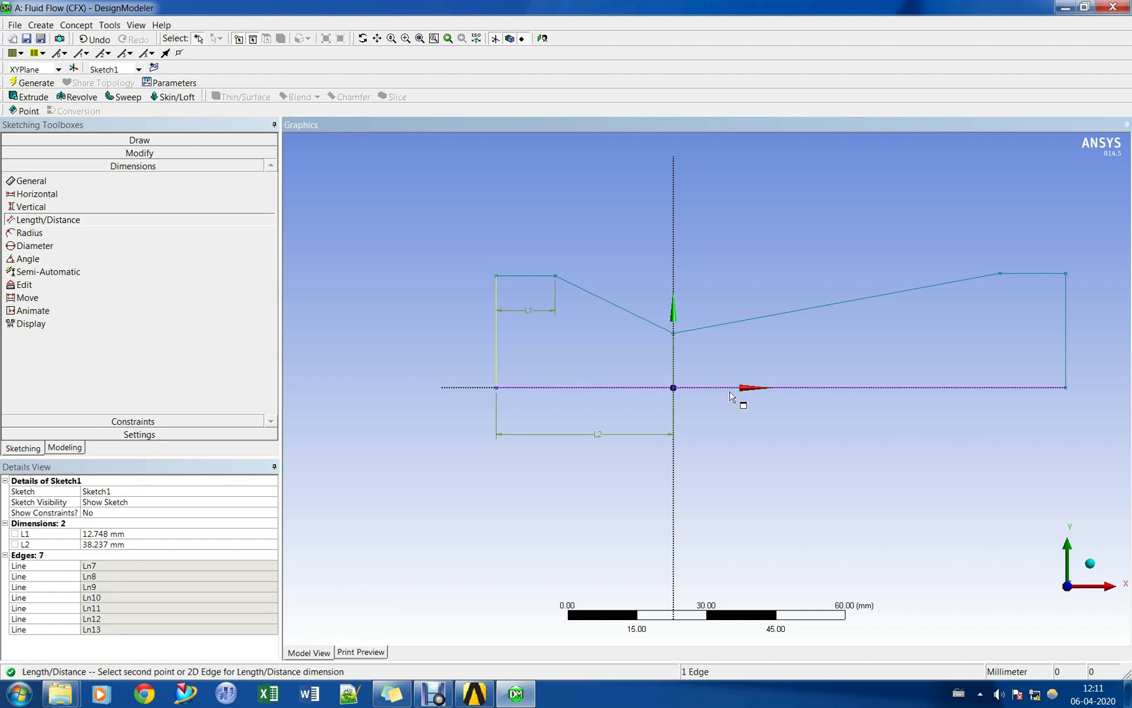
{"action": "left_click", "coordinate": [1066, 362]}
{"action": "left_click", "coordinate": [850, 454]}
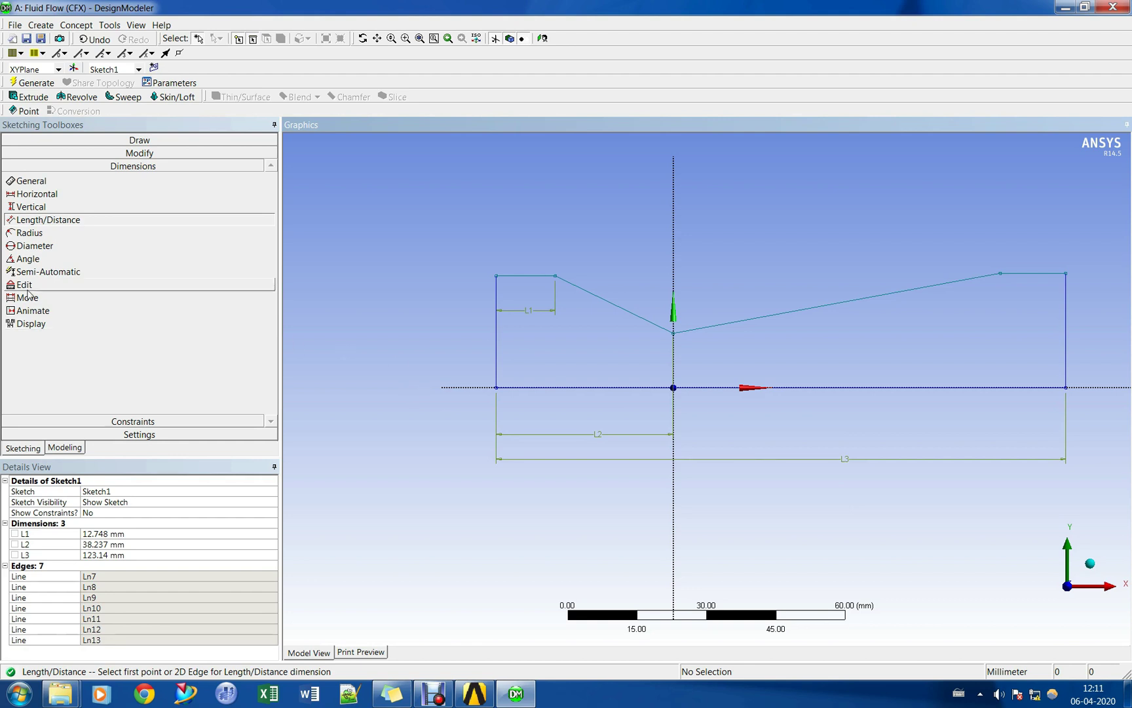
Add an angle dimension between the base line and the diverging line, using the alternate acute angle.
{"action": "left_click", "coordinate": [42, 259]}
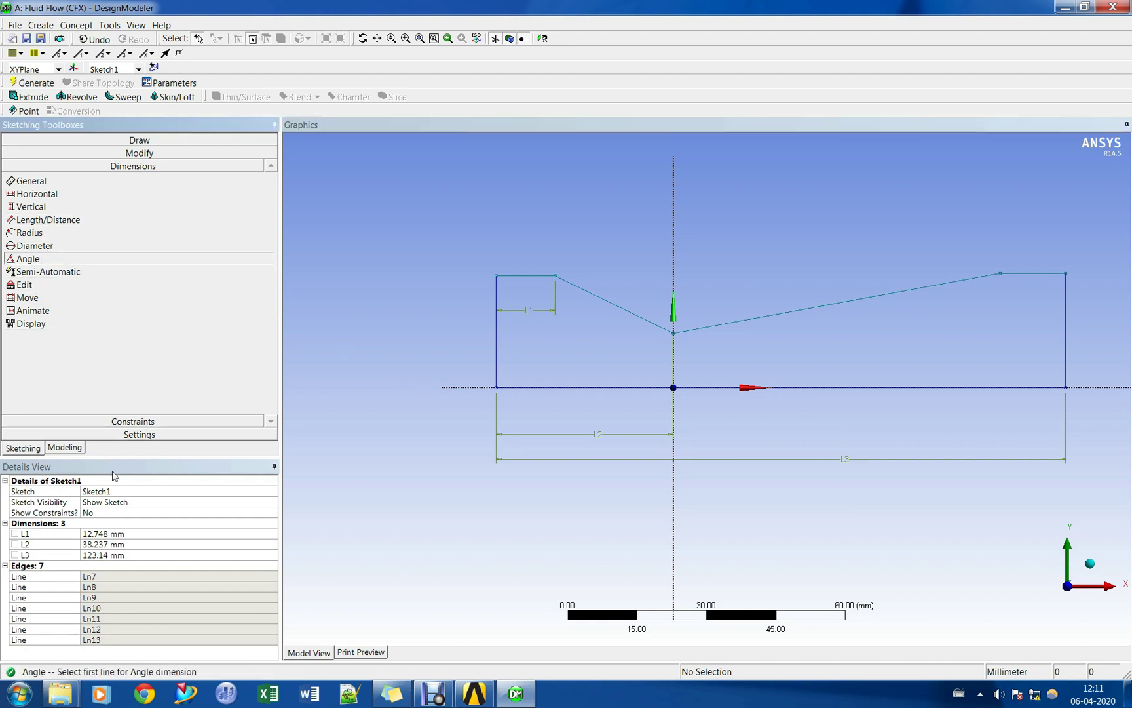
{"action": "left_click", "coordinate": [829, 388]}
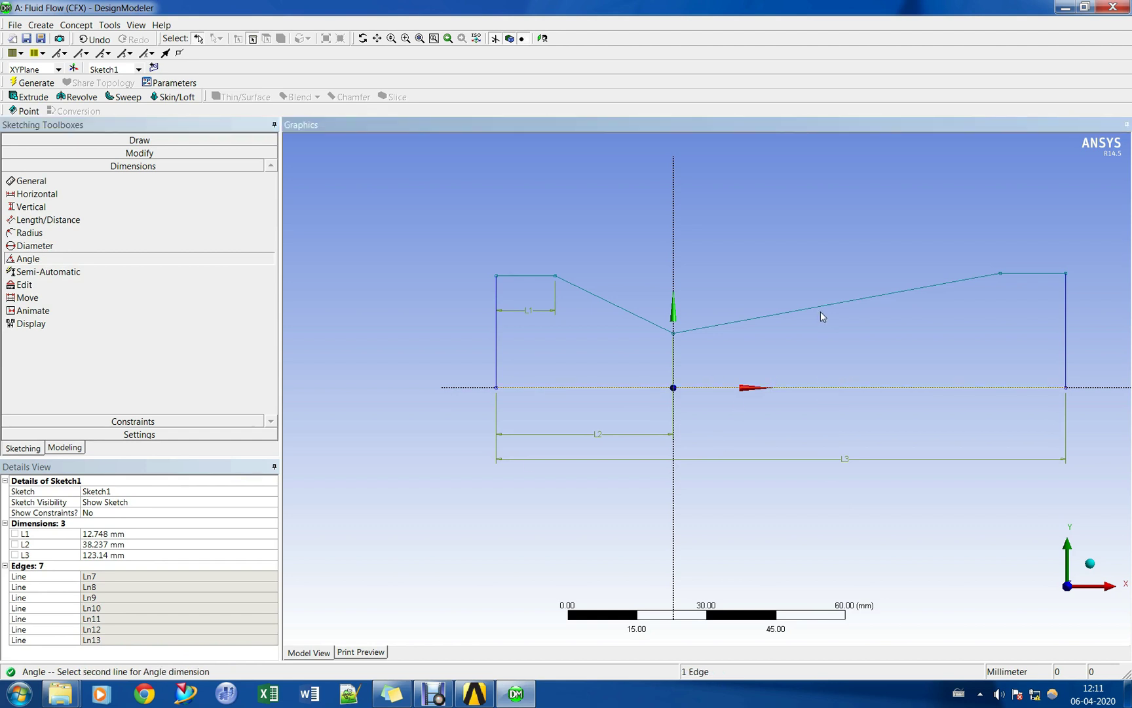
{"action": "left_click", "coordinate": [827, 310]}
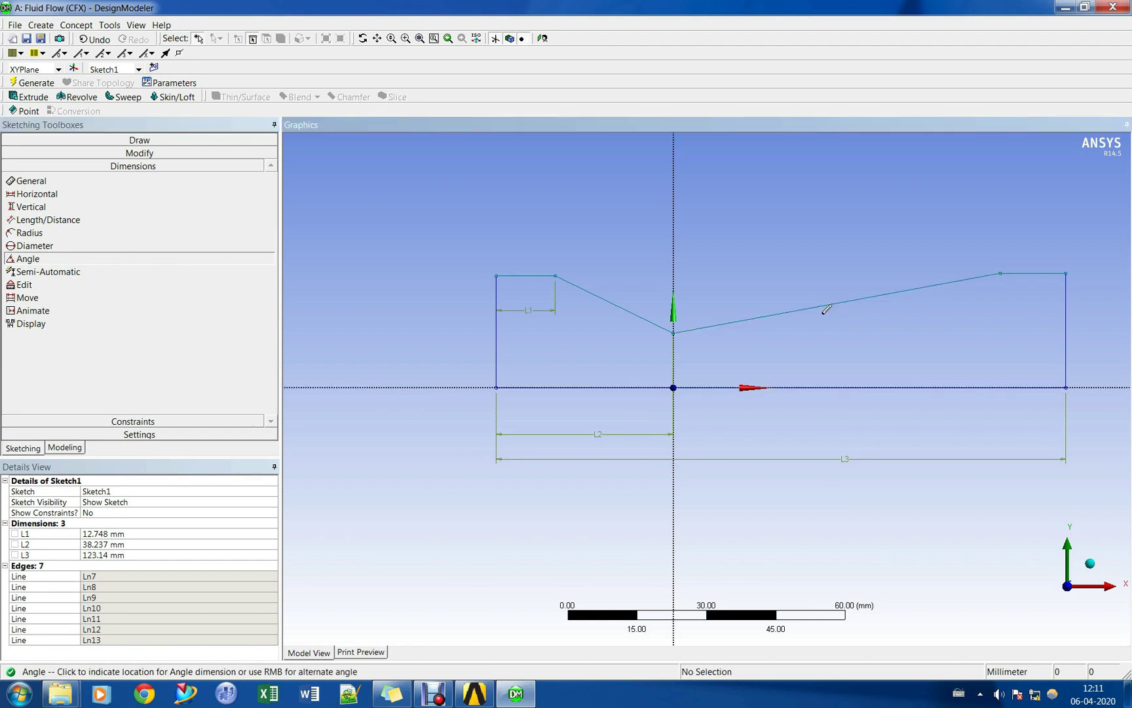
{"action": "right_click", "coordinate": [824, 355]}
{"action": "left_click", "coordinate": [852, 378]}
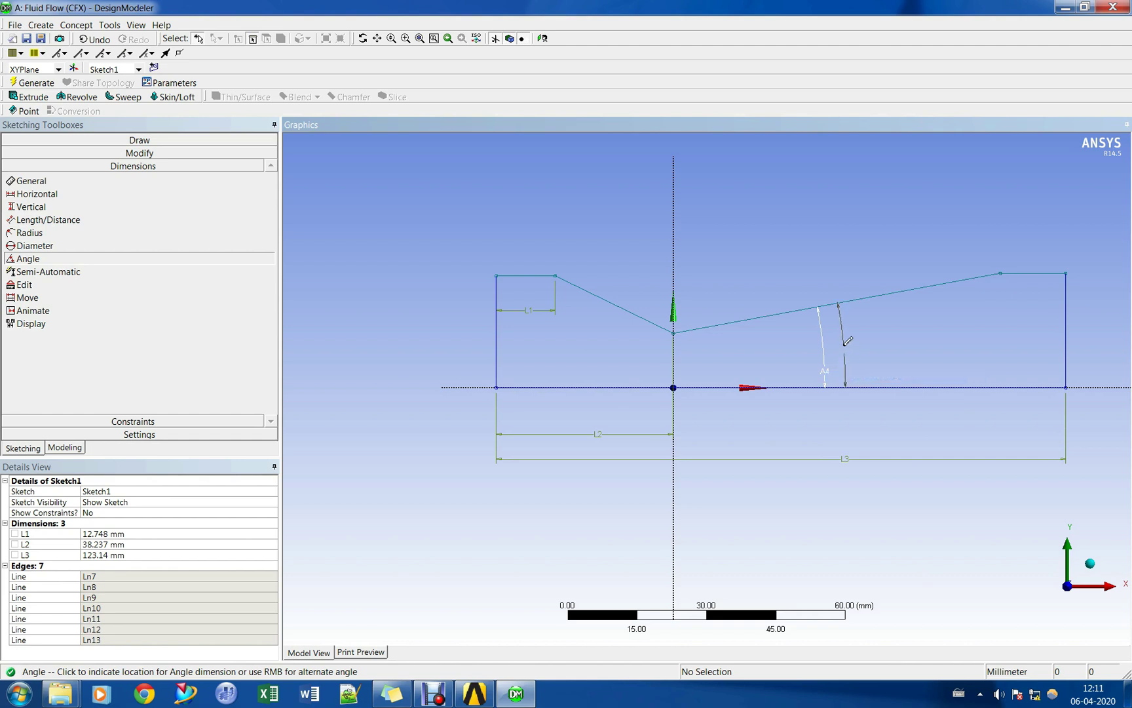
{"action": "left_click", "coordinate": [846, 351]}
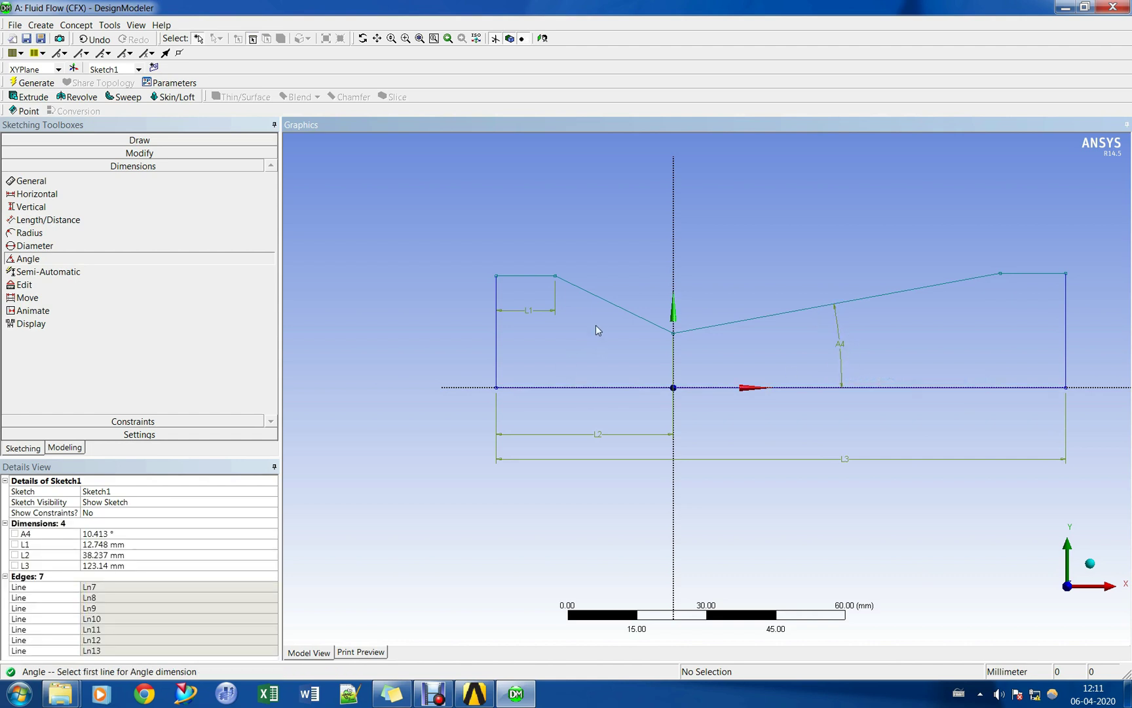
{"action": "left_click", "coordinate": [616, 310]}
{"action": "left_click", "coordinate": [614, 388]}
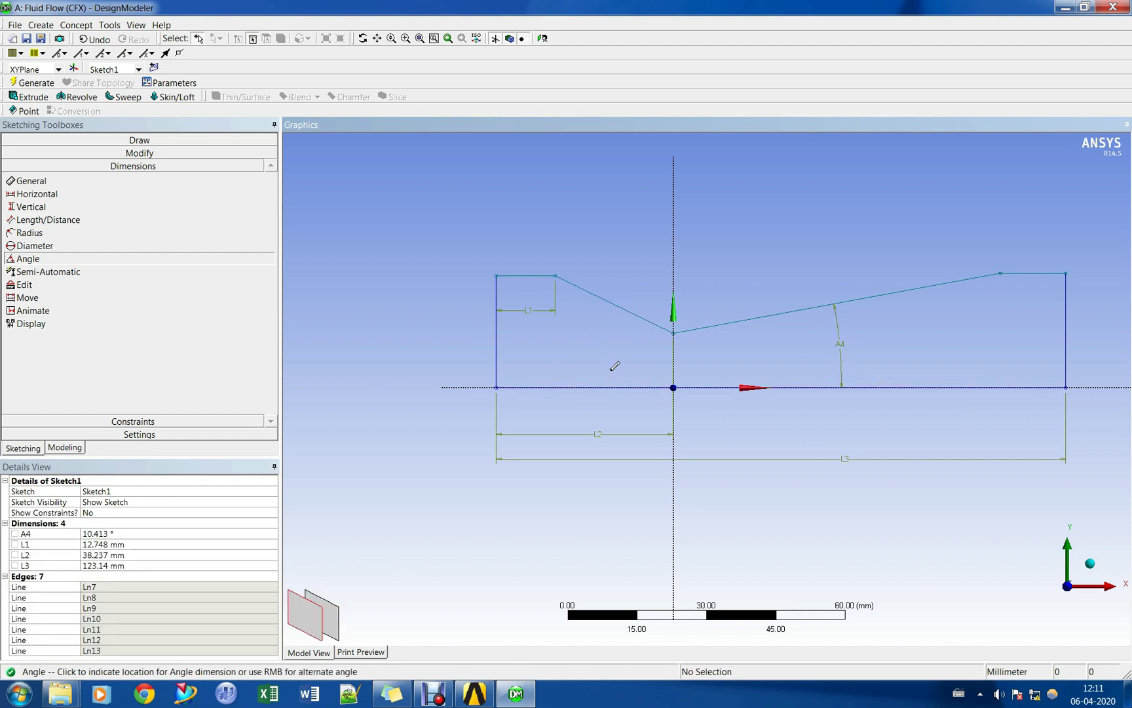
{"action": "right_click", "coordinate": [566, 353]}
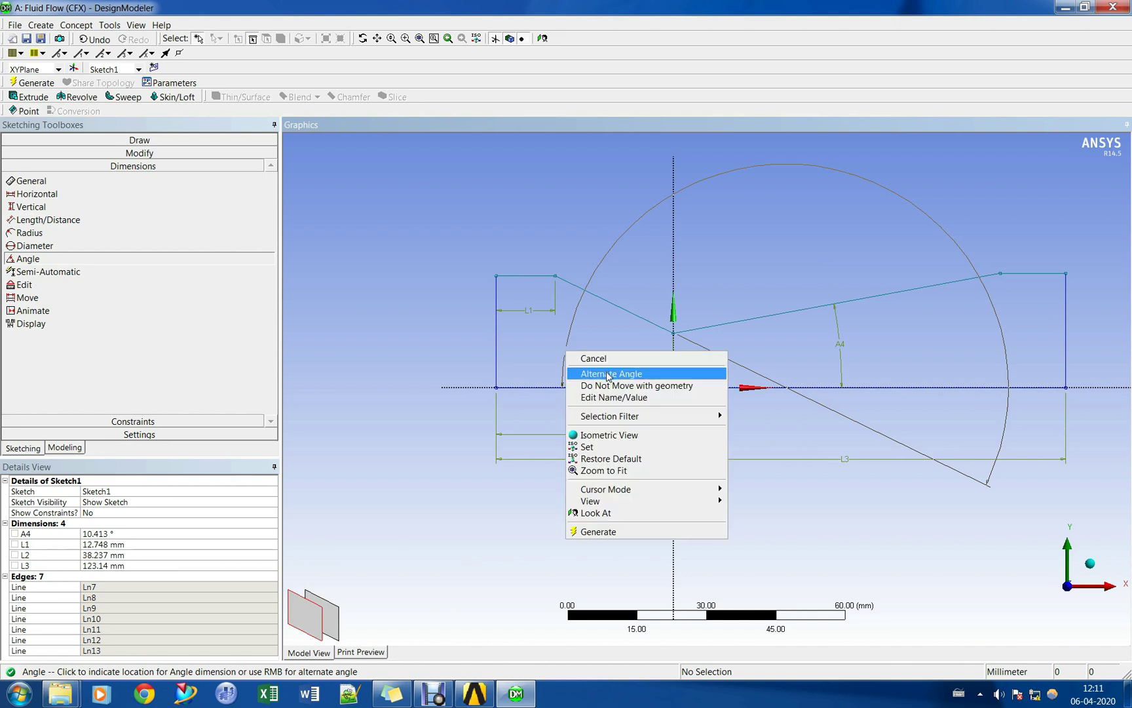
{"action": "left_click", "coordinate": [608, 373]}
{"action": "right_click", "coordinate": [599, 355]}
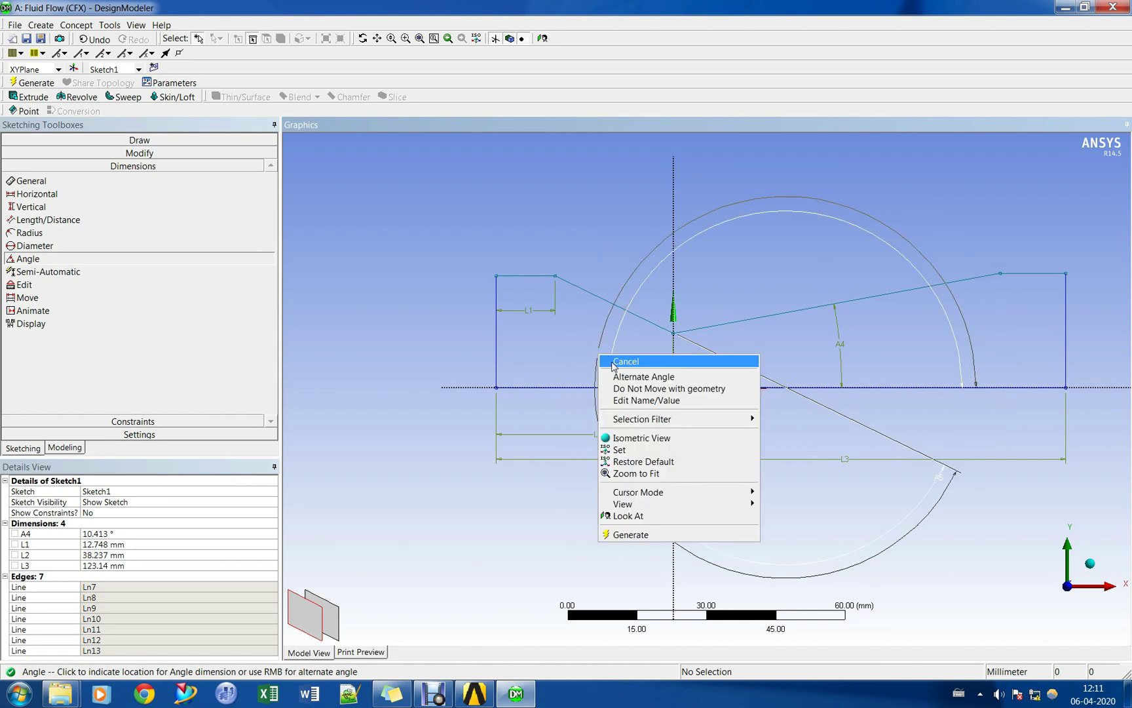
{"action": "left_click", "coordinate": [614, 363]}
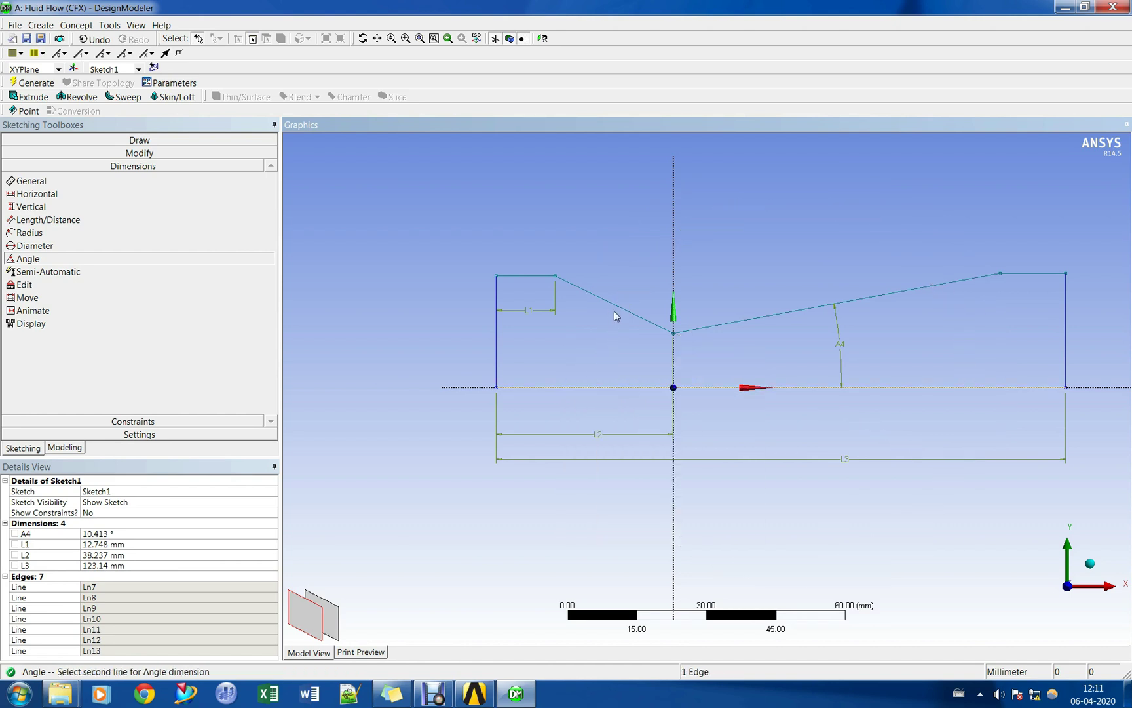
{"action": "left_click", "coordinate": [616, 387]}
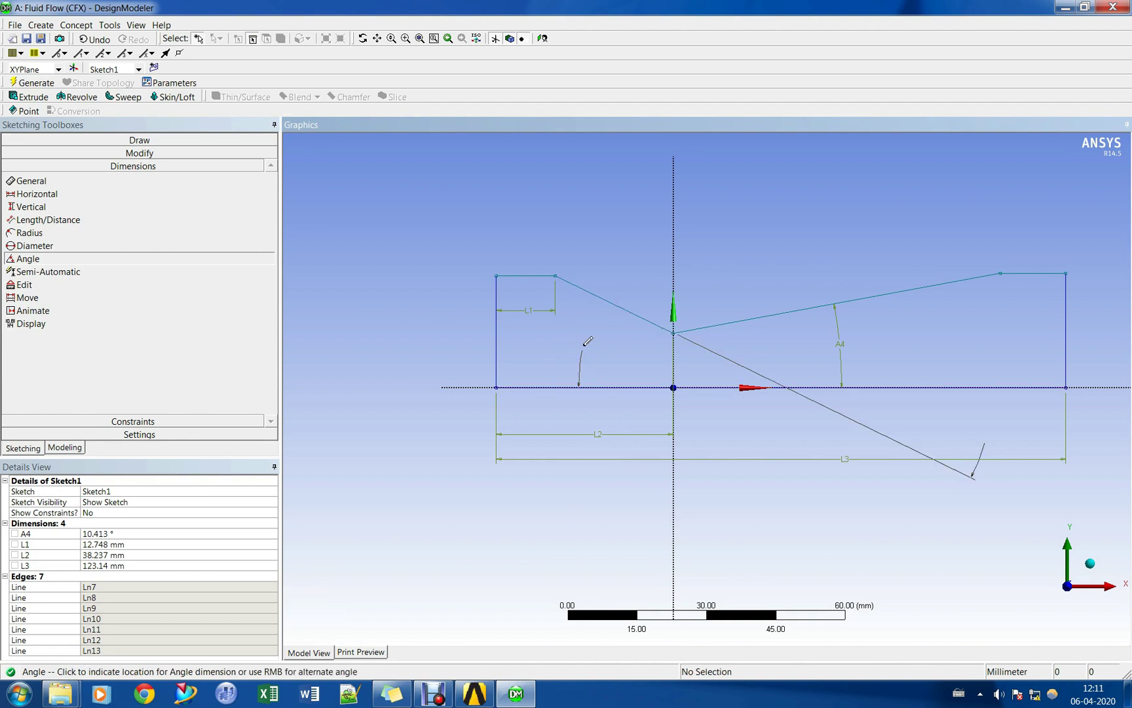
{"action": "right_click", "coordinate": [584, 338]}
{"action": "left_click", "coordinate": [616, 366]}
{"action": "right_click", "coordinate": [594, 346]}
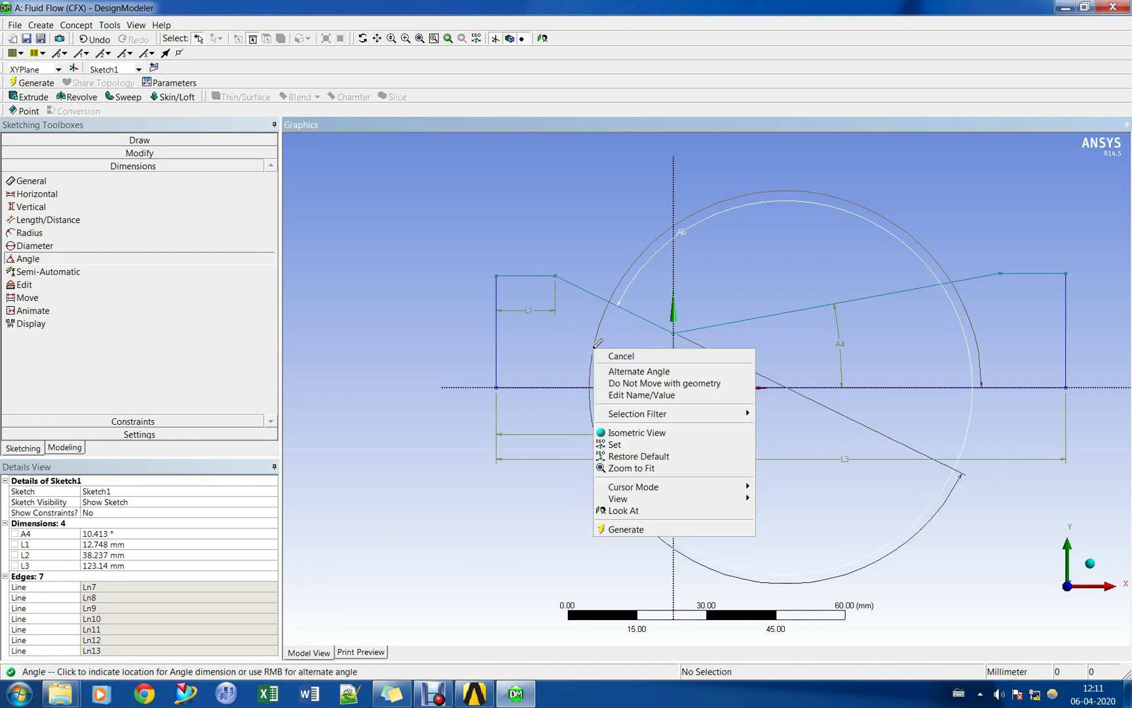
{"action": "left_click", "coordinate": [629, 371]}
{"action": "key", "text": "Escape"}
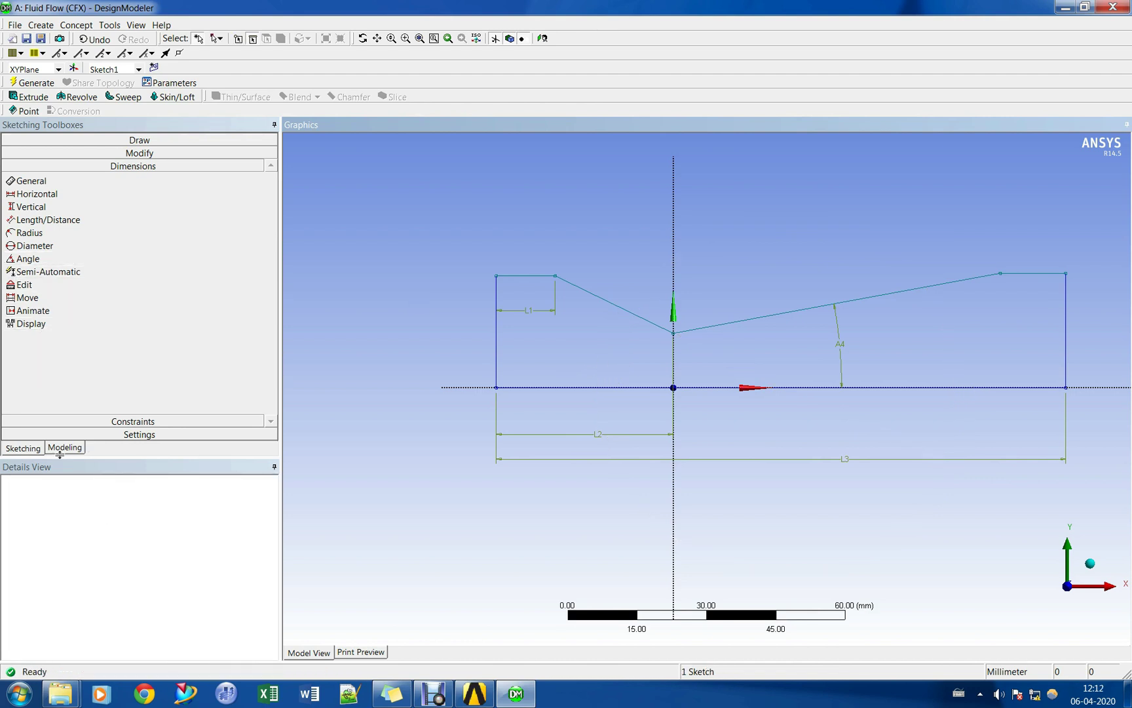
Apply a coincident constraint between the profile's base line and the X axis.
{"action": "left_click", "coordinate": [98, 421]}
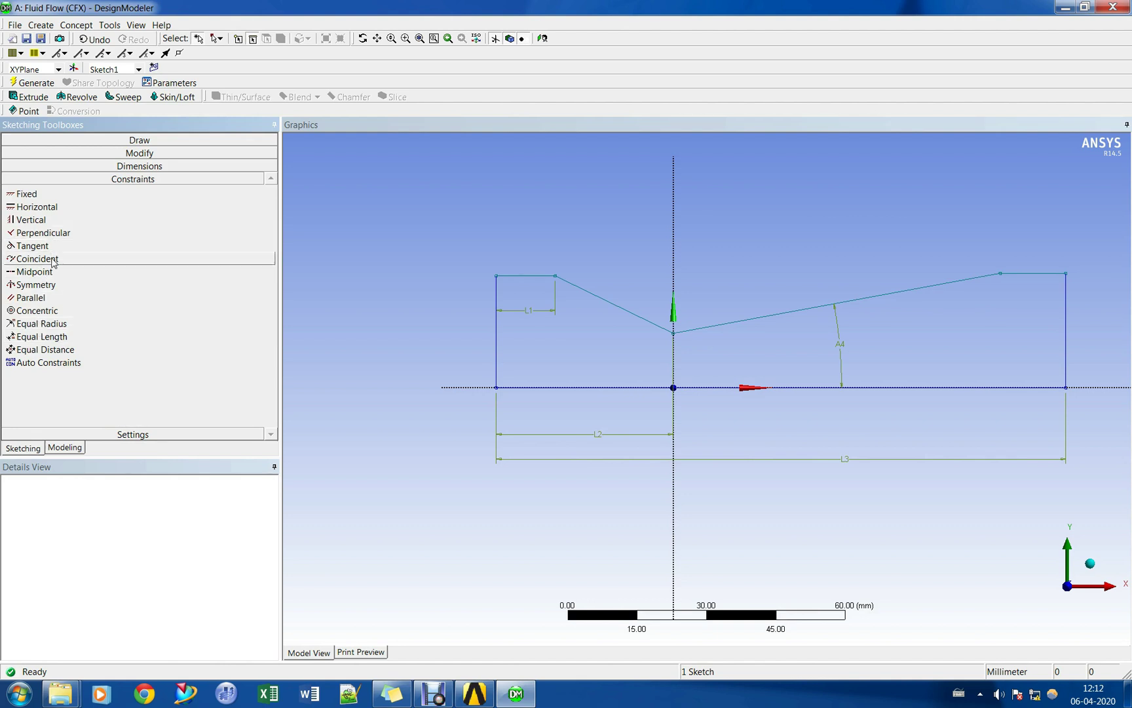
{"action": "left_click", "coordinate": [39, 259]}
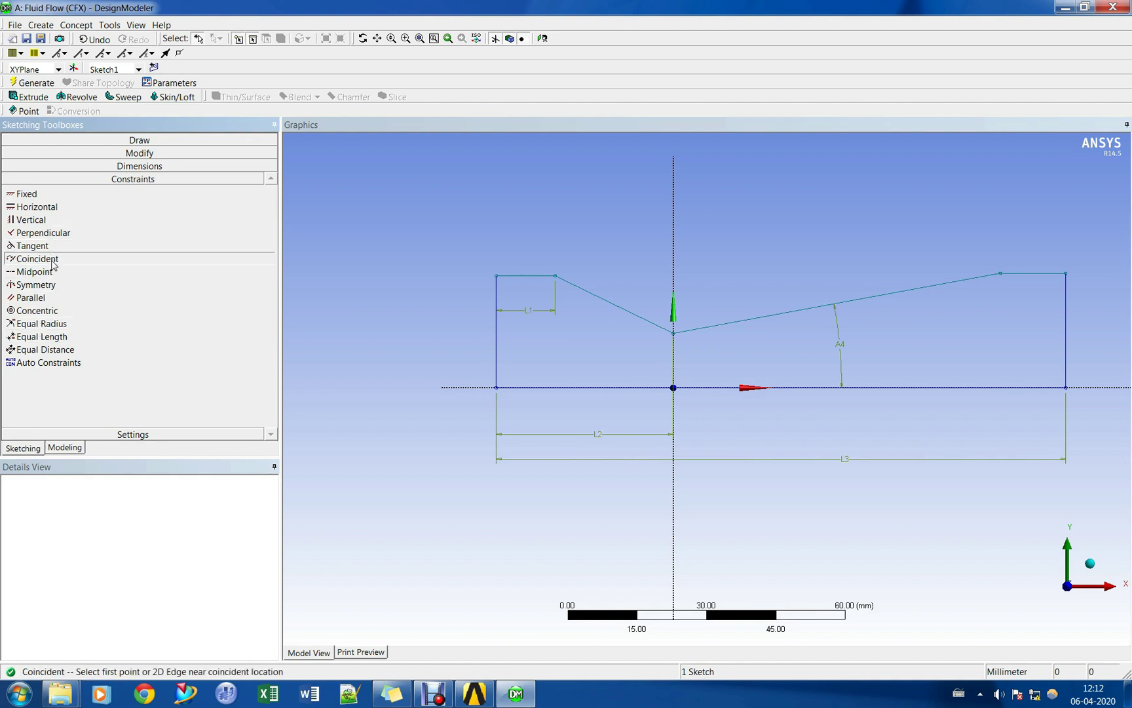
{"action": "left_click", "coordinate": [790, 395]}
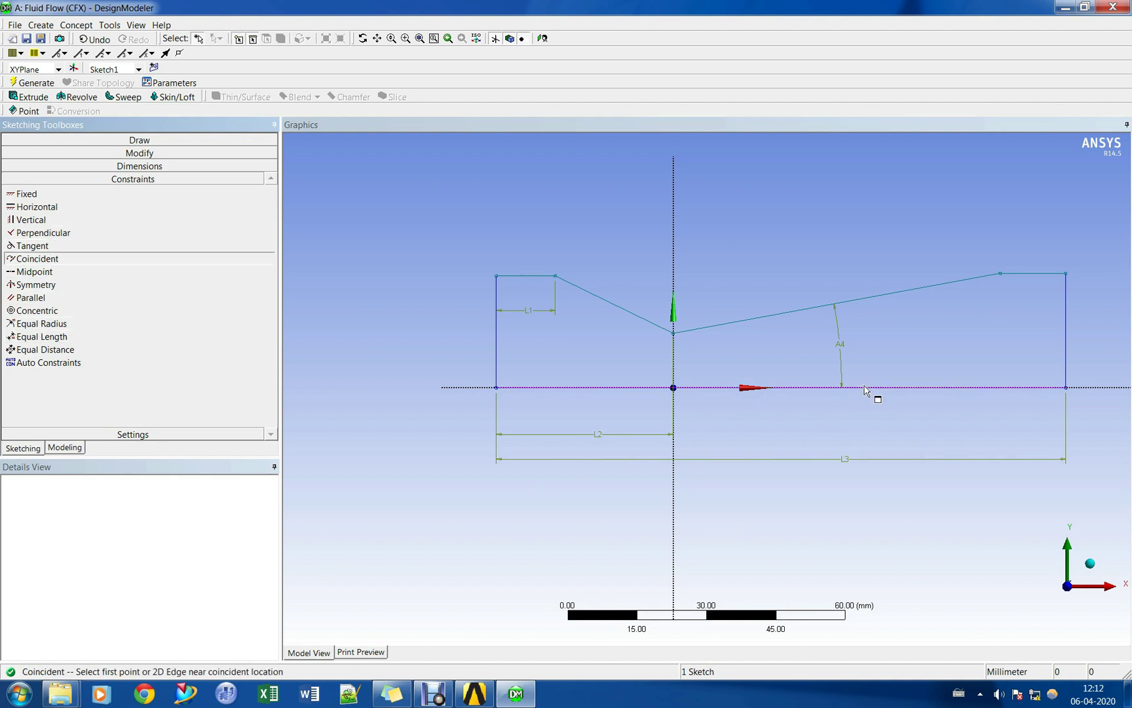
{"action": "left_click", "coordinate": [752, 396]}
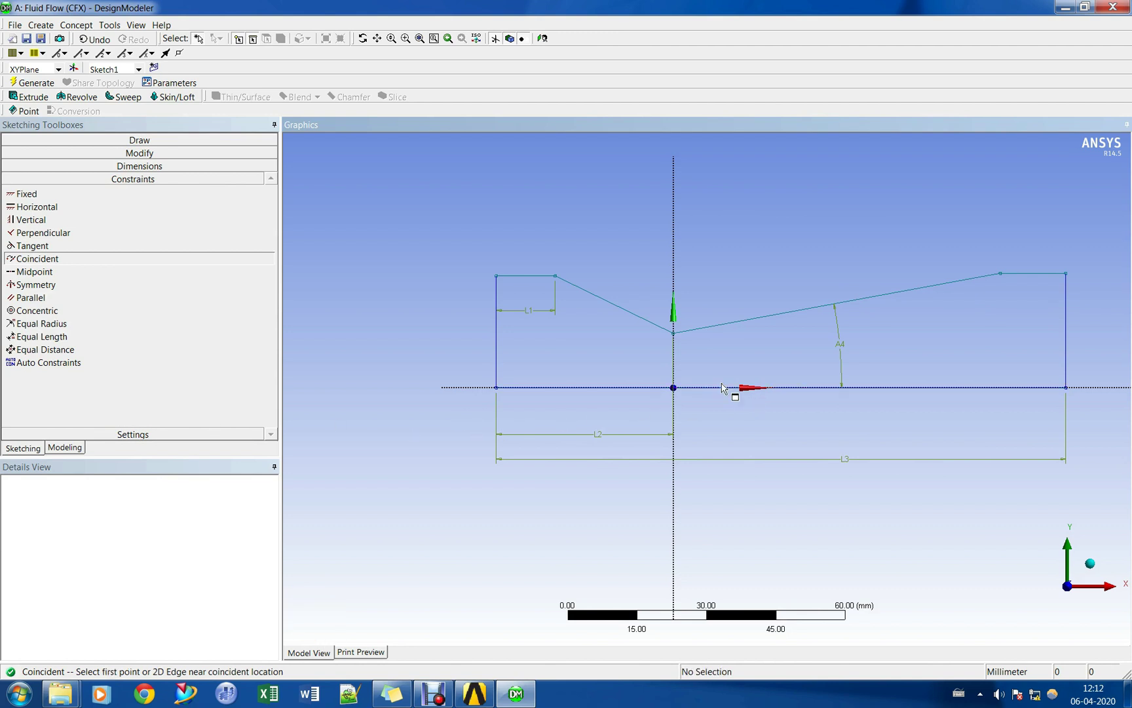
Fillet the throat corner between the converging and diverging lines with a 2.5 mm radius.
{"action": "mouse_move", "coordinate": [723, 388]}
{"action": "middle_mouse_down", "text": "ctrl"}
{"action": "mouse_move", "coordinate": [715, 369]}
{"action": "mouse_move", "coordinate": [665, 376]}
{"action": "middle_mouse_up", "text": "ctrl"}
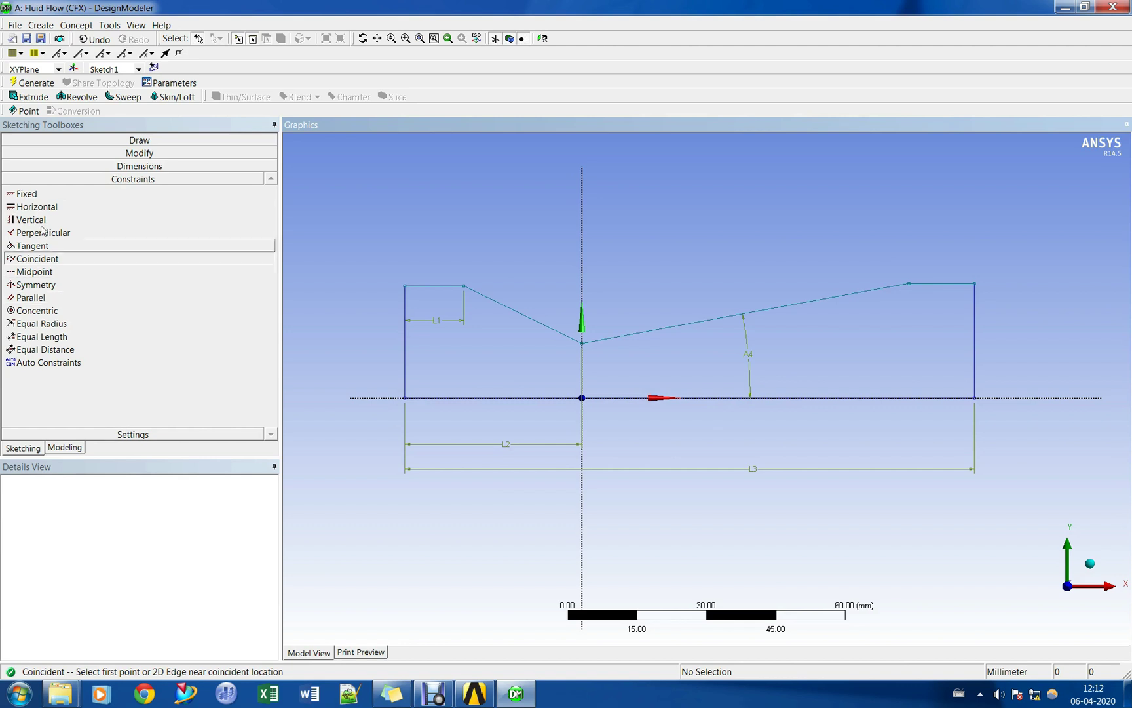
{"action": "left_click", "coordinate": [124, 154]}
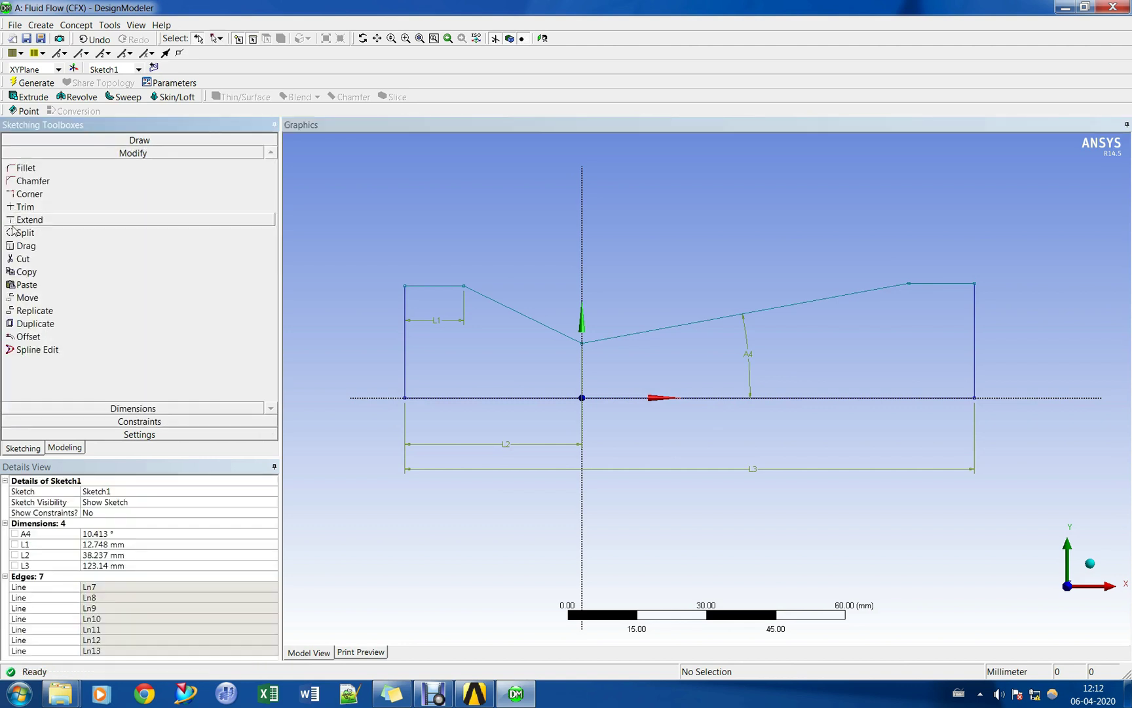
{"action": "left_click", "coordinate": [38, 171]}
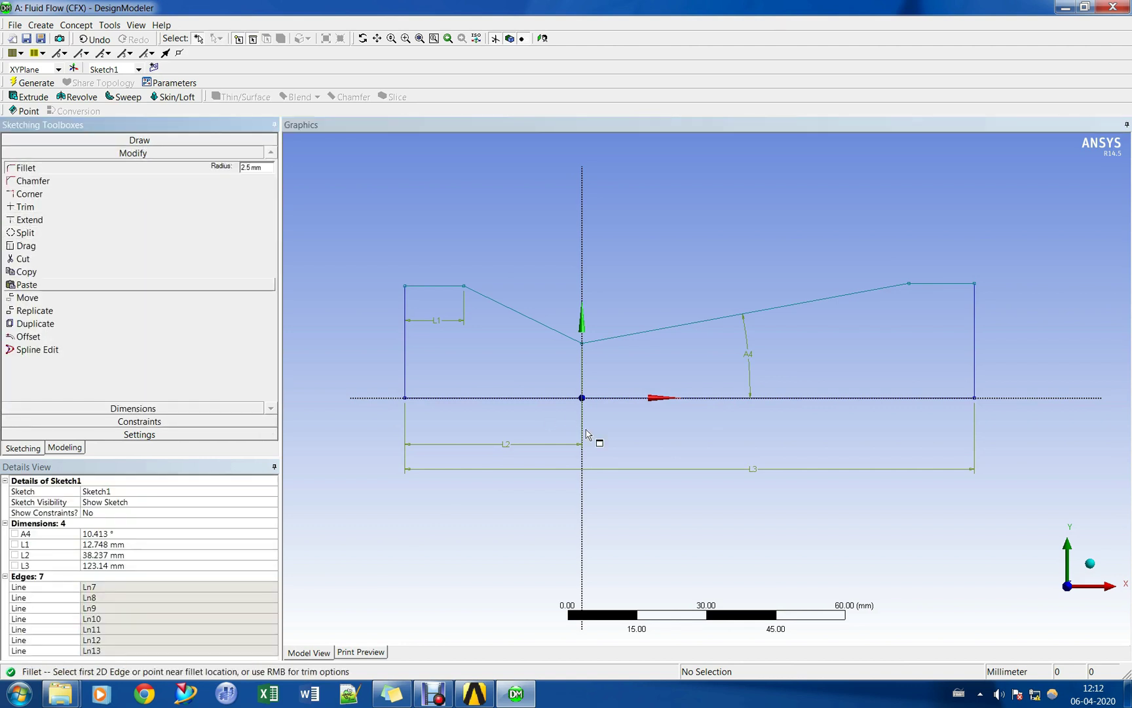
{"action": "left_click", "coordinate": [558, 334]}
{"action": "left_click", "coordinate": [596, 340]}
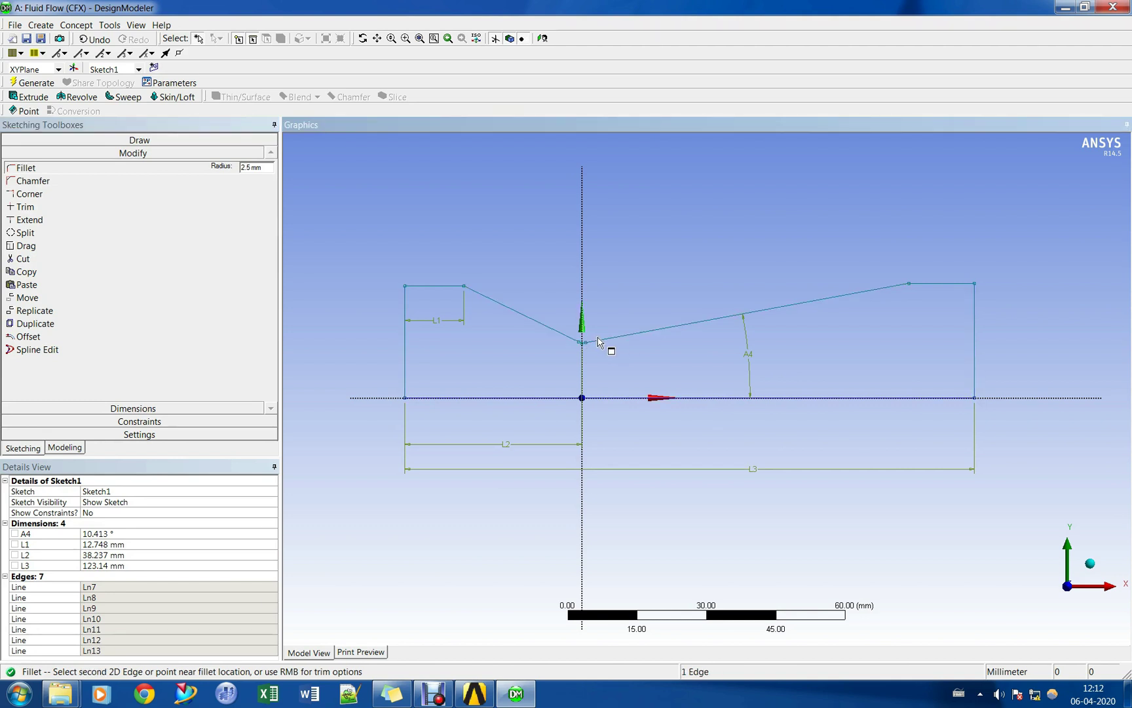
{"action": "scroll", "coordinate": [580, 344], "scroll_direction": "up", "scroll_amount": 3}
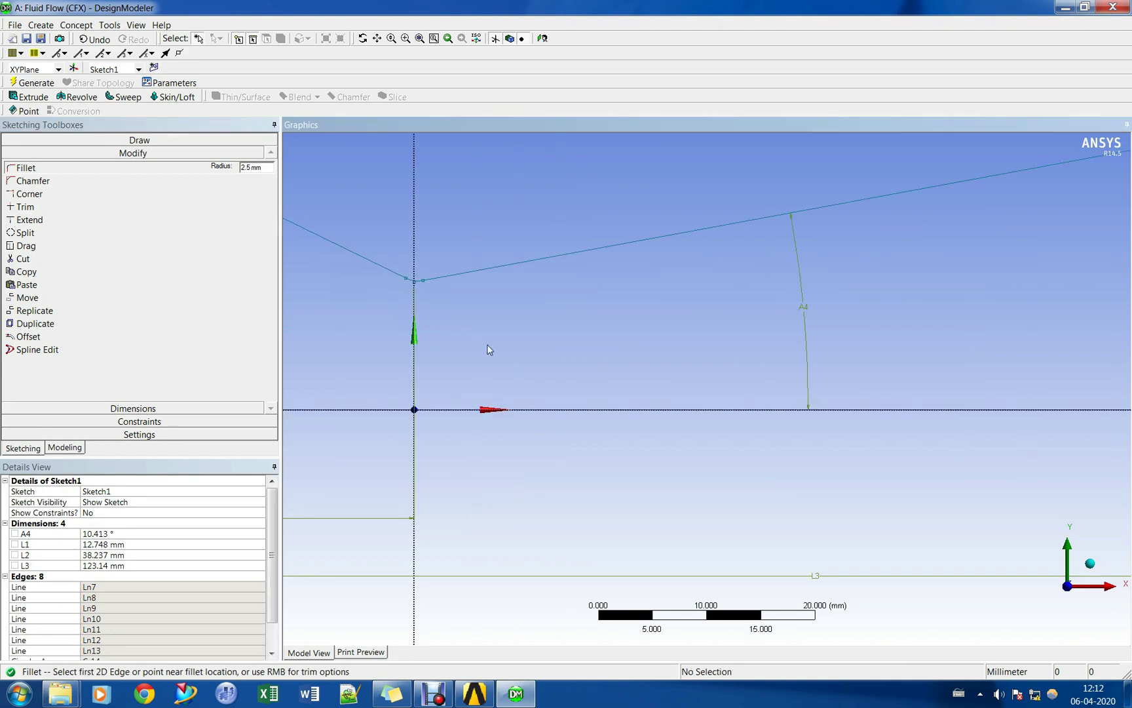
{"action": "scroll", "coordinate": [675, 344], "scroll_direction": "up", "scroll_amount": 3}
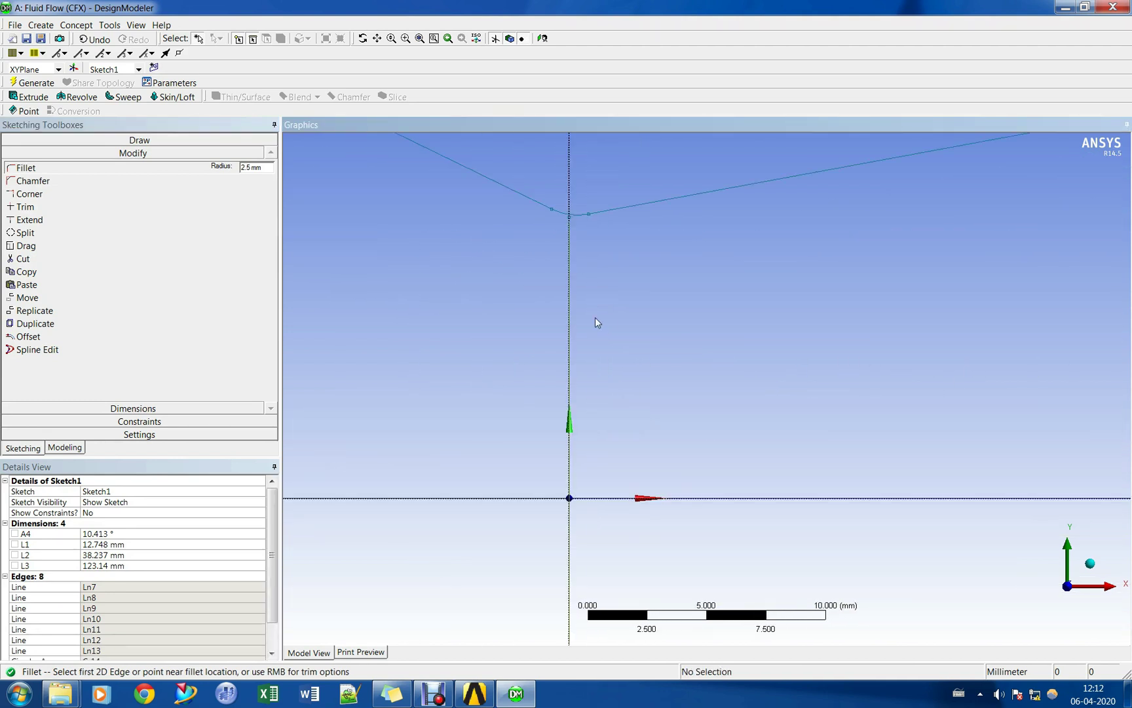
{"action": "scroll", "coordinate": [662, 388], "scroll_direction": "up", "scroll_amount": 2}
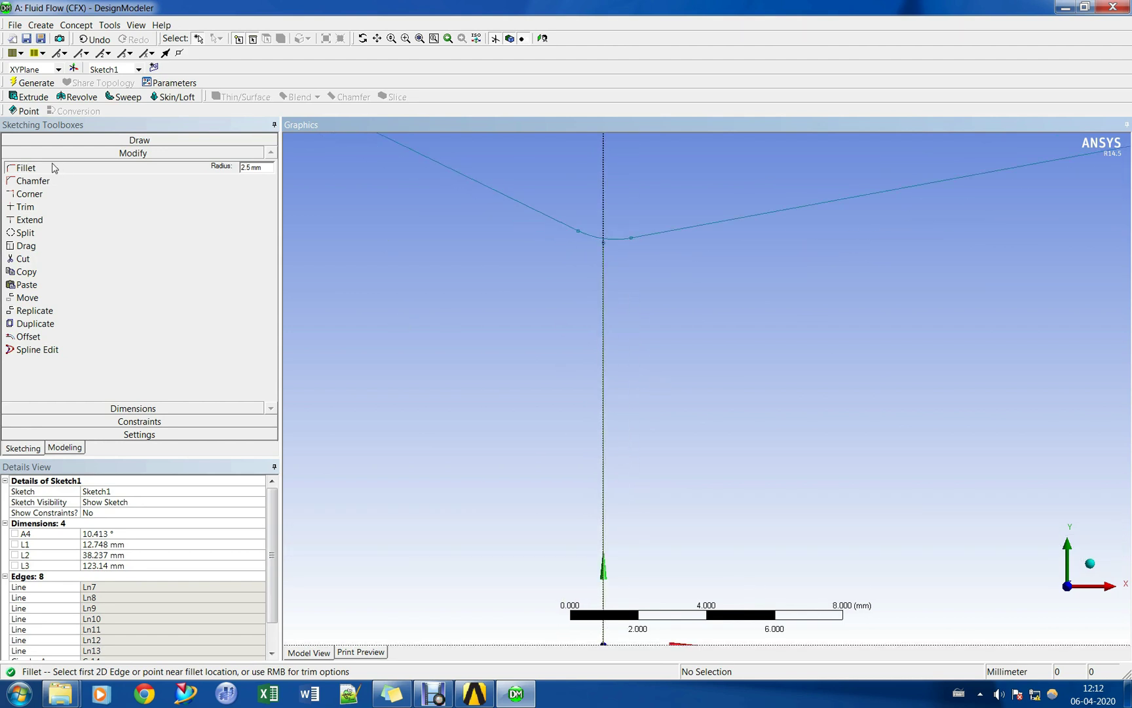
Add a radius dimension to the throat fillet arc and set it to 10 mm.
{"action": "left_click", "coordinate": [61, 448]}
{"action": "left_click", "coordinate": [26, 450]}
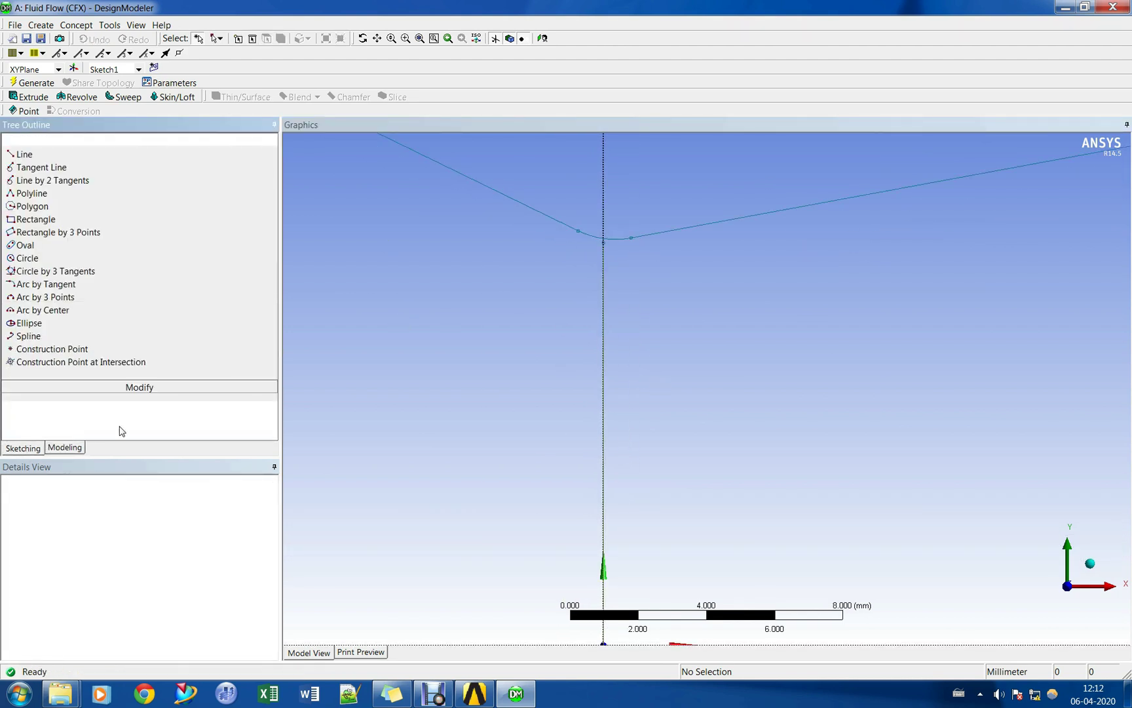
{"action": "left_click", "coordinate": [137, 414]}
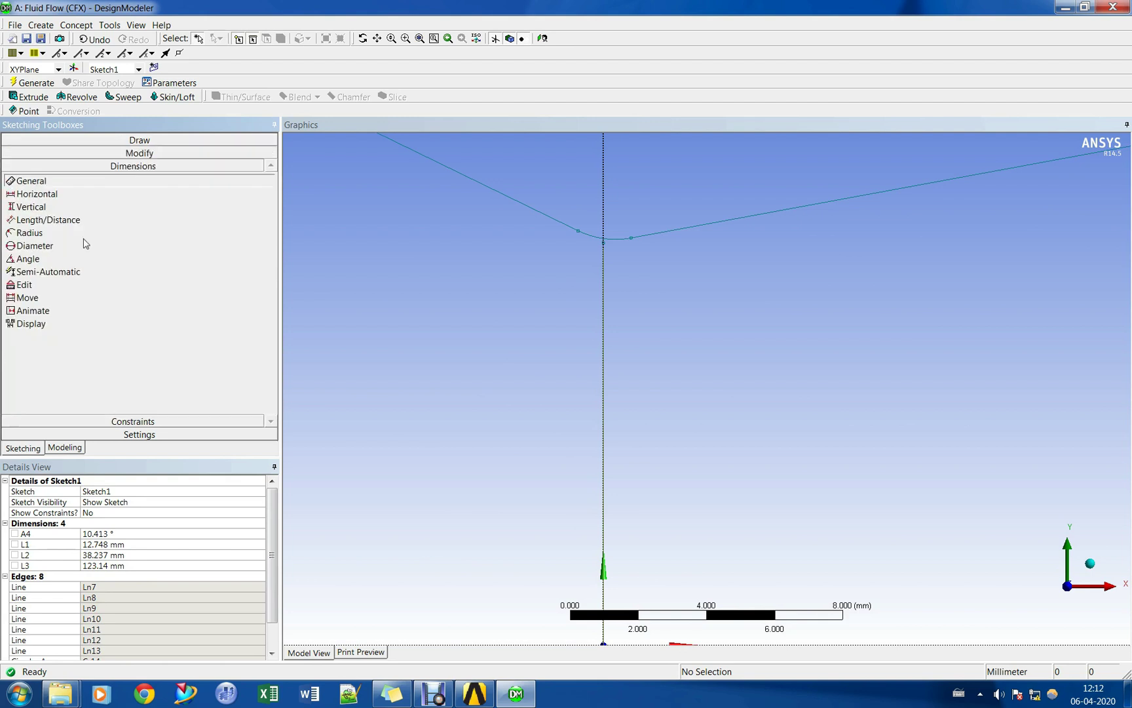
{"action": "left_click", "coordinate": [39, 232]}
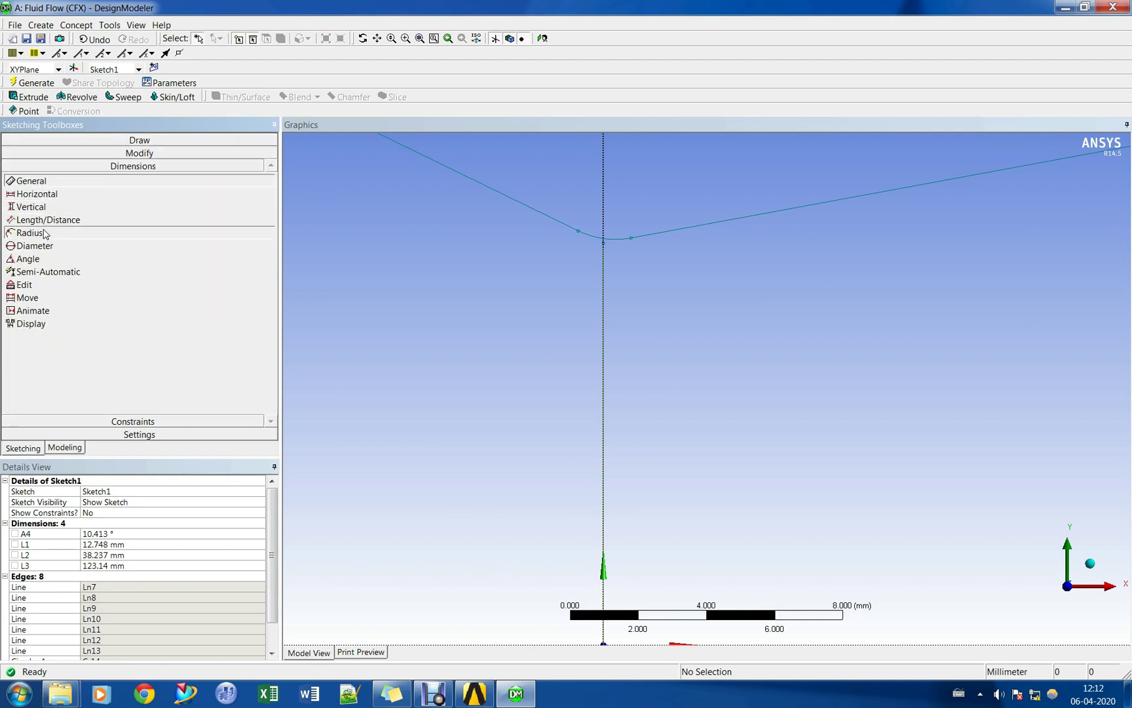
{"action": "left_click", "coordinate": [613, 245]}
{"action": "scroll", "coordinate": [576, 366], "scroll_direction": "down", "scroll_amount": 5}
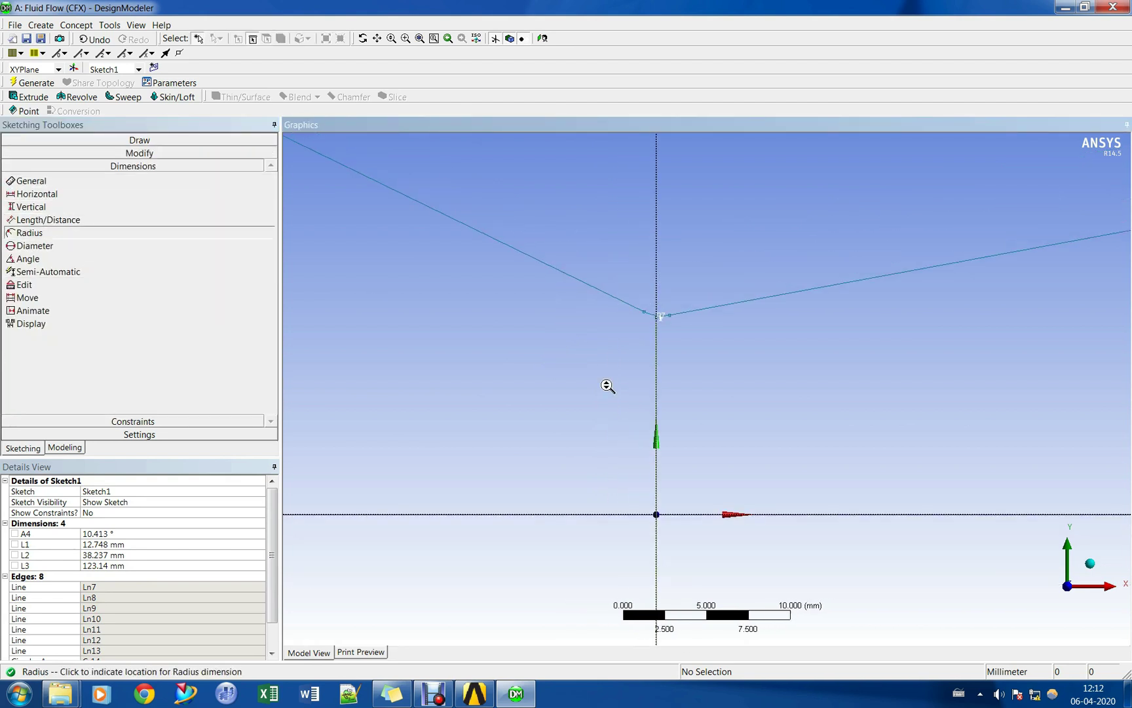
{"action": "scroll", "coordinate": [616, 385], "scroll_direction": "down", "scroll_amount": 3}
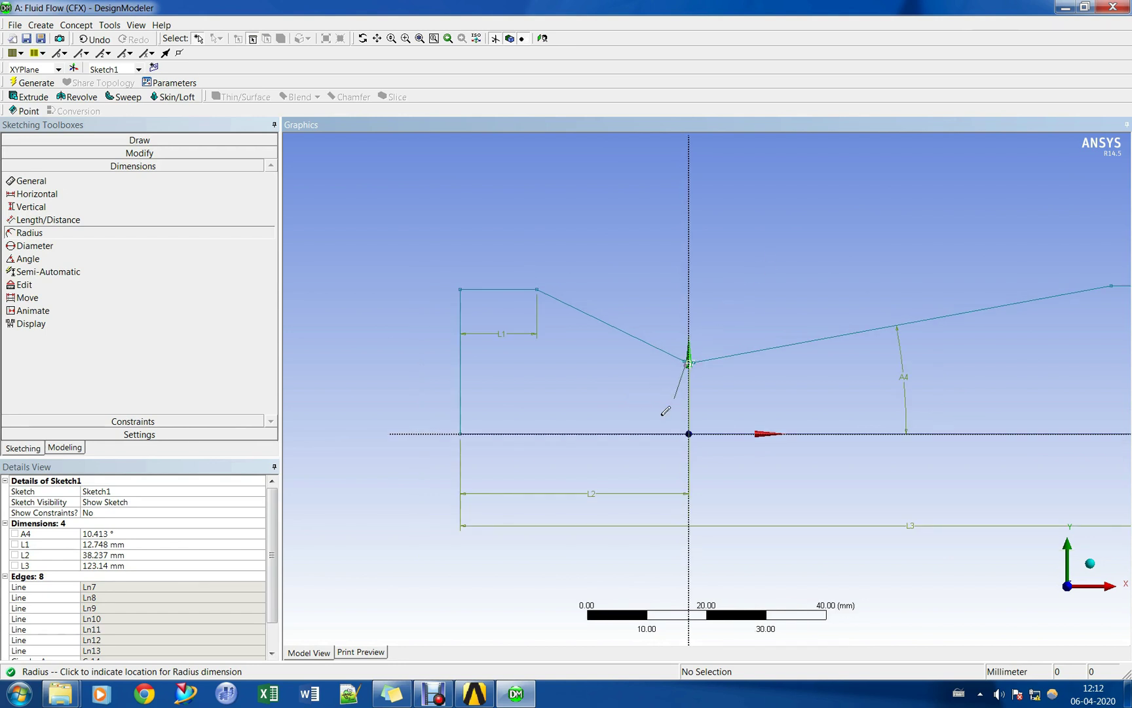
{"action": "left_click", "coordinate": [657, 413]}
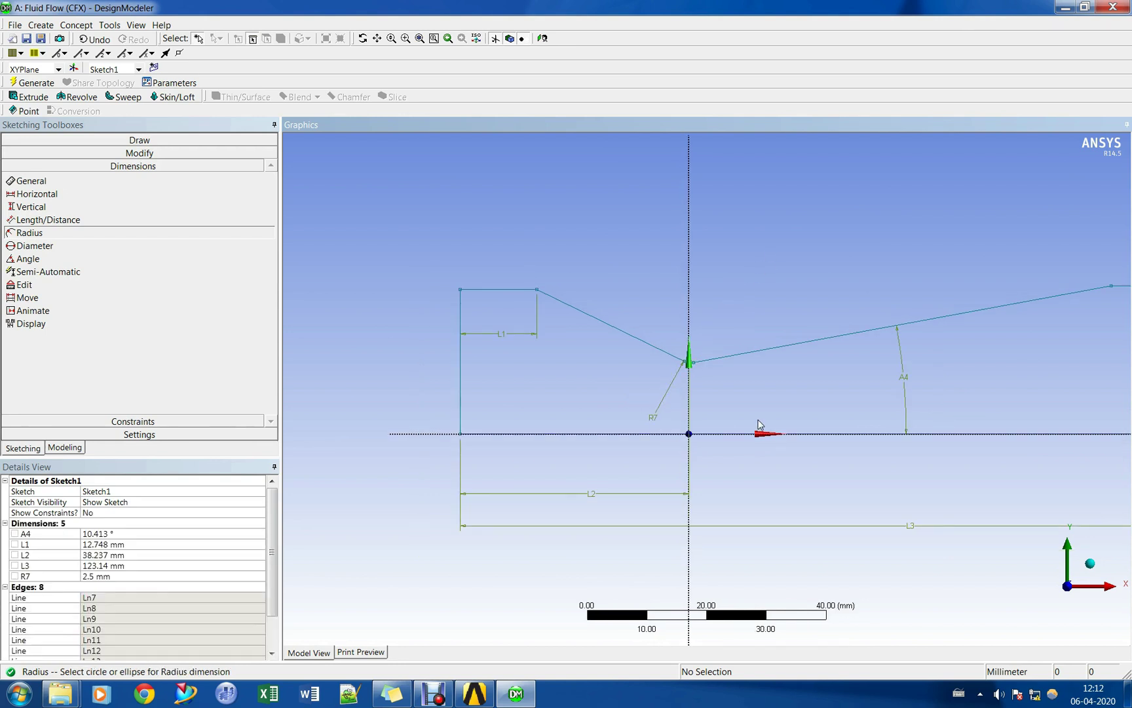
{"action": "left_click", "coordinate": [126, 577]}
{"action": "key", "text": "Return"}
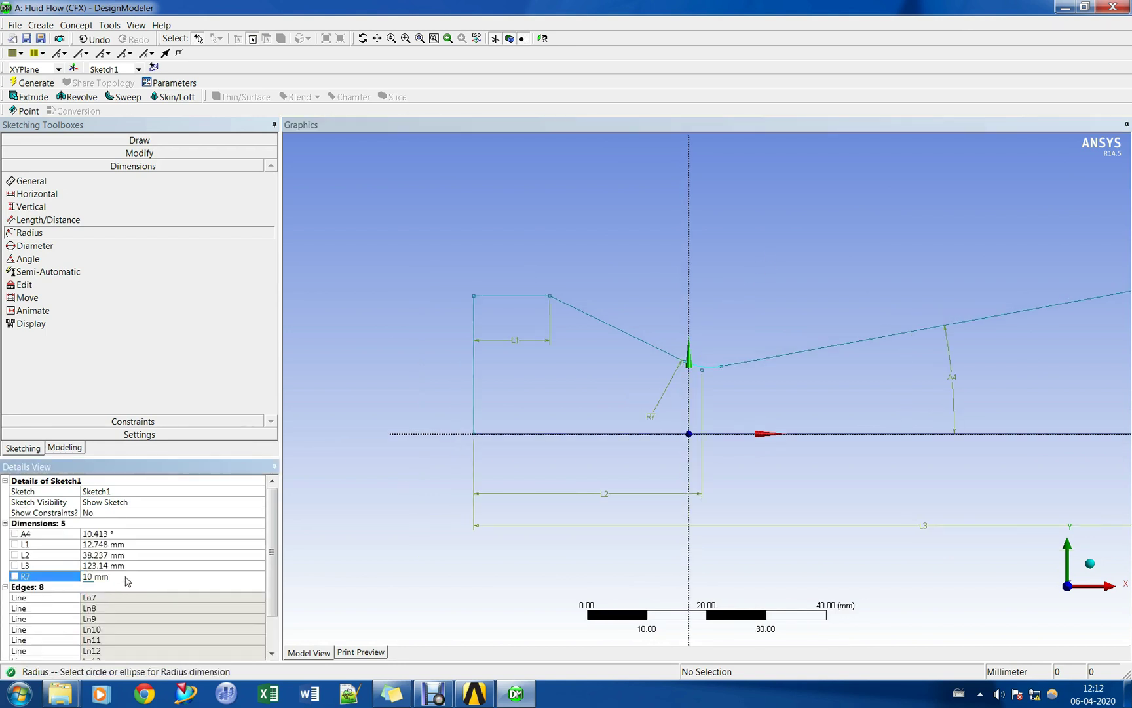
Apply a coincident constraint between the throat's corner point below the fillet arc and the Y axis.
{"action": "left_click", "coordinate": [773, 295]}
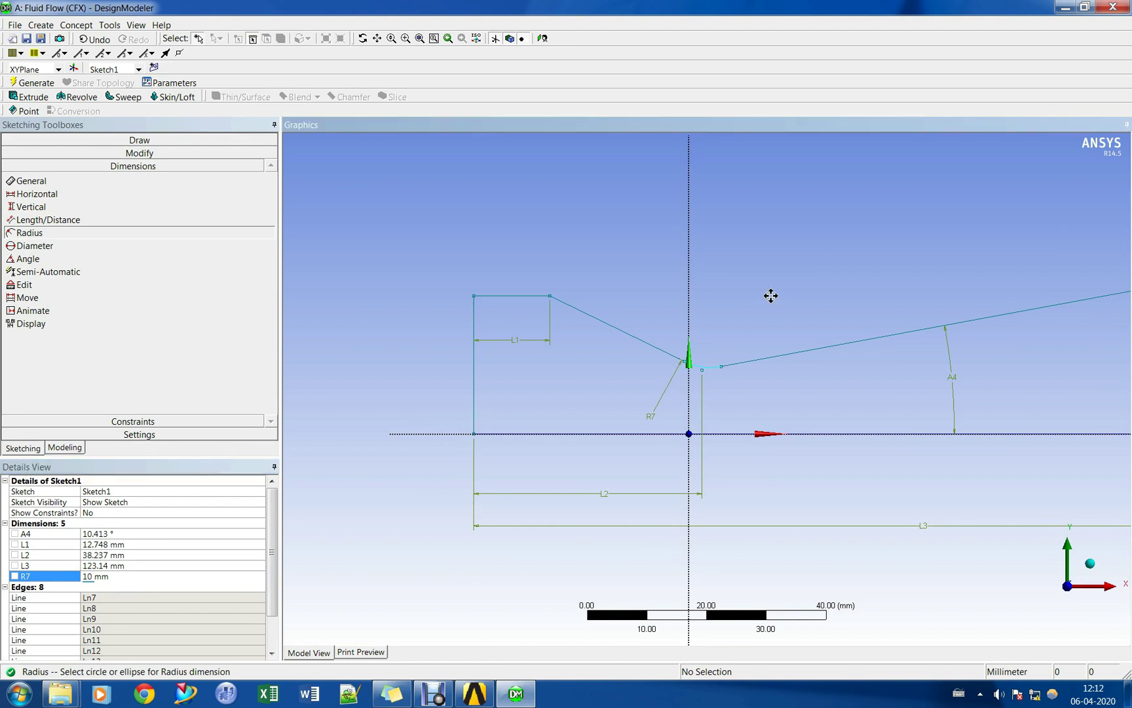
{"action": "key", "text": "F7"}
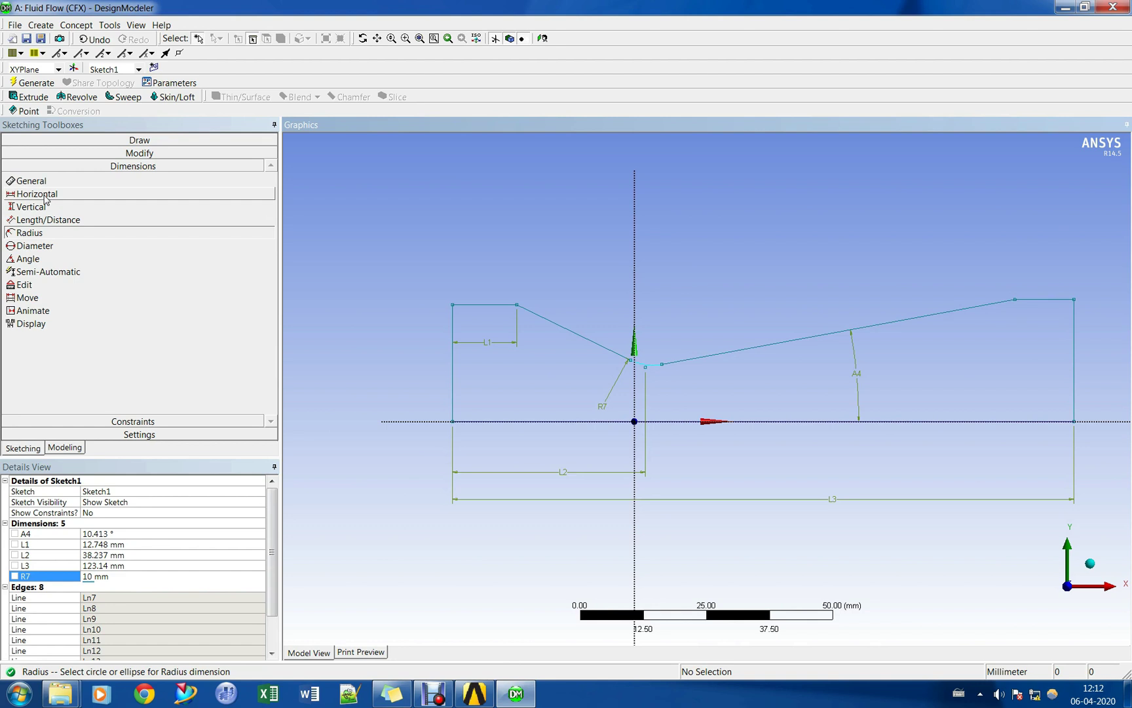
{"action": "left_click", "coordinate": [122, 422]}
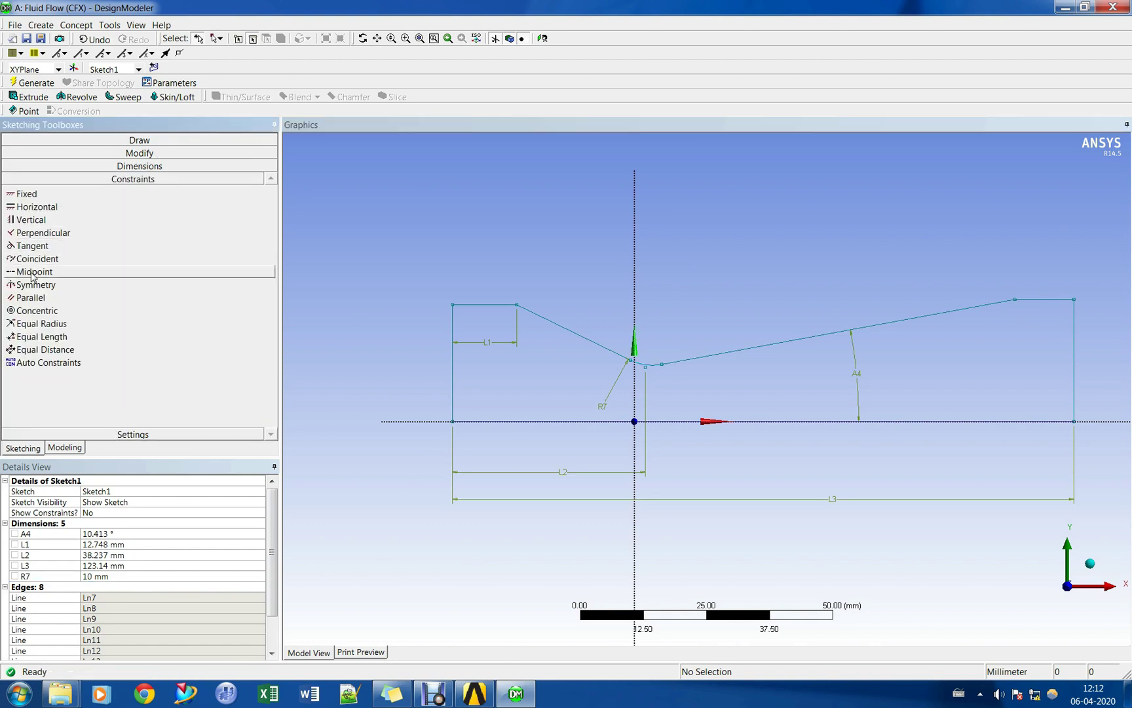
{"action": "left_click", "coordinate": [36, 259]}
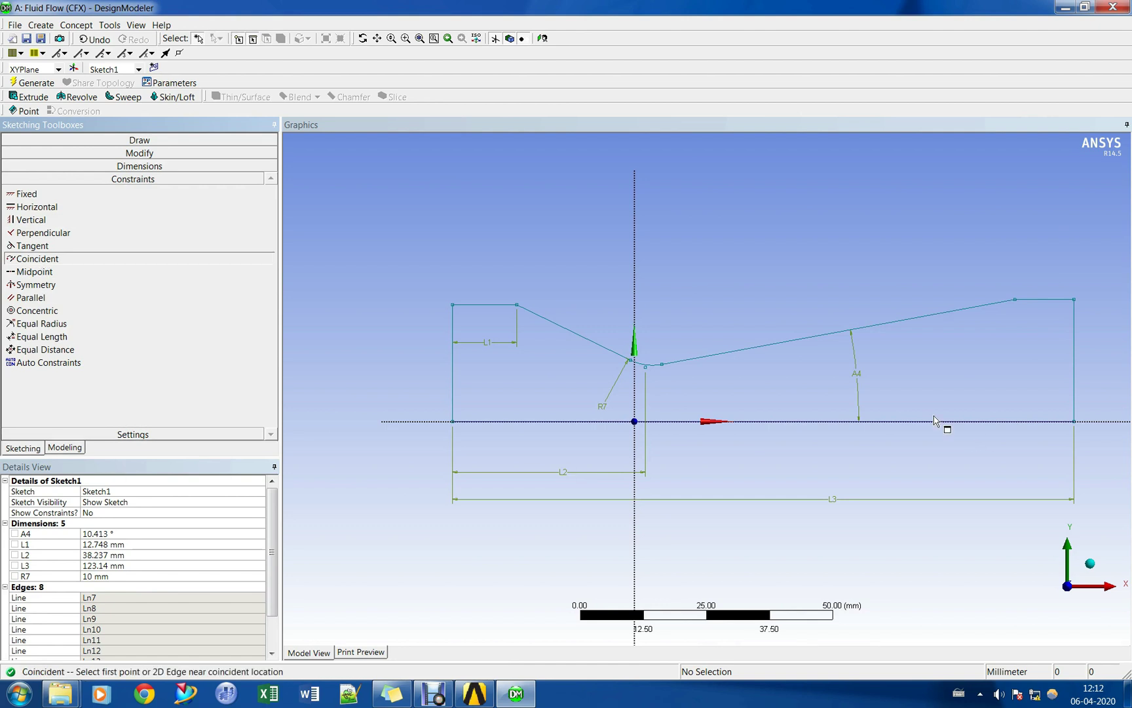
{"action": "left_click", "coordinate": [646, 371]}
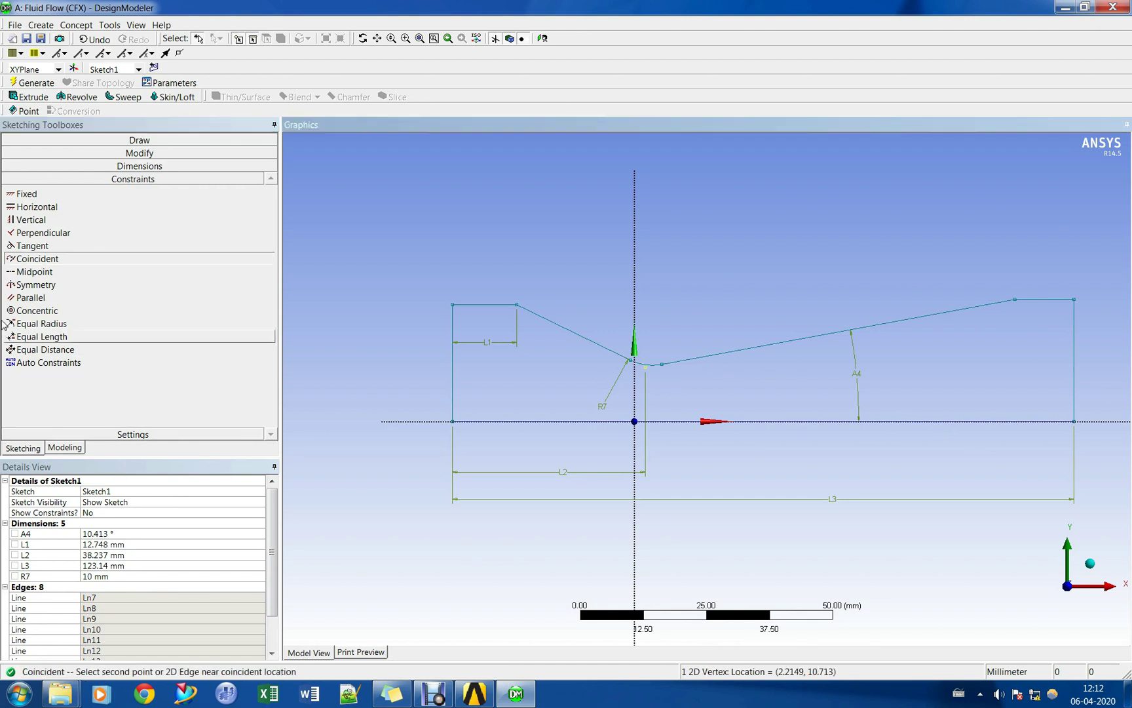
{"action": "left_click", "coordinate": [635, 407]}
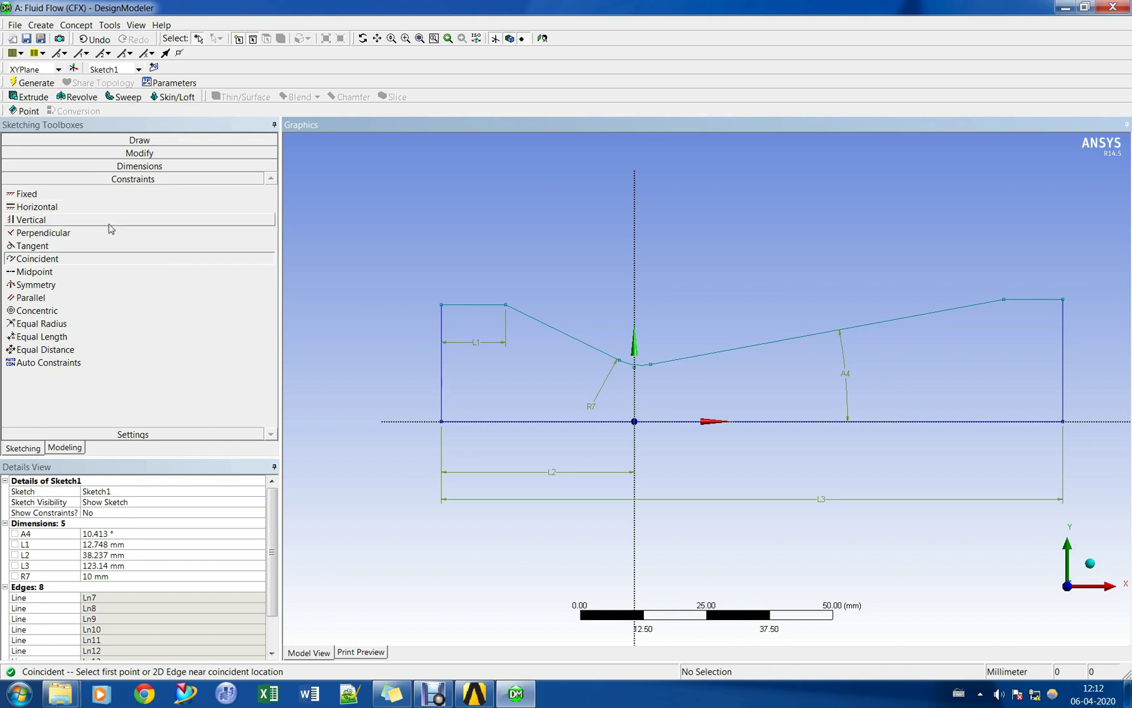
Add a vertical dimension between the throat arc and the base line and set it to 11 mm.
{"action": "left_click", "coordinate": [134, 166]}
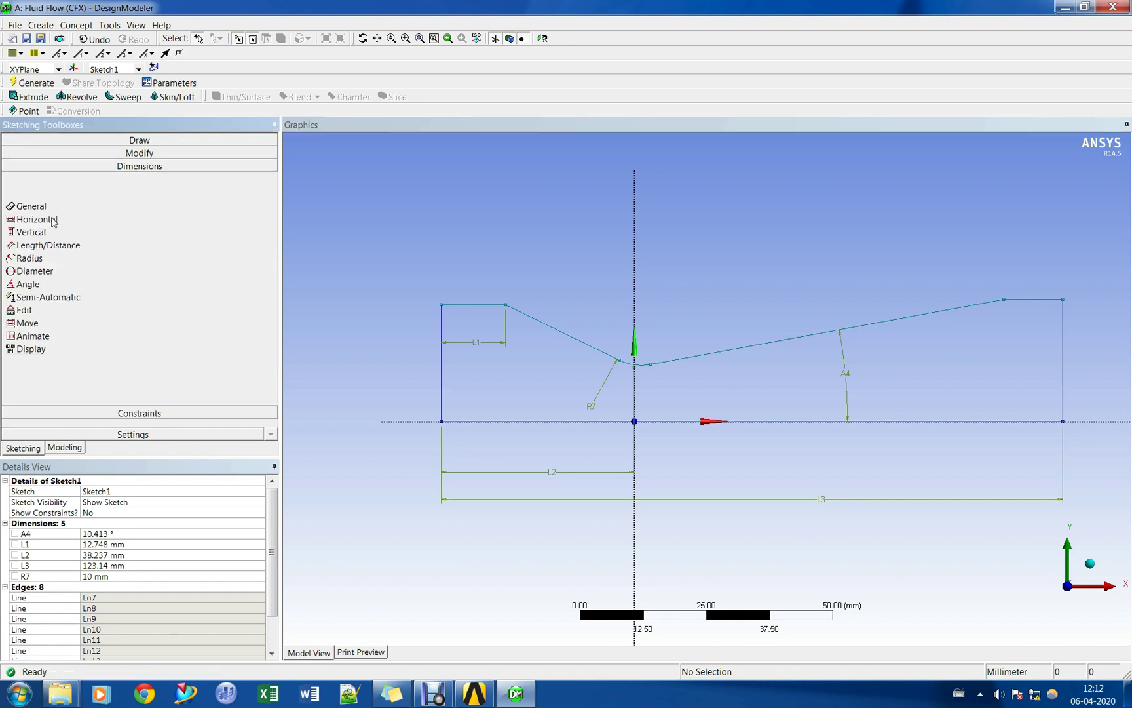
{"action": "left_click", "coordinate": [30, 206]}
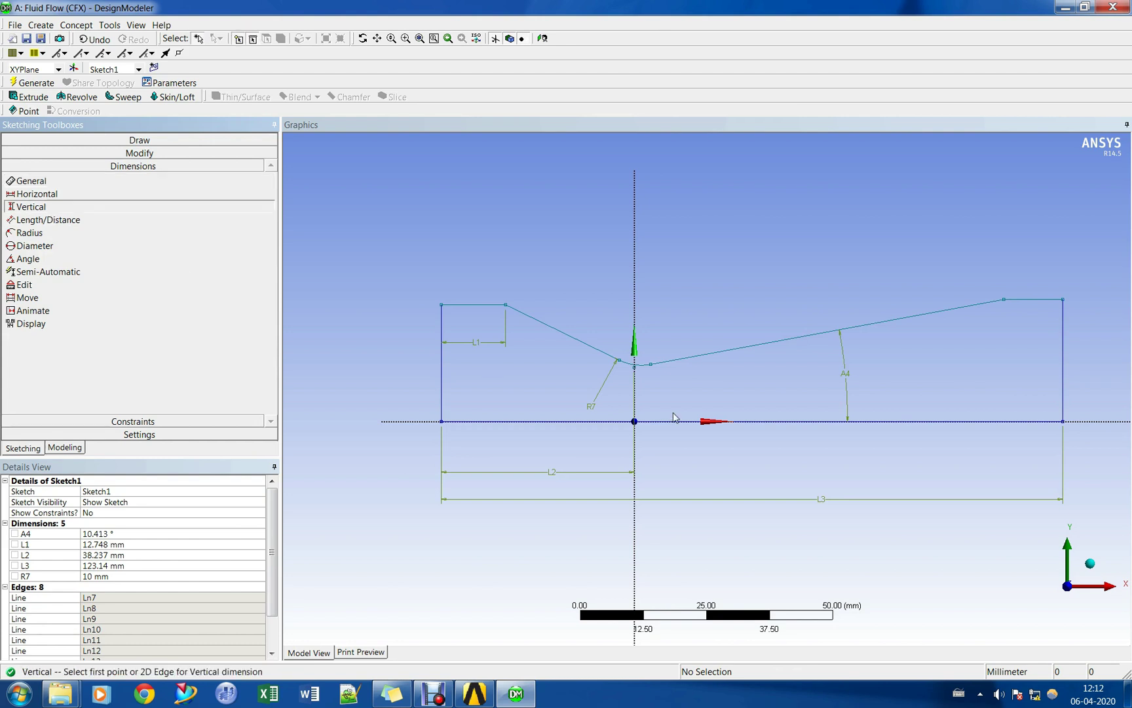
{"action": "left_click", "coordinate": [650, 364]}
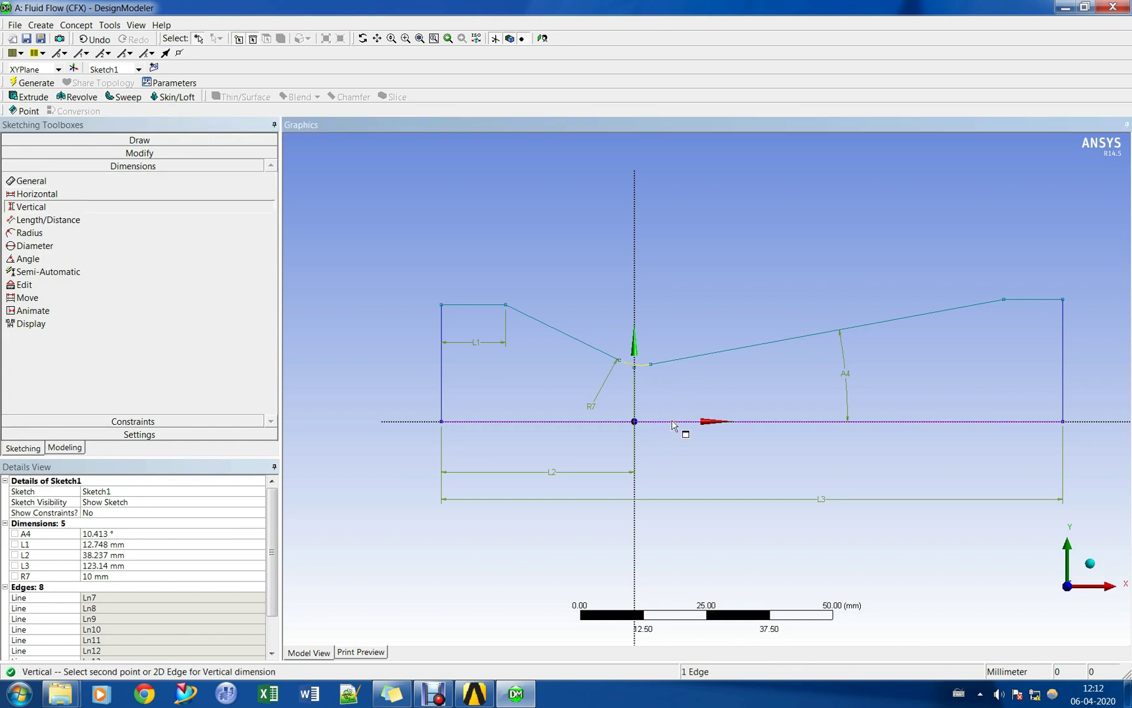
{"action": "left_click", "coordinate": [677, 422]}
{"action": "left_click", "coordinate": [687, 388]}
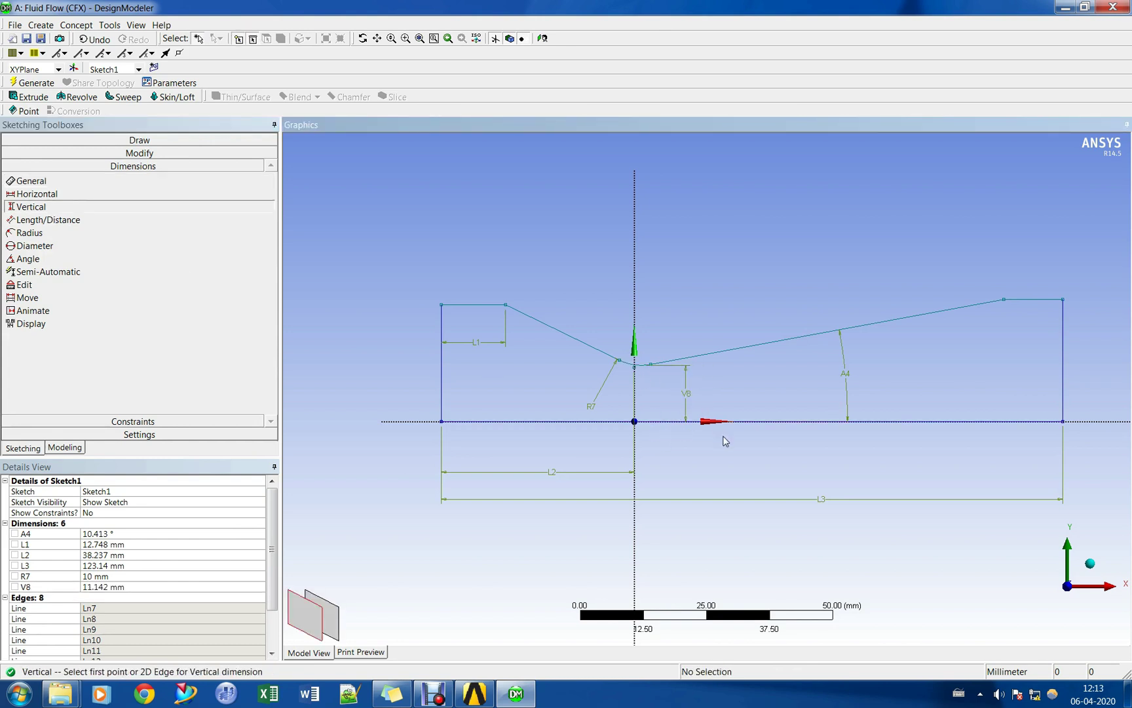
{"action": "left_click", "coordinate": [147, 587]}
{"action": "type", "text": "11"}
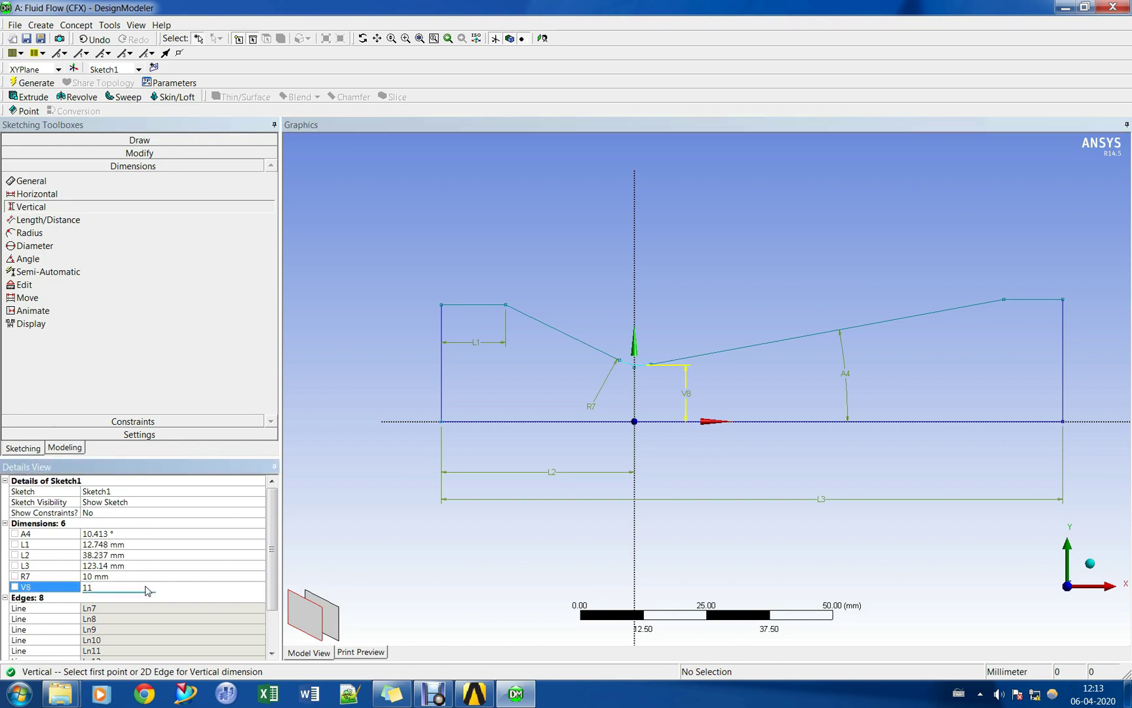
{"action": "key", "text": "Return"}
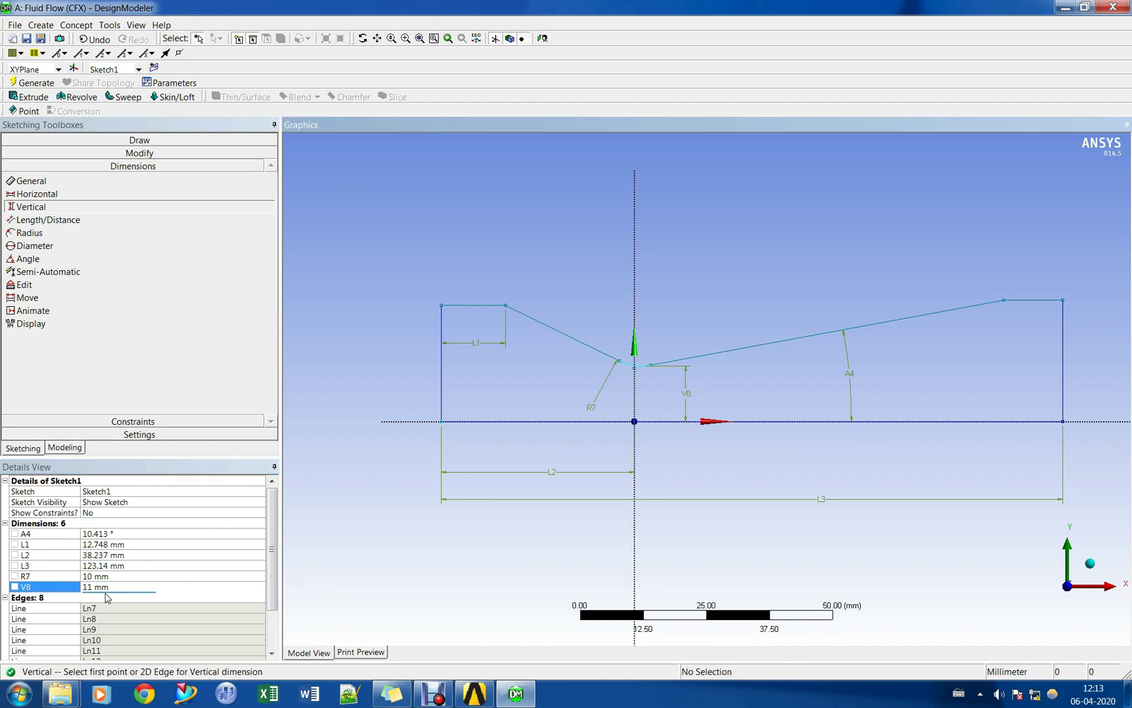
{"action": "left_click", "coordinate": [130, 587]}
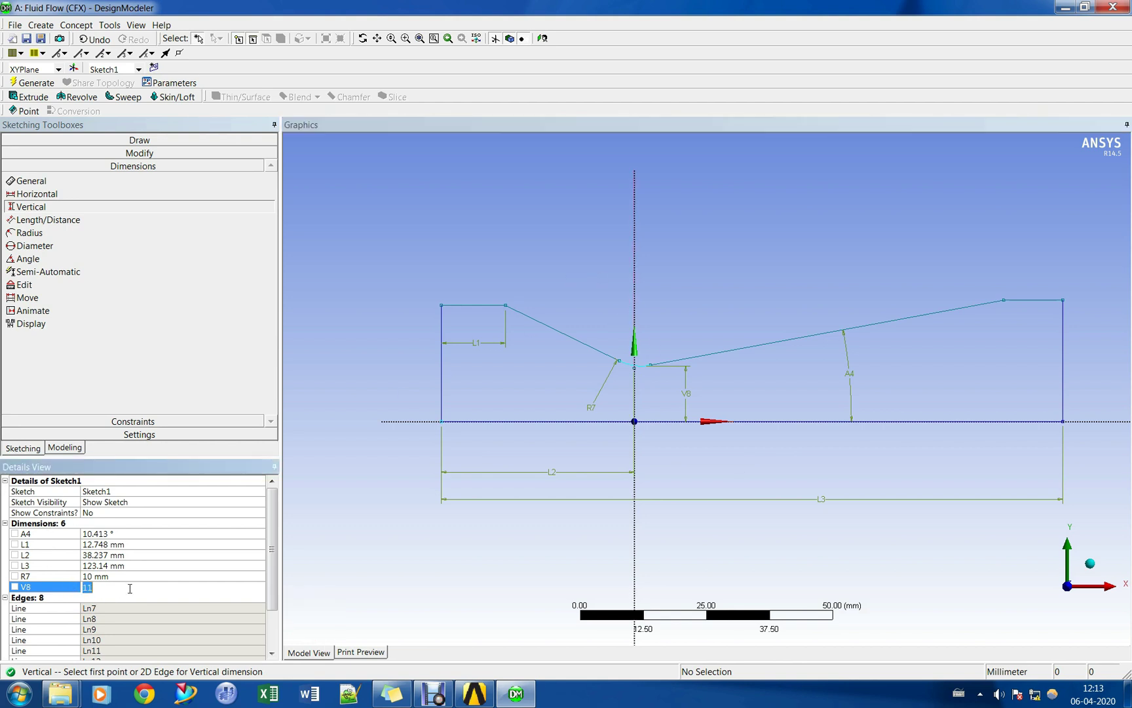
{"action": "left_click", "coordinate": [57, 576]}
{"action": "right_click", "coordinate": [60, 582]}
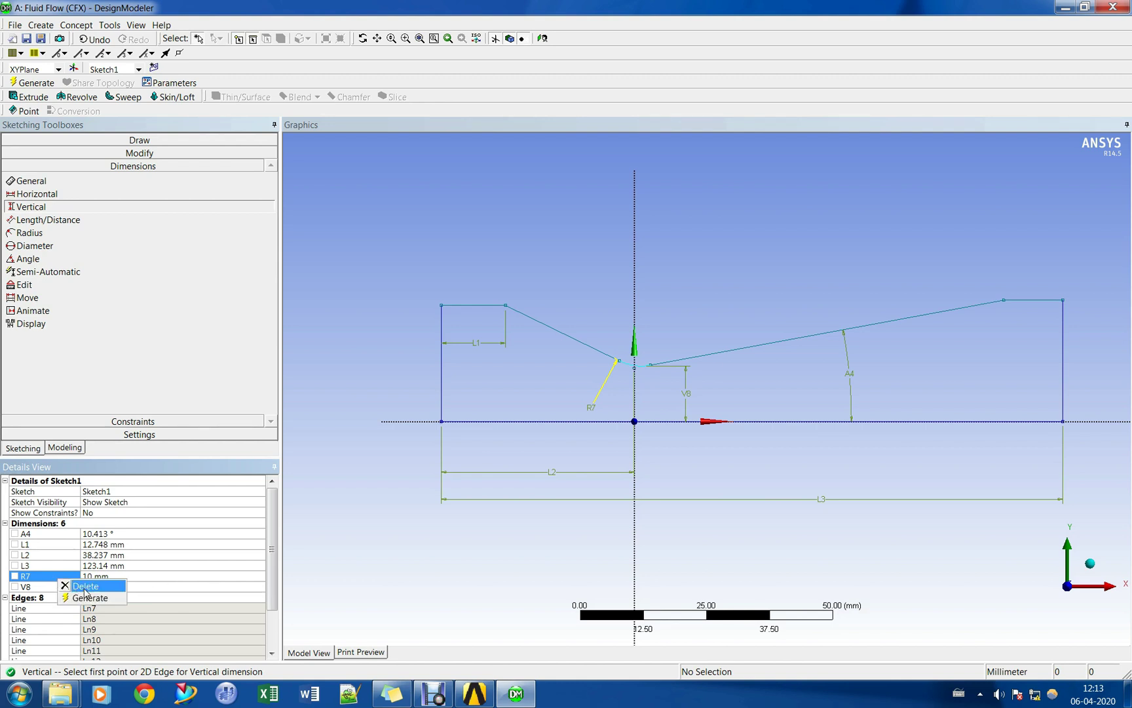
{"action": "left_click", "coordinate": [176, 594]}
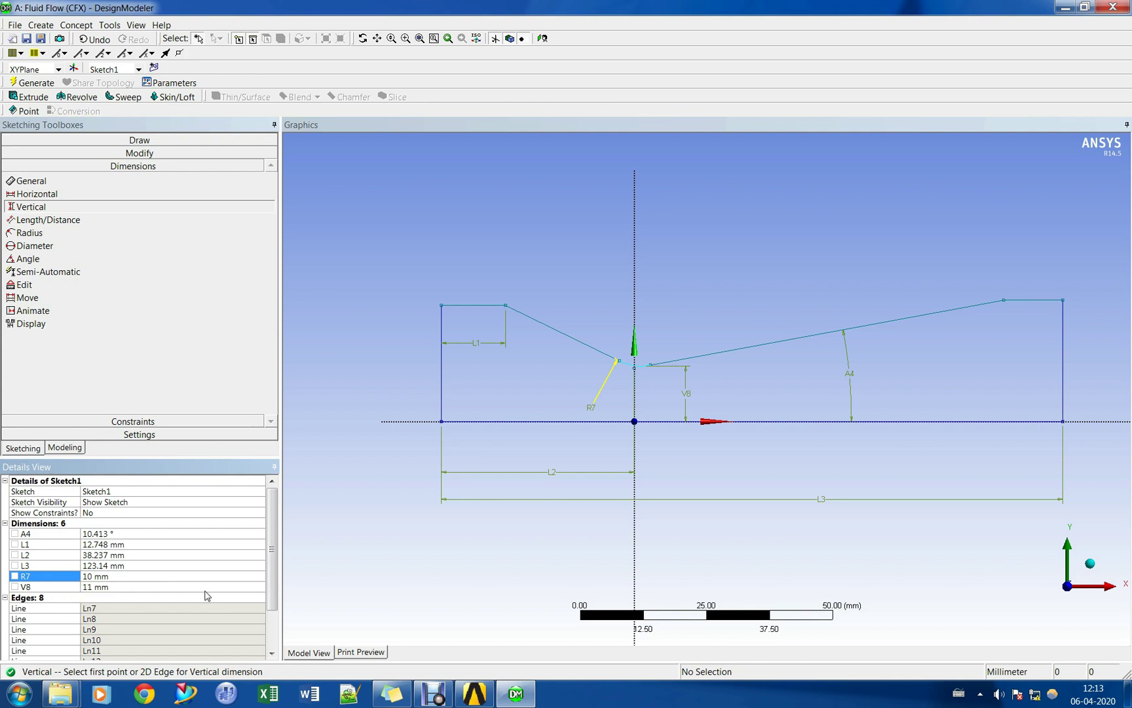
{"action": "left_click", "coordinate": [237, 597]}
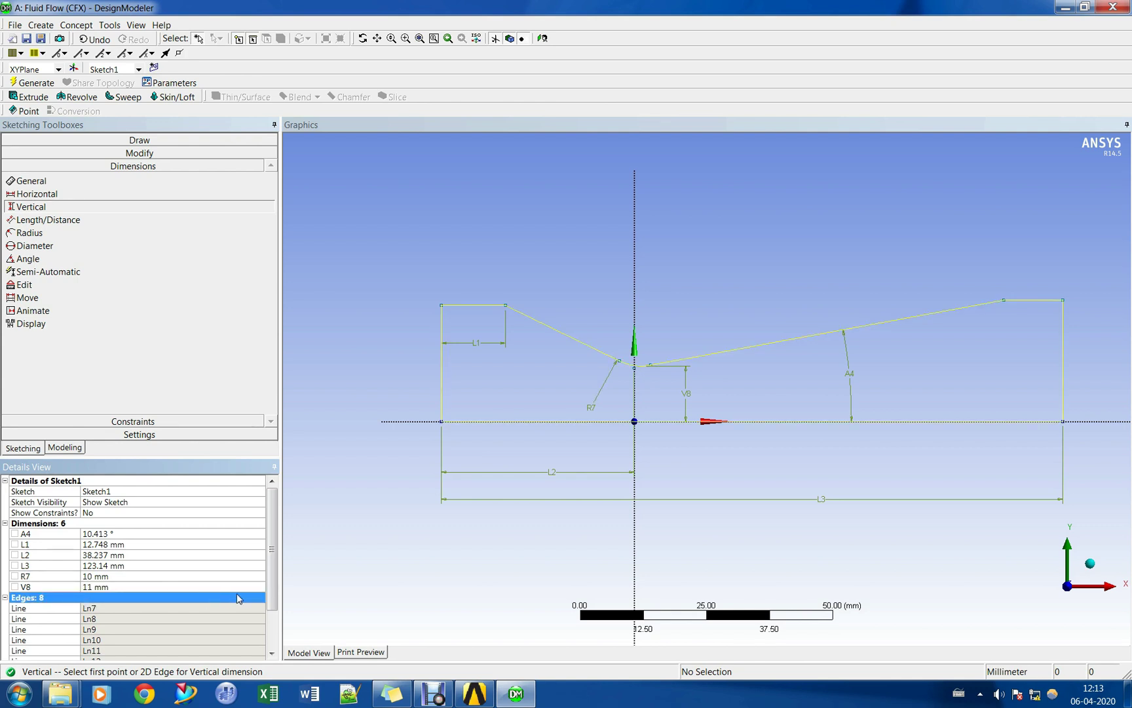
{"action": "left_click", "coordinate": [97, 535]}
{"action": "left_click", "coordinate": [93, 524]}
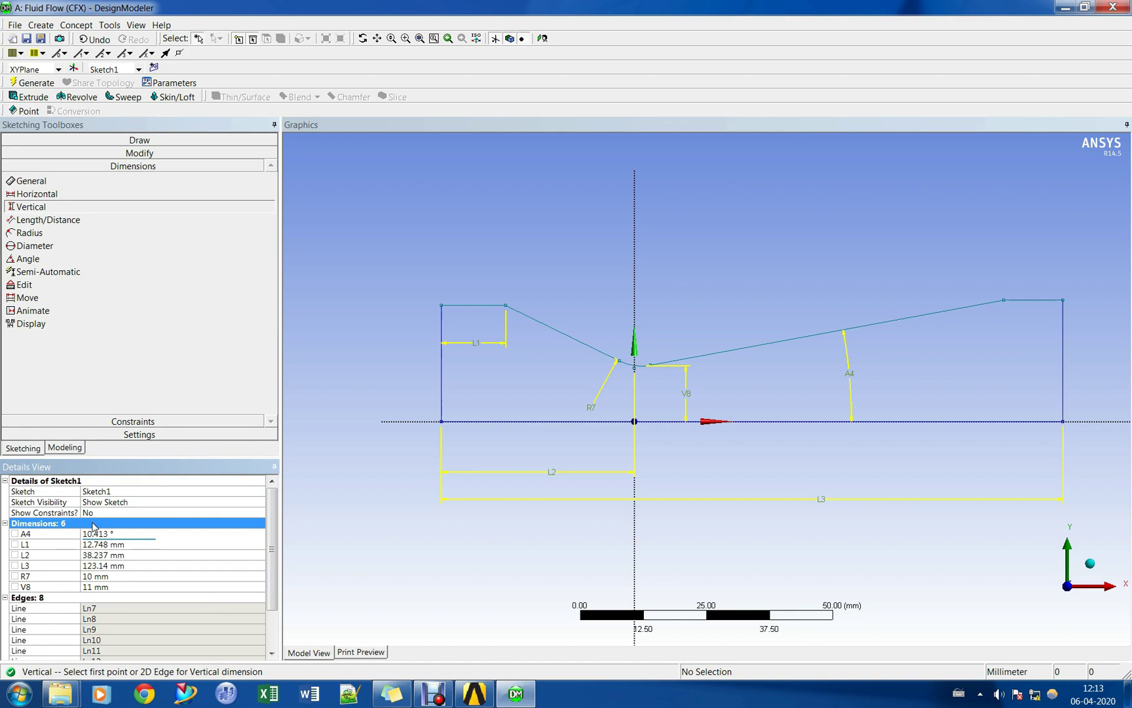
Set the vertical dimension between the throat arc and the base line to 12 mm.
{"action": "left_click", "coordinate": [127, 587]}
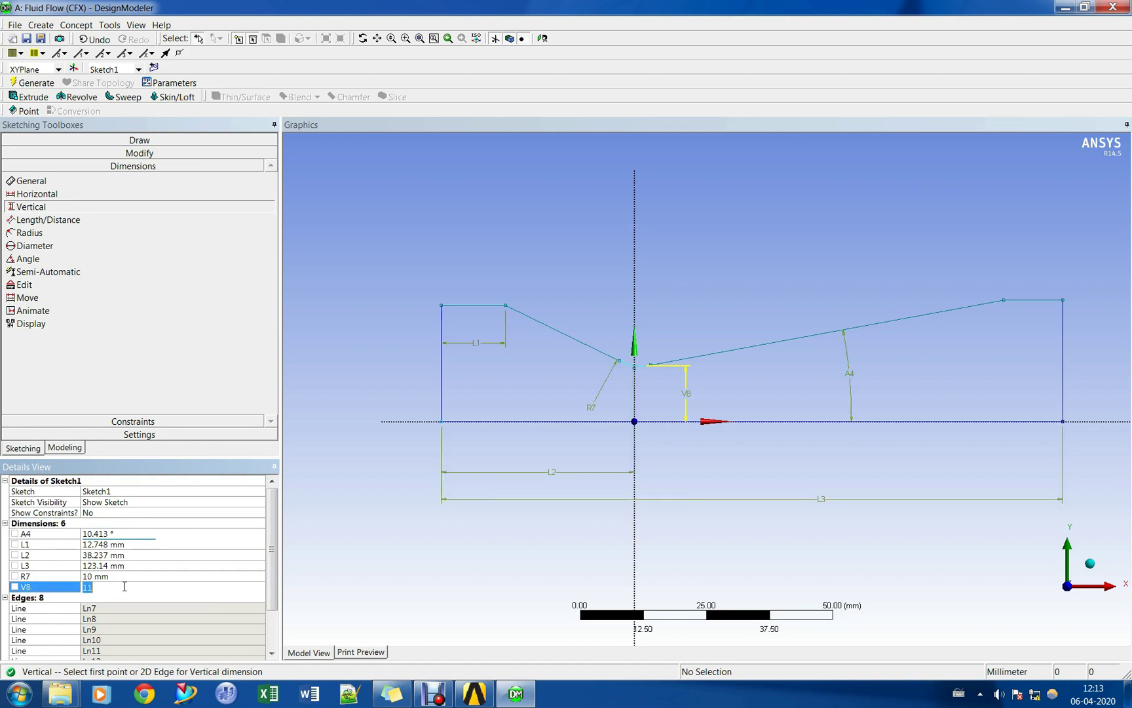
{"action": "type", "text": "12"}
{"action": "key", "text": "Return"}
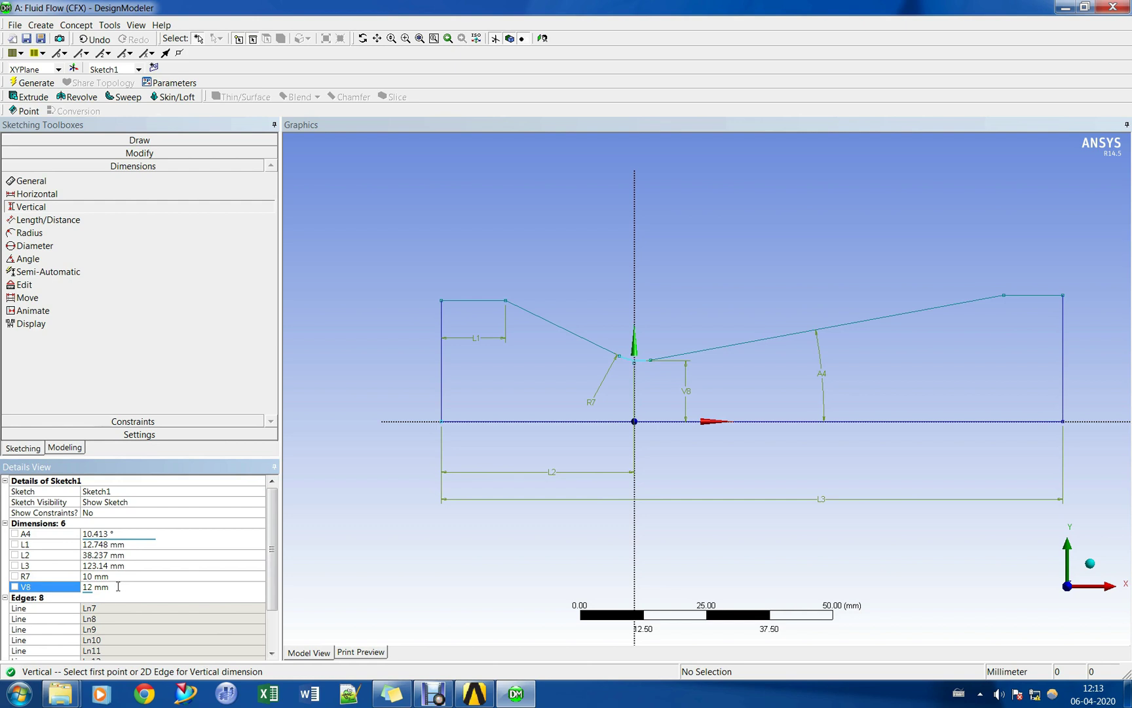
Add a horizontal dimension between the outlet's vertical edge and the diverging line's upper end point, placed above the outlet's straight section.
{"action": "left_click_drag", "start_coordinate": [732, 280], "coordinate": [717, 279]}
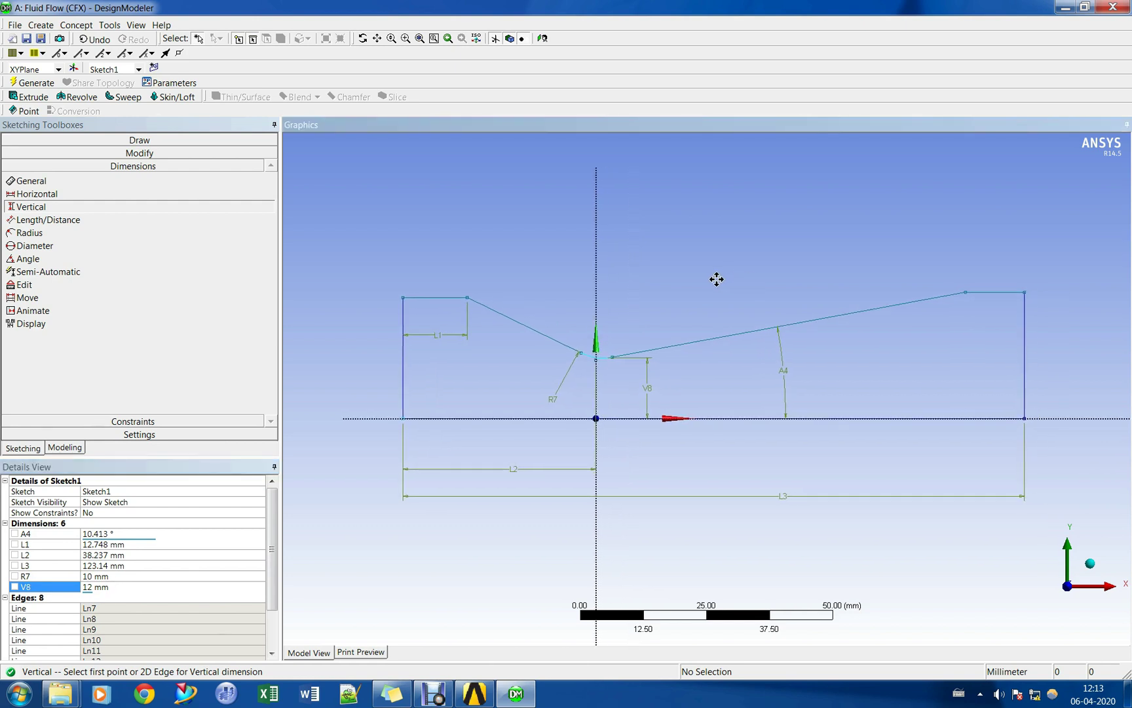
{"action": "left_click_drag", "start_coordinate": [813, 291], "coordinate": [785, 286]}
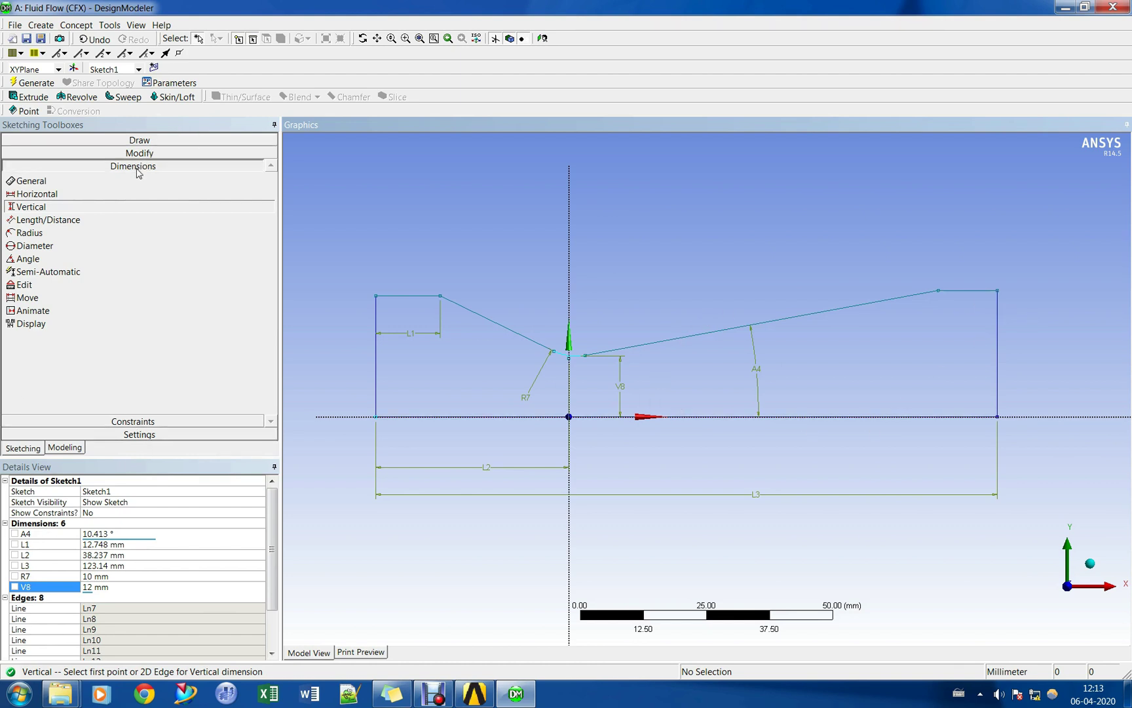
{"action": "left_click", "coordinate": [54, 195]}
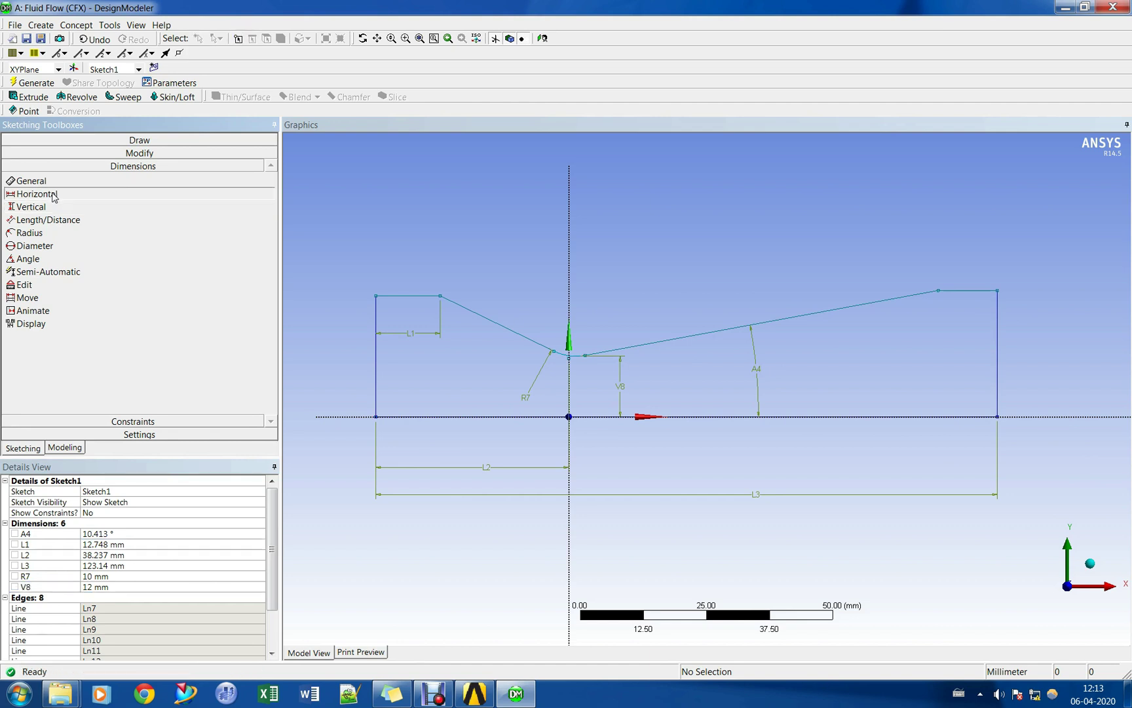
{"action": "left_click", "coordinate": [997, 321]}
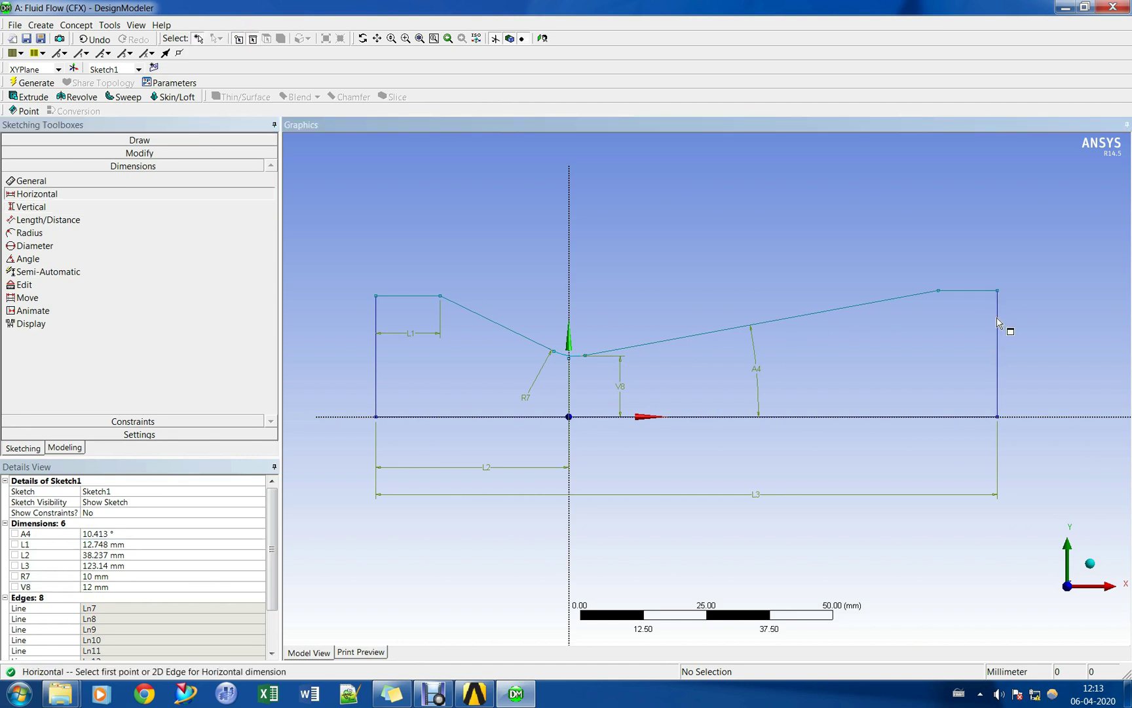
{"action": "left_click", "coordinate": [939, 292]}
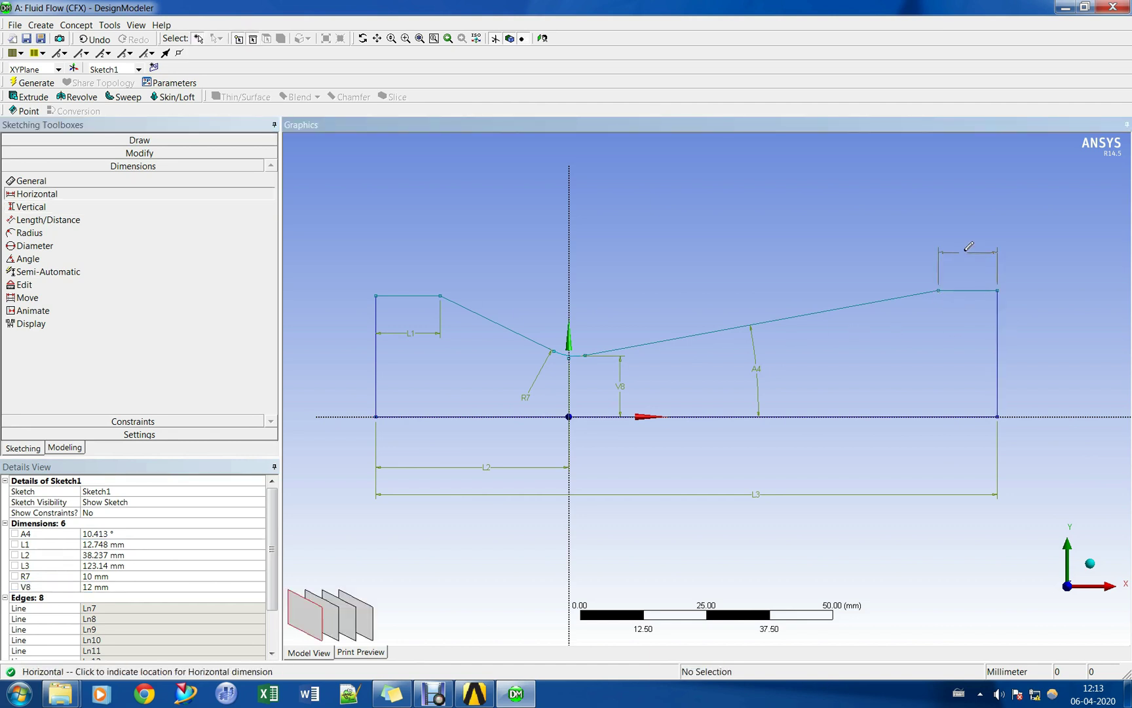
{"action": "left_click", "coordinate": [961, 249]}
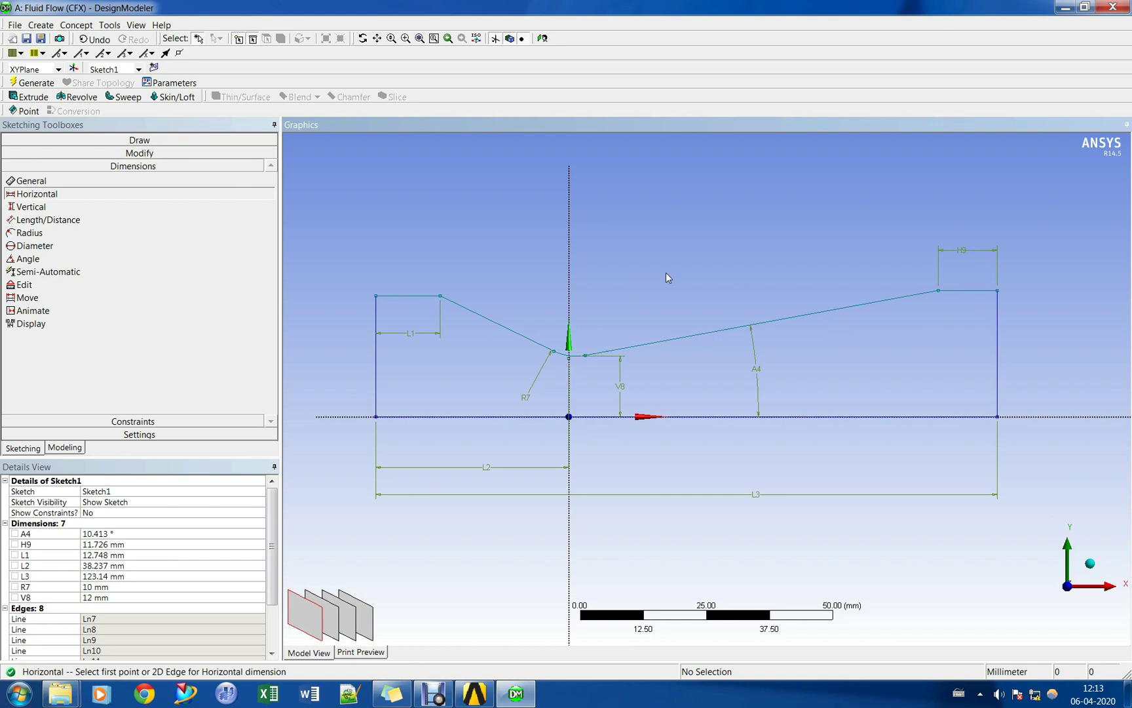
Try 8° for the angle dimension between the diverging line and the base line, and settle on 7°.
{"action": "middle_click_drag", "start_coordinate": [666, 272], "coordinate": [688, 268], "text": "ctrl"}
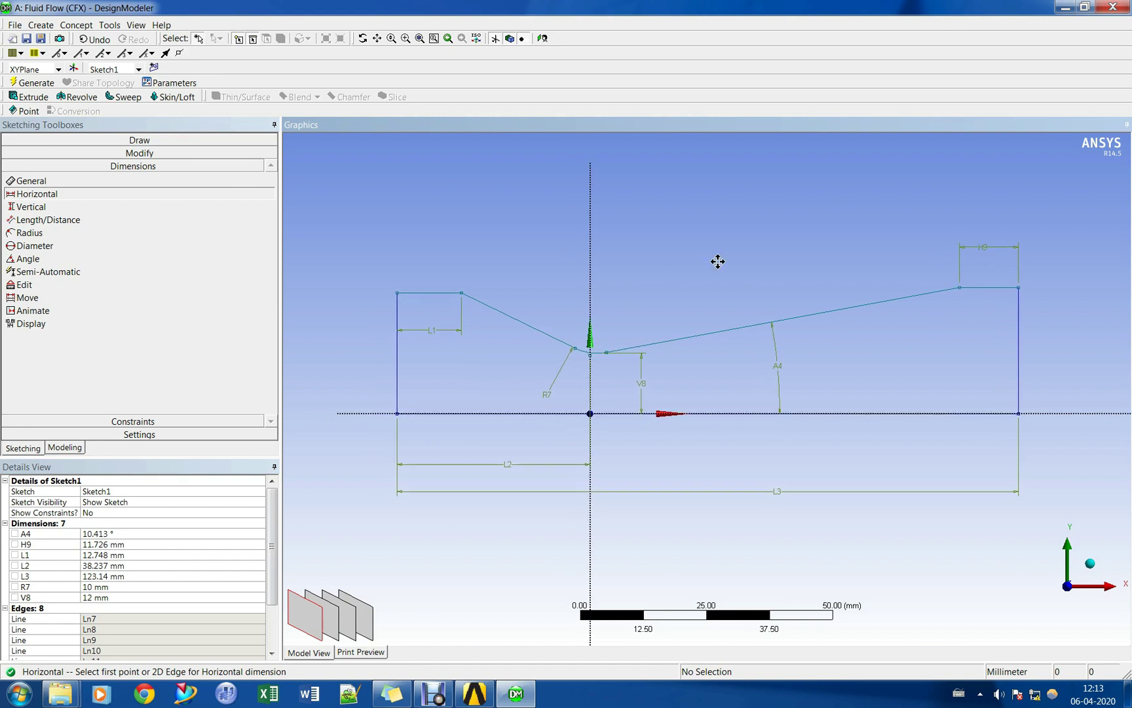
{"action": "left_click", "coordinate": [146, 535]}
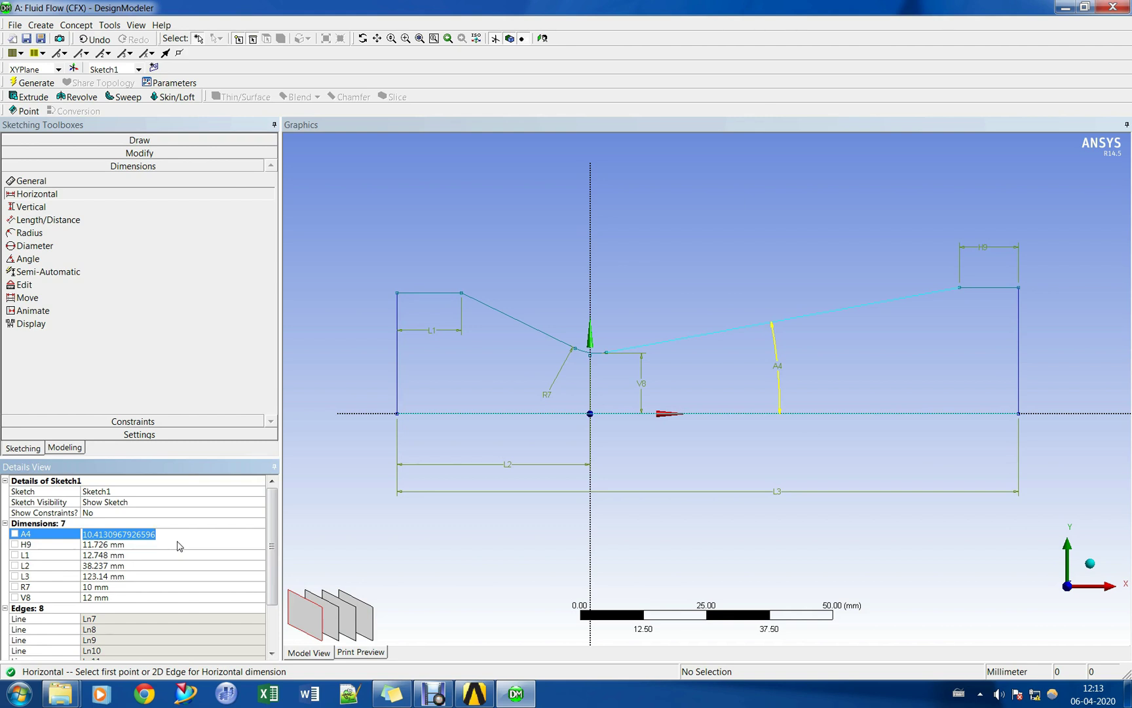
{"action": "type", "text": "8"}
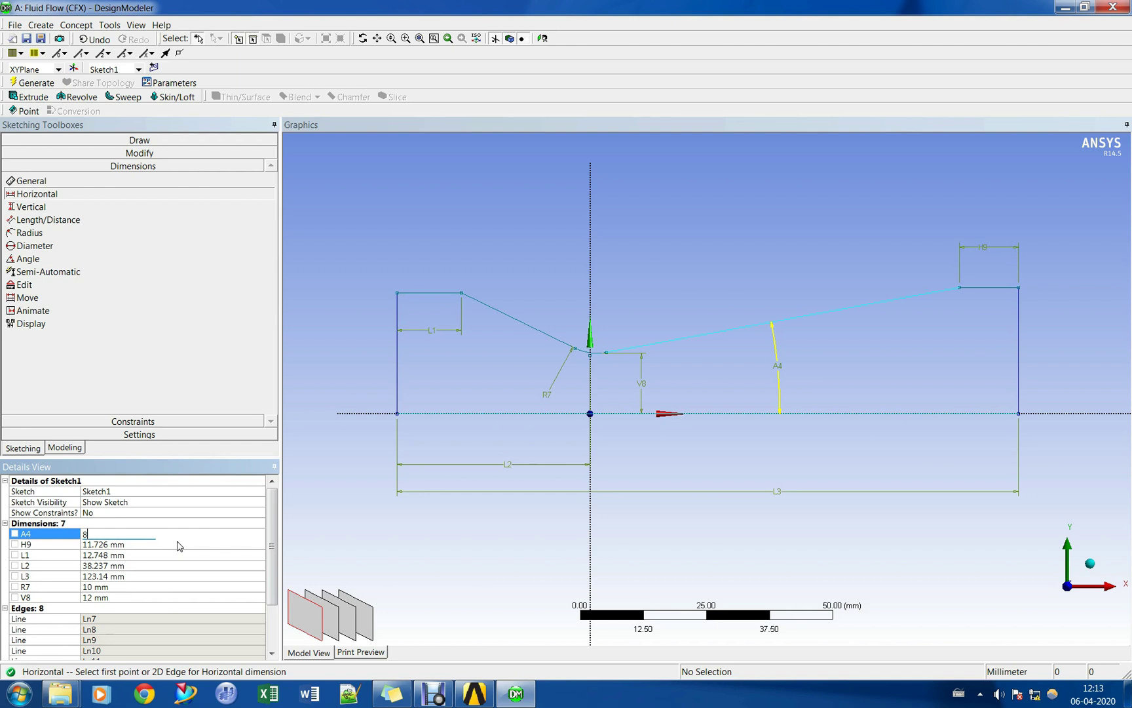
{"action": "key", "text": "Return"}
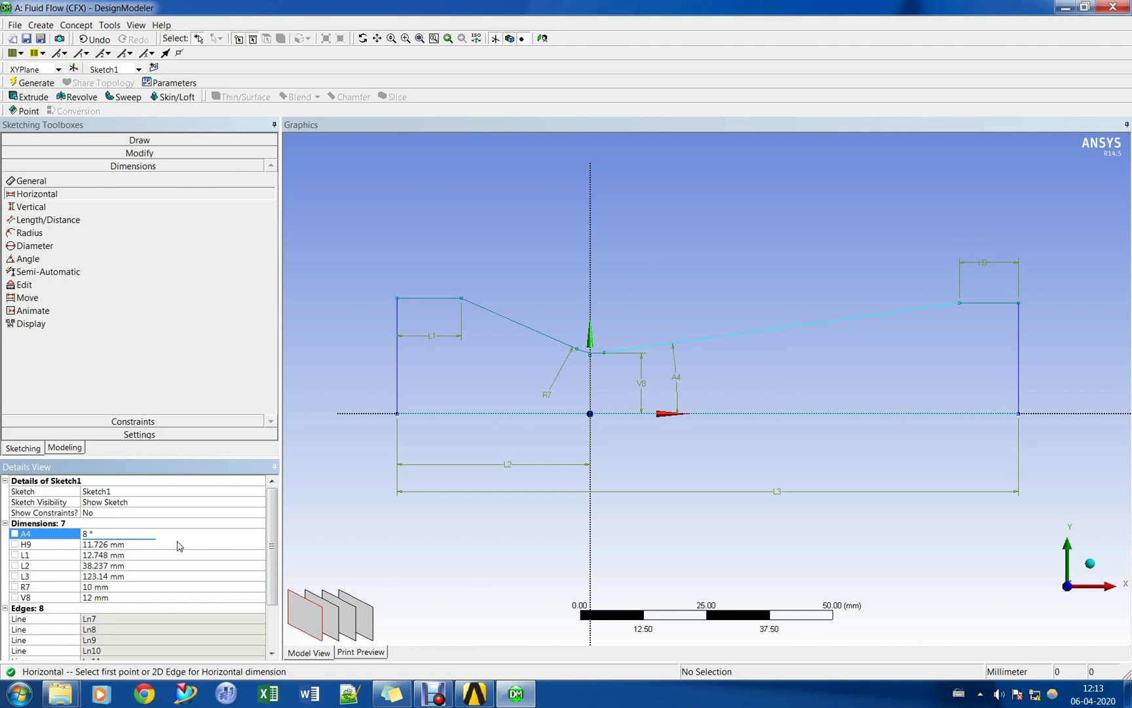
{"action": "left_click", "coordinate": [126, 532]}
{"action": "key", "text": "Return"}
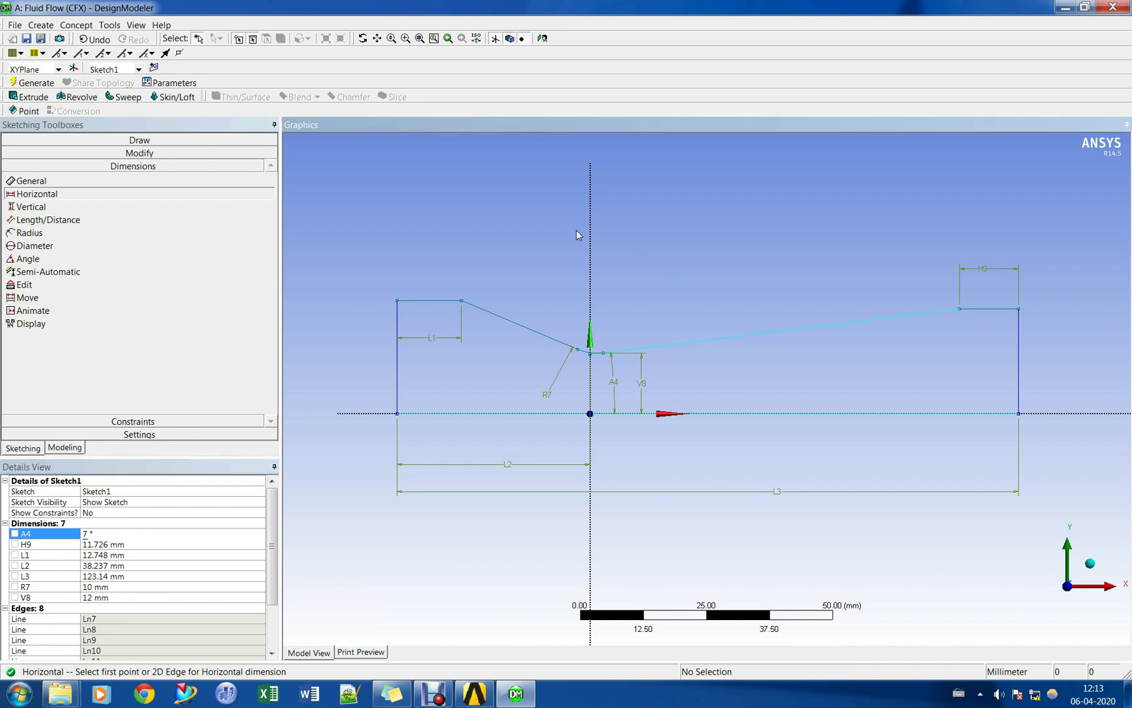
Add a vertical dimension between the inlet's upper line and the base line, outside the inlet edge, and set it to 25 mm.
{"action": "middle_click_drag", "start_coordinate": [597, 240], "coordinate": [629, 231], "text": "ctrl"}
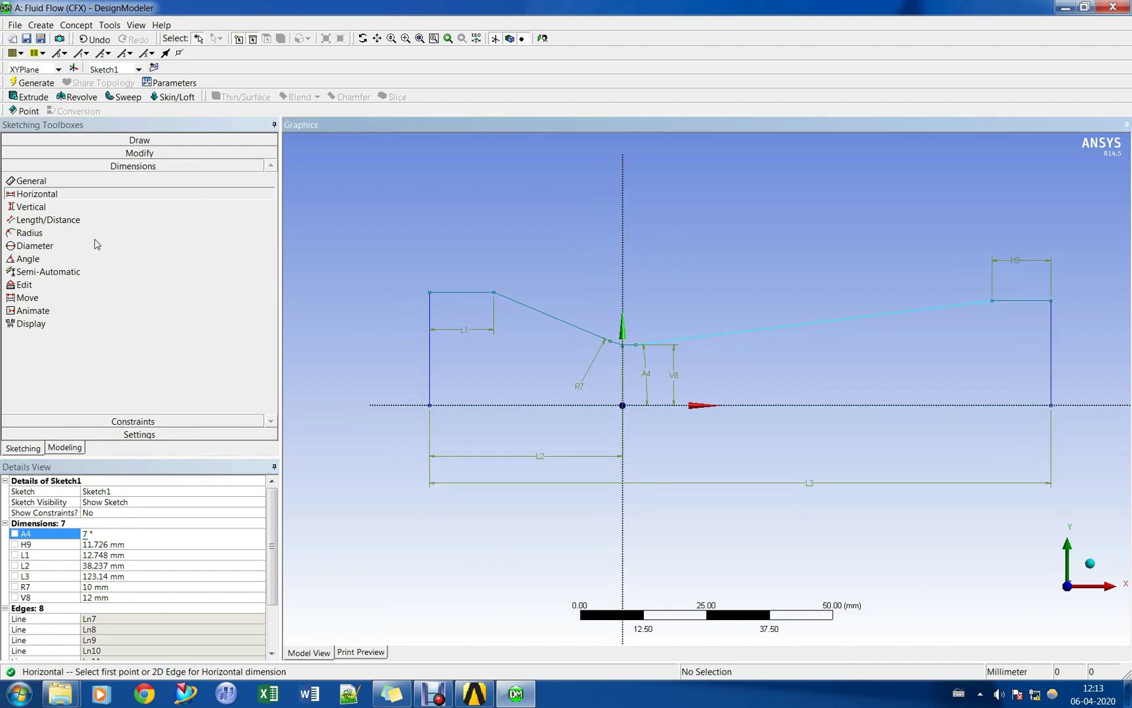
{"action": "left_click", "coordinate": [47, 207]}
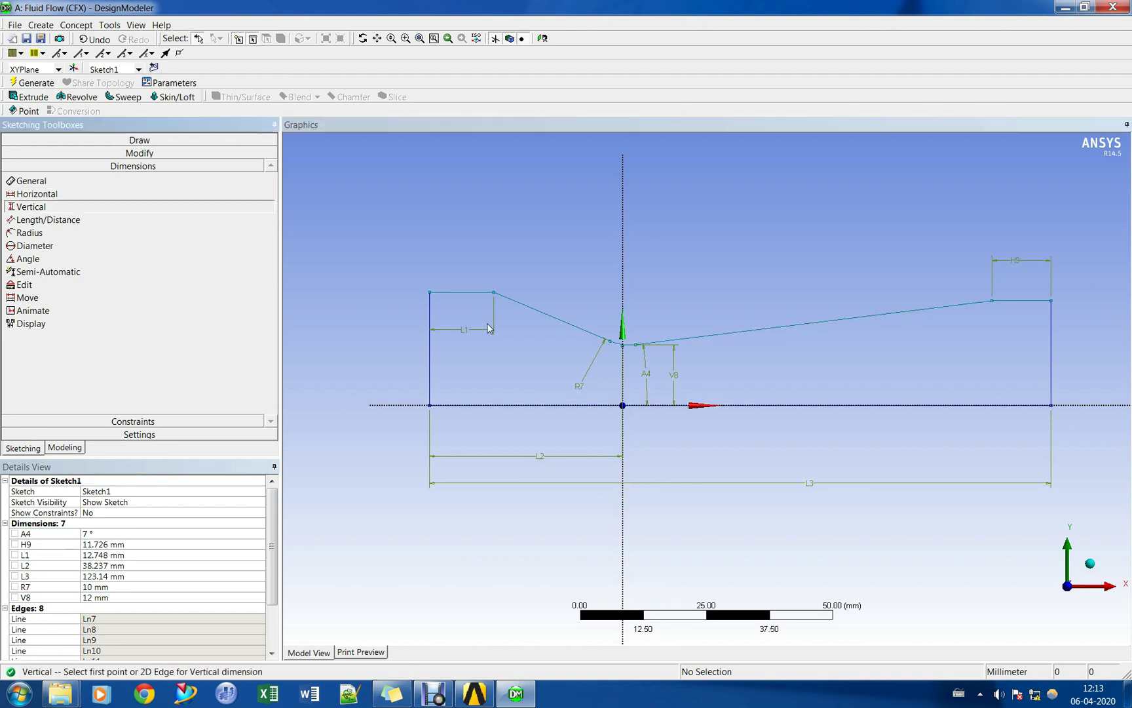
{"action": "left_click", "coordinate": [457, 295]}
{"action": "left_click", "coordinate": [463, 406]}
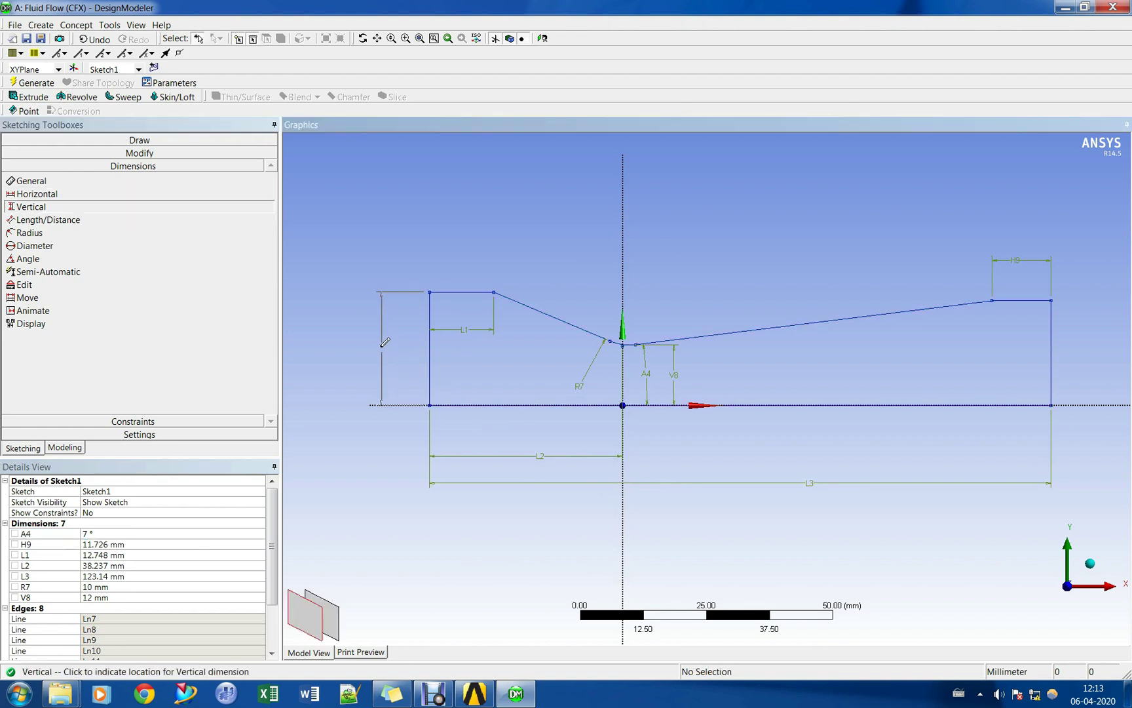
{"action": "left_click", "coordinate": [385, 345]}
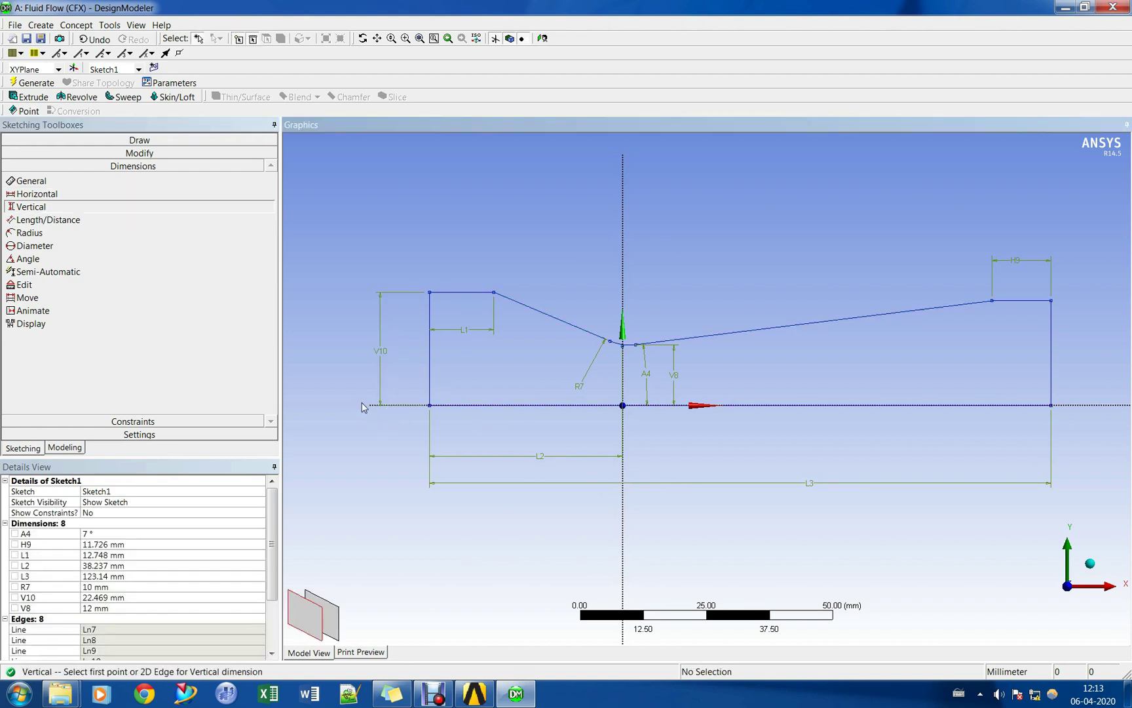
{"action": "left_click", "coordinate": [139, 610]}
{"action": "left_click", "coordinate": [145, 598]}
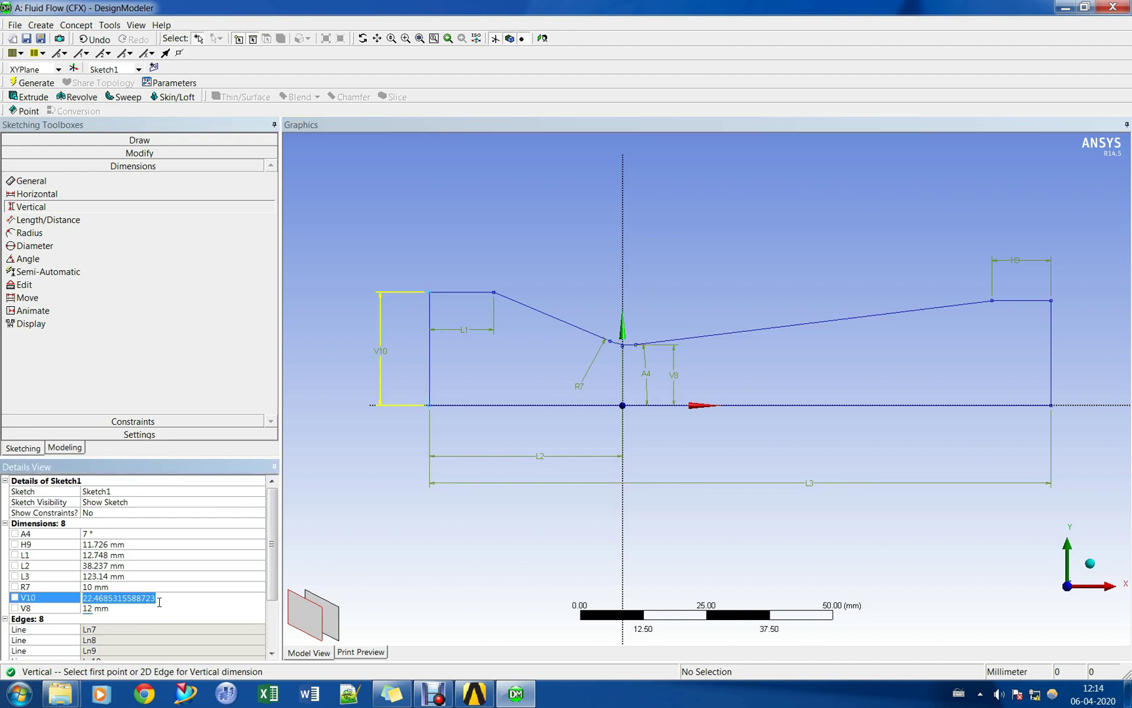
{"action": "type", "text": "25"}
{"action": "key", "text": "Return"}
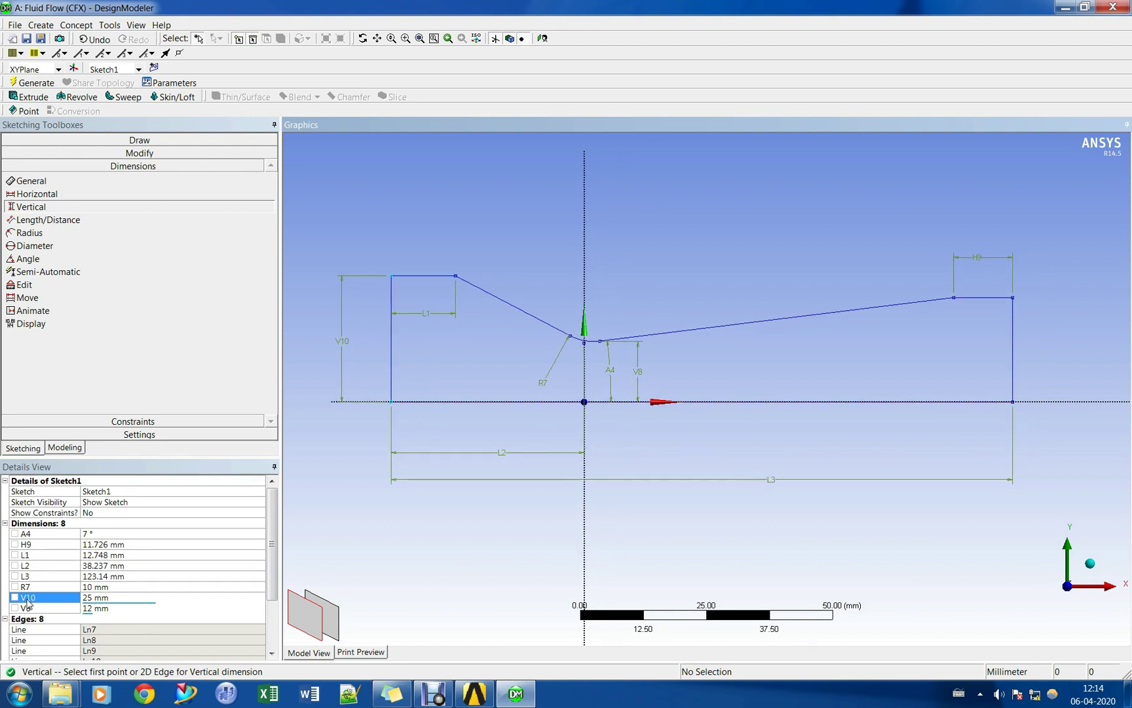
Set the horizontal lengths of the outlet's and the inlet's straight sections to 10 mm each.
{"action": "left_click", "coordinate": [134, 546]}
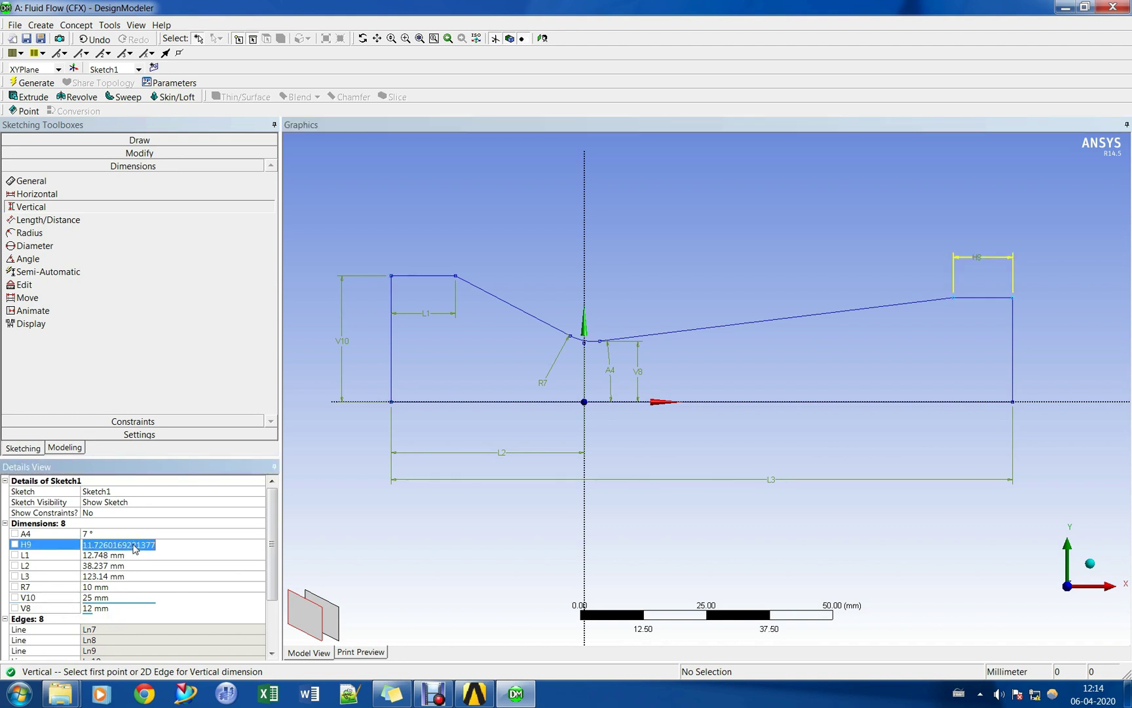
{"action": "type", "text": "10"}
{"action": "key", "text": "Return"}
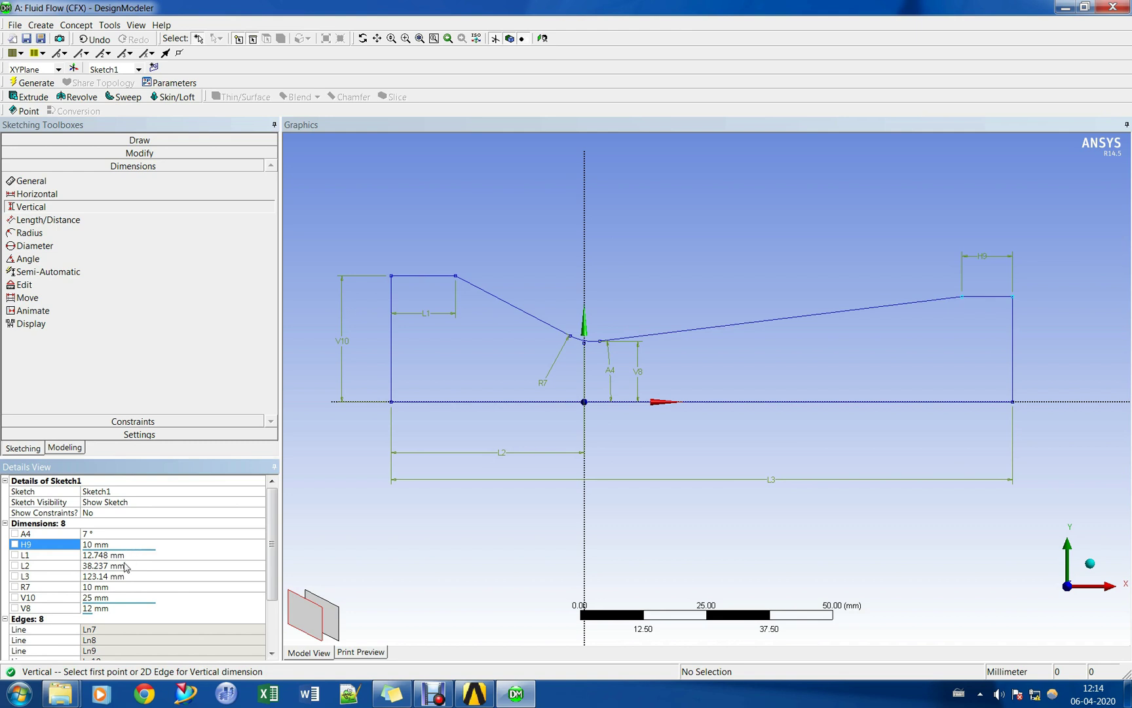
{"action": "left_click", "coordinate": [150, 557]}
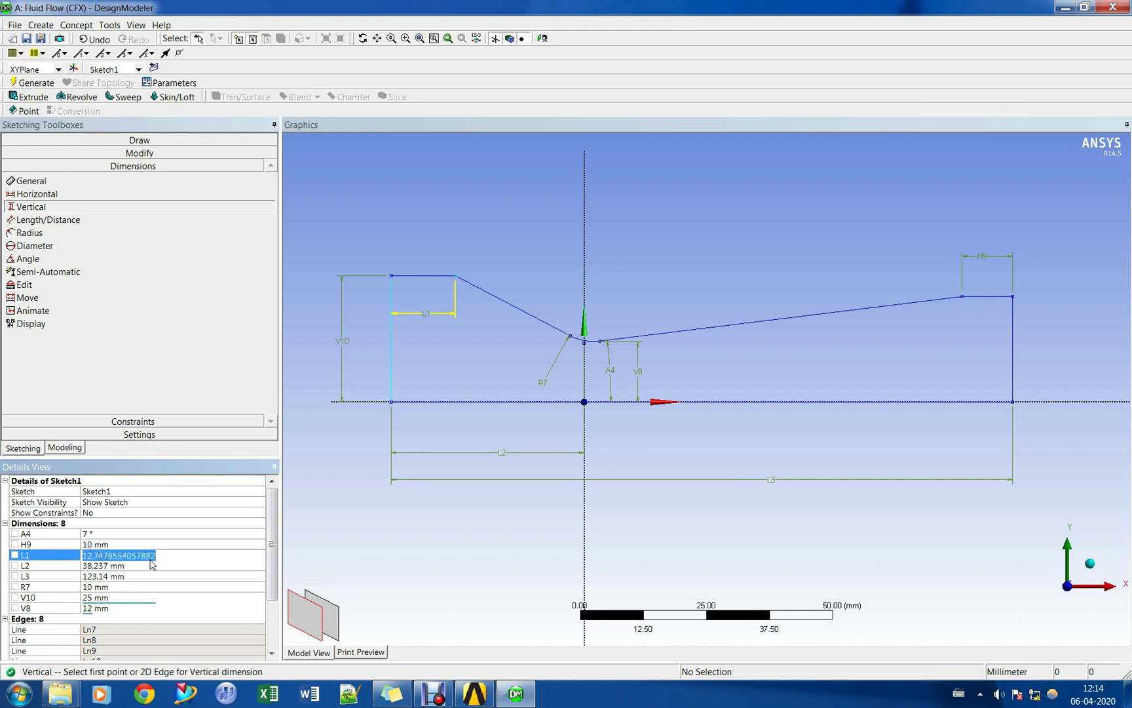
{"action": "type", "text": "10"}
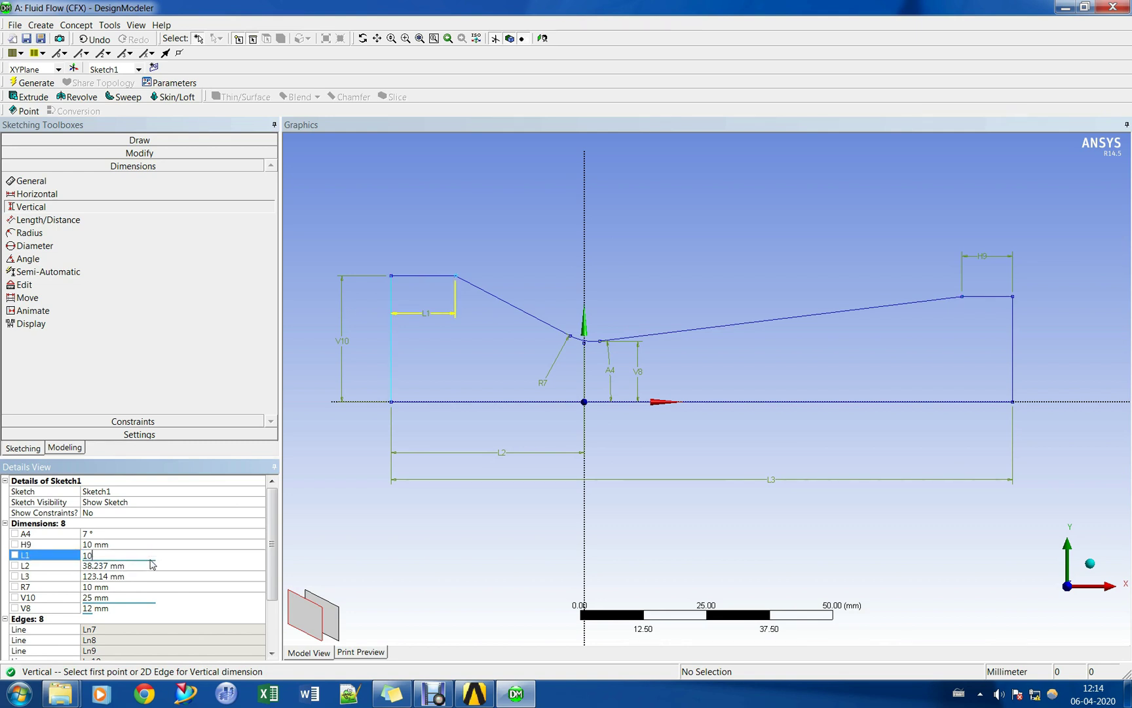
{"action": "key", "text": "Return"}
Set the distance from the inlet edge to the Y axis to 40 mm and the nozzle's overall length to 125 mm.
{"action": "left_click", "coordinate": [146, 568]}
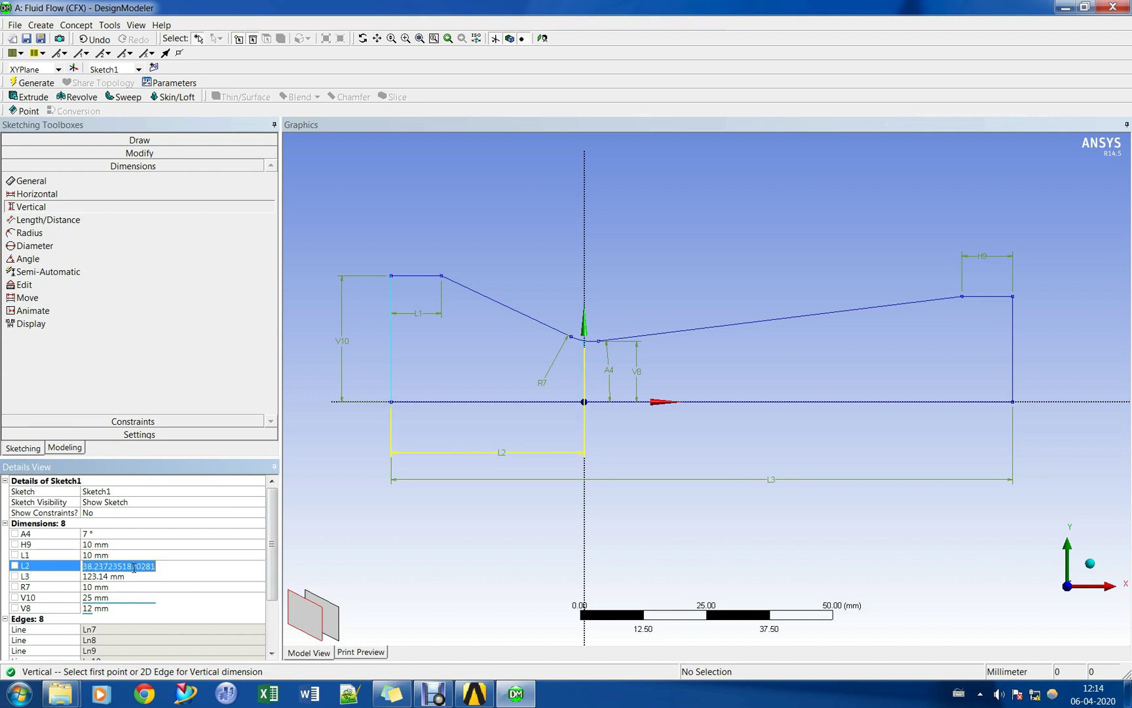
{"action": "type", "text": "40"}
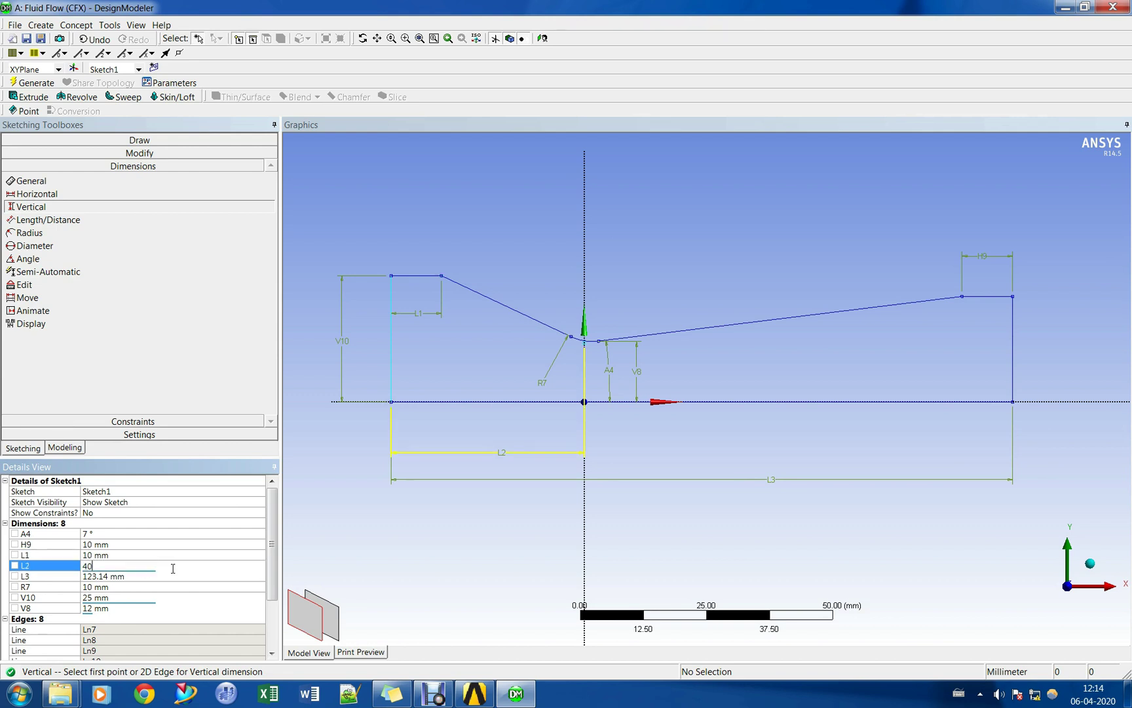
{"action": "key", "text": "Return"}
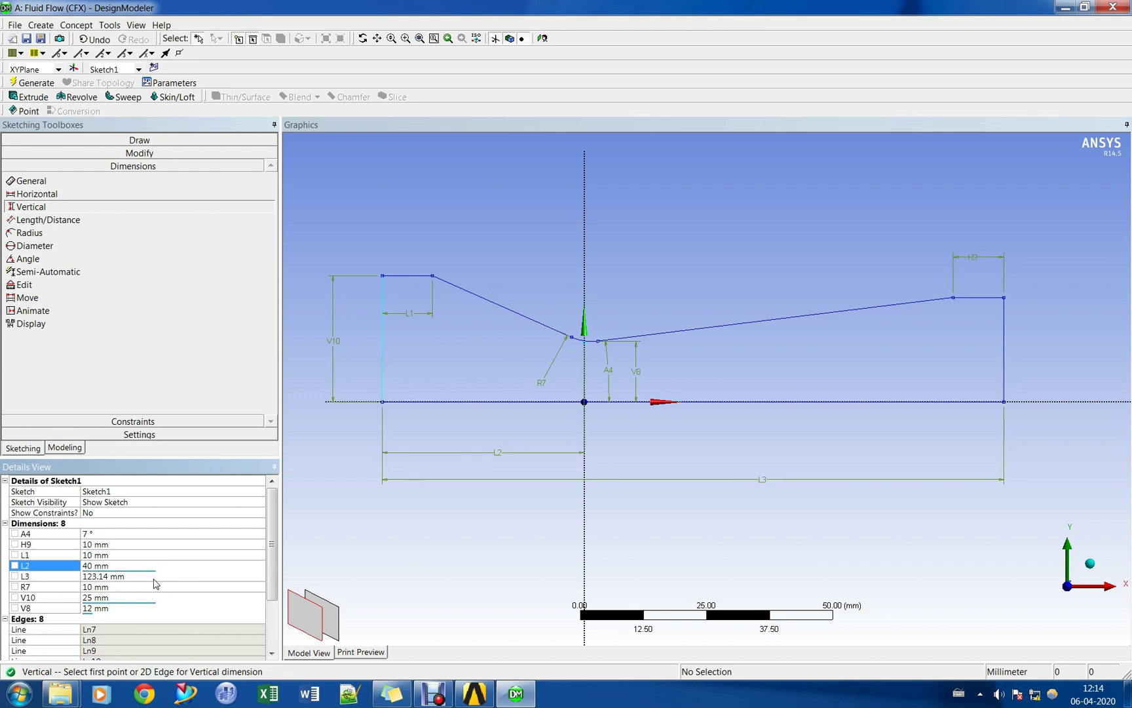
{"action": "left_click", "coordinate": [155, 578]}
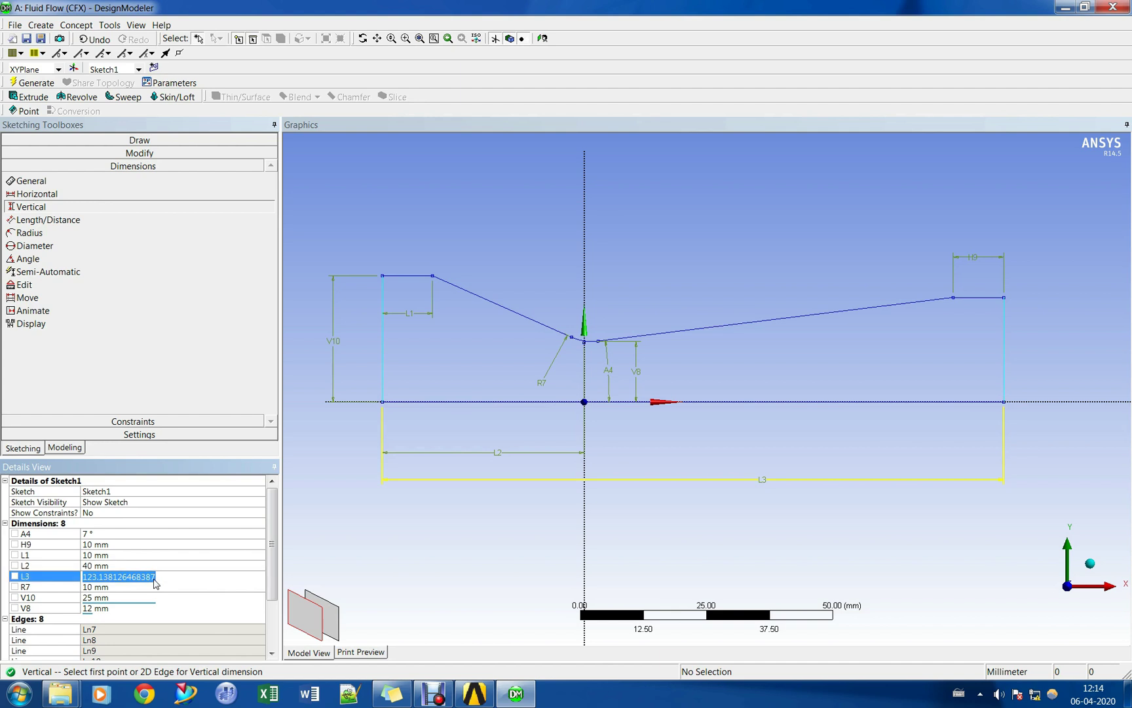
{"action": "type", "text": "125"}
{"action": "key", "text": "Return"}
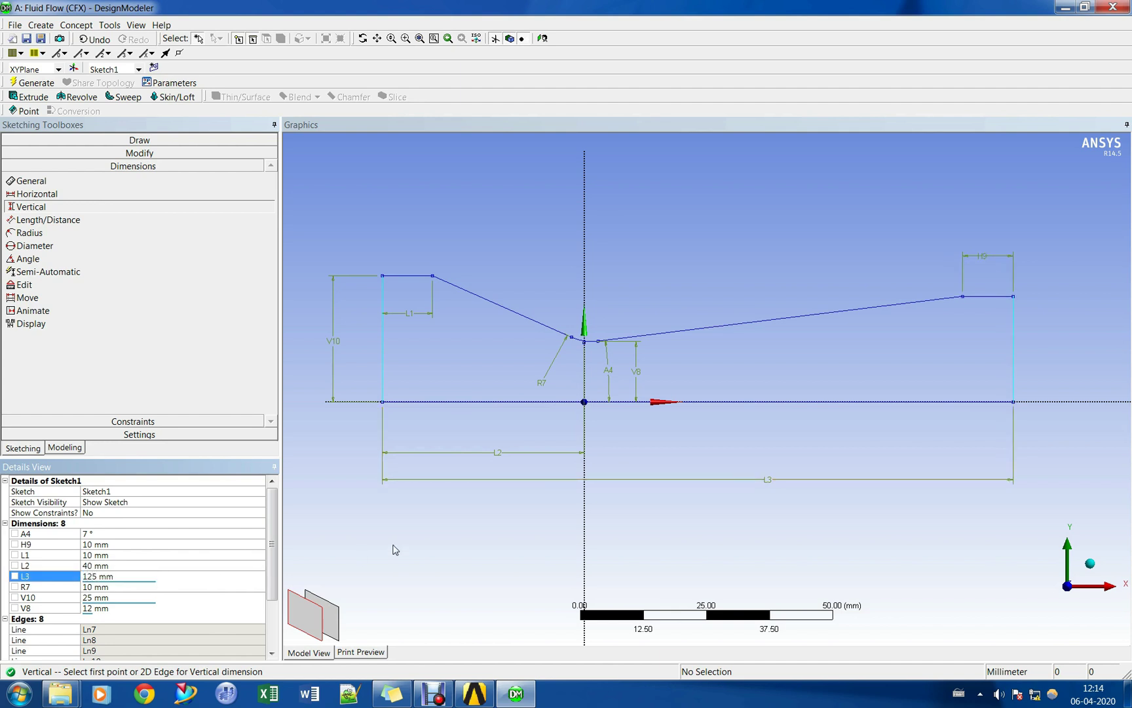
Create a design parameter named Throat_Radius from the vertical dimension between the throat arc and the base line.
{"action": "left_click", "coordinate": [119, 588]}
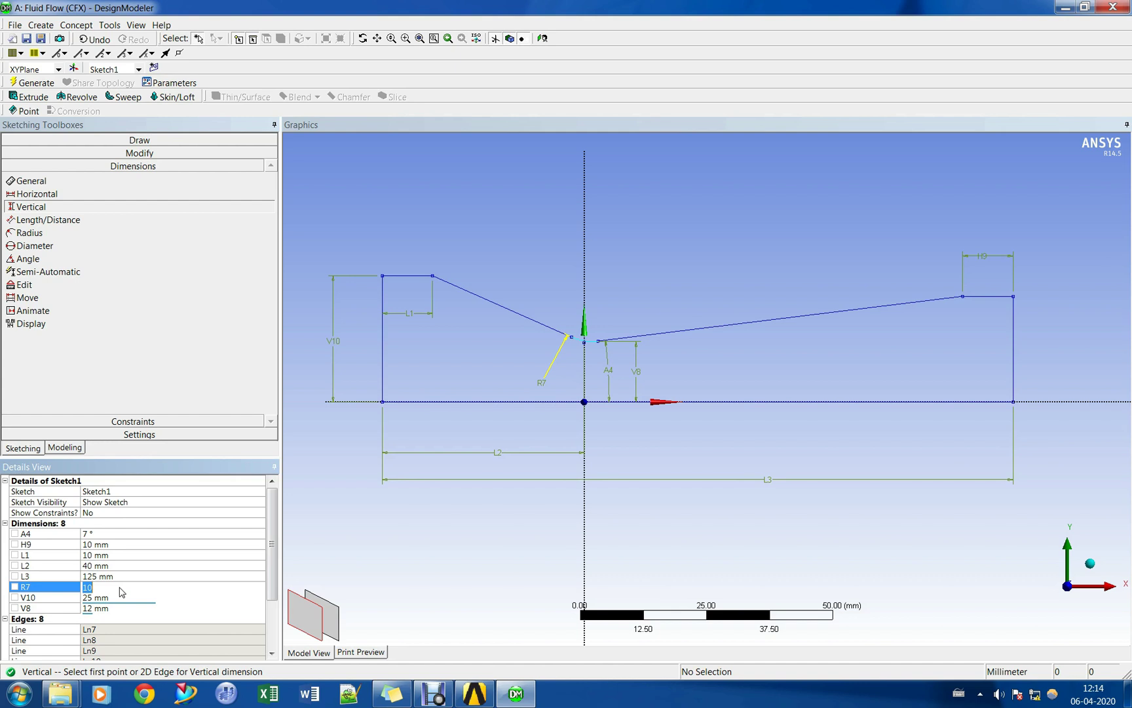
{"action": "left_click", "coordinate": [119, 599]}
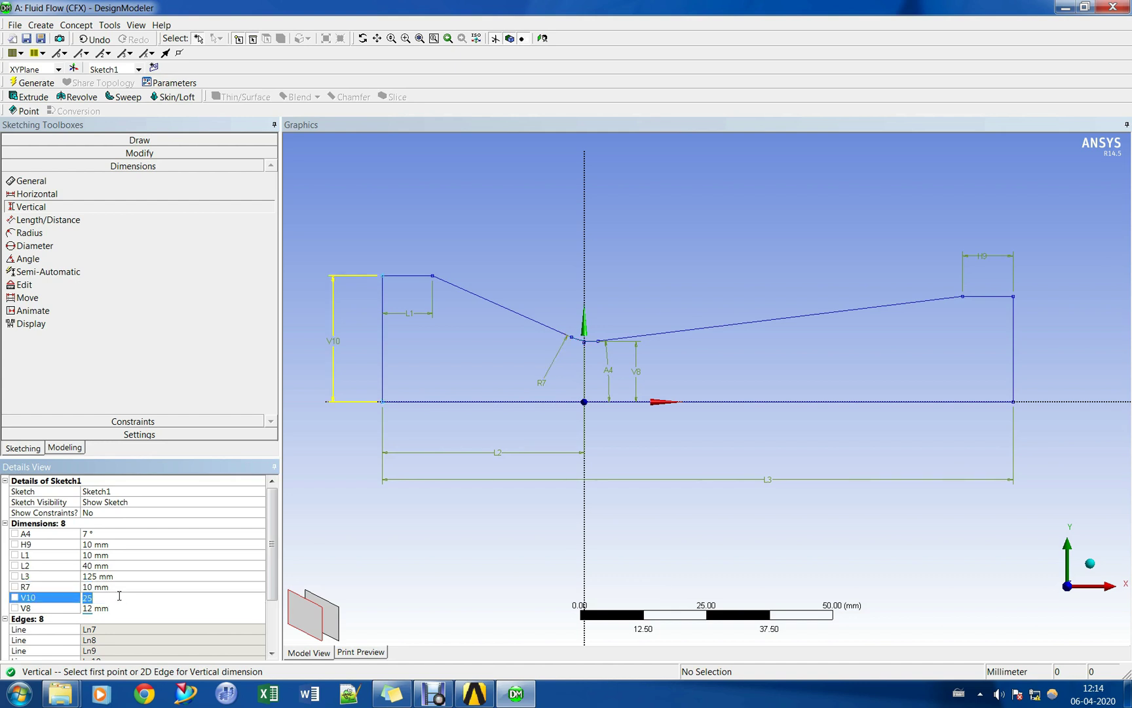
{"action": "left_click", "coordinate": [132, 610]}
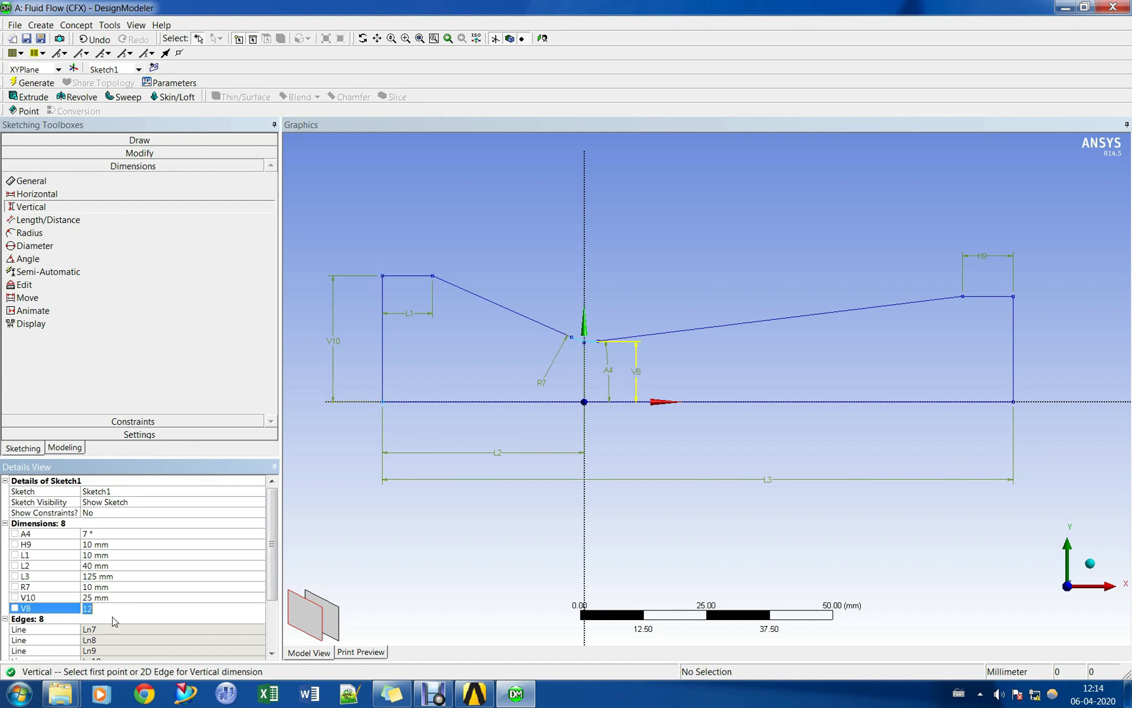
{"action": "left_click", "coordinate": [14, 609]}
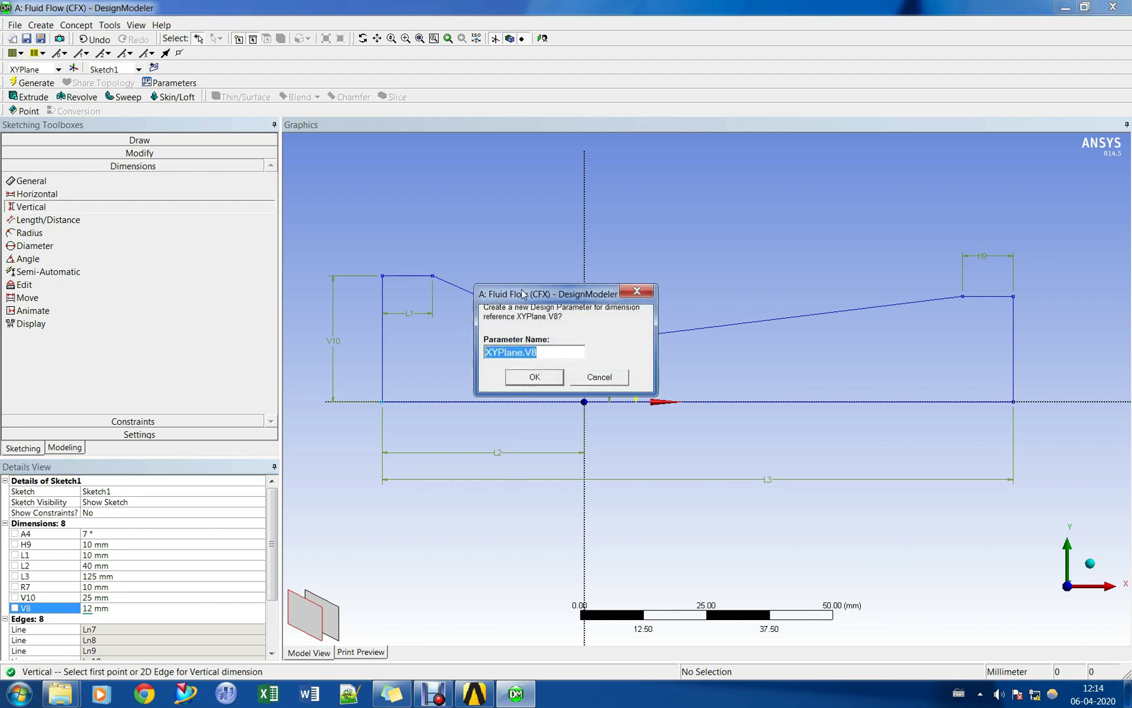
{"action": "left_click_drag", "start_coordinate": [521, 339], "coordinate": [350, 457]}
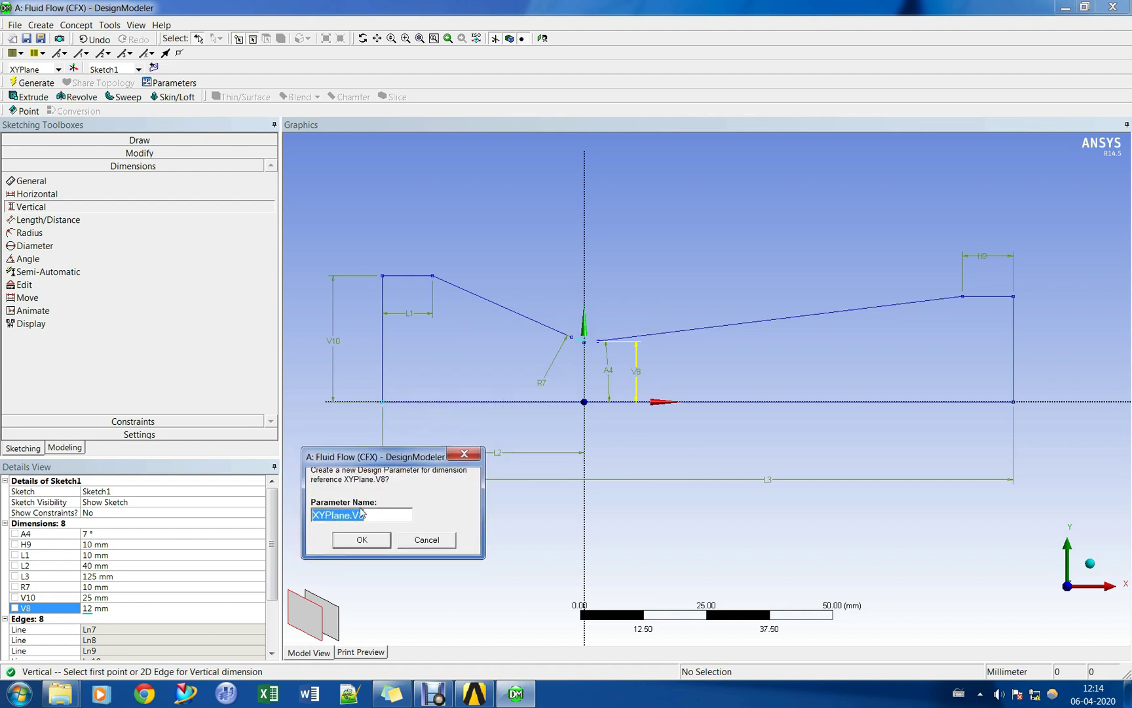
{"action": "type", "text": "Throat_Radius"}
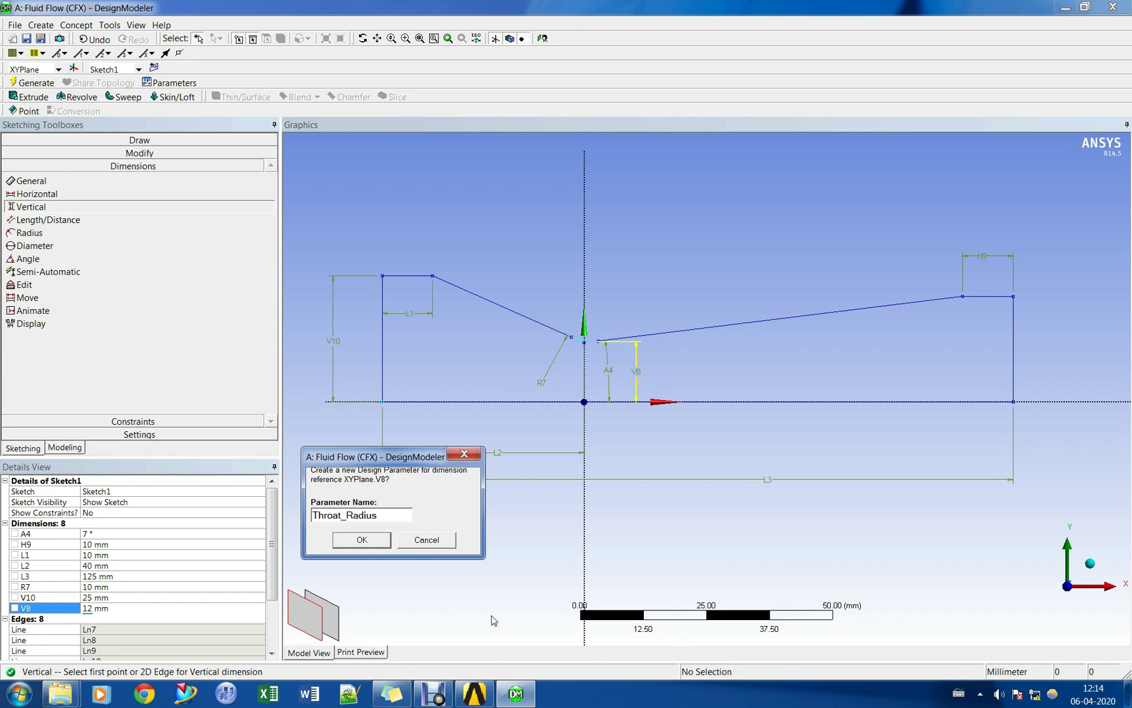
{"action": "left_click", "coordinate": [363, 540]}
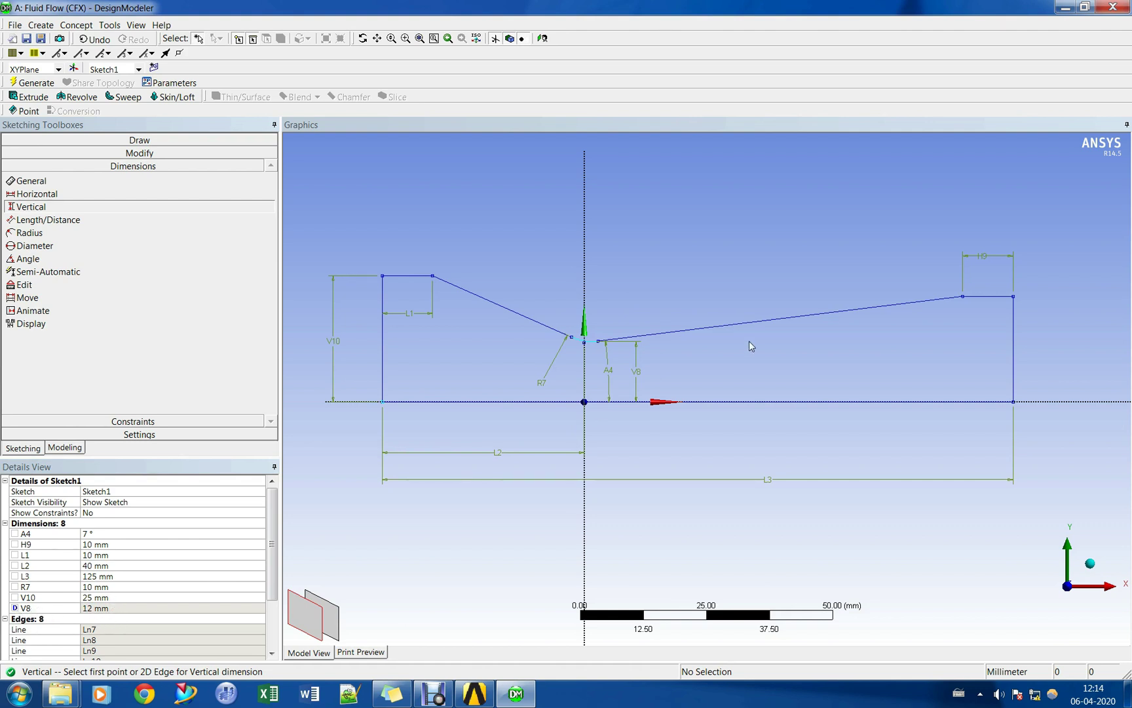
Create a design parameter named Nozzle_Angle from the angle dimension between the diverging line and the base line.
{"action": "left_click", "coordinate": [114, 535]}
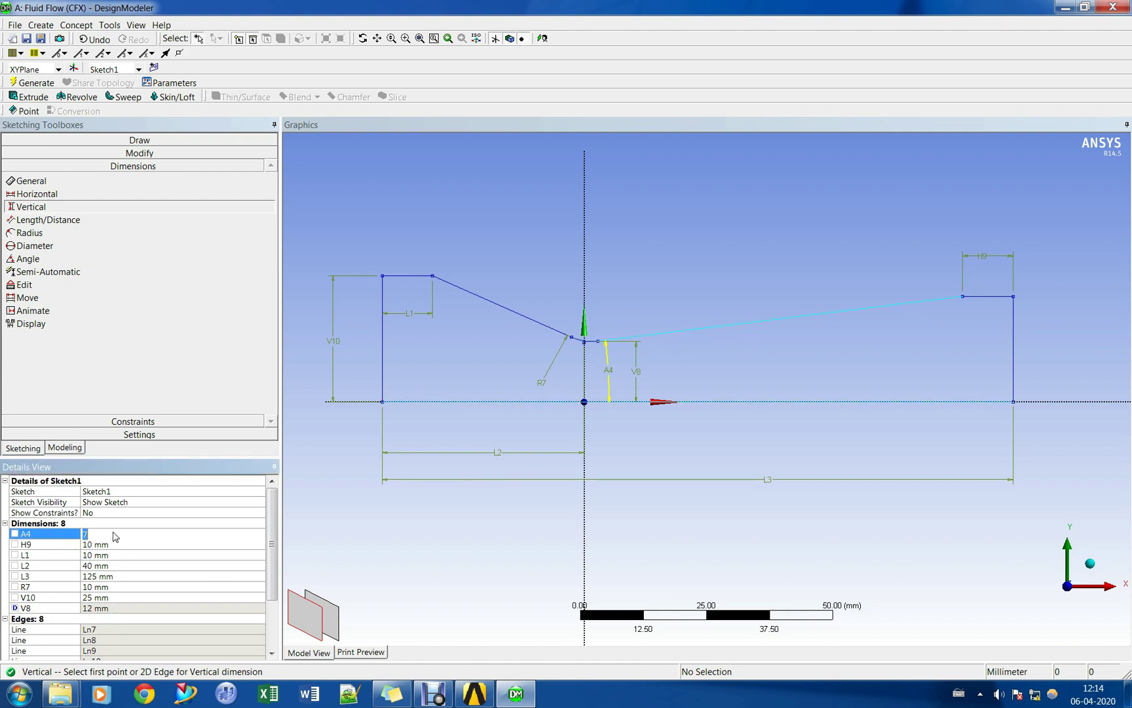
{"action": "left_click", "coordinate": [15, 534]}
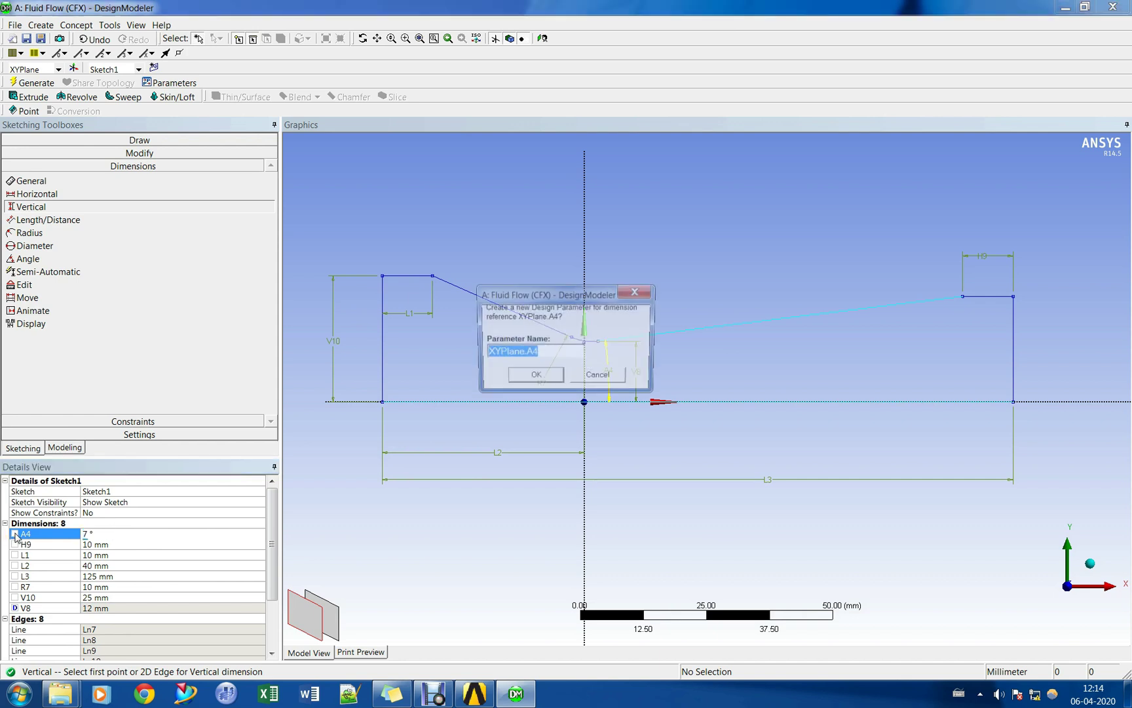
{"action": "type", "text": "Nozzl"}
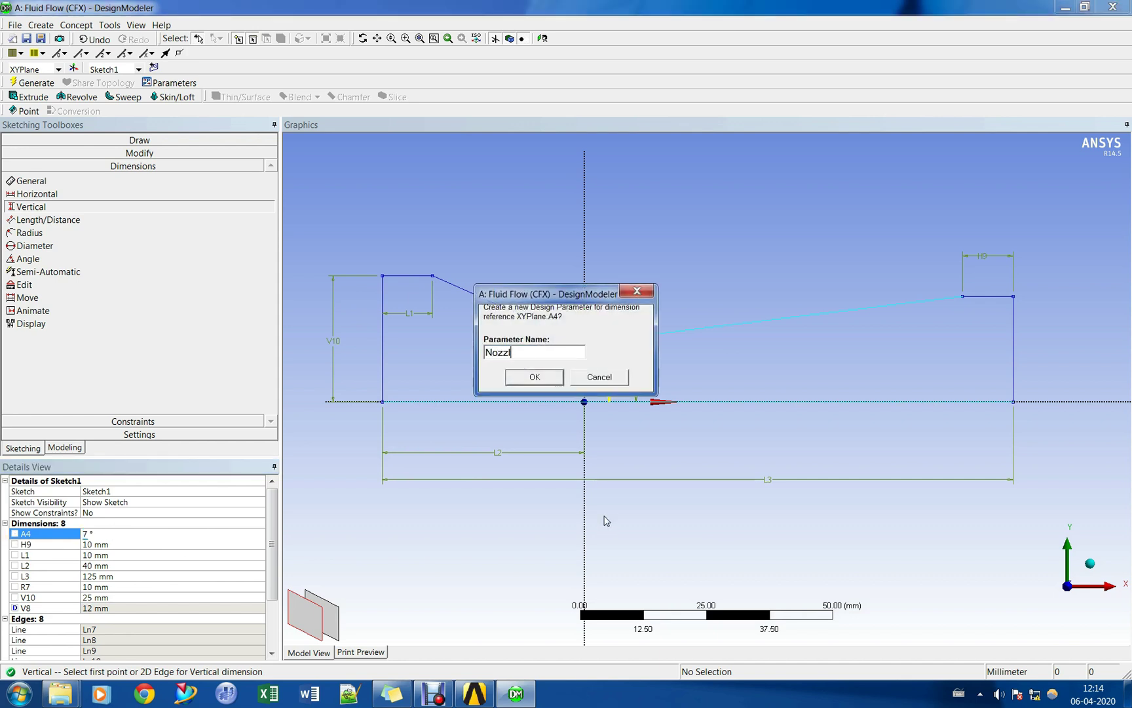
{"action": "type", "text": "e_Angle"}
{"action": "left_click", "coordinate": [536, 376]}
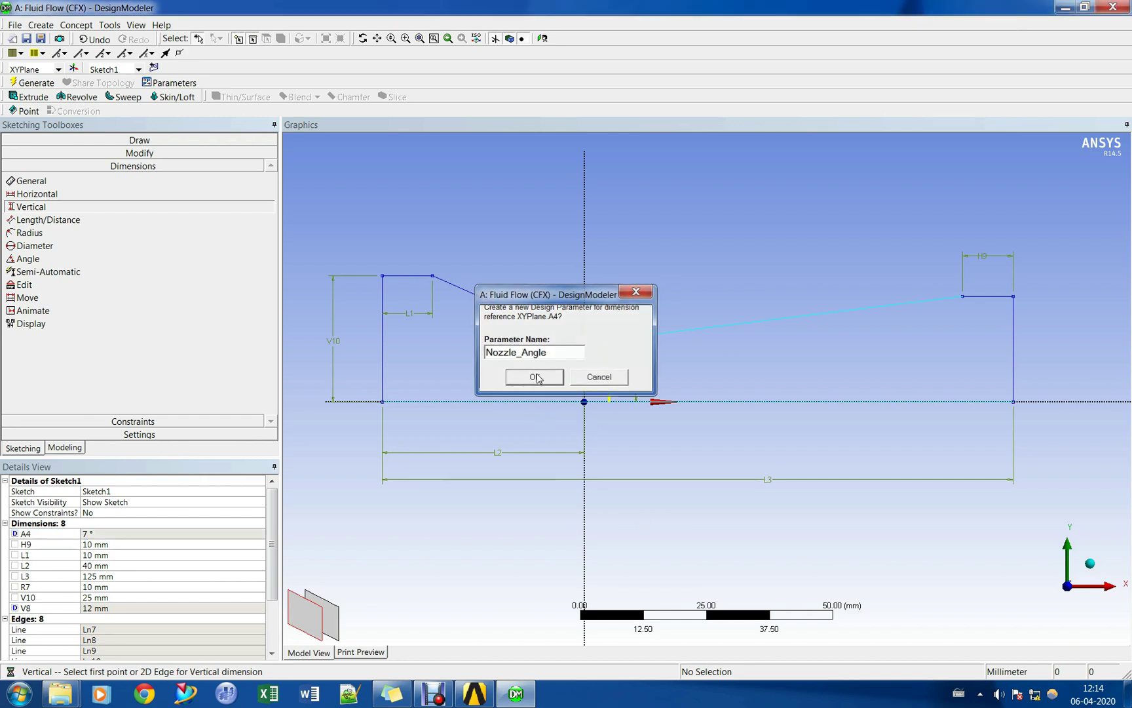
{"action": "mouse_move", "coordinate": [731, 375]}
{"action": "middle_mouse_down", "text": "ctrl"}
{"action": "mouse_move", "coordinate": [805, 373]}
{"action": "mouse_move", "coordinate": [796, 377]}
{"action": "middle_mouse_up", "text": "ctrl"}
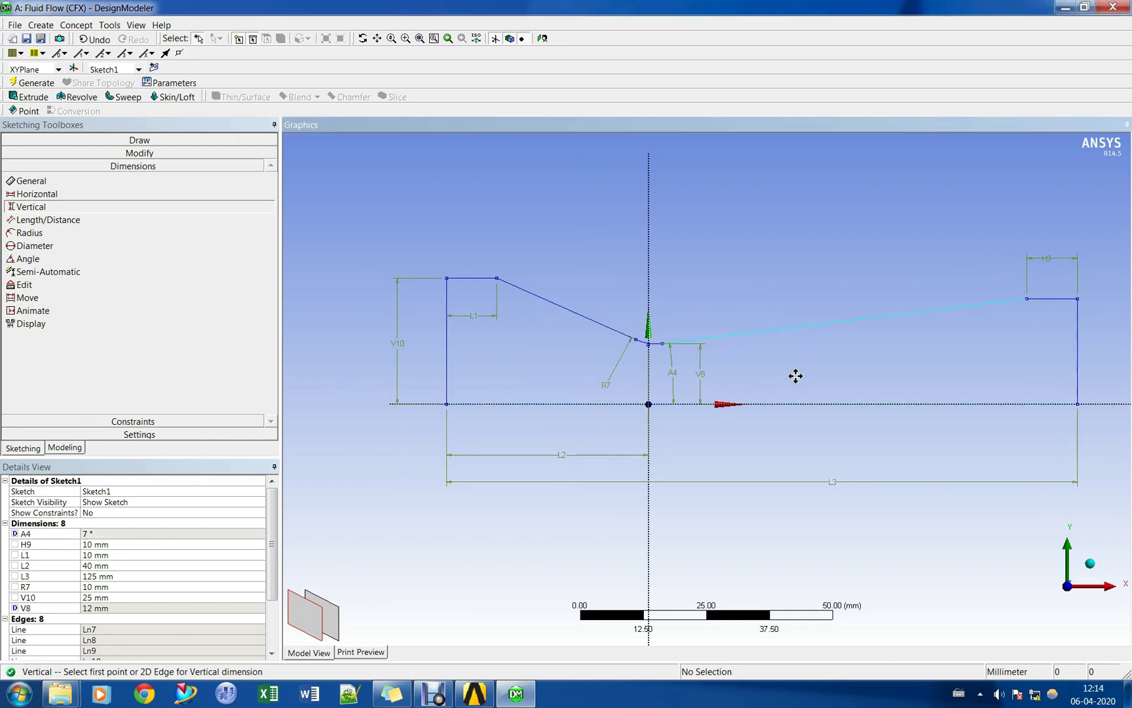
{"action": "left_click", "coordinate": [29, 534]}
{"action": "left_click", "coordinate": [41, 608]}
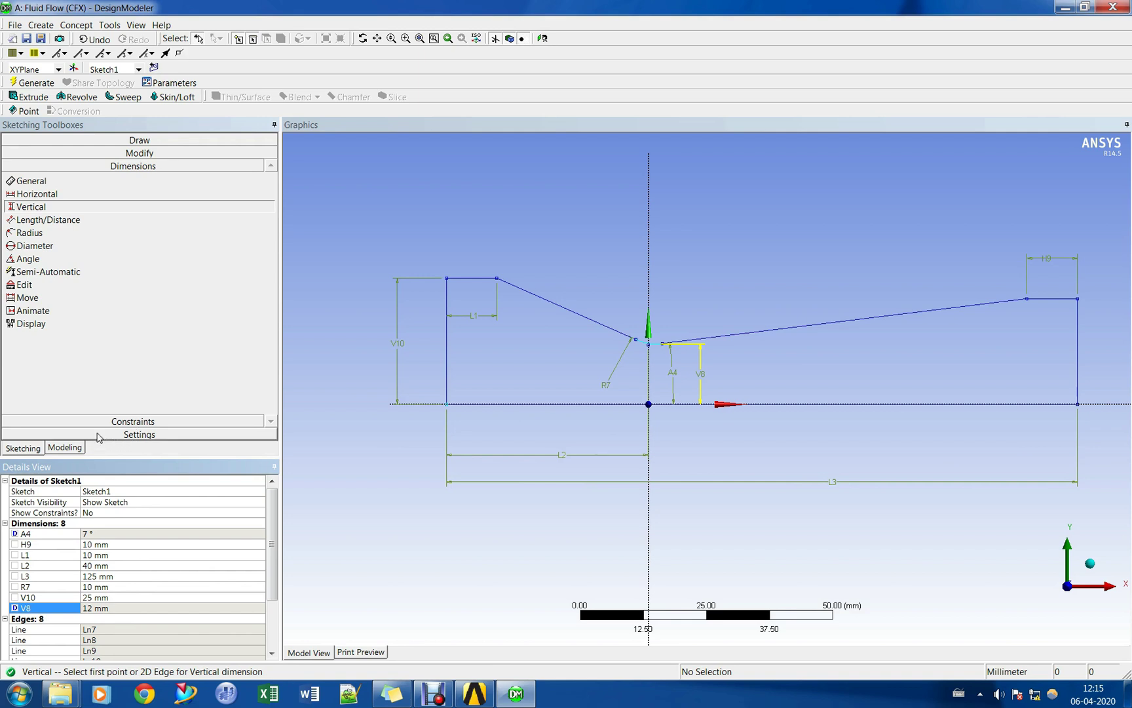
Revolve the nozzle sketch 360° about its base line and generate the solid body.
{"action": "left_click", "coordinate": [66, 447]}
{"action": "mouse_move", "coordinate": [839, 274]}
{"action": "middle_mouse_down"}
{"action": "mouse_move", "coordinate": [743, 260]}
{"action": "mouse_move", "coordinate": [756, 288]}
{"action": "mouse_move", "coordinate": [747, 313]}
{"action": "middle_mouse_up"}
{"action": "left_click", "coordinate": [24, 152]}
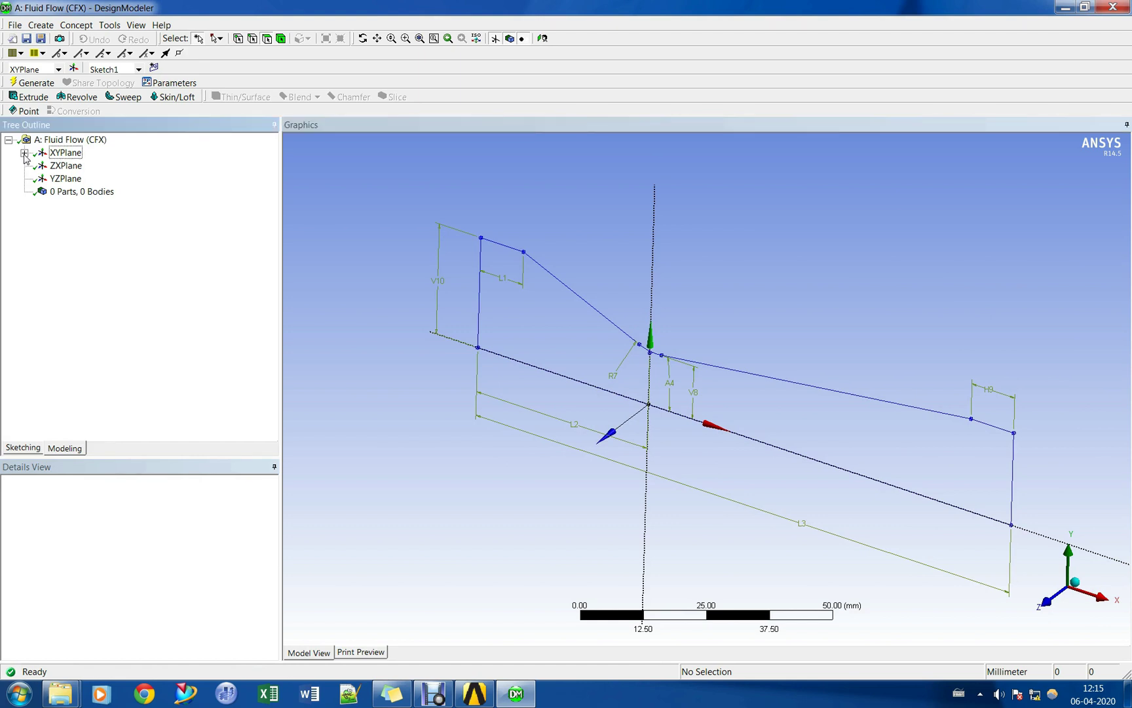
{"action": "left_click", "coordinate": [74, 179]}
{"action": "left_click", "coordinate": [80, 165]}
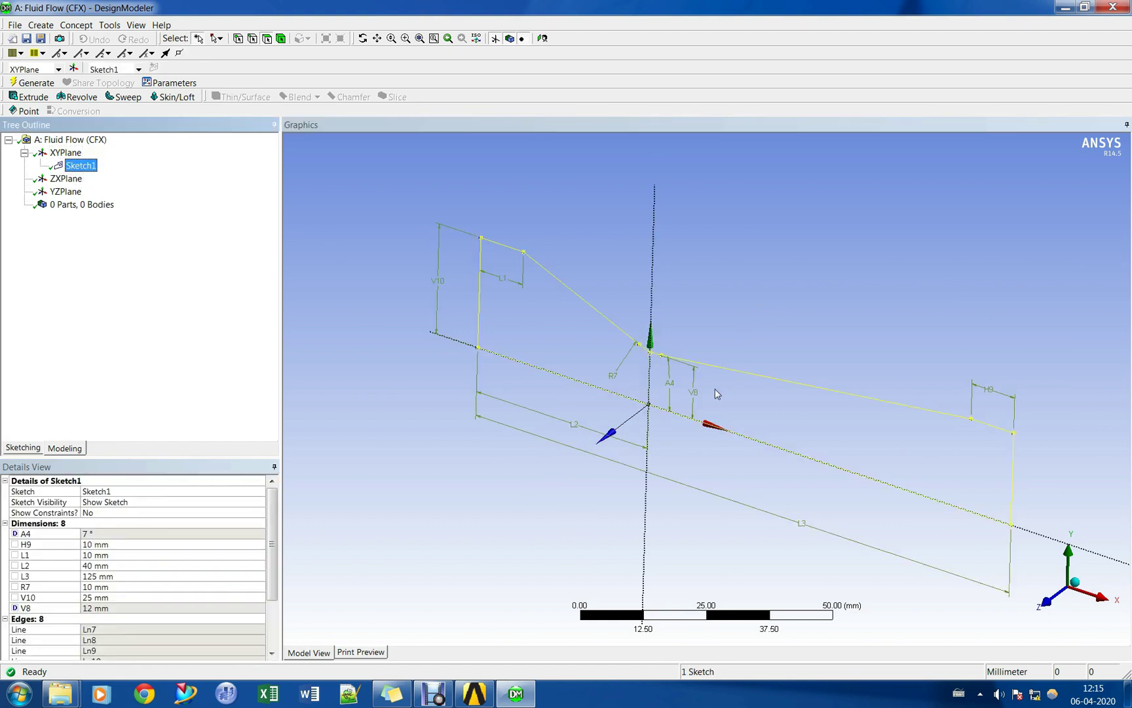
{"action": "middle_click_drag", "start_coordinate": [715, 393], "coordinate": [677, 375]}
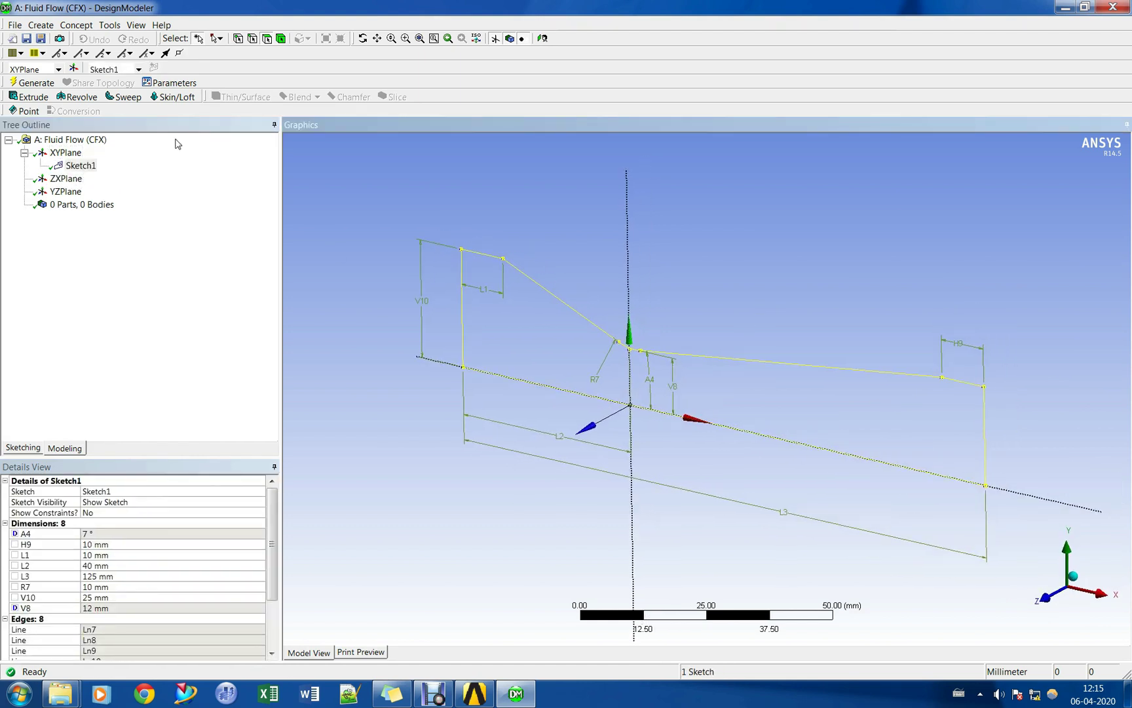
{"action": "left_click", "coordinate": [80, 97]}
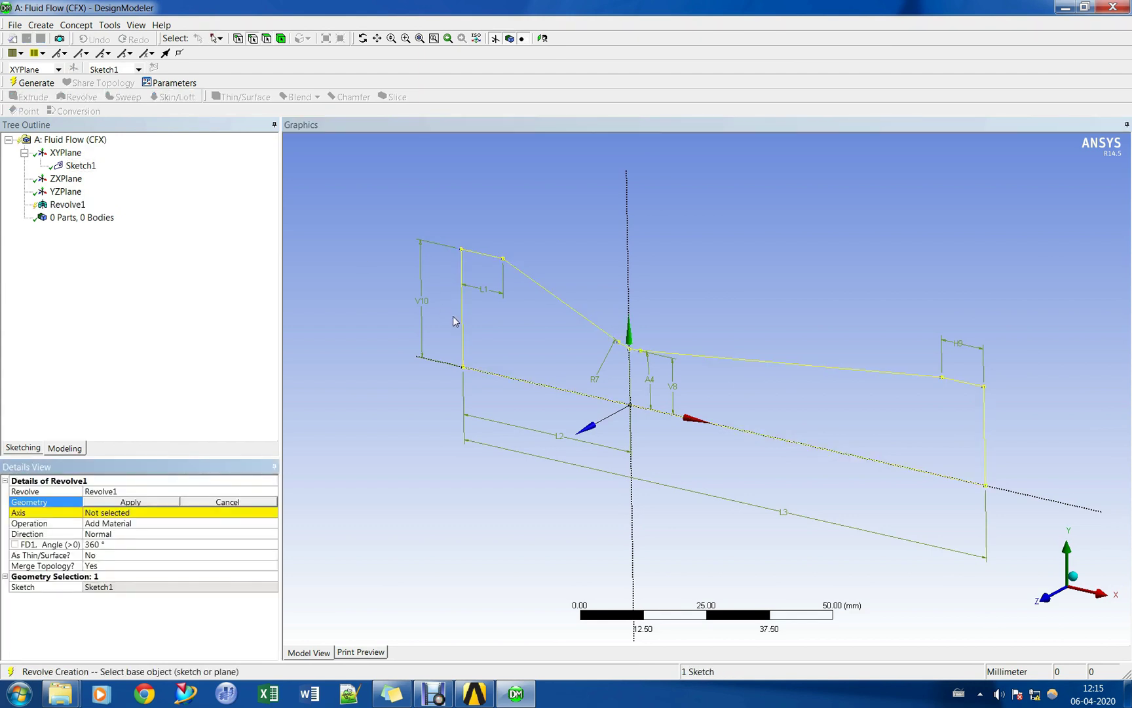
{"action": "left_click", "coordinate": [124, 503]}
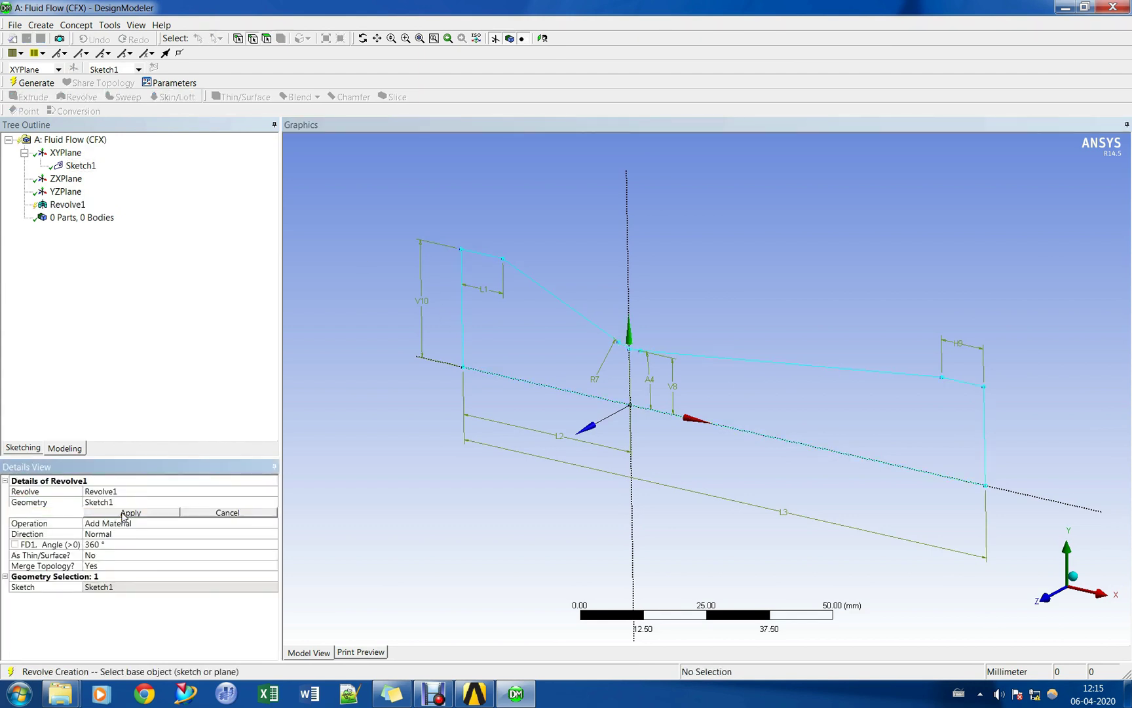
{"action": "left_click", "coordinate": [706, 423]}
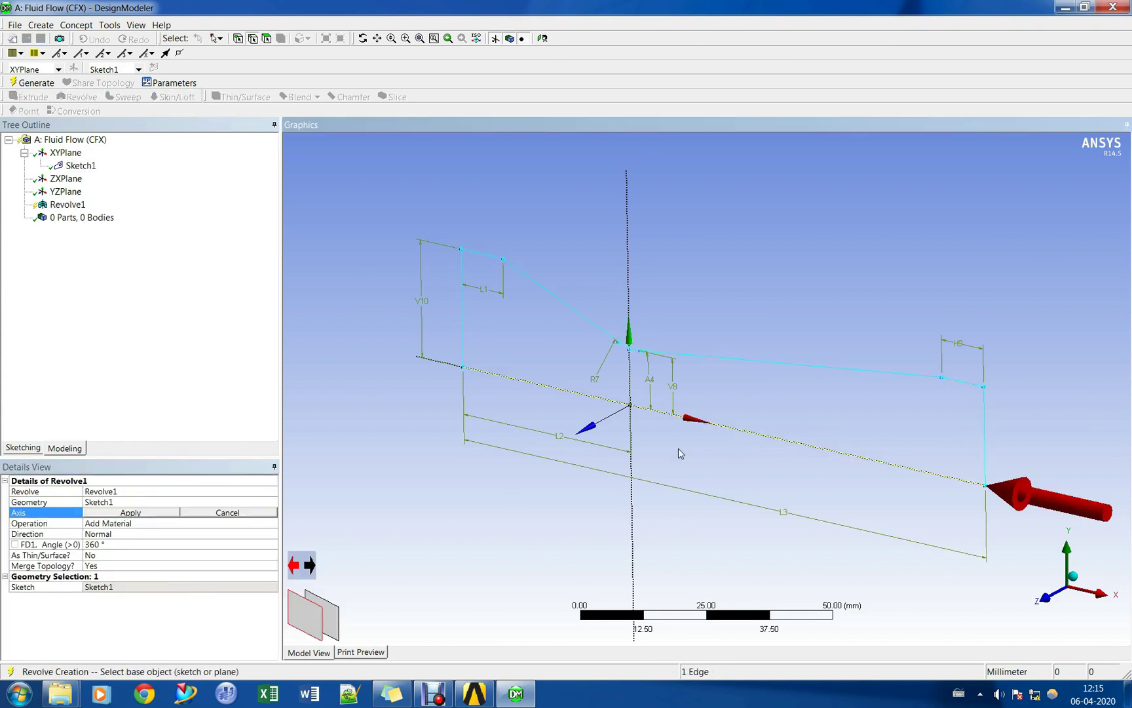
{"action": "left_click", "coordinate": [131, 513]}
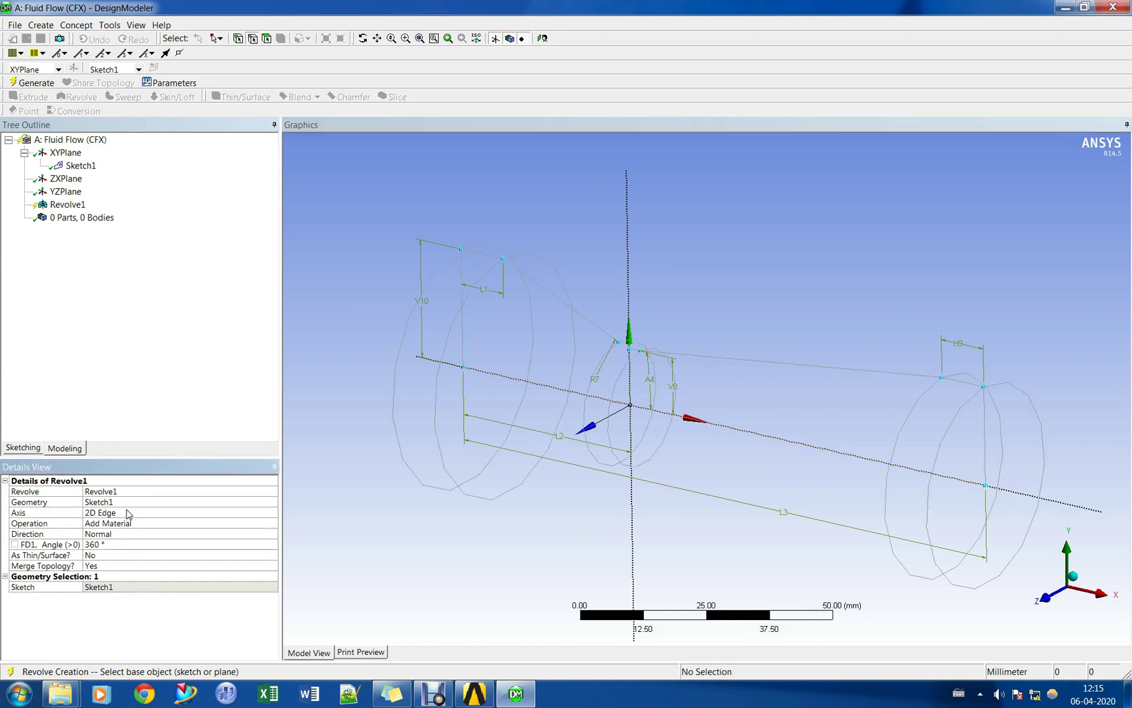
{"action": "right_click", "coordinate": [77, 204]}
{"action": "left_click", "coordinate": [133, 221]}
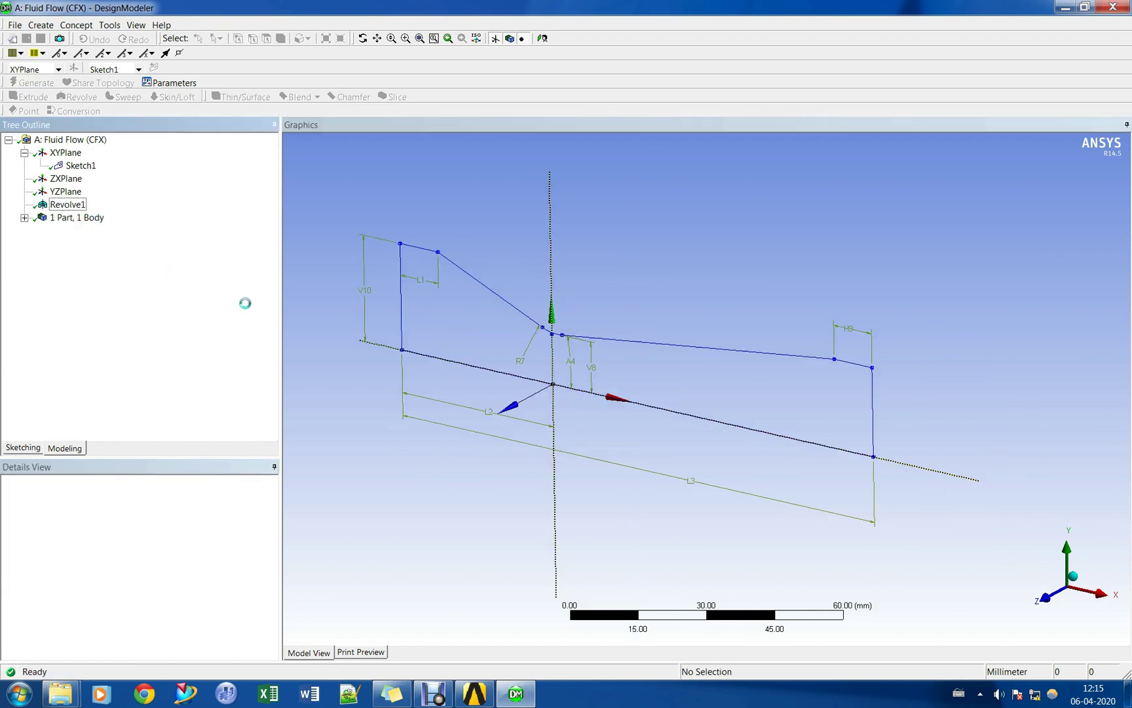
{"action": "middle_click_drag", "start_coordinate": [567, 417], "coordinate": [615, 412]}
{"action": "scroll", "coordinate": [676, 395], "scroll_direction": "down", "scroll_amount": 2}
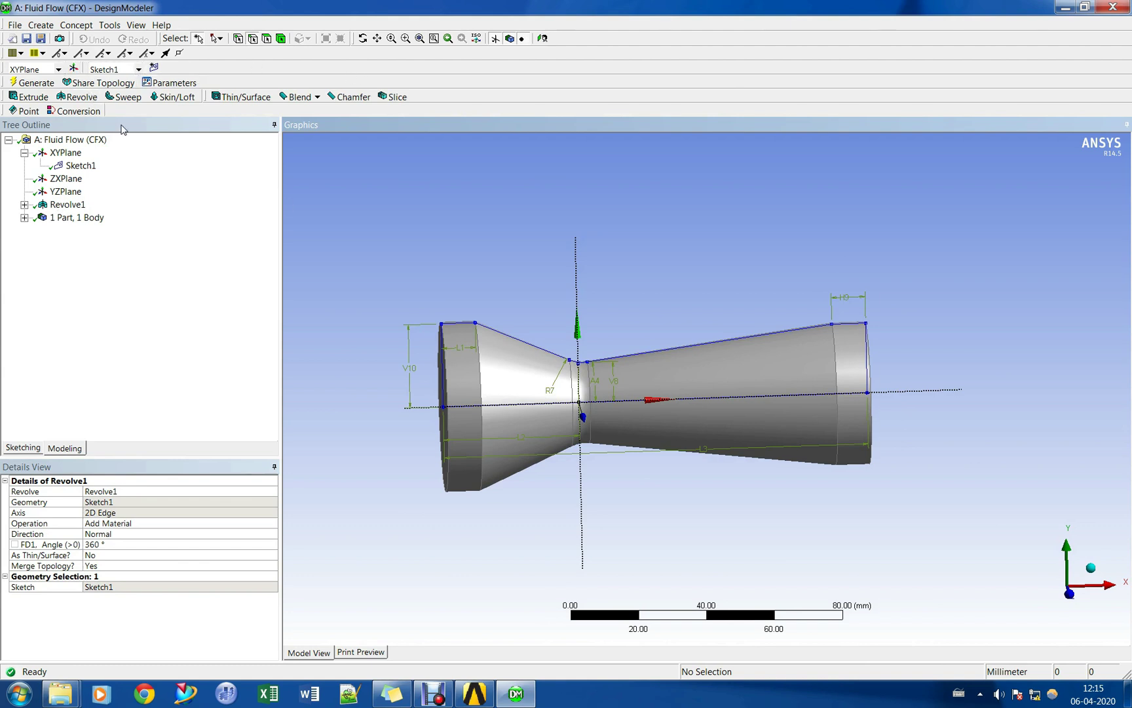
Add a 5 mm fixed-radius blend to the two circular edges where the straight inlet and outlet sections meet the cones, and generate it.
{"action": "mouse_move", "coordinate": [490, 240]}
{"action": "middle_mouse_down"}
{"action": "mouse_move", "coordinate": [599, 215]}
{"action": "mouse_move", "coordinate": [624, 230]}
{"action": "mouse_move", "coordinate": [485, 265]}
{"action": "middle_mouse_up"}
{"action": "scroll", "coordinate": [486, 265], "scroll_direction": "up", "scroll_amount": 2}
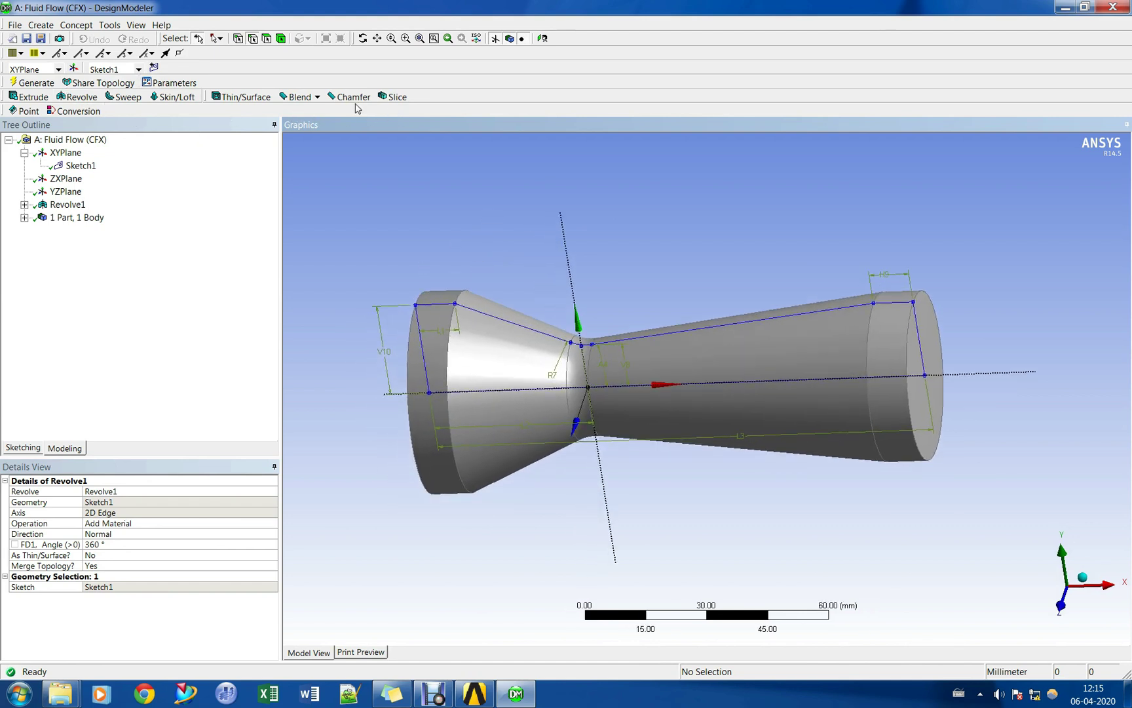
{"action": "left_click", "coordinate": [293, 99]}
{"action": "left_click", "coordinate": [313, 112]}
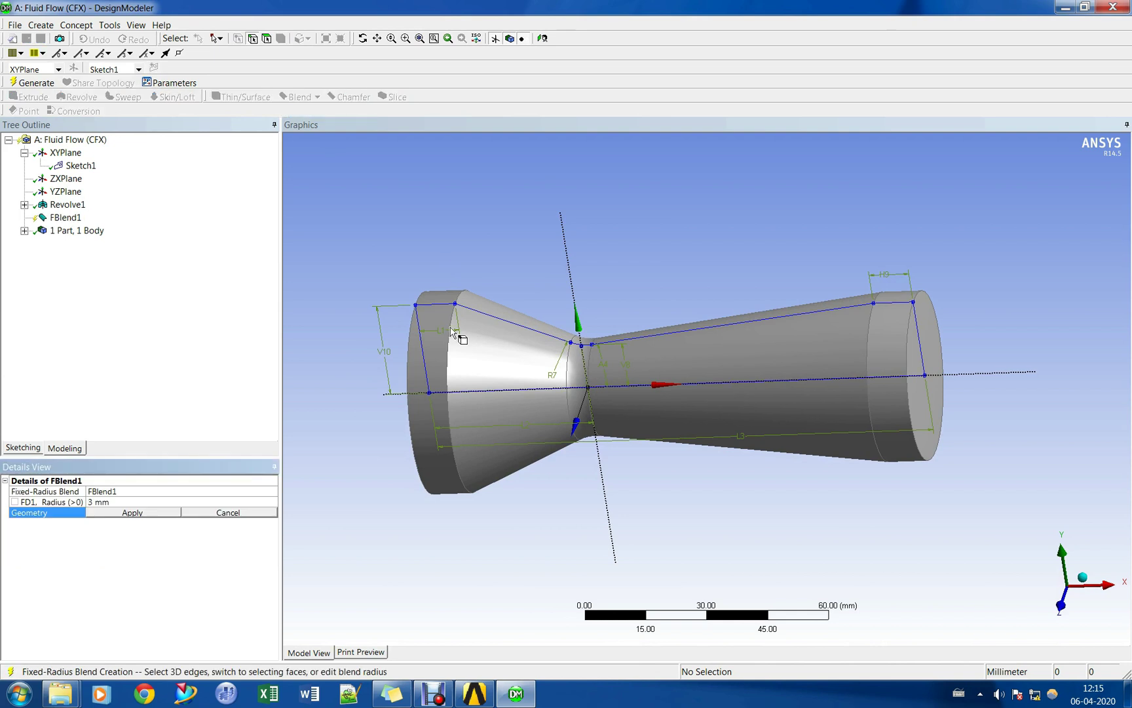
{"action": "left_click", "coordinate": [446, 373]}
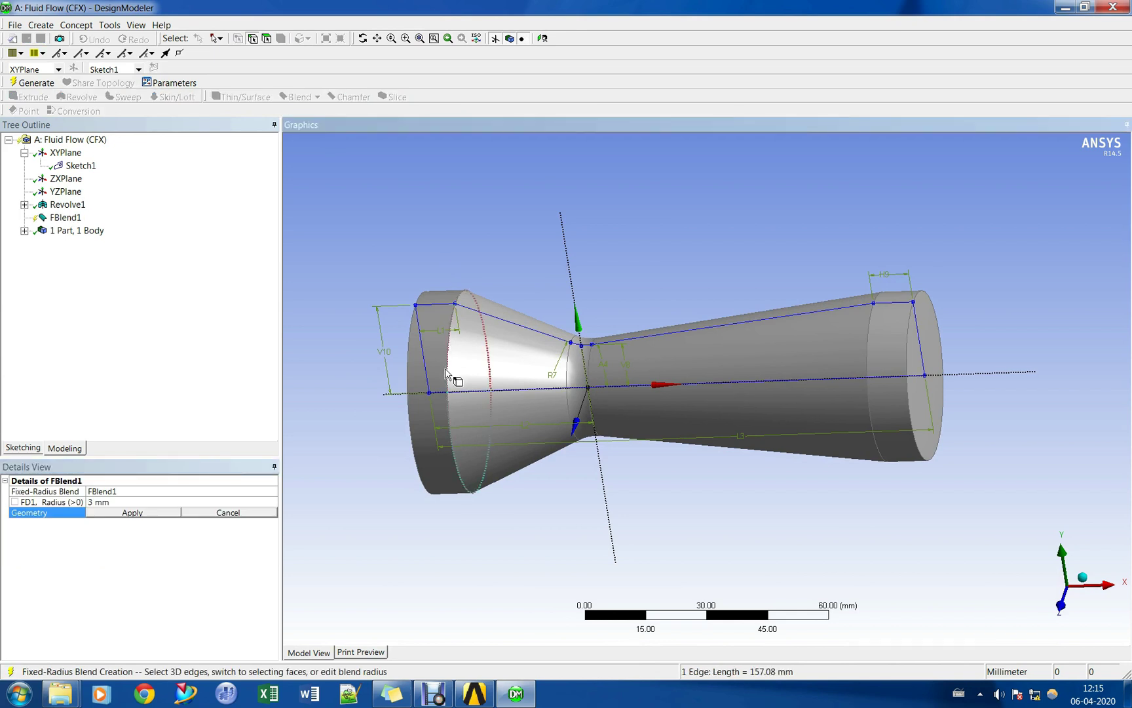
{"action": "left_click", "coordinate": [874, 330], "text": "ctrl"}
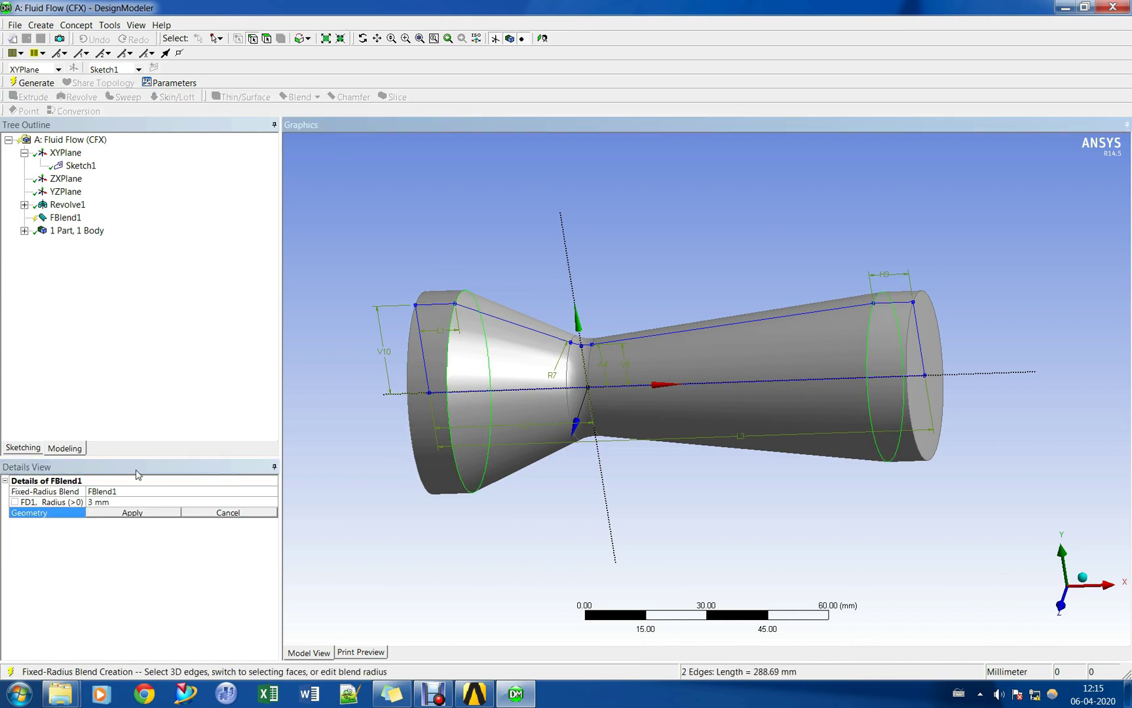
{"action": "left_click", "coordinate": [128, 503]}
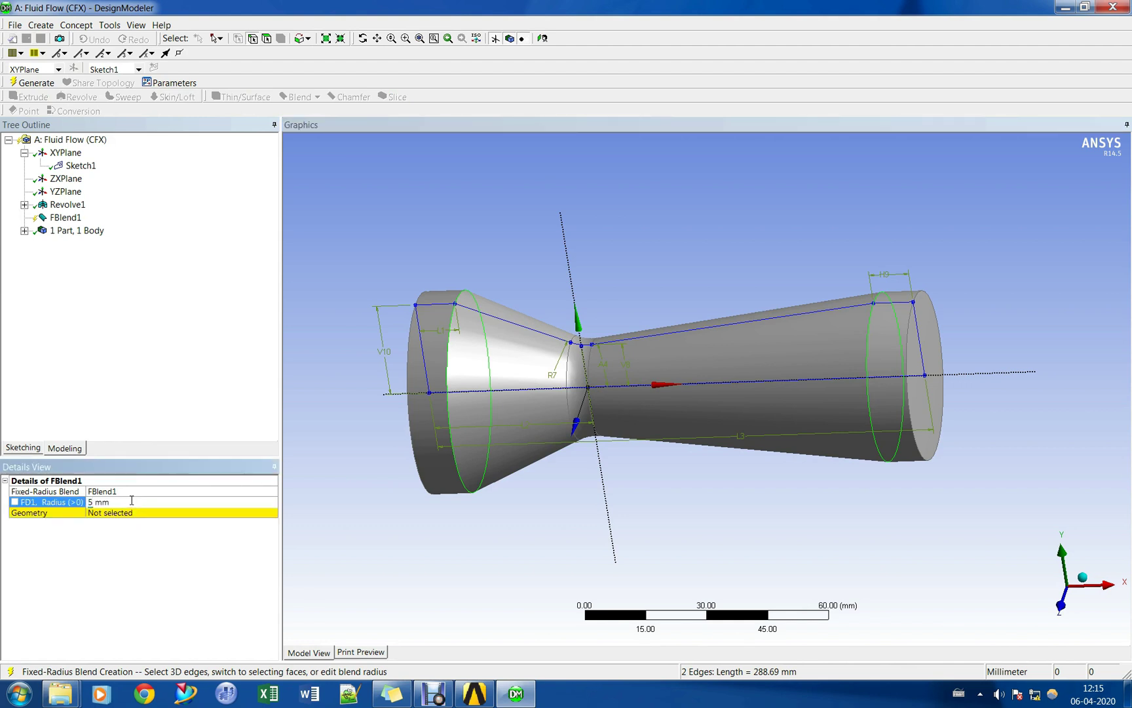
{"action": "left_click", "coordinate": [124, 515]}
{"action": "left_click", "coordinate": [125, 515]}
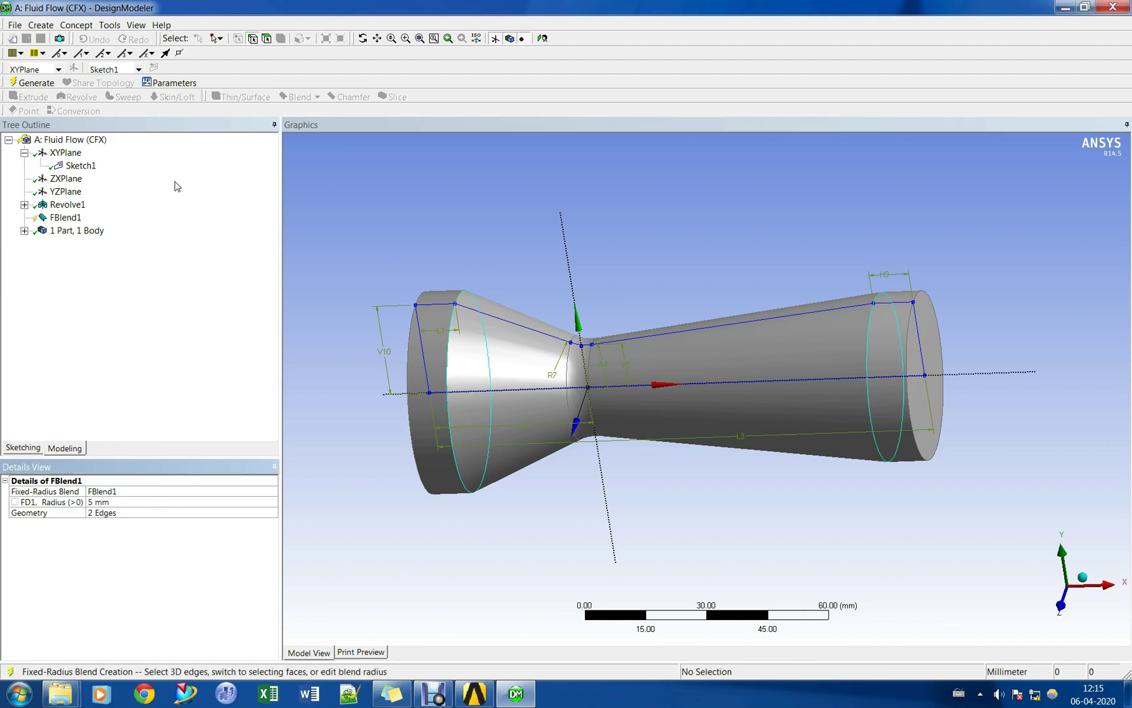
{"action": "right_click", "coordinate": [66, 217]}
{"action": "left_click", "coordinate": [129, 244]}
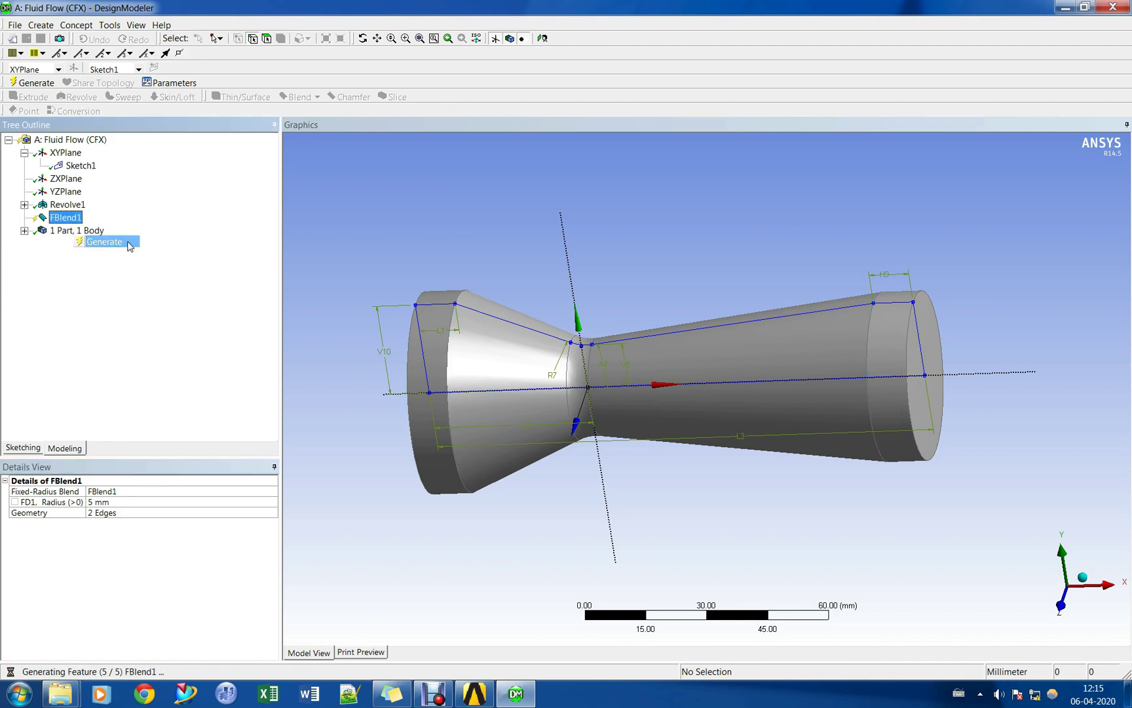
{"action": "middle_click_drag", "start_coordinate": [699, 236], "coordinate": [740, 216]}
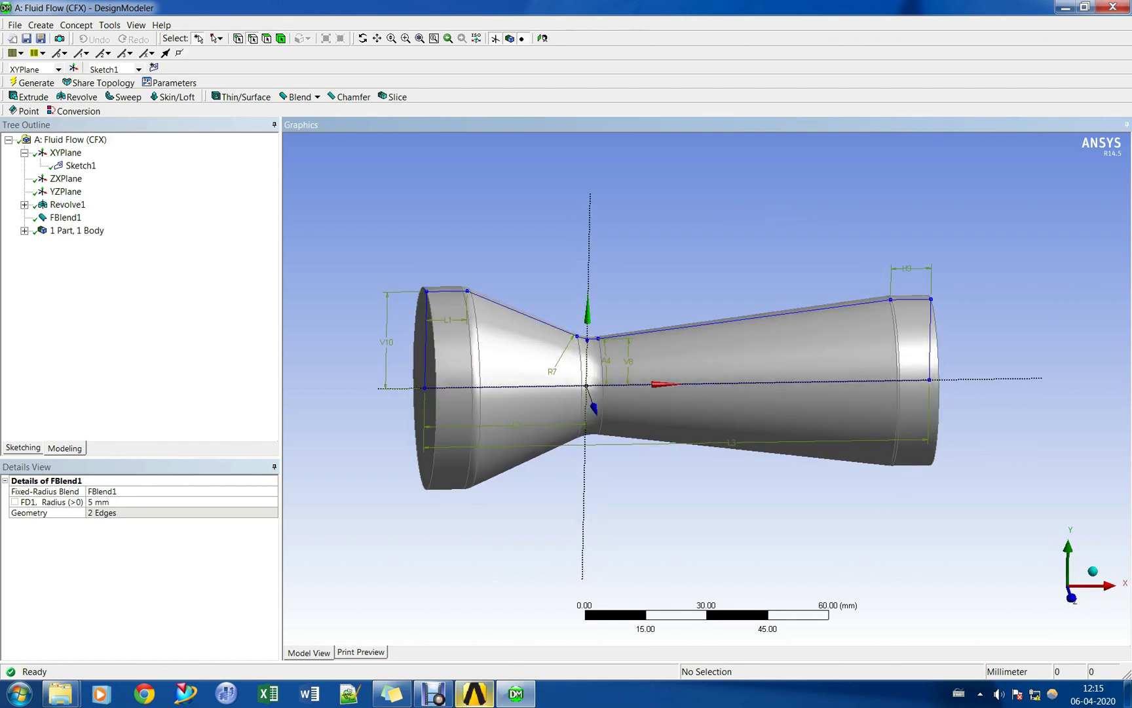
Switch to Workbench and refresh the Mesh cell of the Fluid Flow (CFX) system.
{"action": "left_click", "coordinate": [471, 696]}
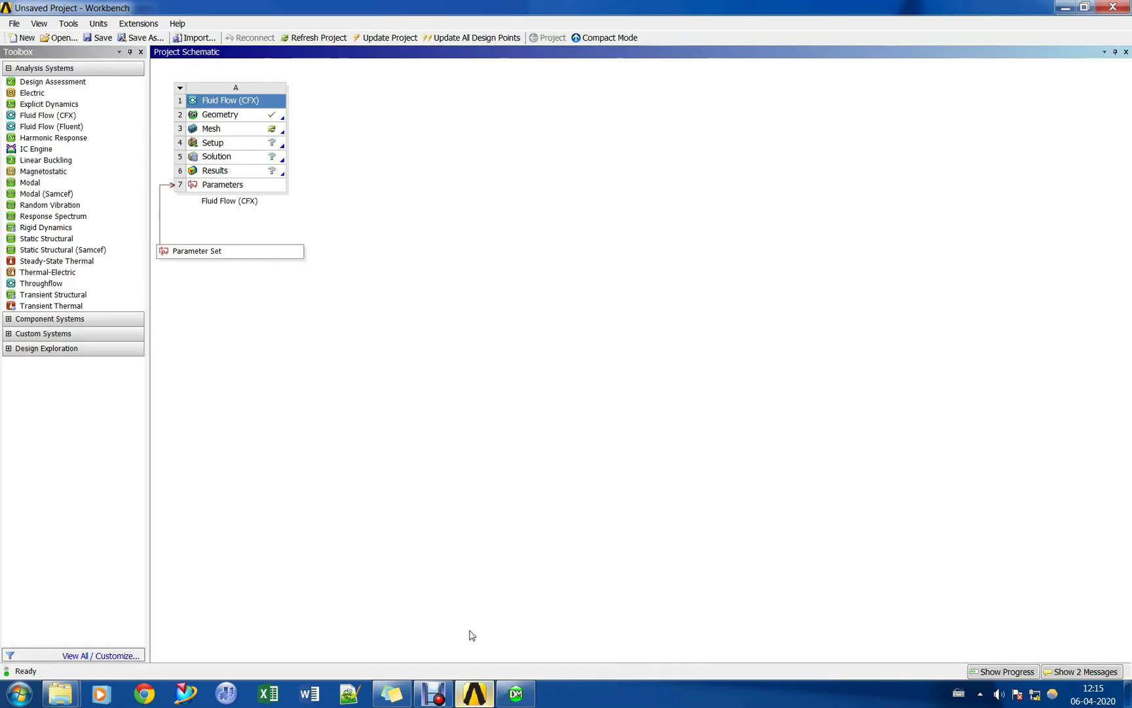
{"action": "right_click", "coordinate": [244, 128]}
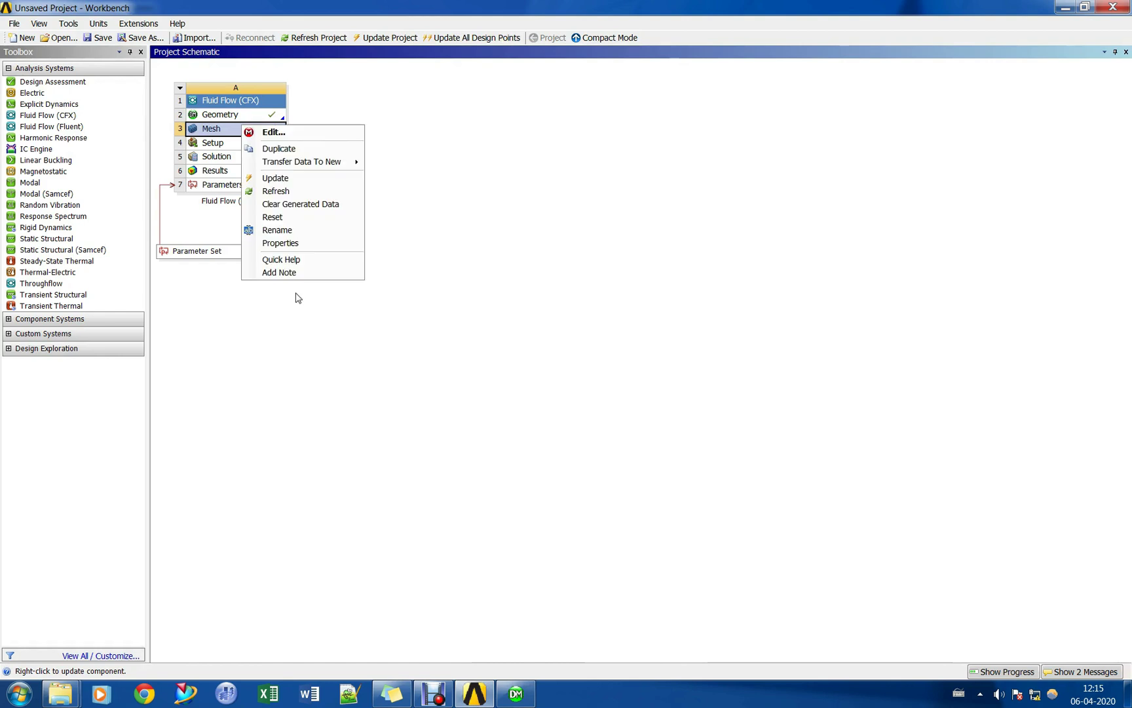
{"action": "left_click", "coordinate": [303, 193]}
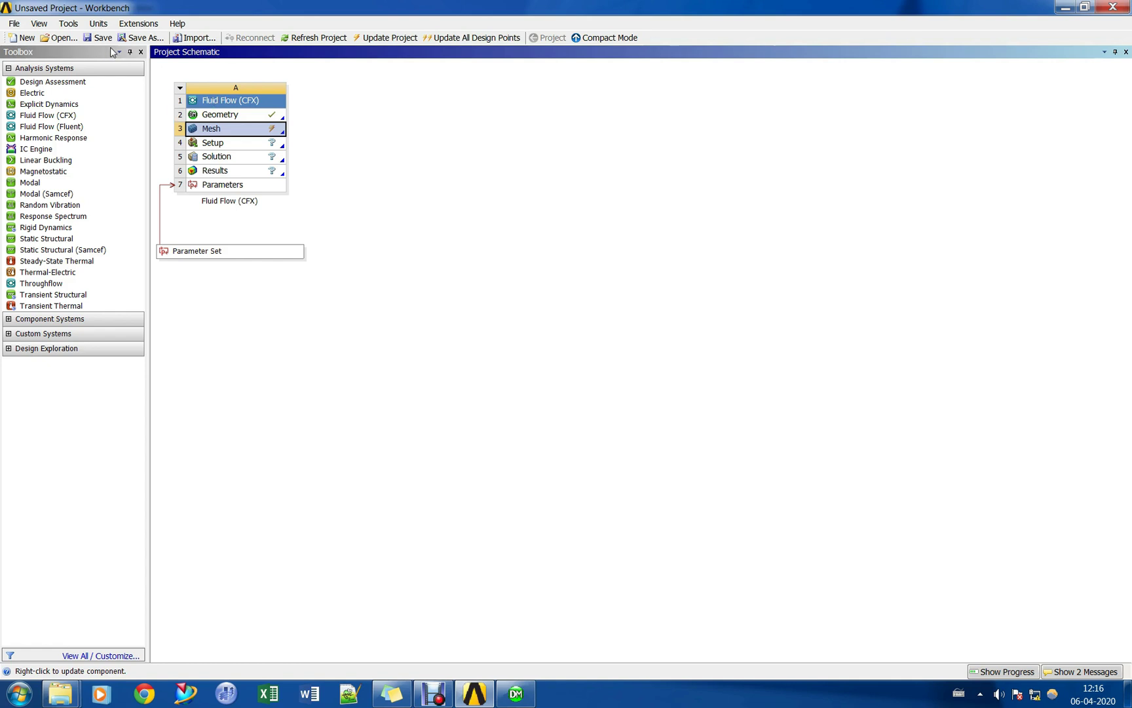
Save the project as Nozzle_Parametric in the Nozzle_parametric folder on the Desktop.
{"action": "left_click", "coordinate": [140, 38]}
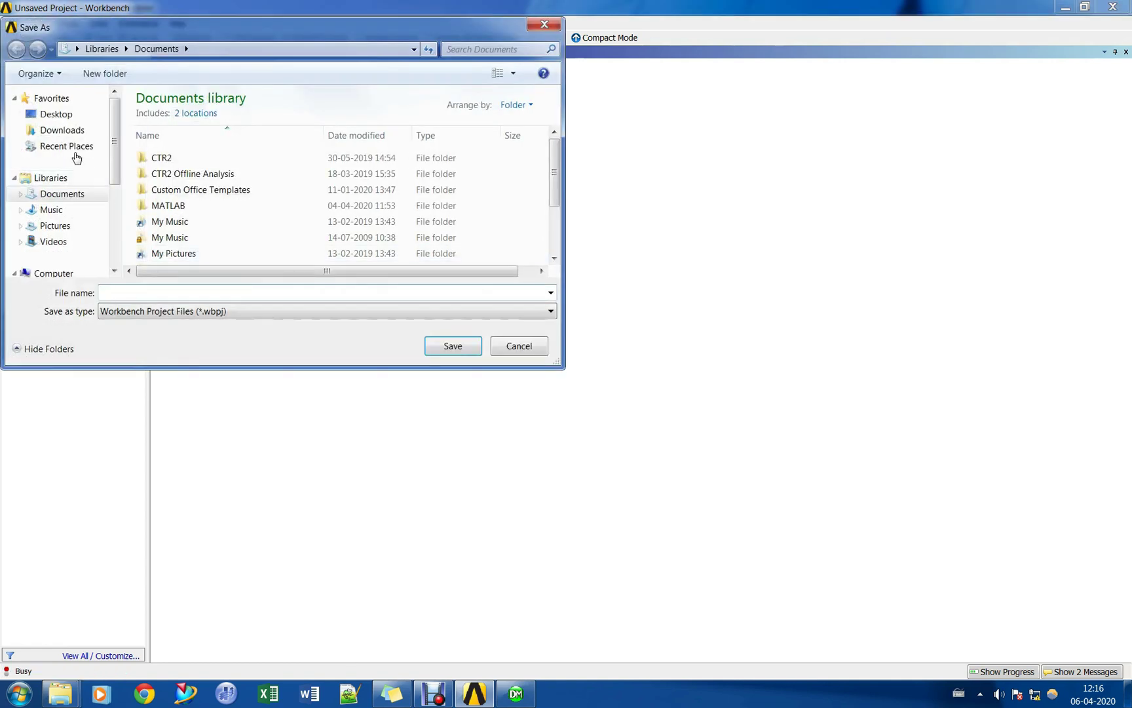
{"action": "left_click", "coordinate": [57, 116]}
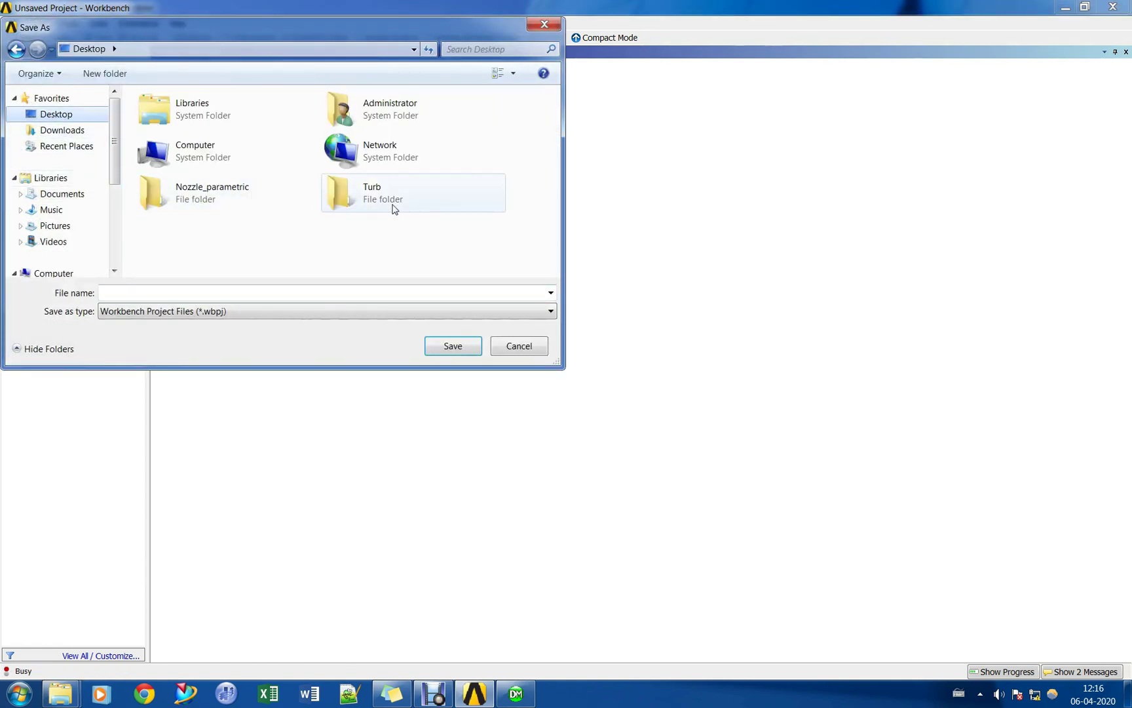
{"action": "double_click", "coordinate": [273, 197]}
{"action": "left_click", "coordinate": [191, 297]}
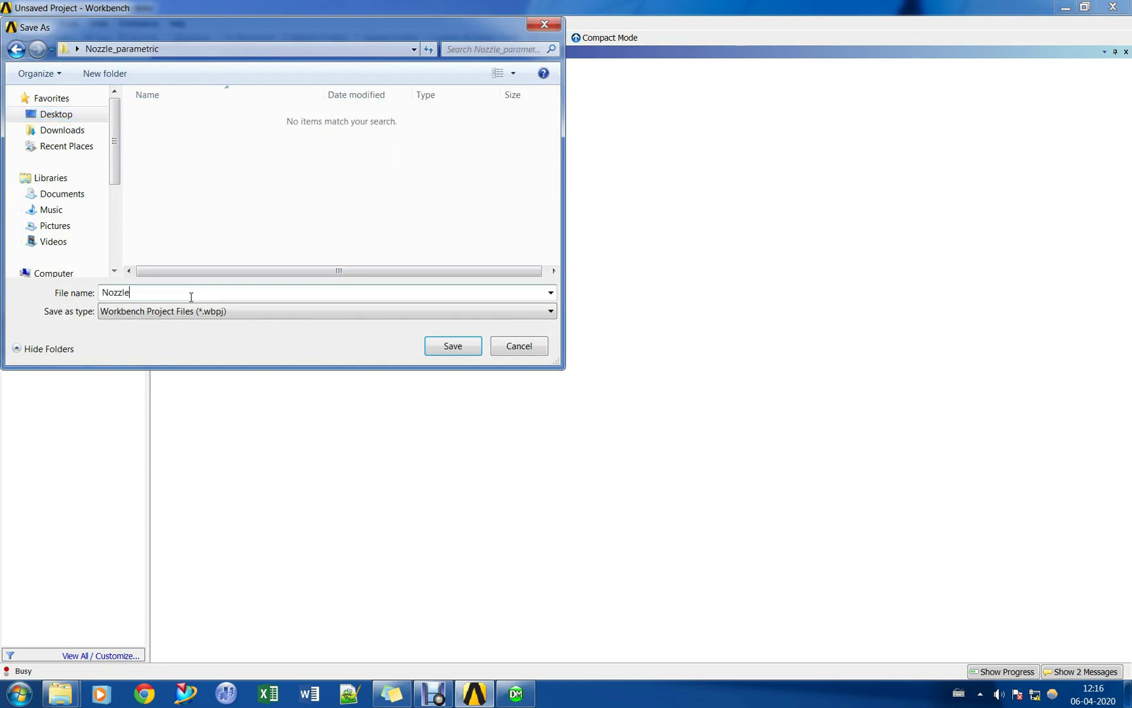
{"action": "type", "text": "Nozzle_P"}
{"action": "type", "text": "rametric"}
{"action": "key", "text": "Return"}
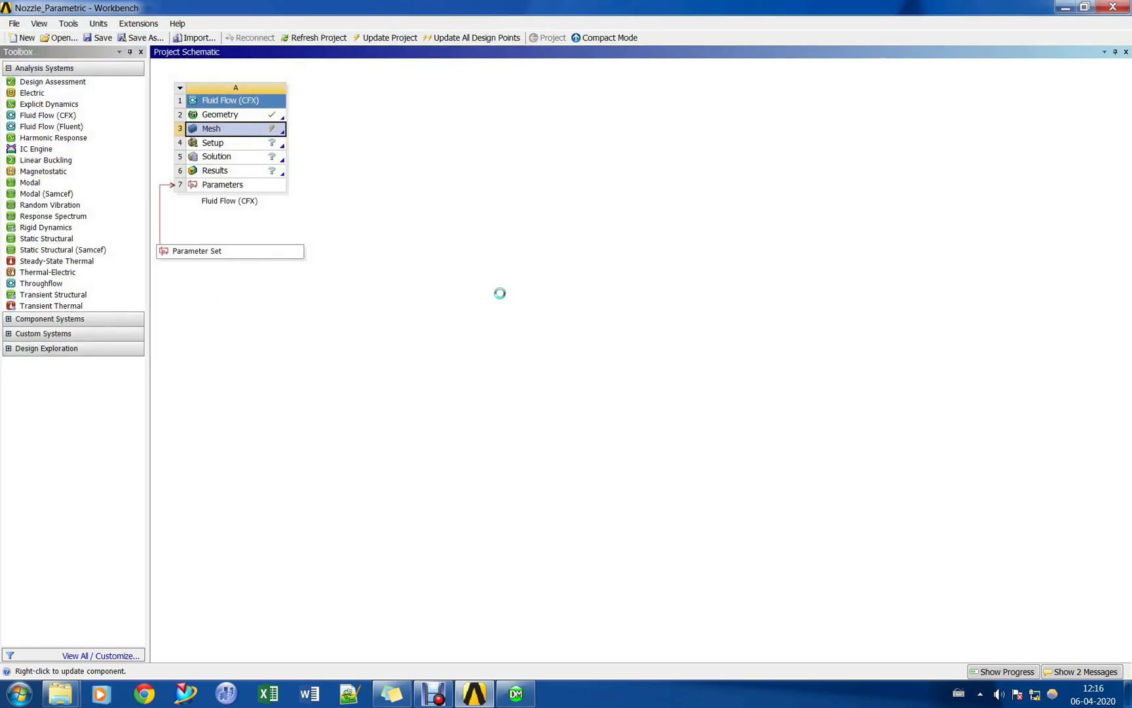
Open the Mesh cell of the Fluid Flow (CFX) system for editing.
{"action": "right_click", "coordinate": [267, 131]}
{"action": "left_click", "coordinate": [287, 135]}
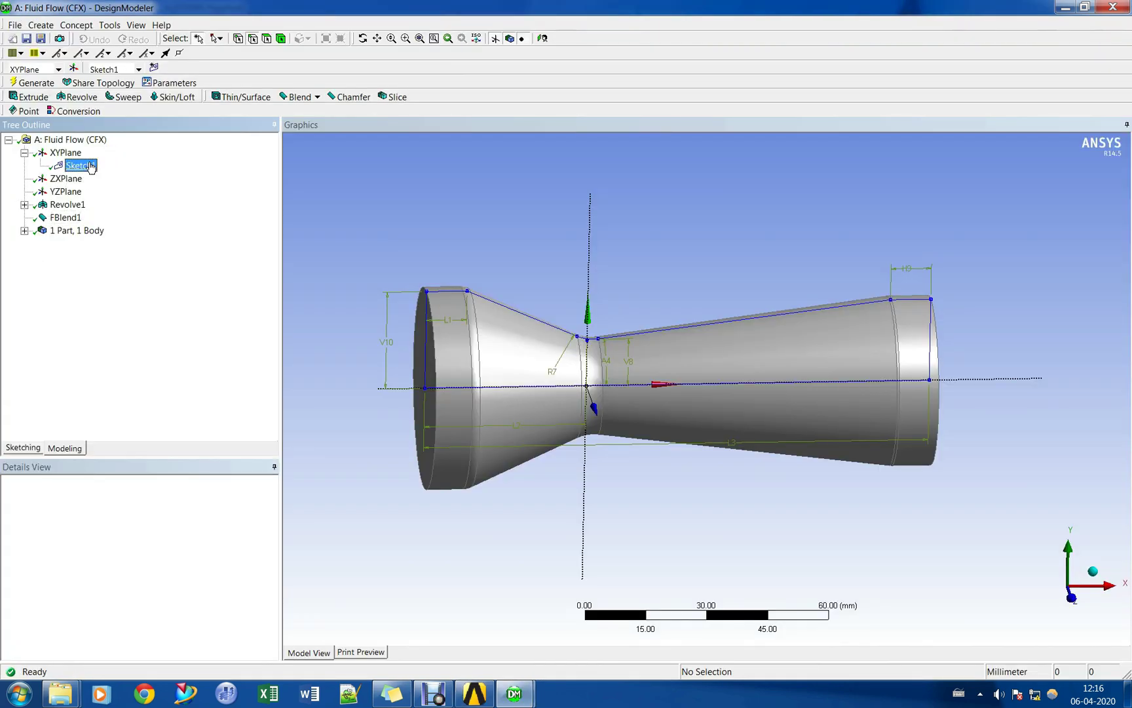
Switch back to DesignModeler and set the vertical dimension of the sketch's inlet edge to 20 mm.
{"action": "left_click", "coordinate": [77, 169]}
{"action": "left_click", "coordinate": [16, 449]}
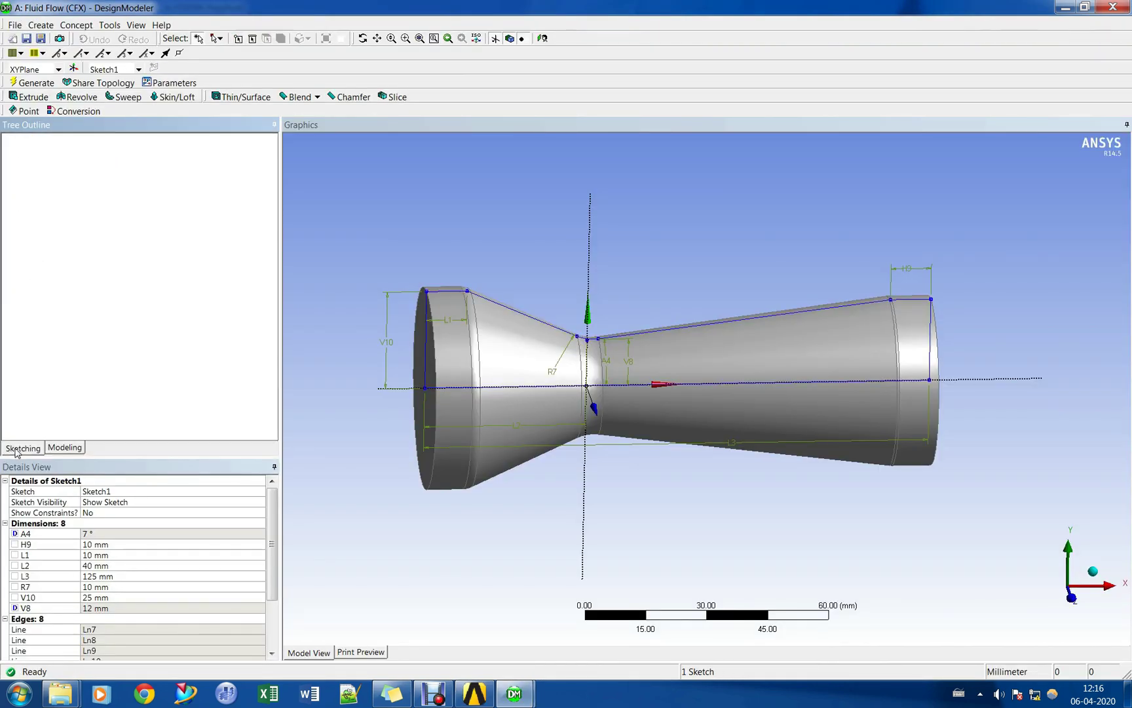
{"action": "left_click", "coordinate": [127, 597]}
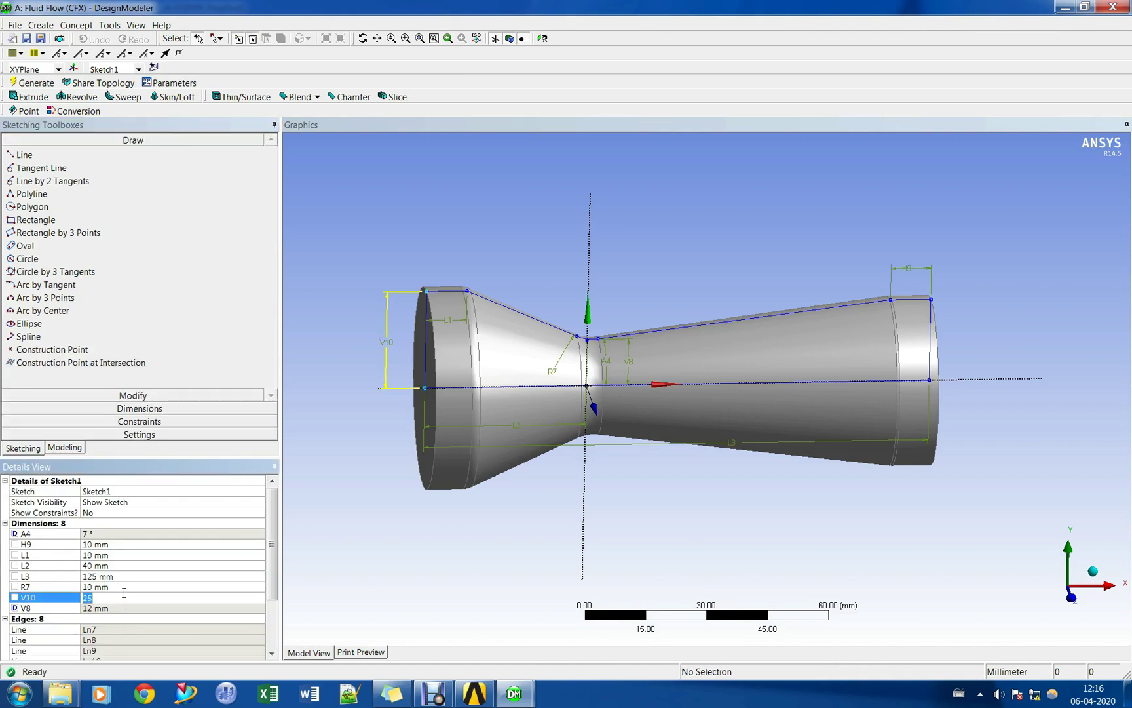
{"action": "key", "text": "Return"}
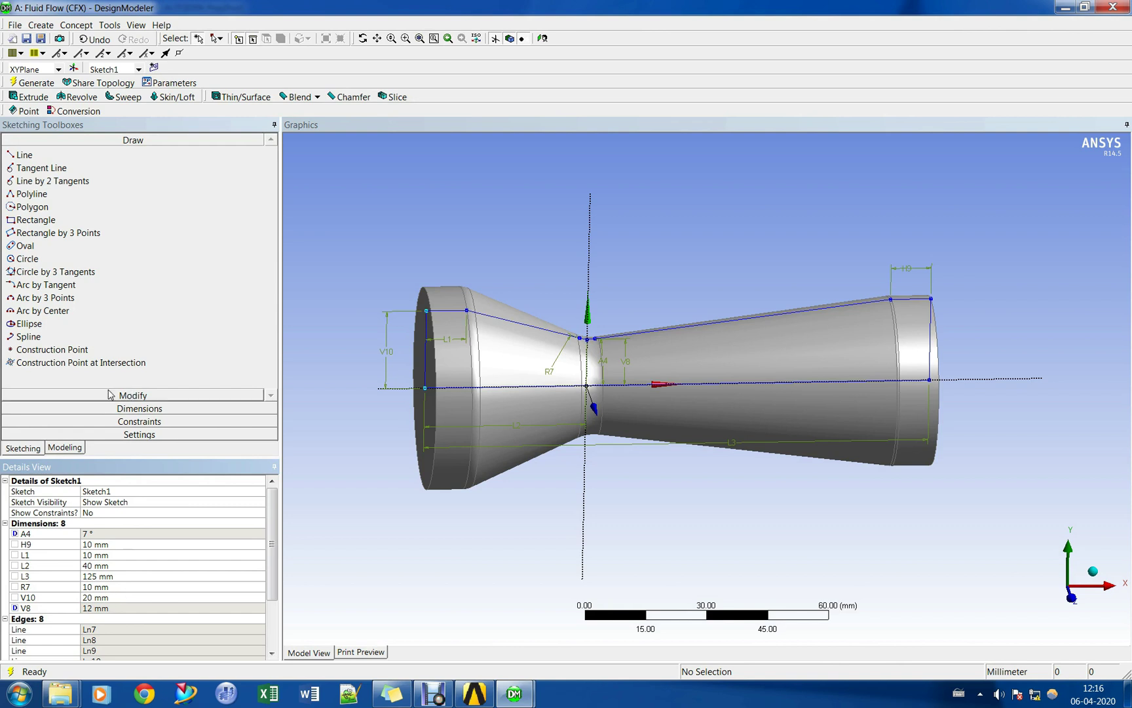
{"action": "left_click", "coordinate": [70, 449]}
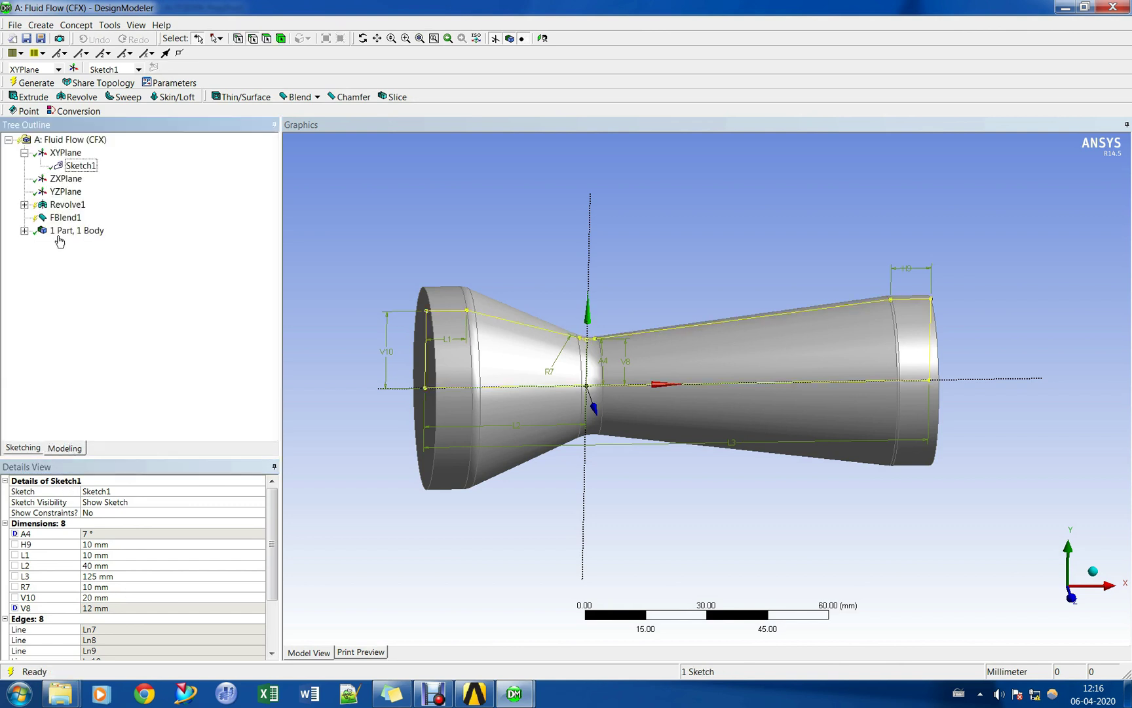
Regenerate the Revolve1 feature so the nozzle body follows the updated sketch dimension.
{"action": "left_click", "coordinate": [65, 205]}
{"action": "right_click", "coordinate": [66, 205]}
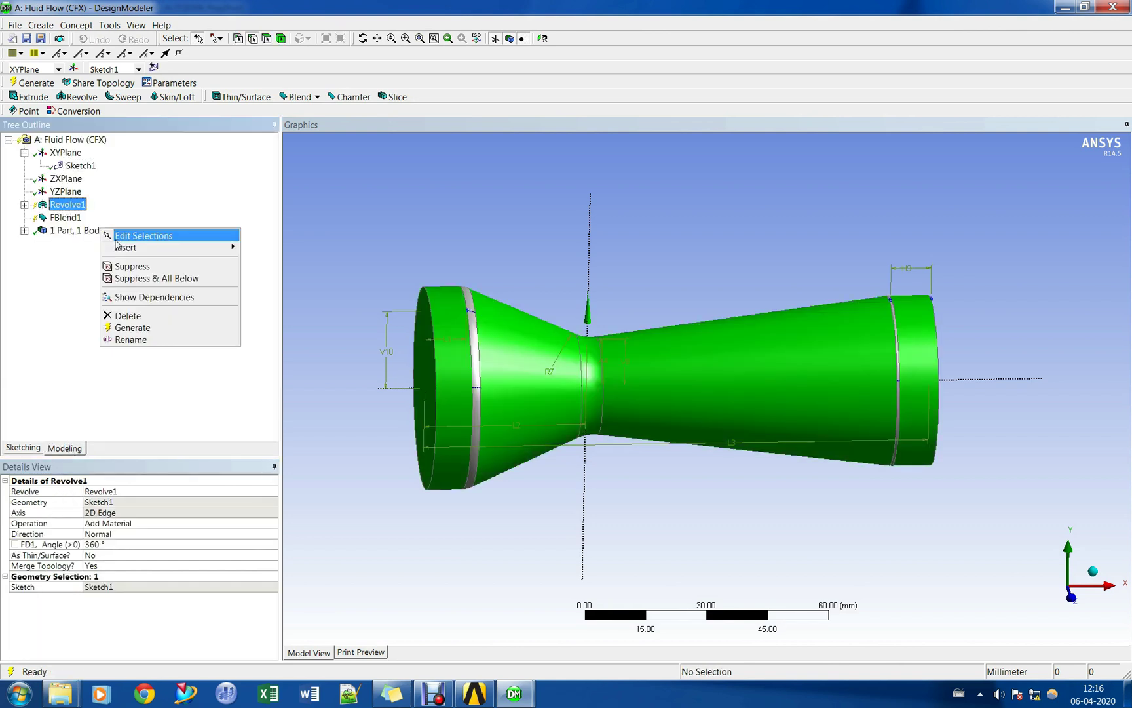
{"action": "left_click", "coordinate": [165, 335]}
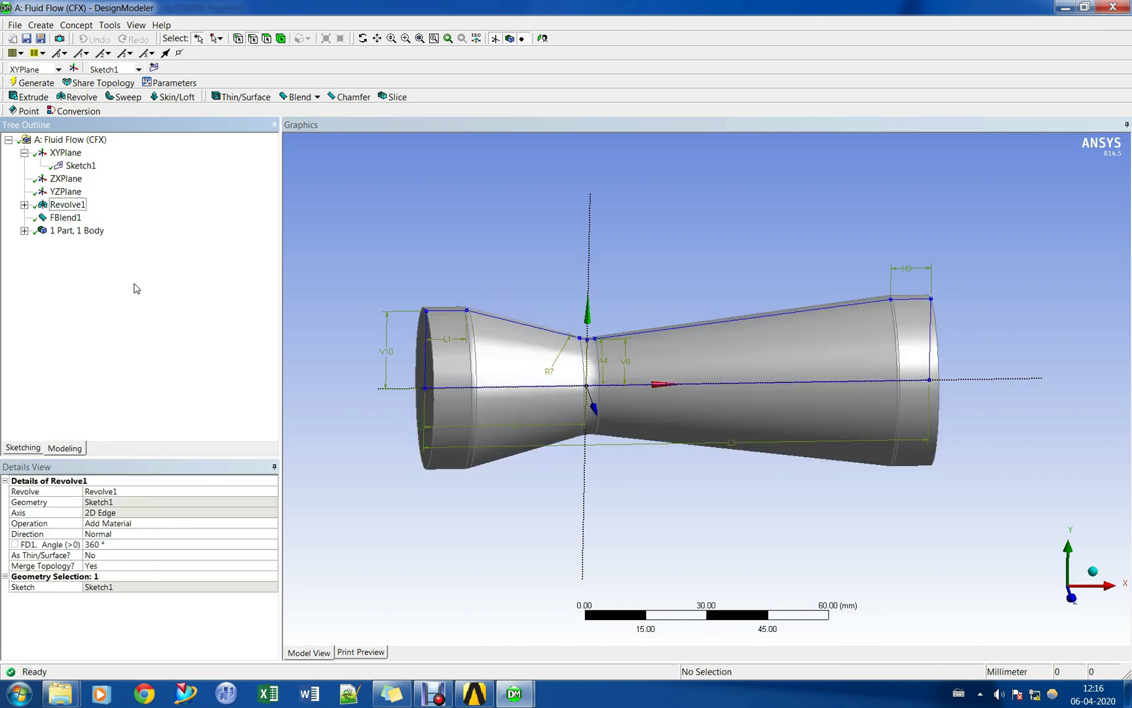
{"action": "mouse_move", "coordinate": [607, 239]}
{"action": "middle_mouse_down"}
{"action": "mouse_move", "coordinate": [631, 259]}
{"action": "mouse_move", "coordinate": [619, 252]}
{"action": "middle_mouse_up"}
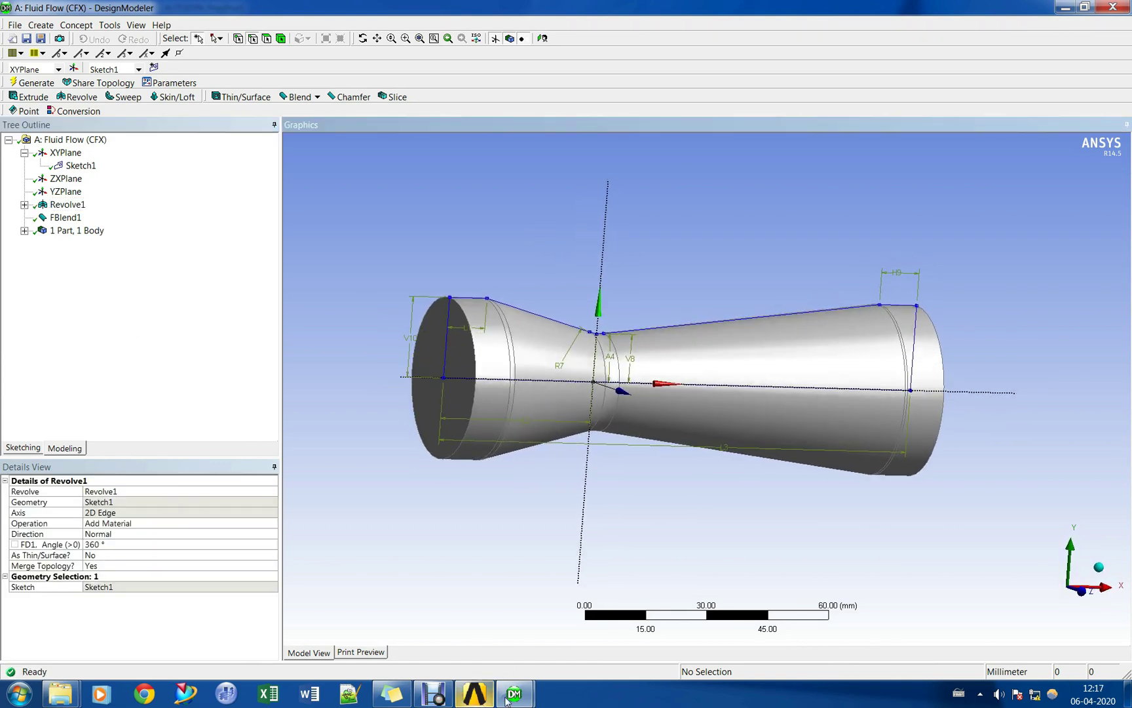
Switch to Workbench and from there to the Meshing window of the Fluid Flow (CFX) system.
{"action": "left_click", "coordinate": [474, 696]}
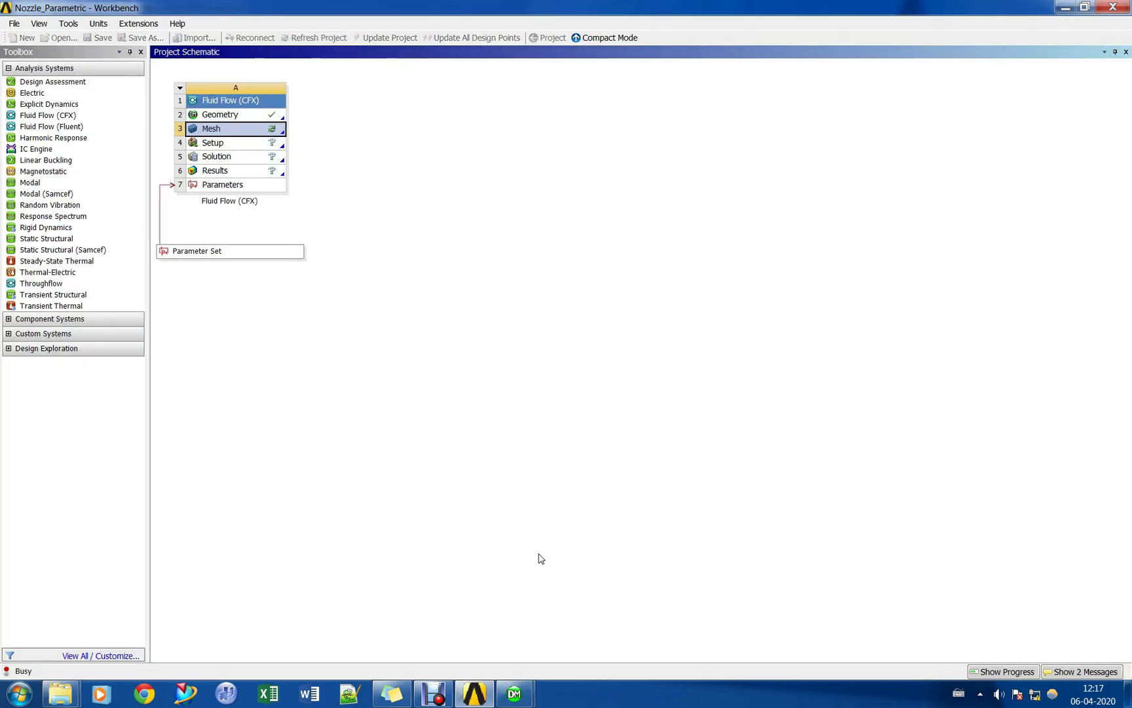
{"action": "mouse_move", "coordinate": [514, 693]}
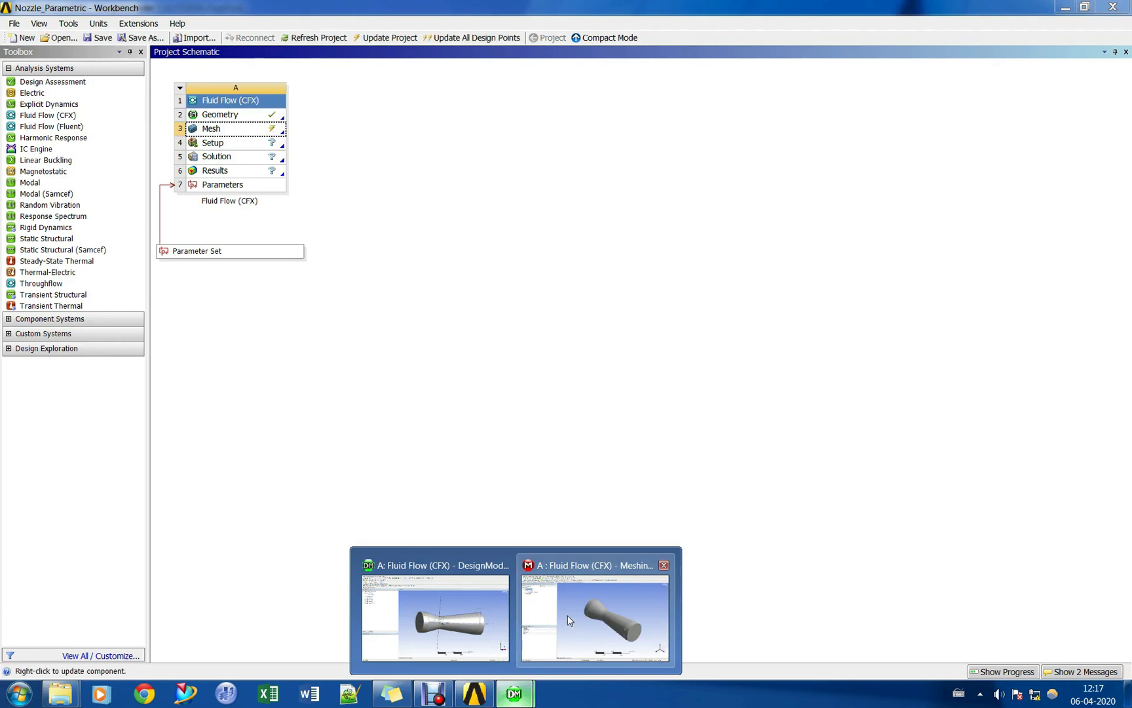
{"action": "left_click", "coordinate": [567, 621]}
{"action": "middle_click_drag", "start_coordinate": [519, 440], "coordinate": [718, 434]}
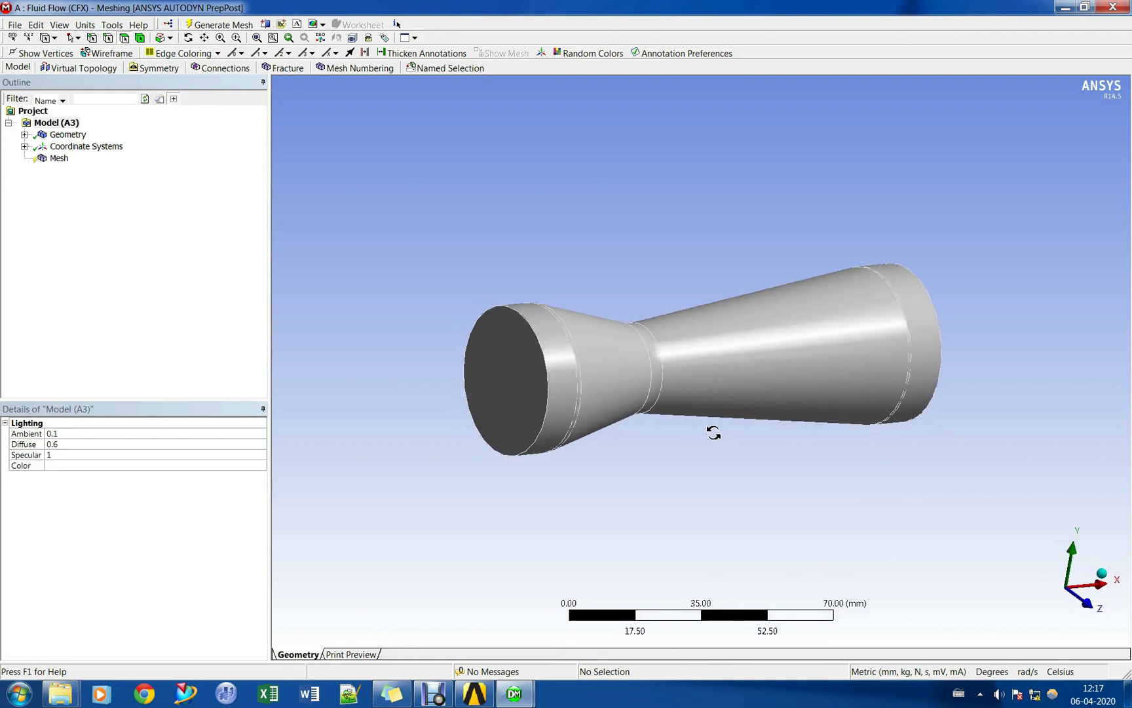
Set the Fluid/Solid property of the Solid body under Geometry to Fluid.
{"action": "left_click", "coordinate": [25, 146]}
{"action": "left_click", "coordinate": [25, 134]}
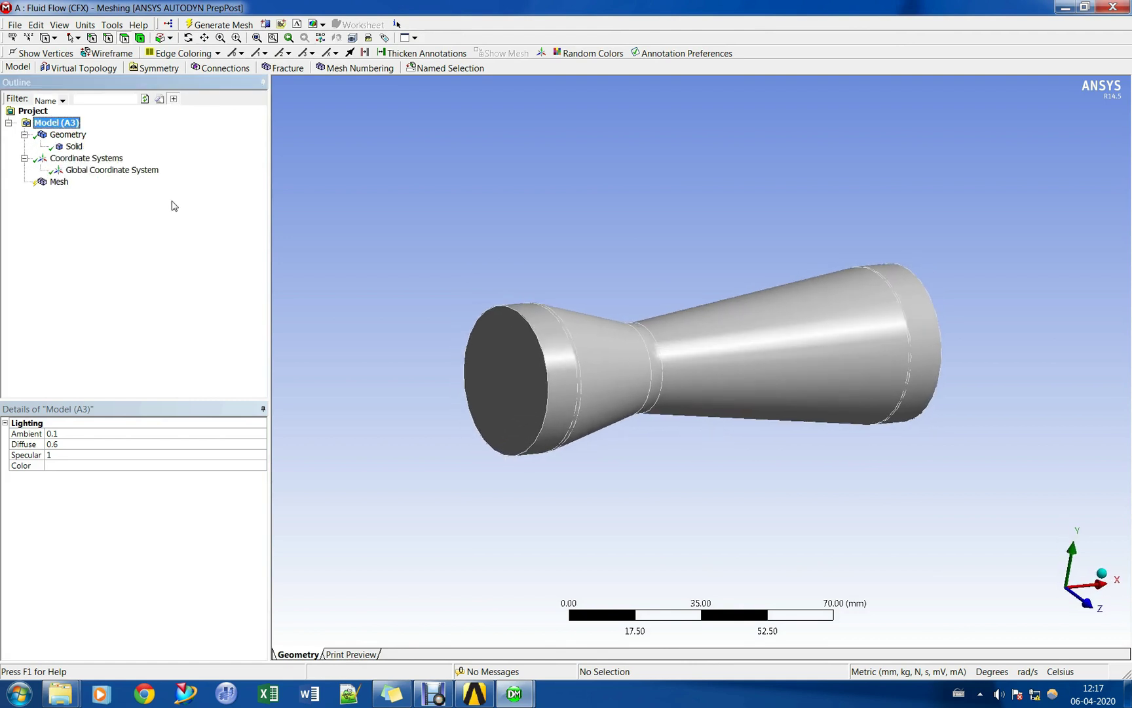
{"action": "left_click", "coordinate": [75, 147]}
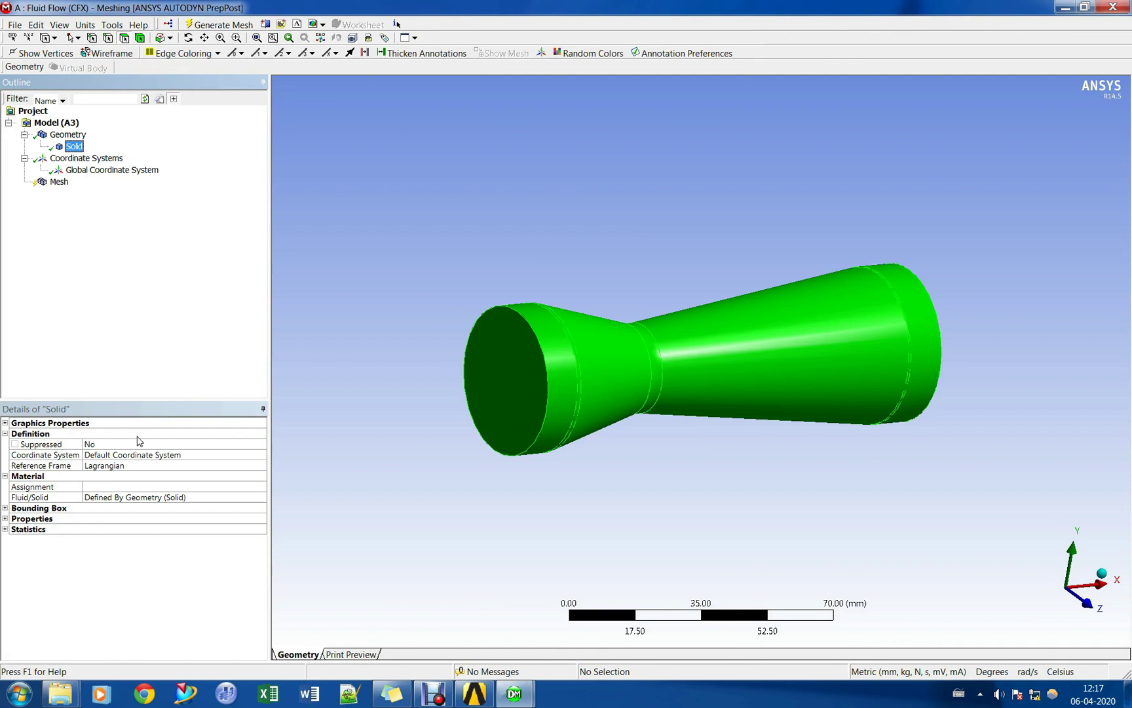
{"action": "left_click", "coordinate": [208, 498]}
{"action": "left_click", "coordinate": [262, 497]}
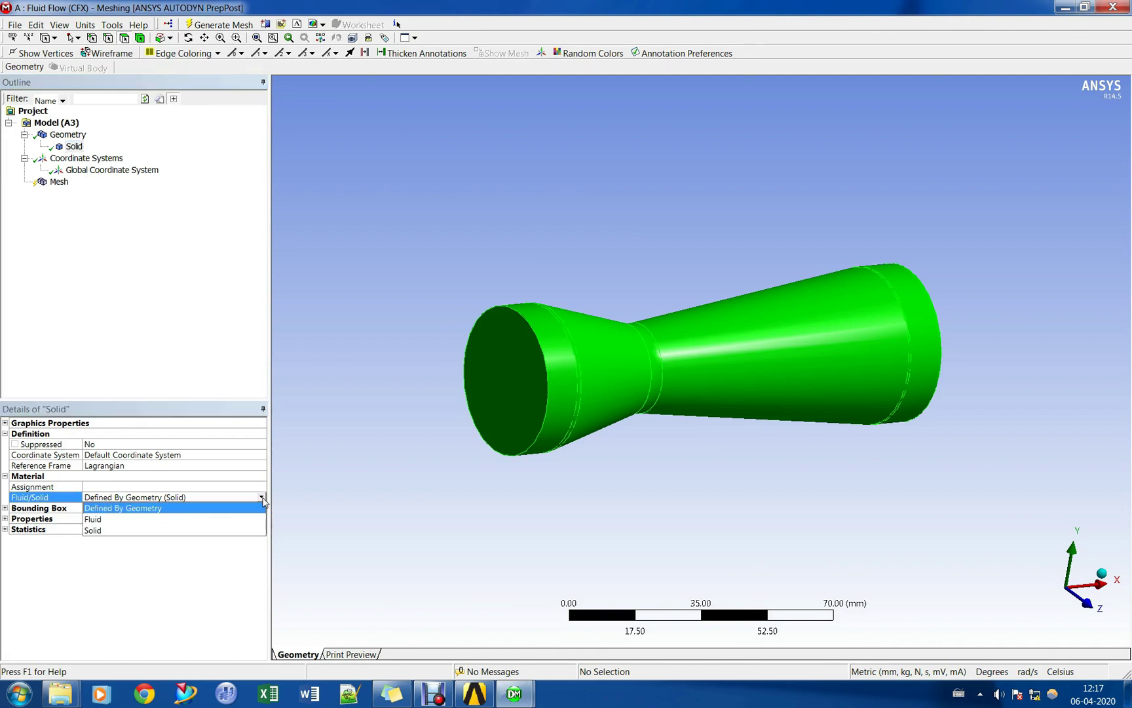
{"action": "left_click", "coordinate": [188, 519]}
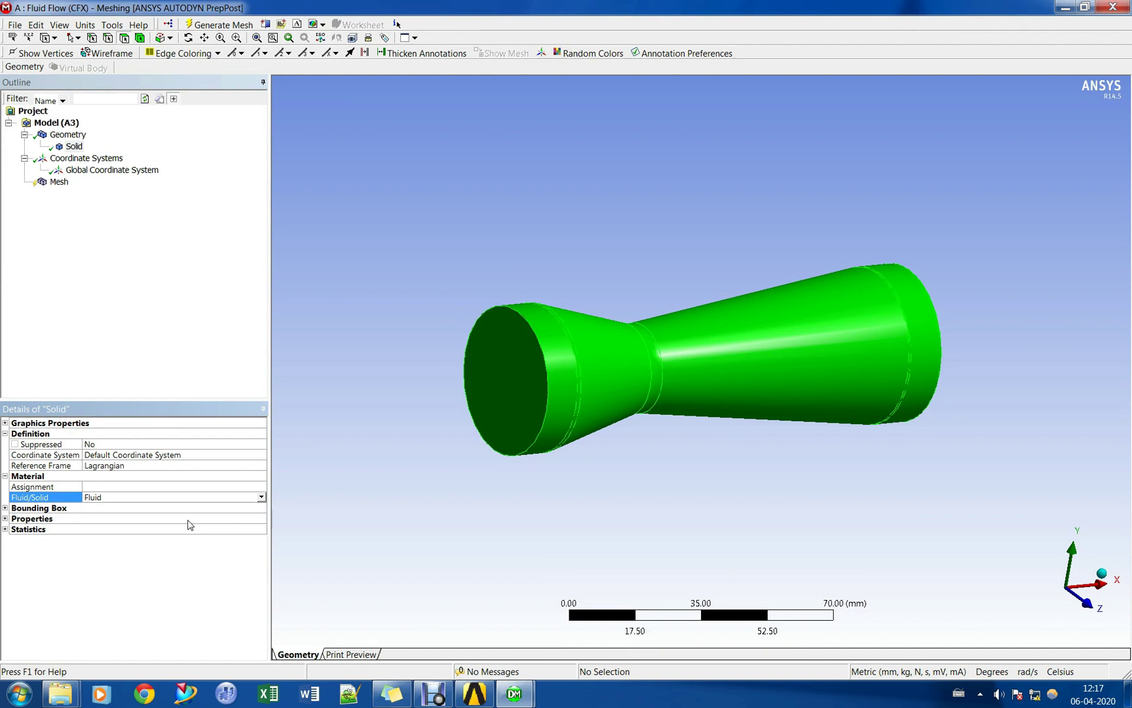
Rename the Solid body under Geometry as Nozzle.
{"action": "left_click", "coordinate": [133, 330]}
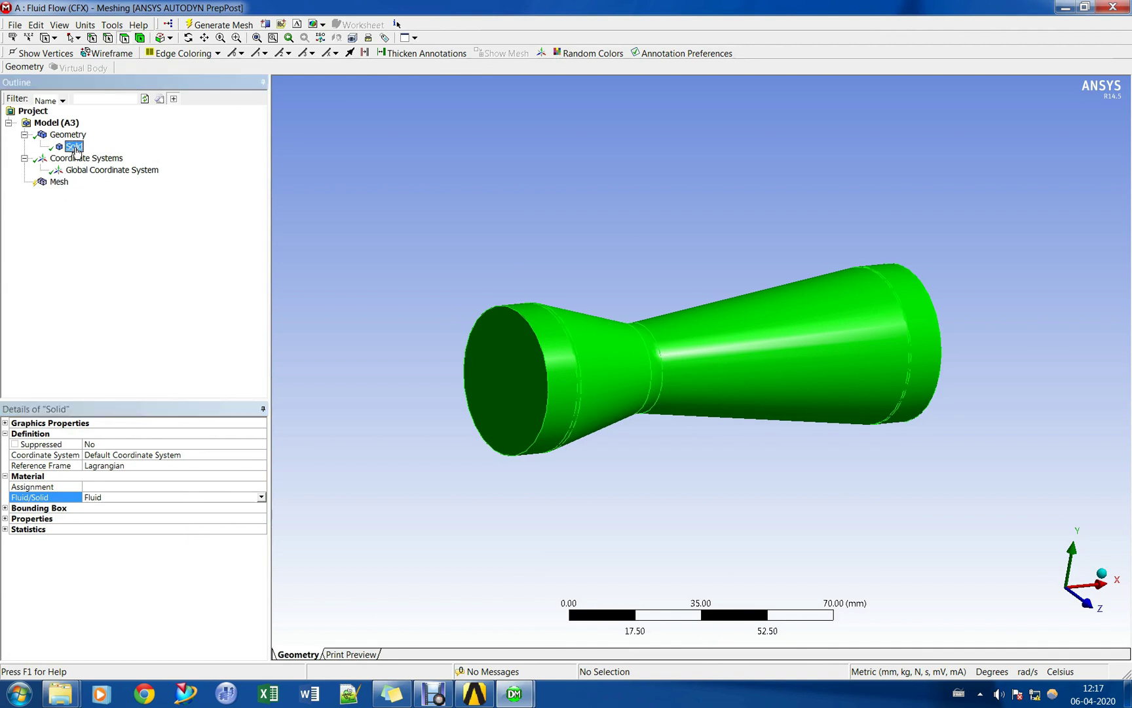
{"action": "type", "text": "Nozzle"}
{"action": "key", "text": "Return"}
{"action": "left_click", "coordinate": [59, 182]}
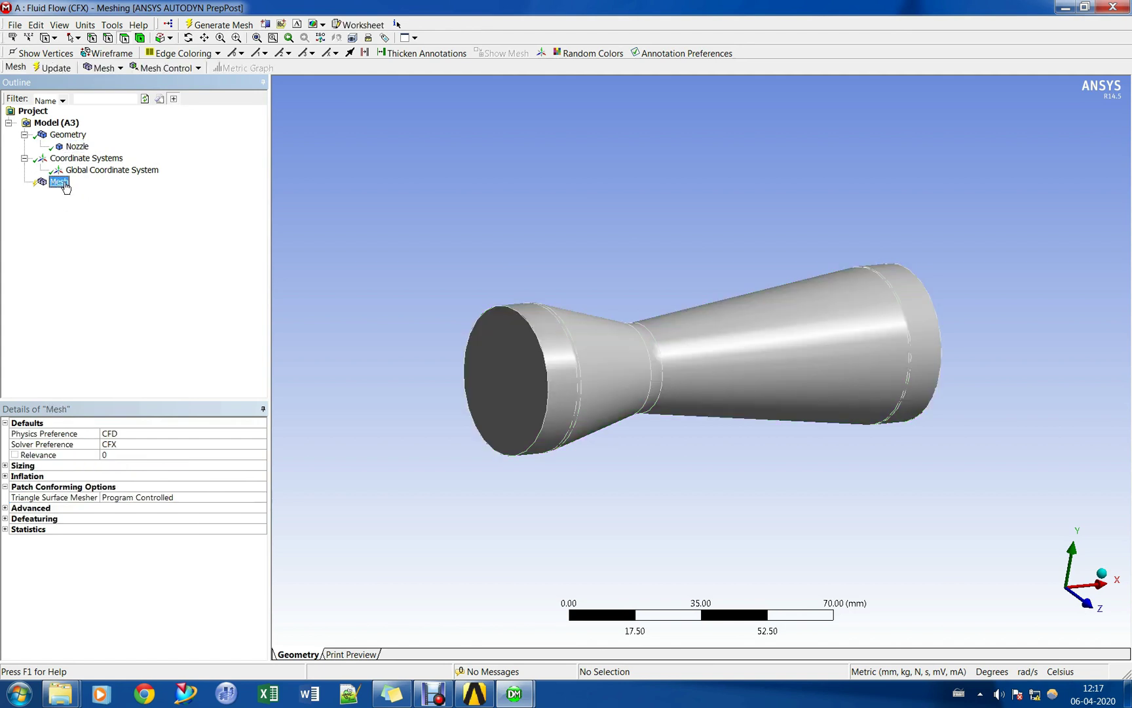
{"action": "right_click", "coordinate": [66, 184]}
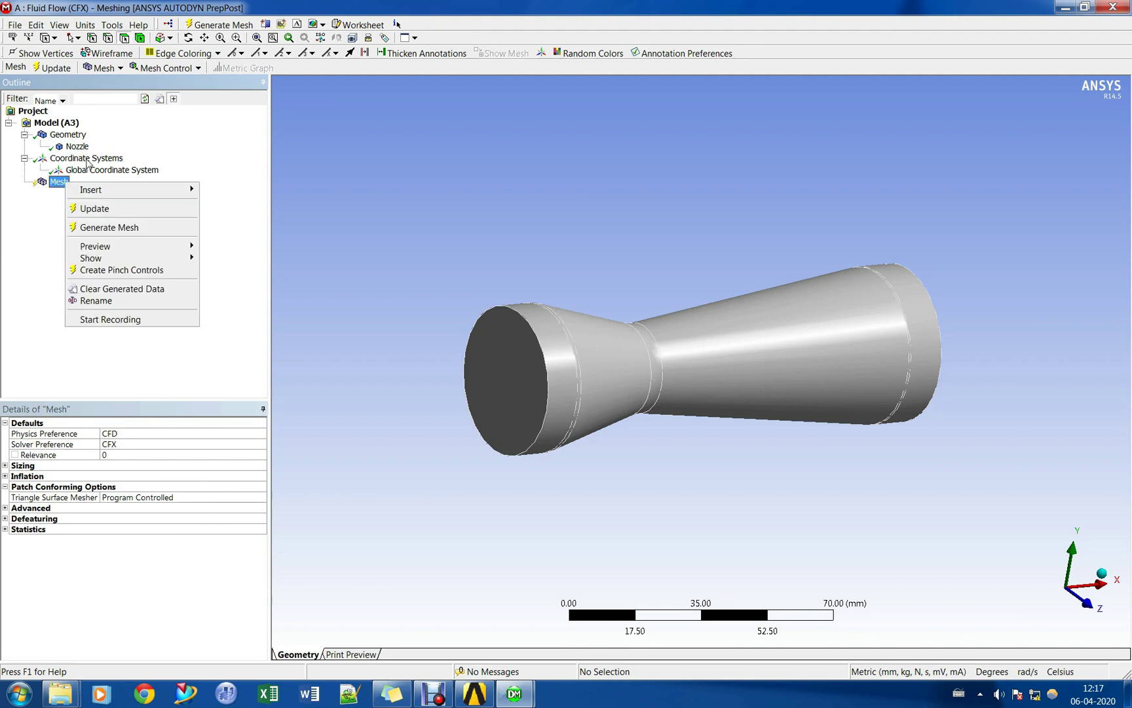
{"action": "left_click", "coordinate": [188, 95]}
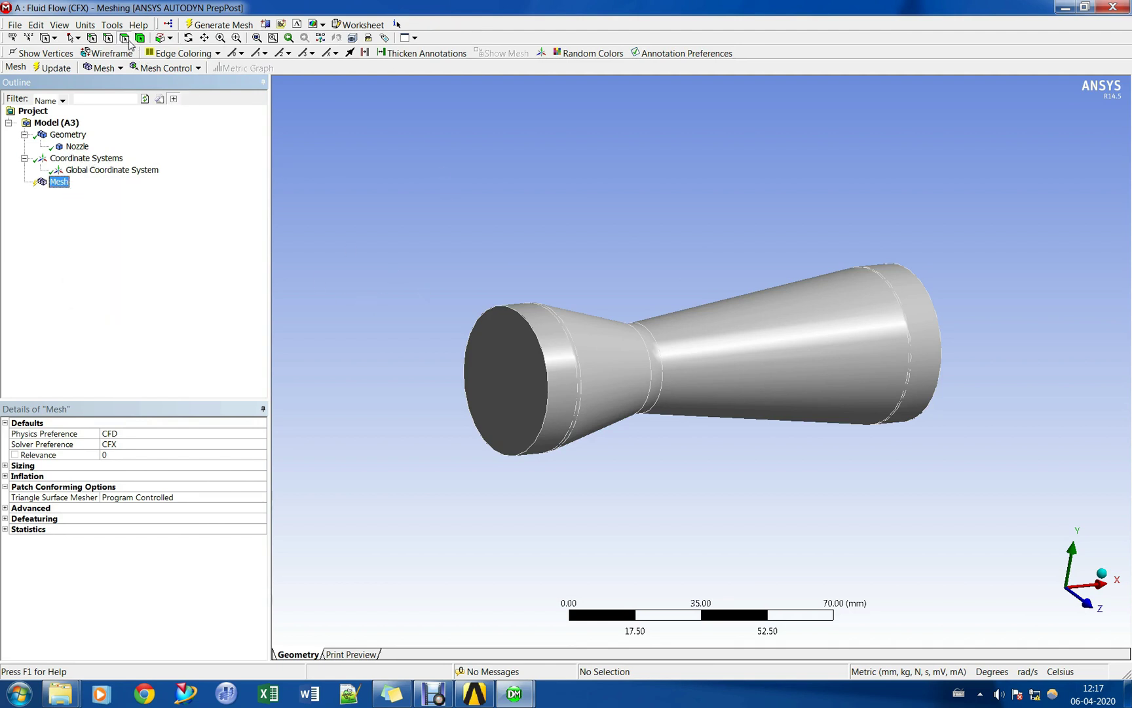
Create a named selection called Inlet from the circular end face of the converging section.
{"action": "left_click", "coordinate": [509, 381]}
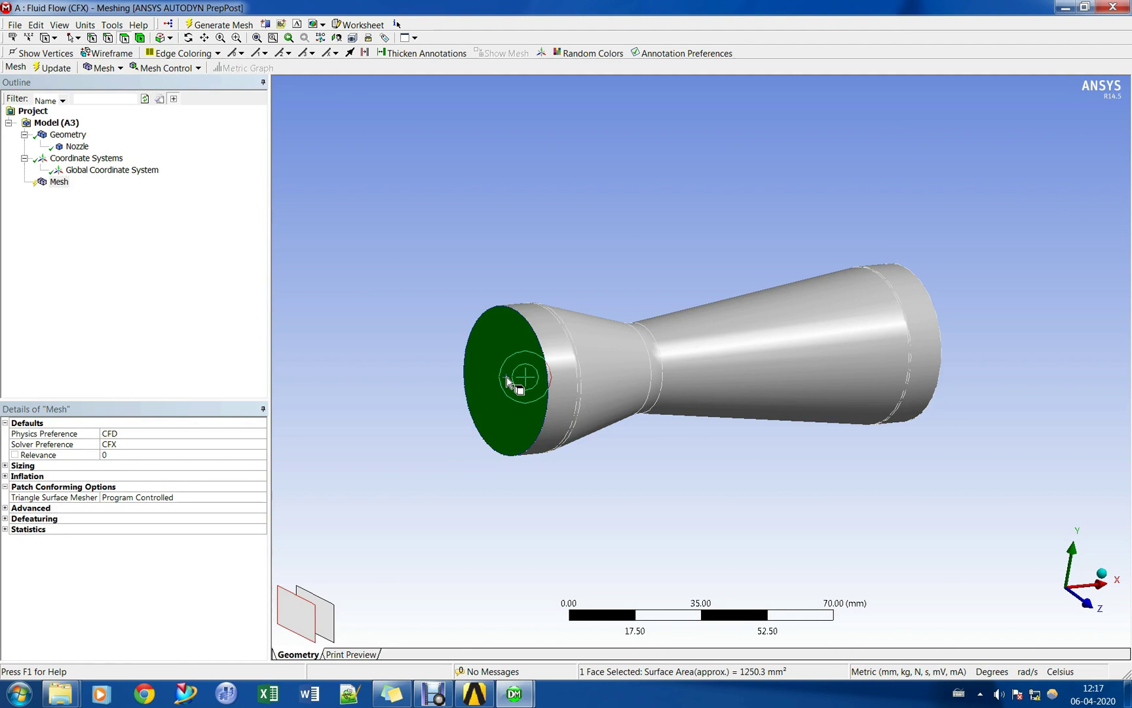
{"action": "right_click", "coordinate": [509, 382]}
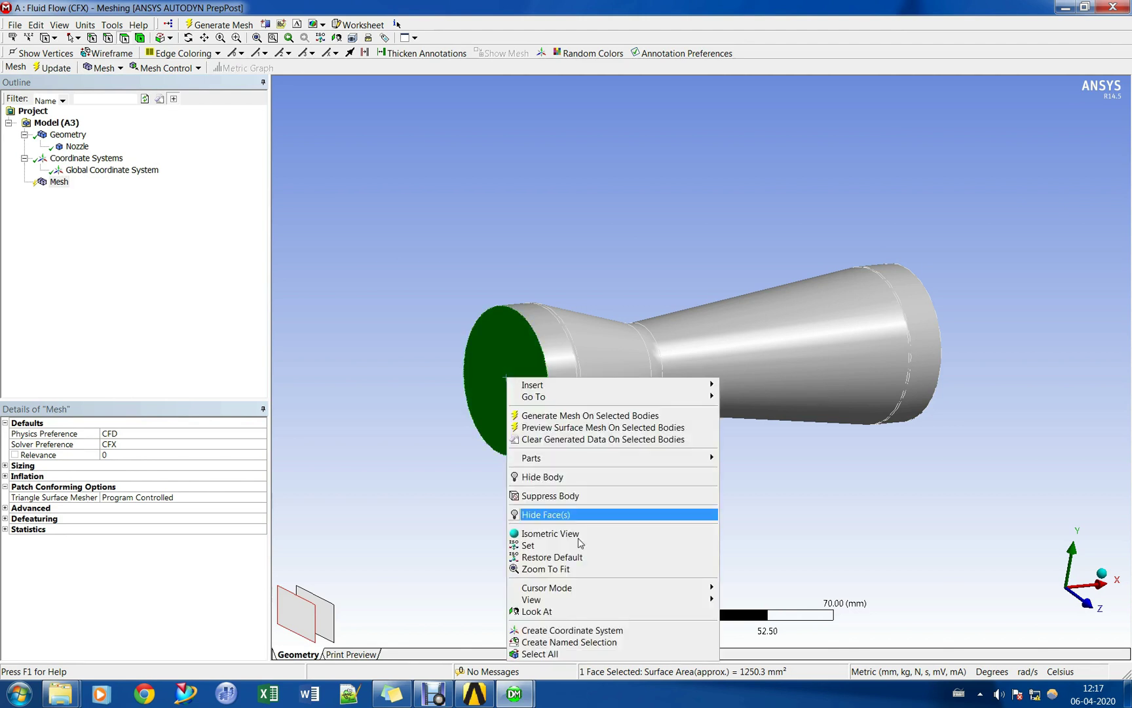
{"action": "left_click", "coordinate": [585, 643]}
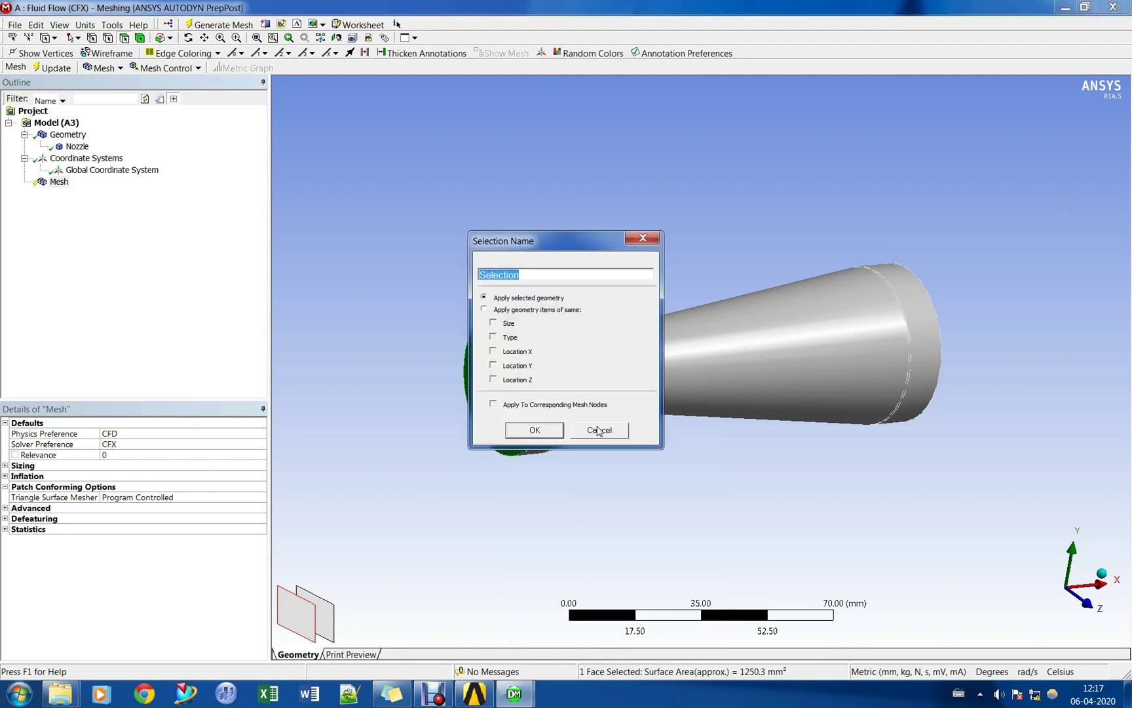
{"action": "type", "text": "IN"}
{"action": "left_click", "coordinate": [534, 430]}
Create a named selection called Outlet from the diverging section's end face and check the Inlet and Outlet selections.
{"action": "middle_click_drag", "start_coordinate": [534, 433], "coordinate": [475, 233]}
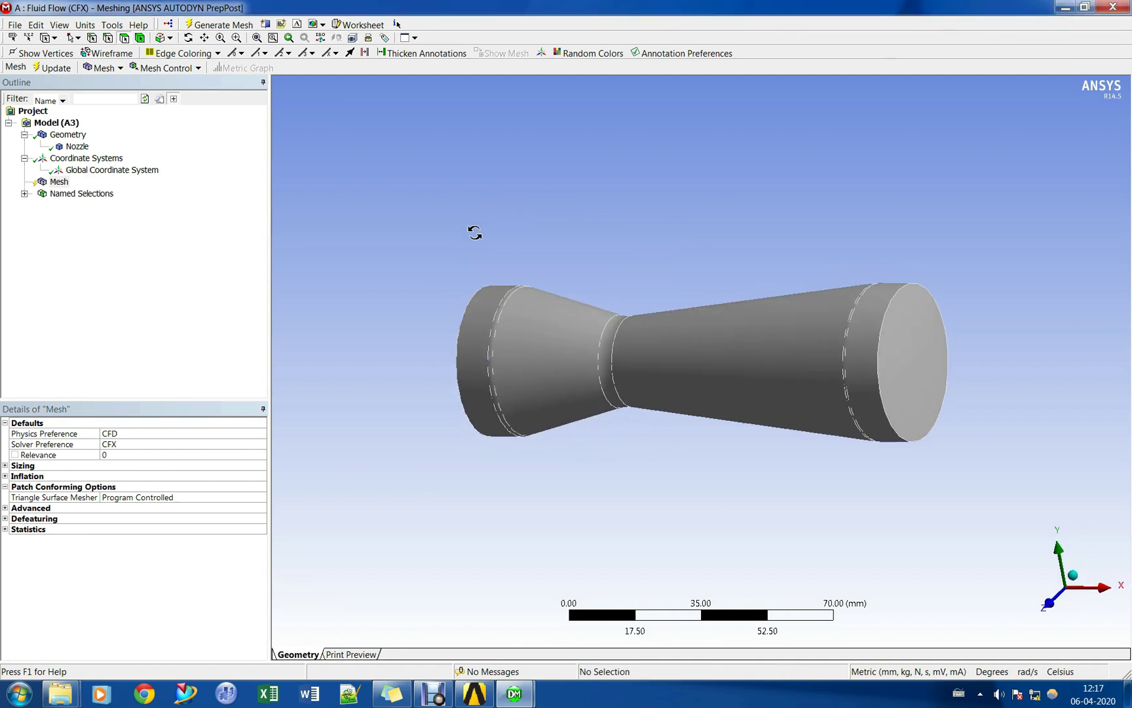
{"action": "left_click", "coordinate": [911, 368]}
{"action": "right_click", "coordinate": [908, 372]}
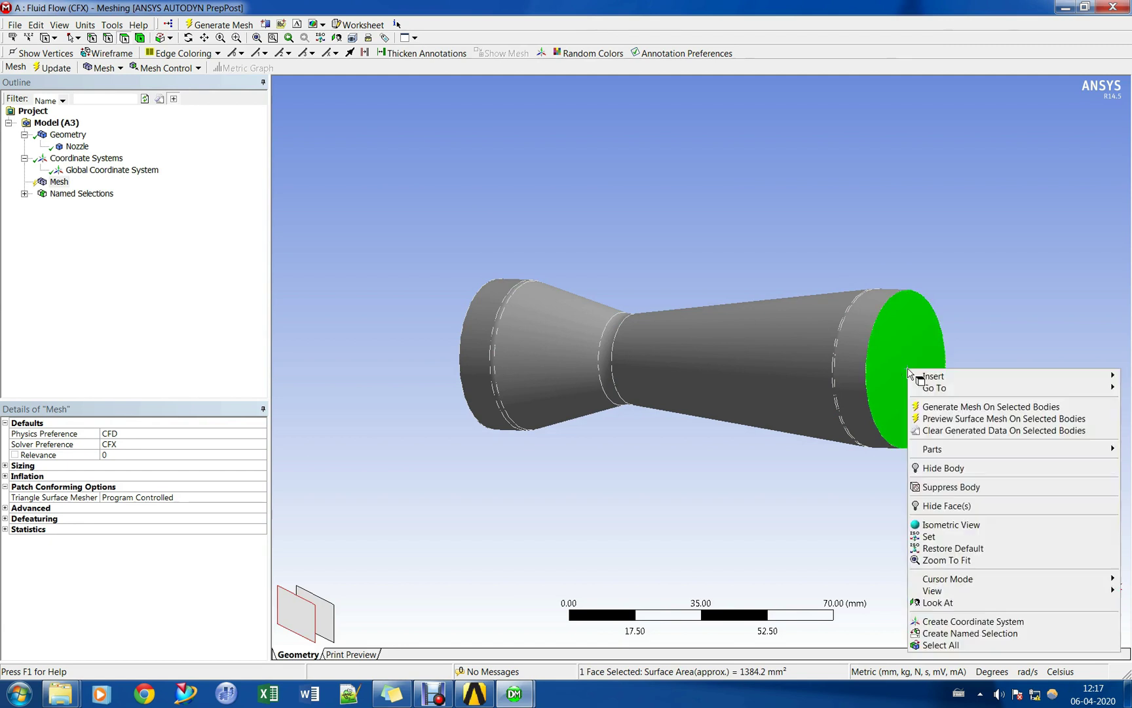
{"action": "left_click", "coordinate": [981, 633]}
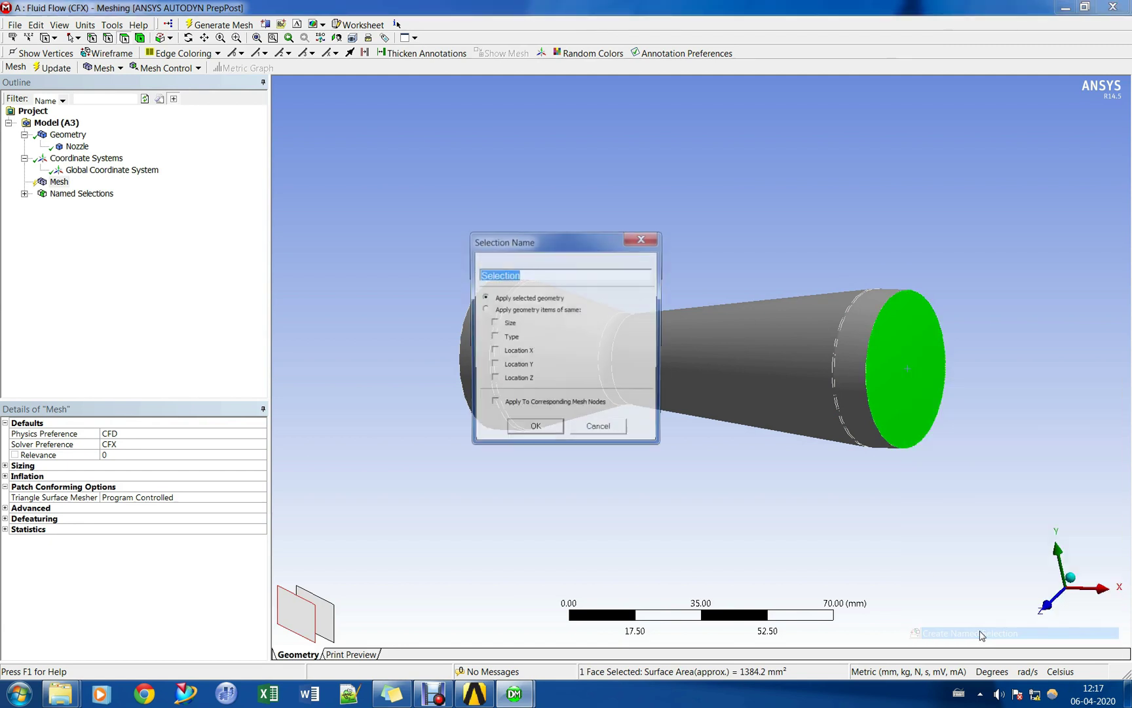
{"action": "type", "text": "O"}
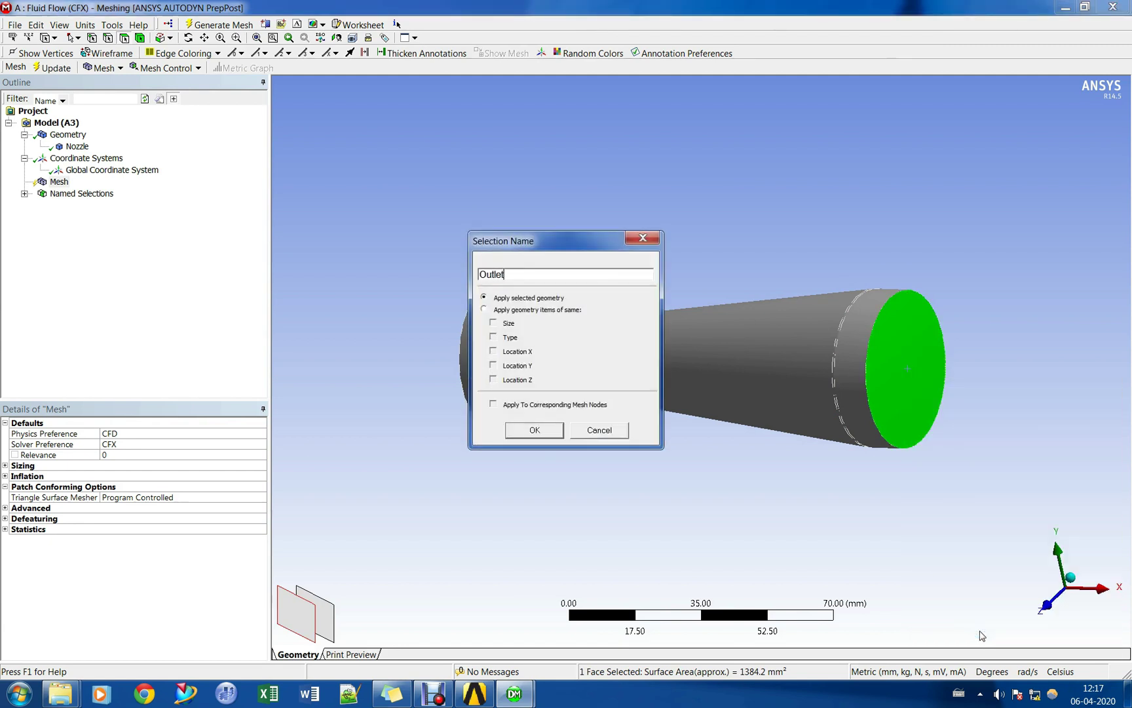
{"action": "type", "text": "utlet"}
{"action": "left_click", "coordinate": [533, 429]}
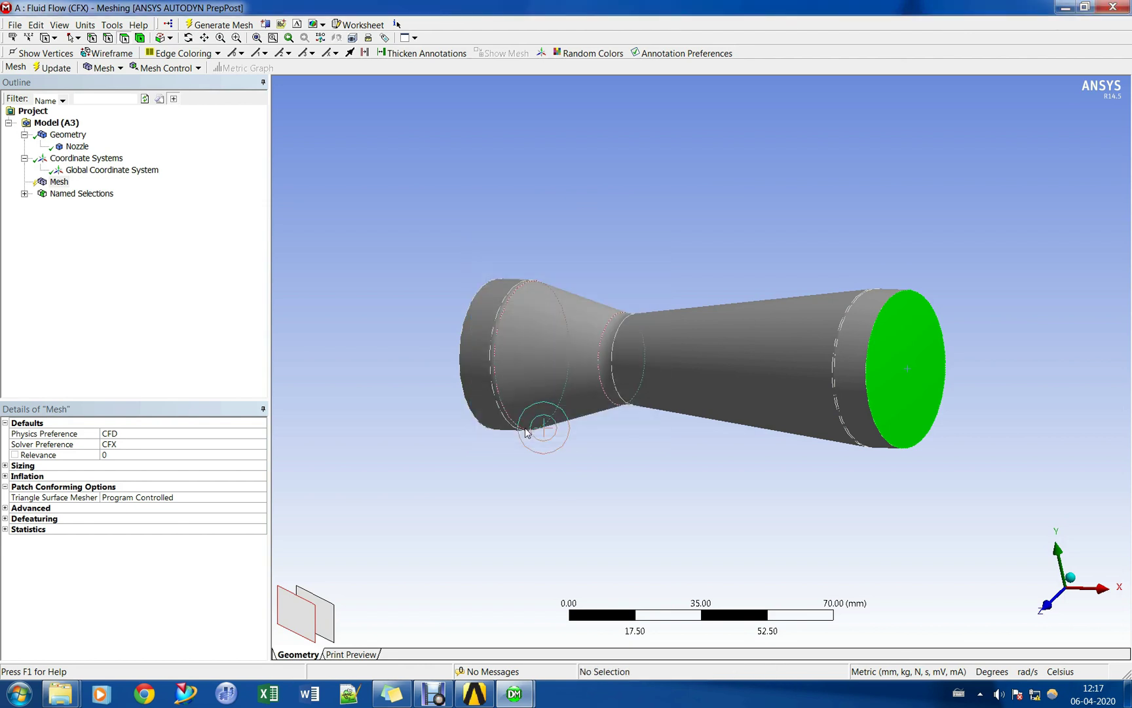
{"action": "left_click", "coordinate": [24, 194]}
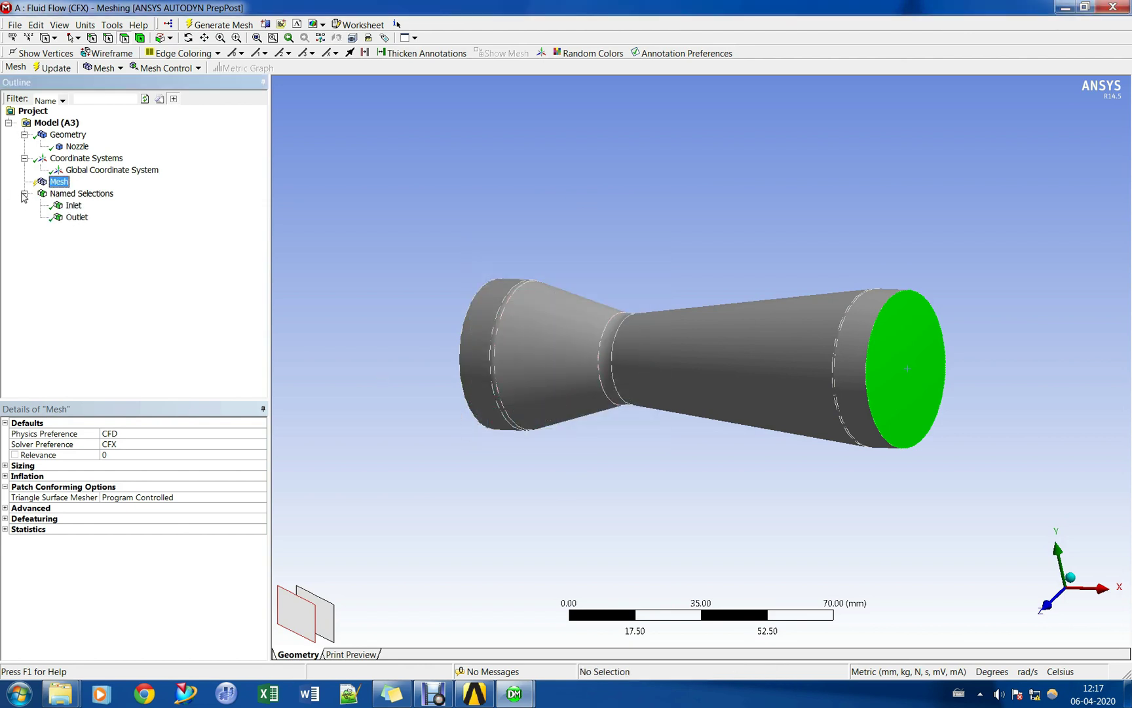
{"action": "middle_click_drag", "start_coordinate": [464, 260], "coordinate": [682, 253]}
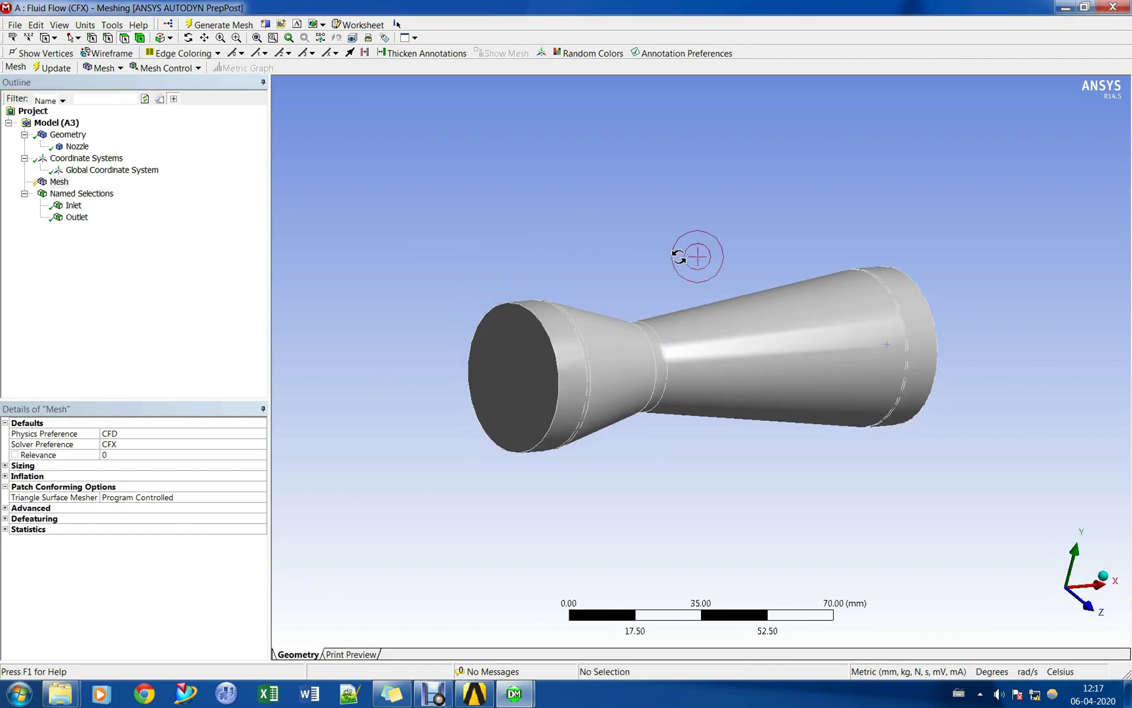
{"action": "left_click", "coordinate": [74, 205]}
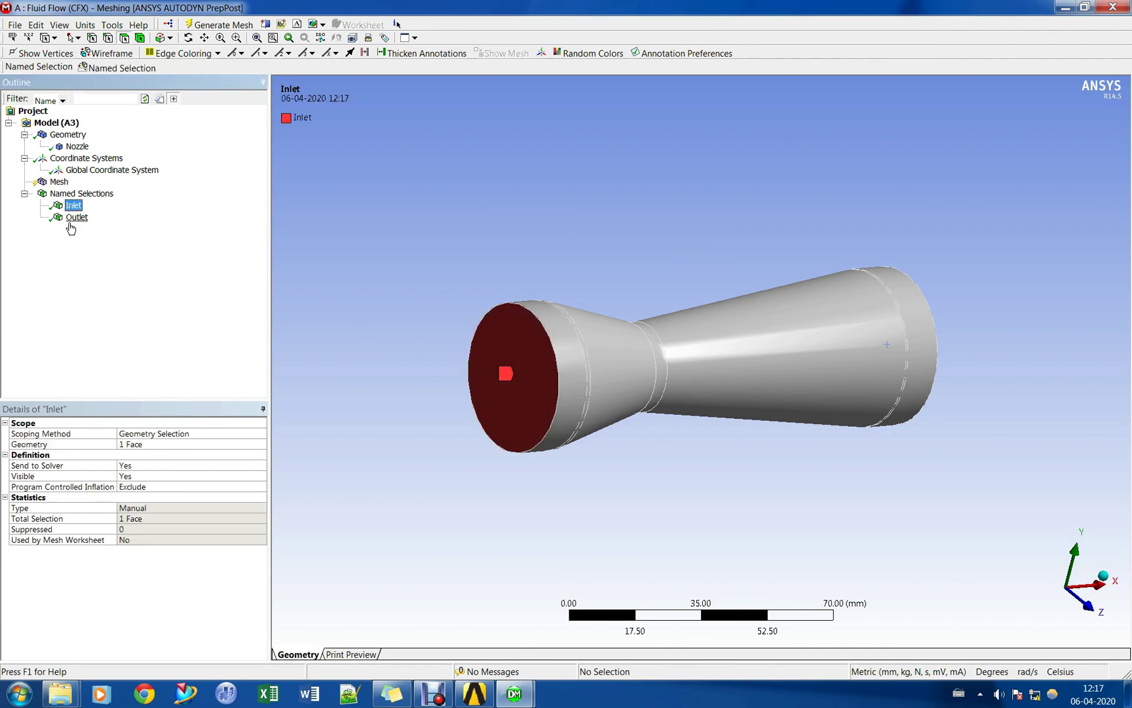
{"action": "left_click", "coordinate": [75, 218]}
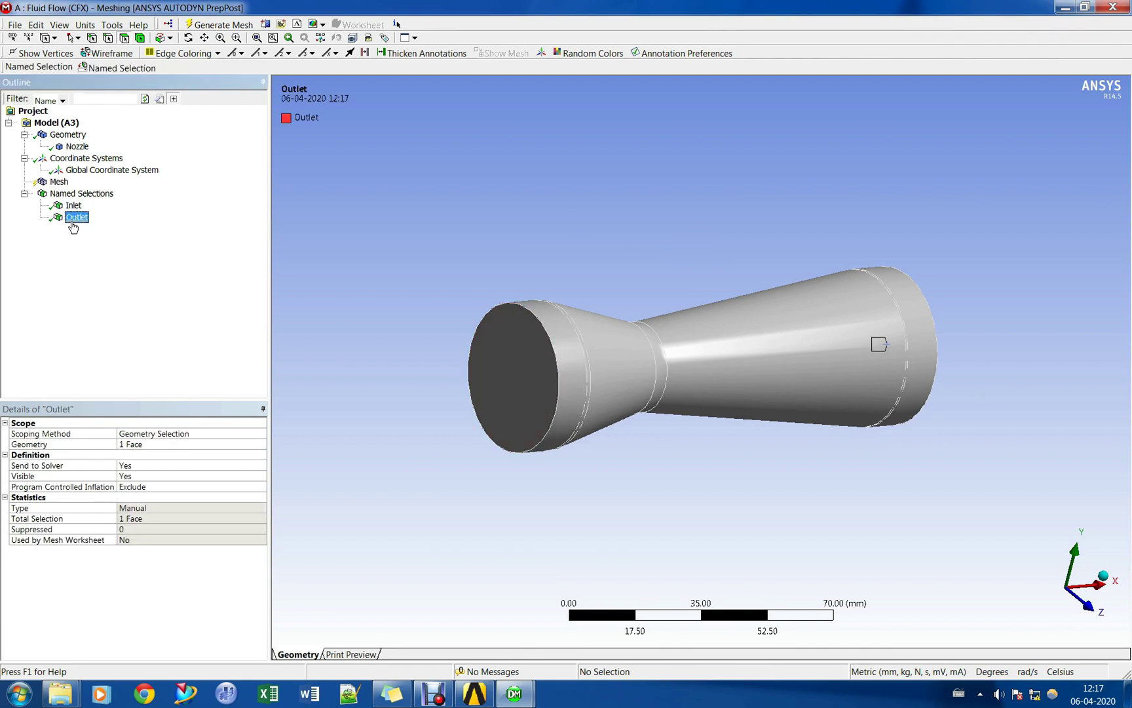
Create a named selection called Wall from all the outer side faces between the nozzle's inlet and outlet.
{"action": "mouse_move", "coordinate": [541, 268]}
{"action": "middle_mouse_down"}
{"action": "mouse_move", "coordinate": [407, 243]}
{"action": "mouse_move", "coordinate": [457, 253]}
{"action": "mouse_move", "coordinate": [513, 242]}
{"action": "mouse_move", "coordinate": [519, 271]}
{"action": "middle_mouse_up"}
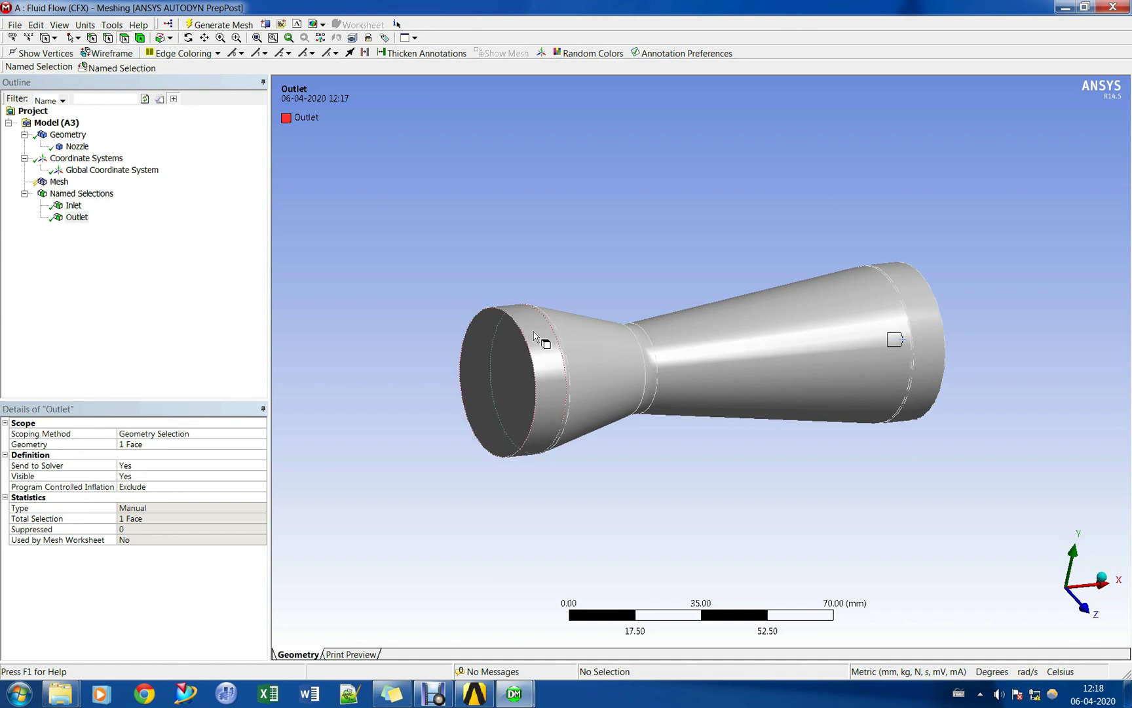
{"action": "mouse_move", "coordinate": [554, 341]}
{"action": "left_mouse_down"}
{"action": "mouse_move", "coordinate": [768, 355]}
{"action": "mouse_move", "coordinate": [913, 332]}
{"action": "mouse_move", "coordinate": [552, 335]}
{"action": "mouse_move", "coordinate": [581, 384]}
{"action": "left_mouse_up"}
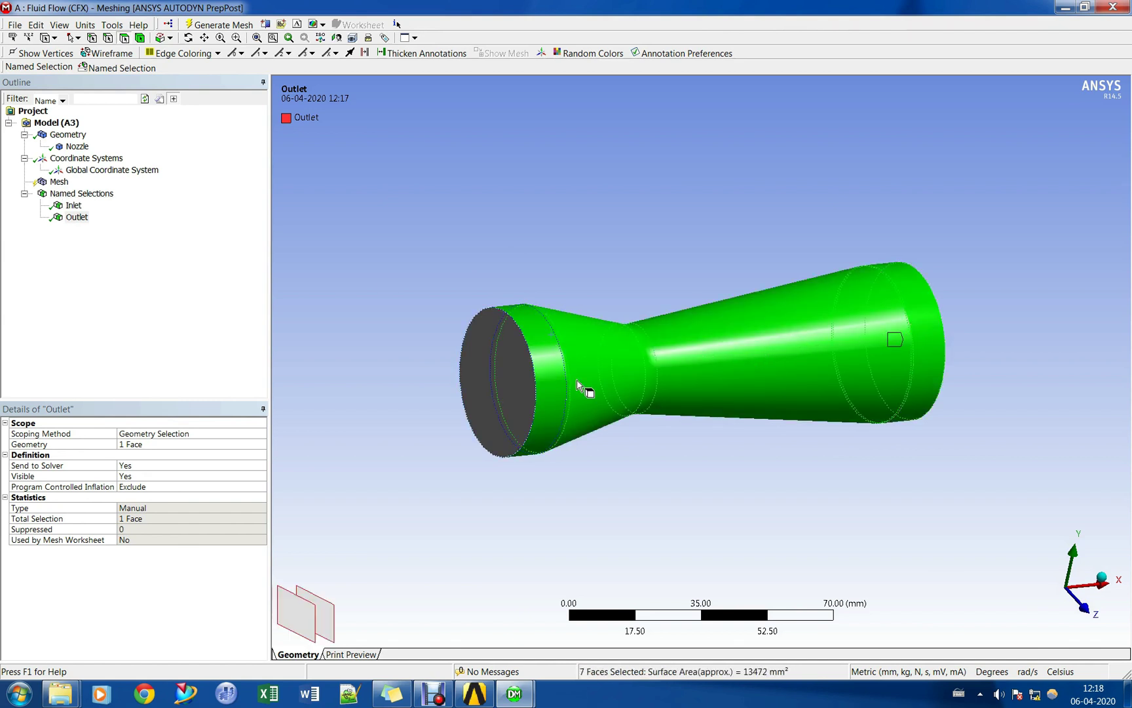
{"action": "right_click", "coordinate": [778, 358]}
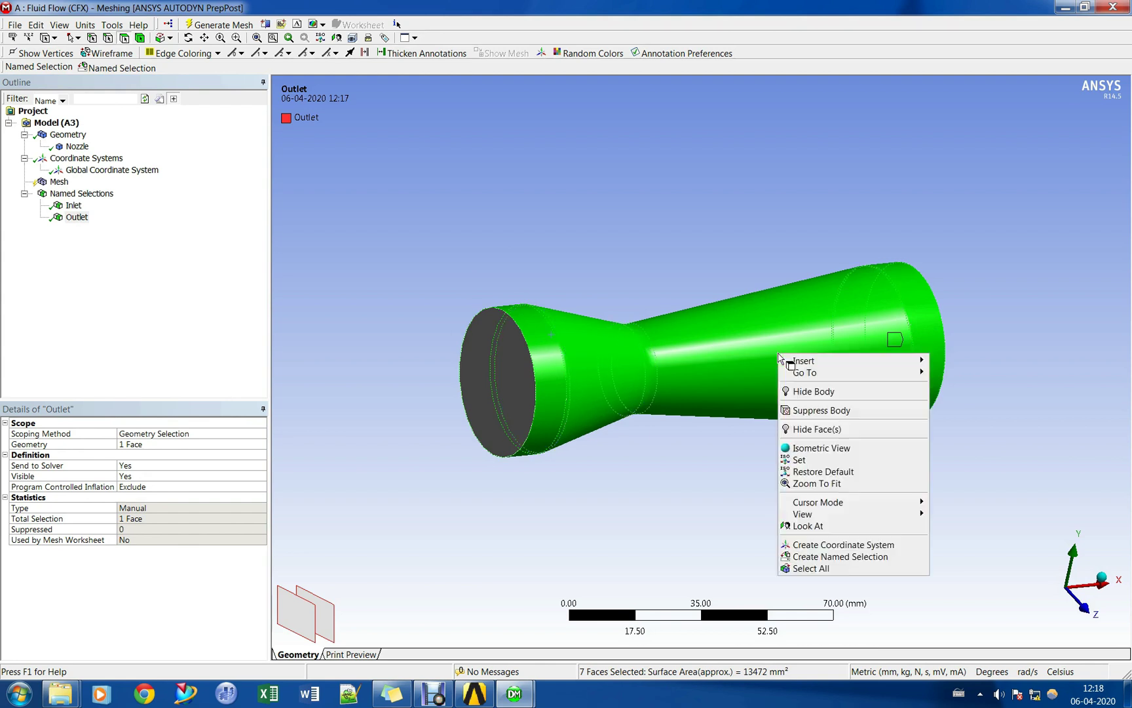
{"action": "left_click", "coordinate": [841, 556]}
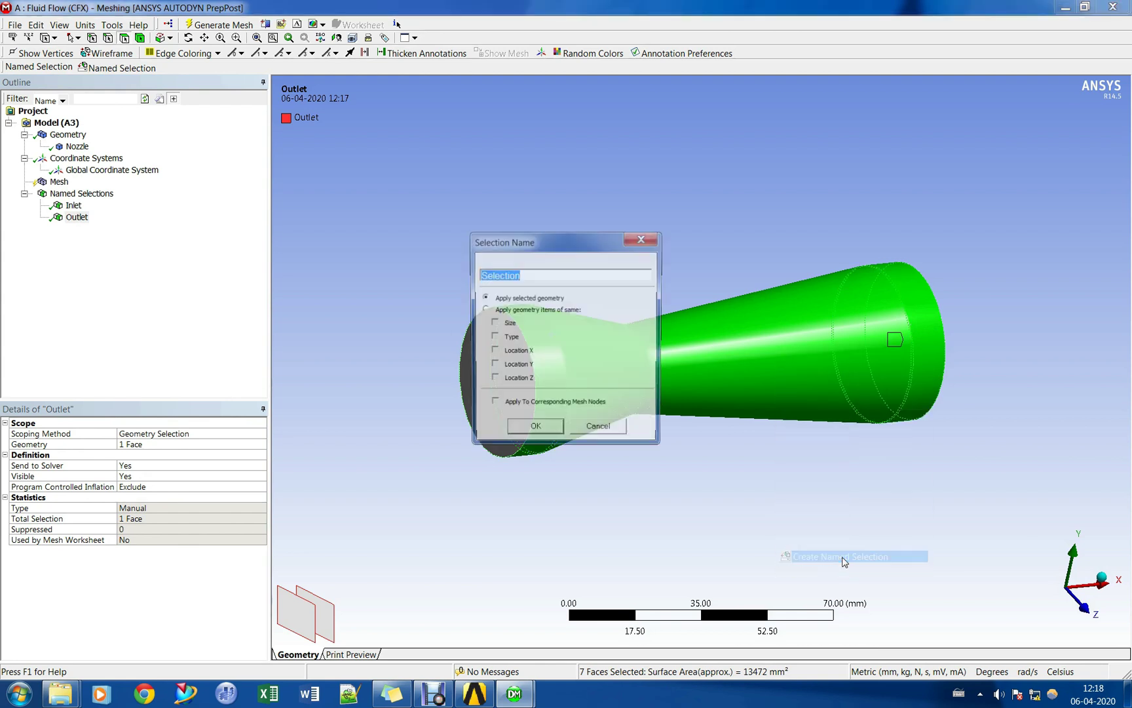
{"action": "type", "text": "Wall"}
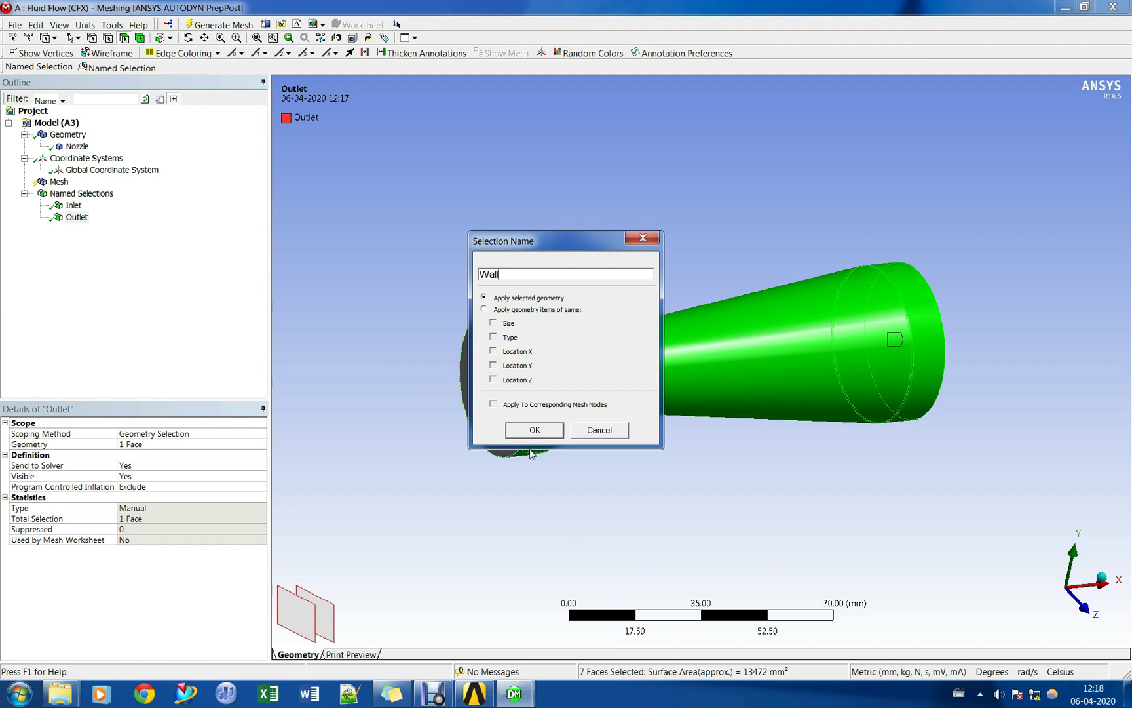
{"action": "left_click", "coordinate": [547, 431]}
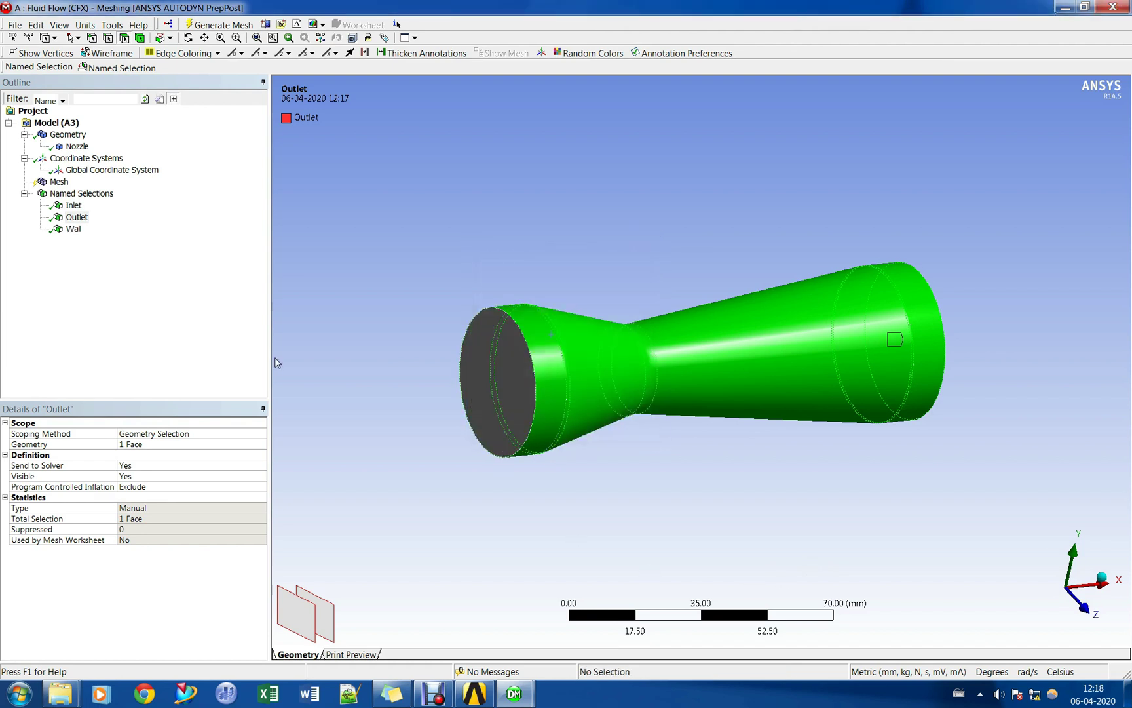
Set the mesh sizing's Relevance Center to Medium.
{"action": "right_click", "coordinate": [59, 182]}
{"action": "mouse_move", "coordinate": [152, 192]}
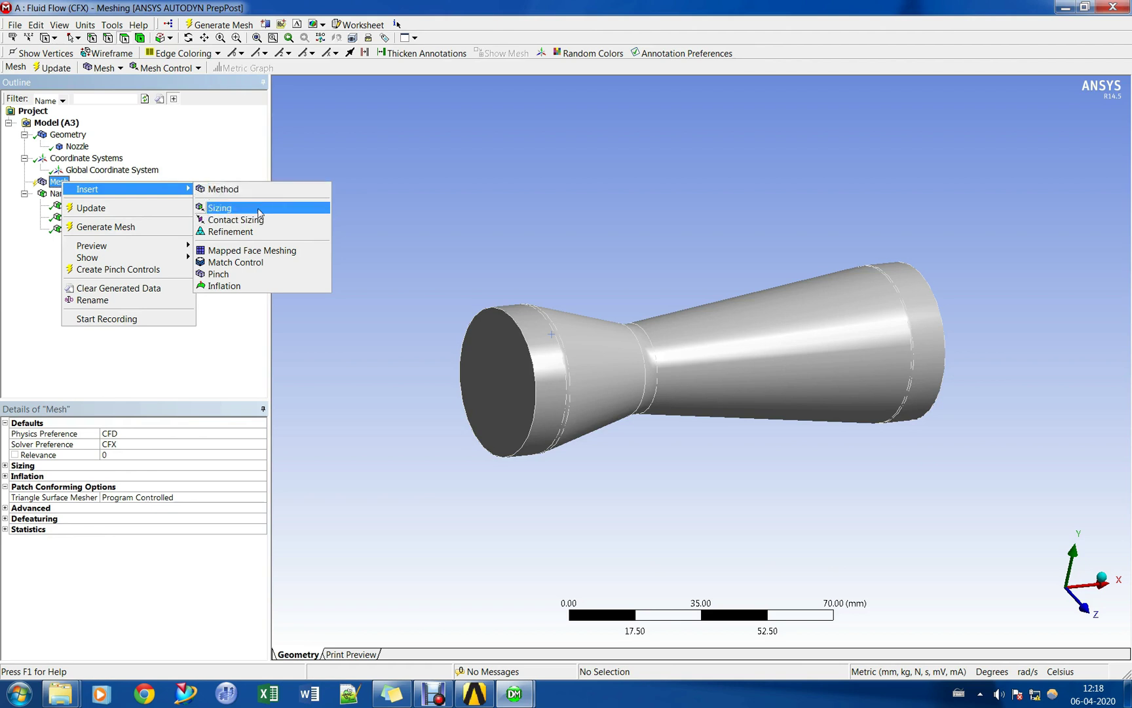
{"action": "left_click", "coordinate": [5, 466]}
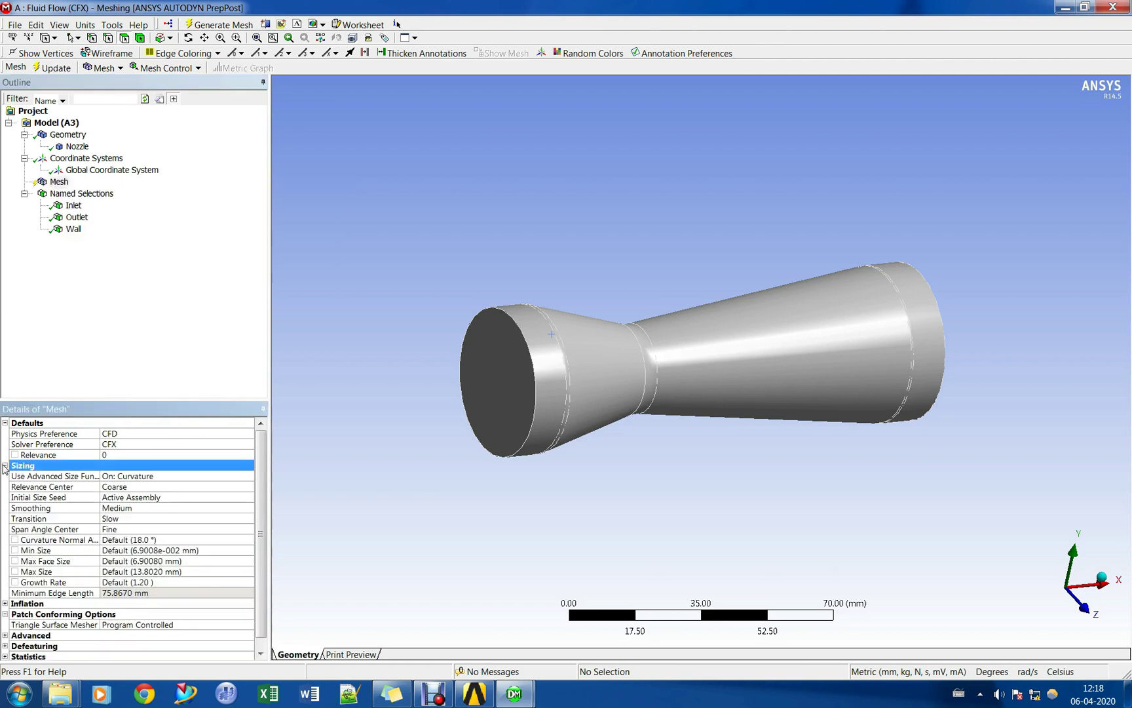
{"action": "double_click", "coordinate": [174, 488]}
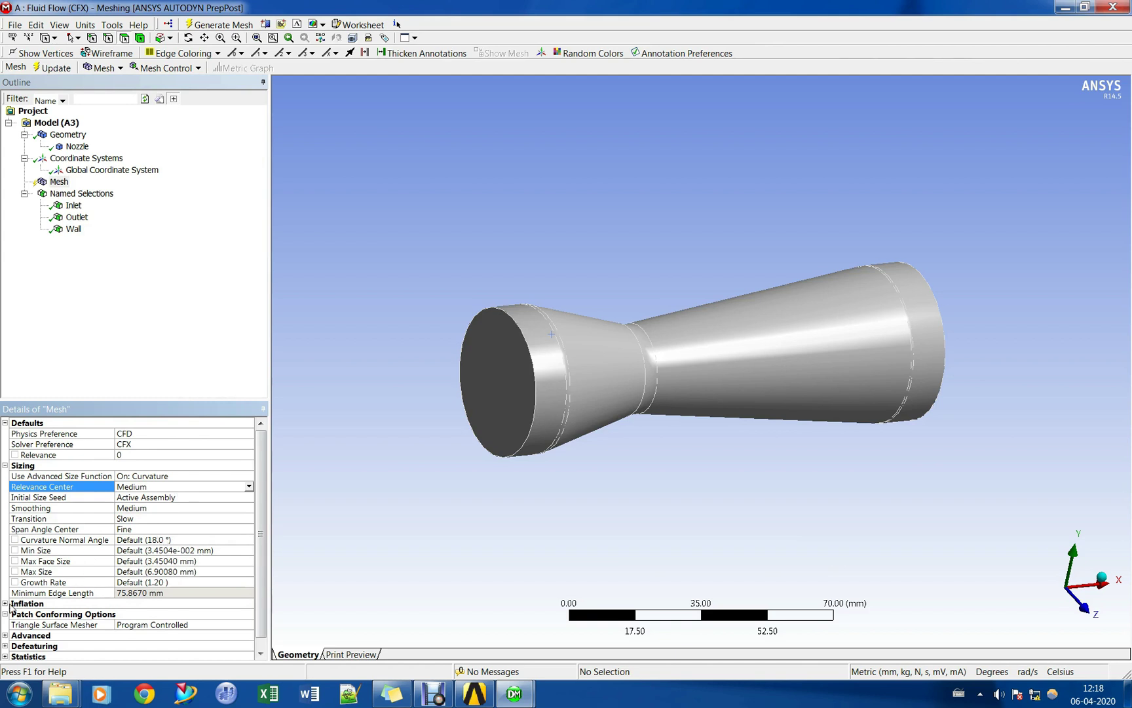
Insert a Sizing control on the mesh and scope it to the whole nozzle body.
{"action": "right_click", "coordinate": [58, 181]}
{"action": "mouse_move", "coordinate": [131, 186]}
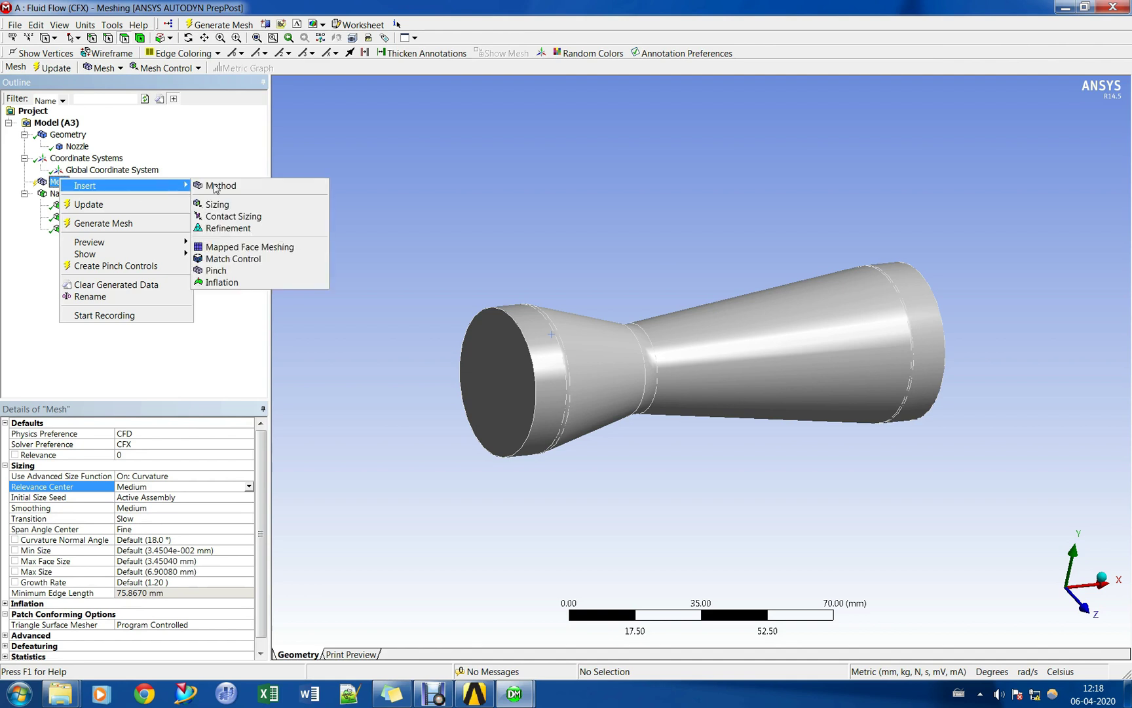
{"action": "left_click", "coordinate": [218, 204]}
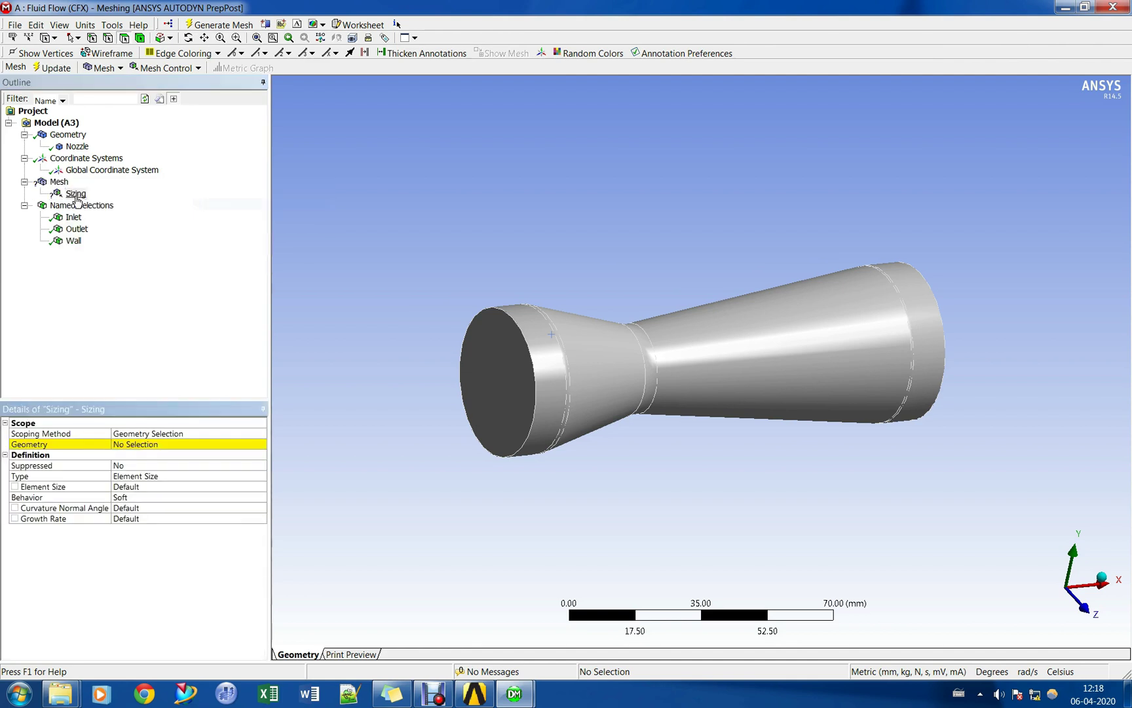
{"action": "left_click", "coordinate": [177, 448]}
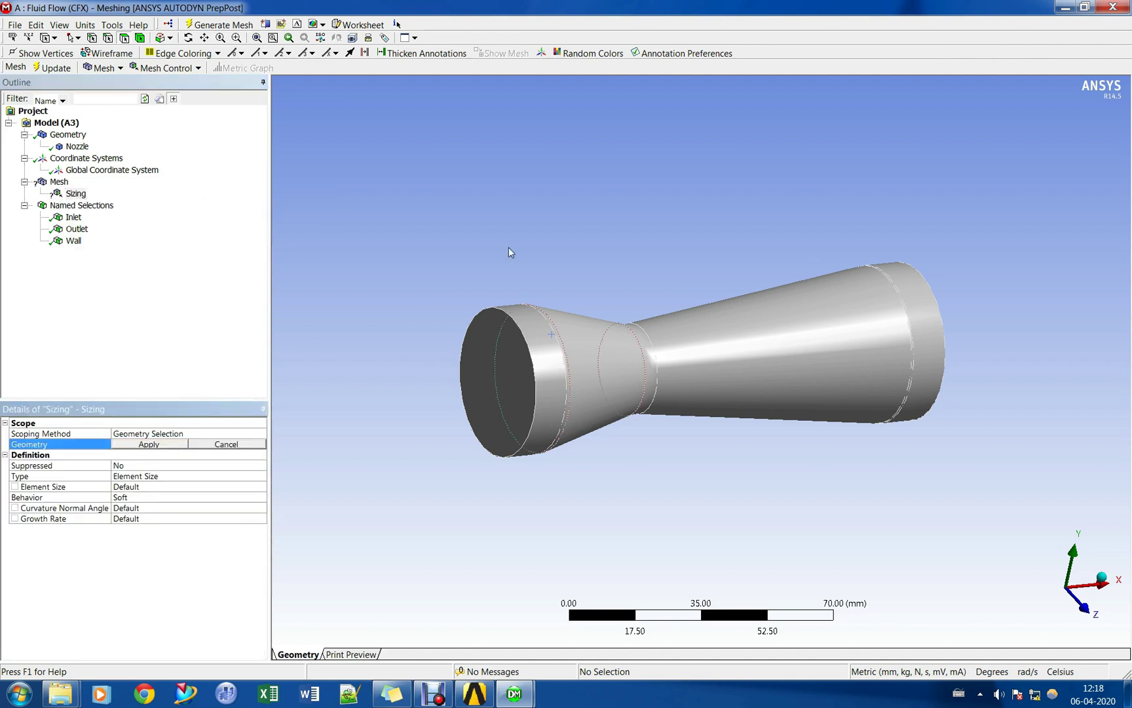
{"action": "left_click", "coordinate": [140, 38]}
{"action": "left_click", "coordinate": [608, 376]}
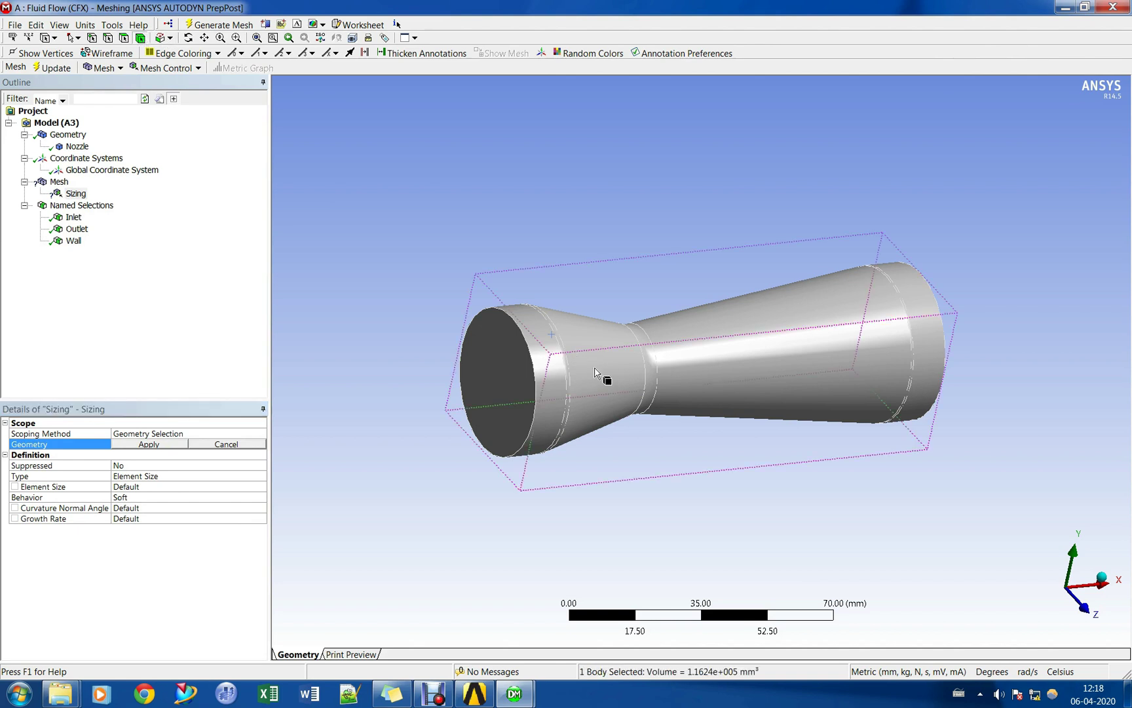
{"action": "left_click", "coordinate": [140, 445]}
Keep the body sizing's type as Element Size and set the element size to 5 mm.
{"action": "left_click", "coordinate": [164, 477]}
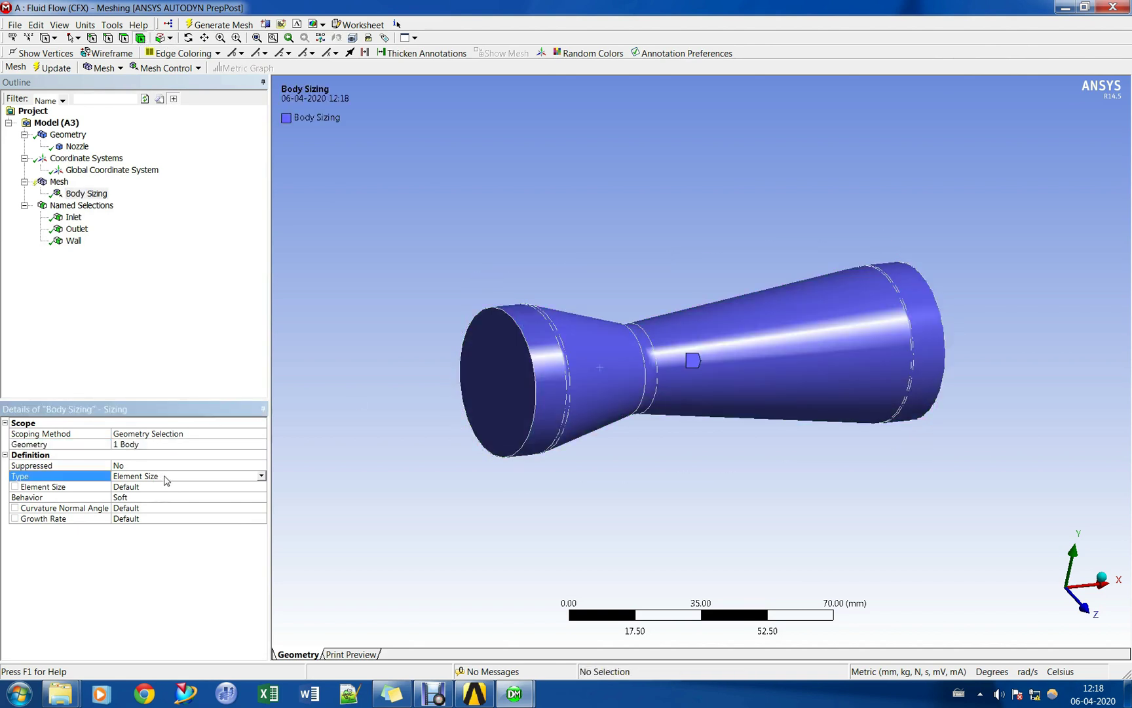
{"action": "left_click", "coordinate": [261, 476]}
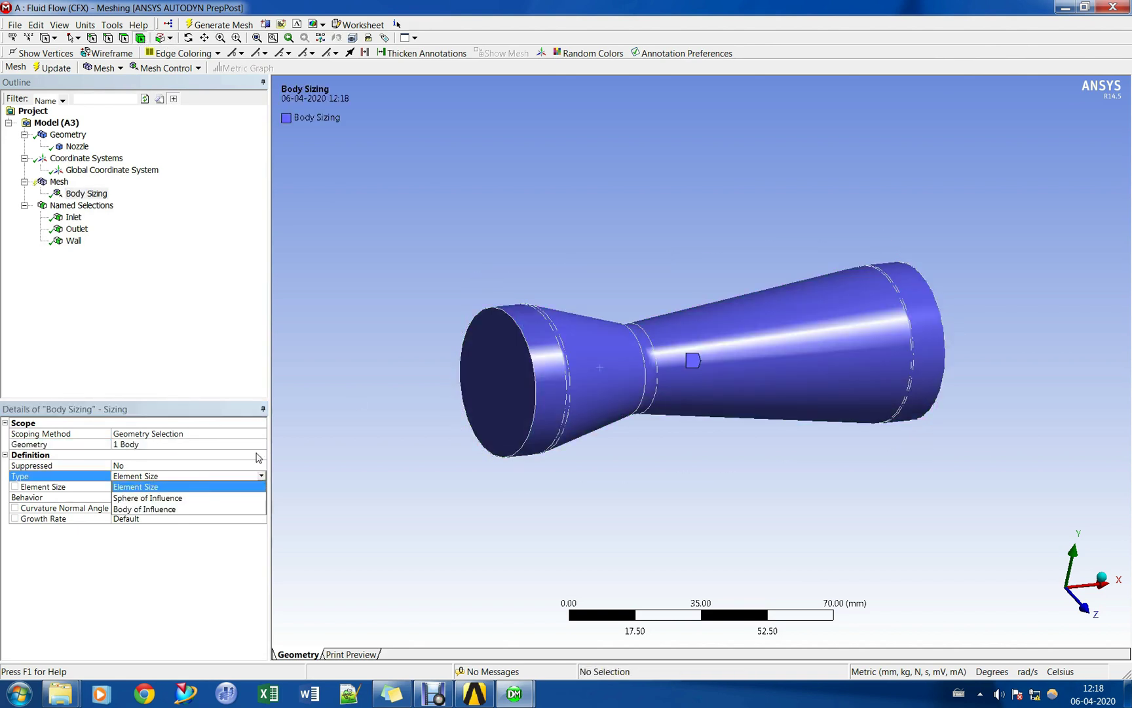
{"action": "left_click", "coordinate": [242, 486]}
{"action": "left_click", "coordinate": [166, 488]}
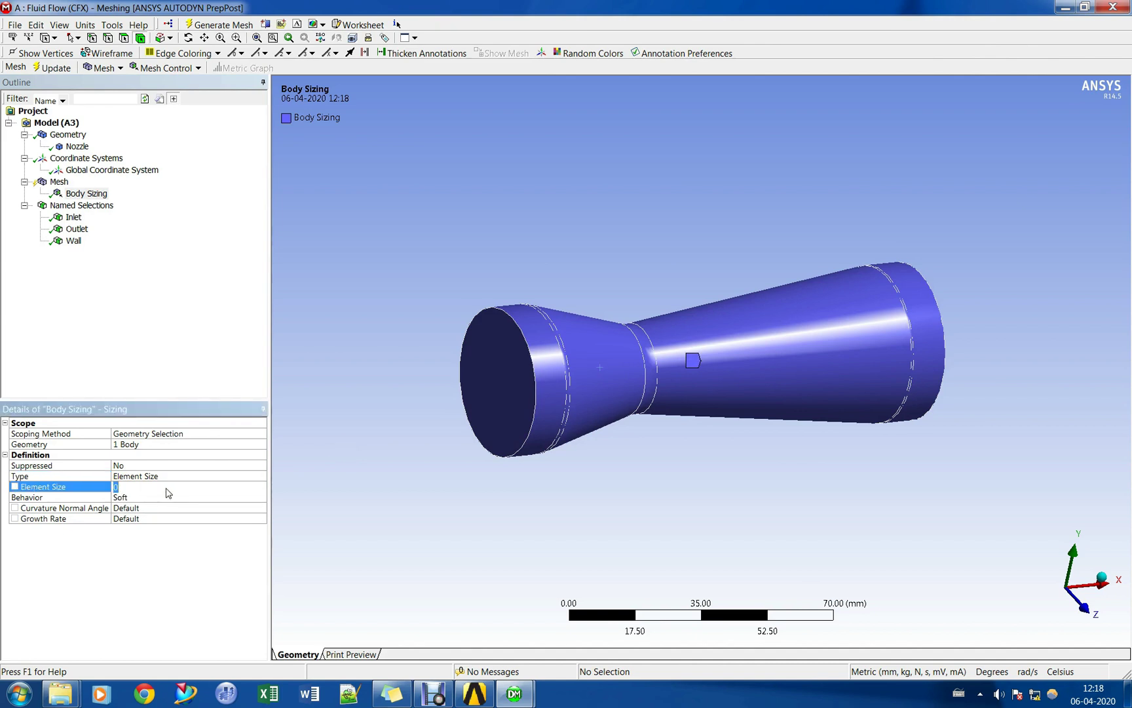
{"action": "type", "text": "5"}
{"action": "key", "text": "Return"}
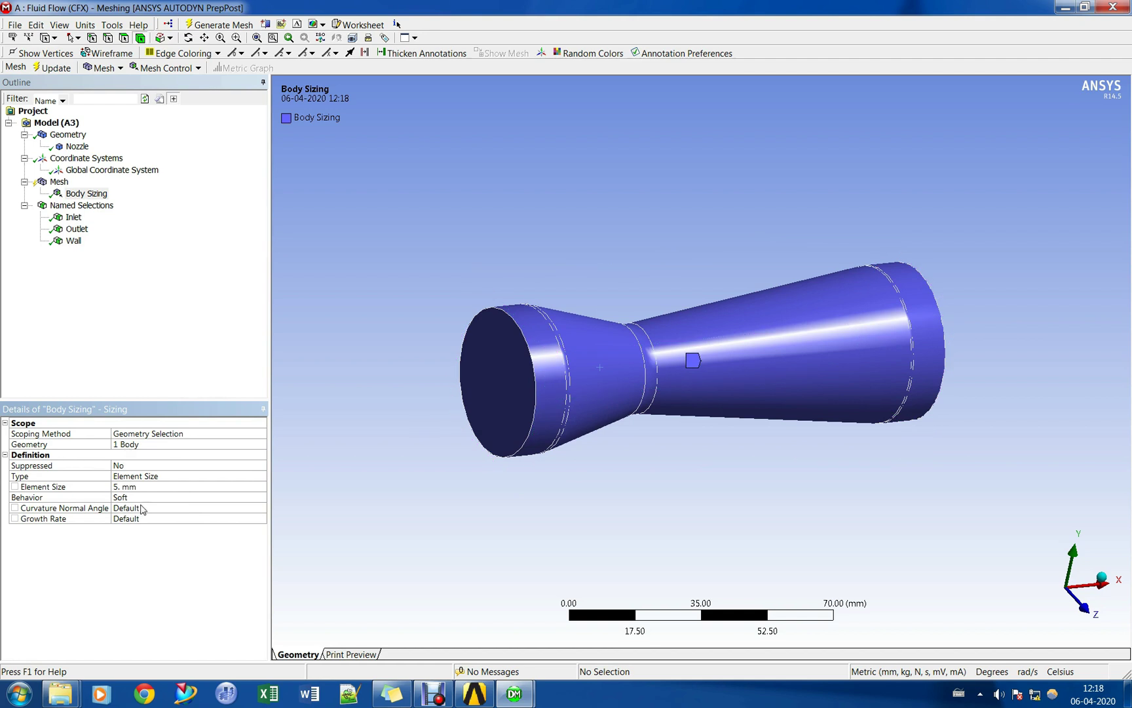
Set the body sizing's element size to 4 mm.
{"action": "left_click", "coordinate": [160, 492]}
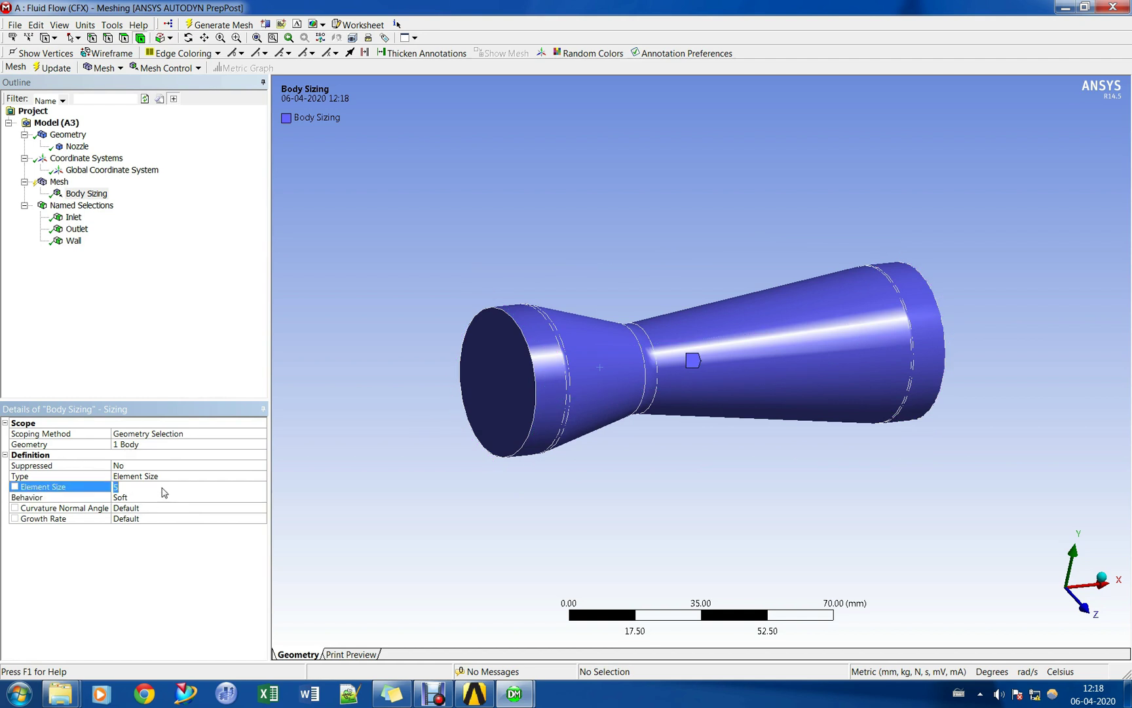
{"action": "type", "text": "4"}
{"action": "key", "text": "Return"}
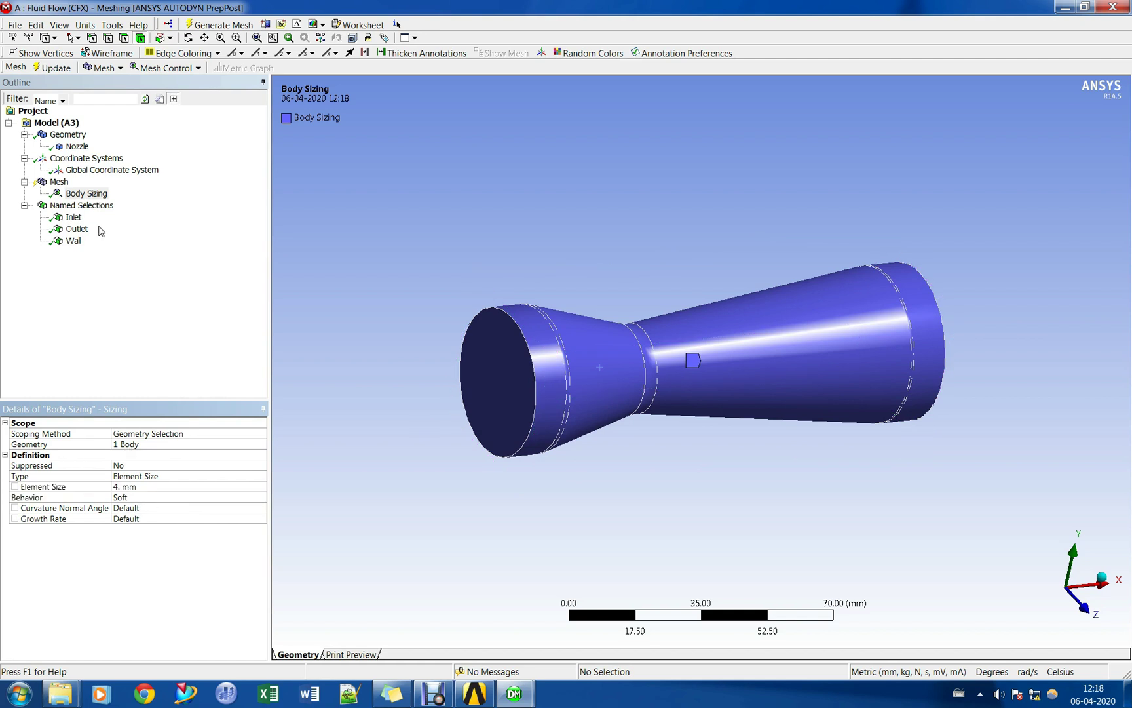
Insert an Inflation control on the mesh.
{"action": "left_click", "coordinate": [59, 181]}
{"action": "right_click", "coordinate": [60, 183]}
{"action": "mouse_move", "coordinate": [131, 190]}
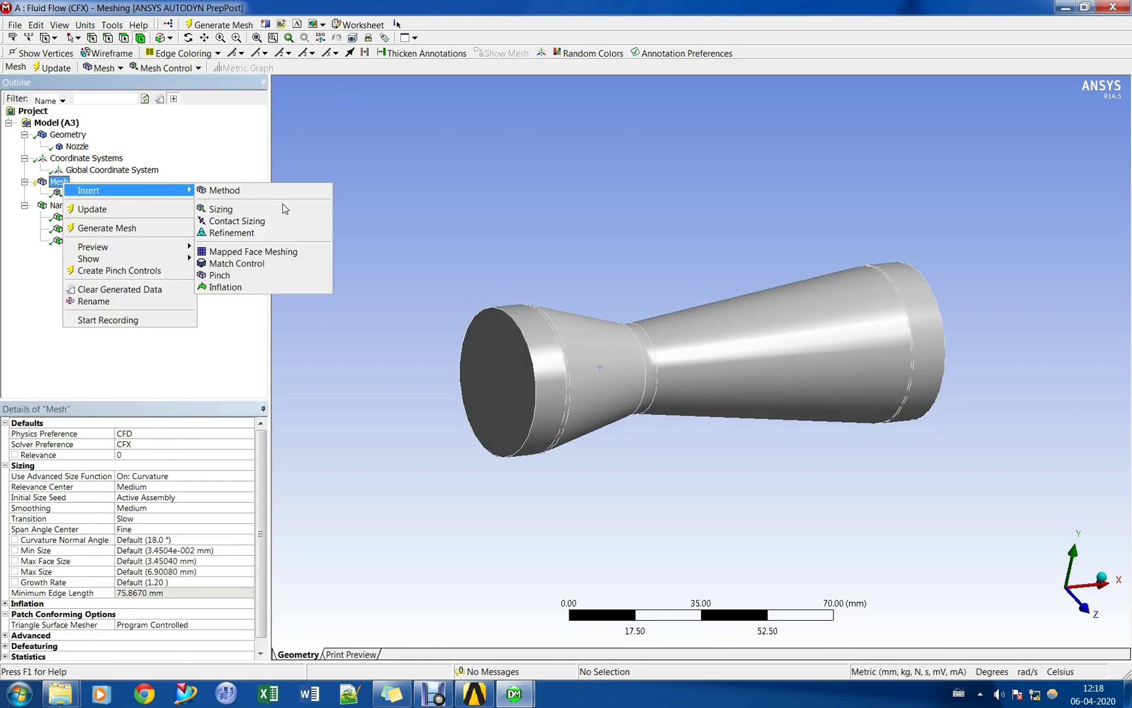
{"action": "left_click", "coordinate": [254, 287]}
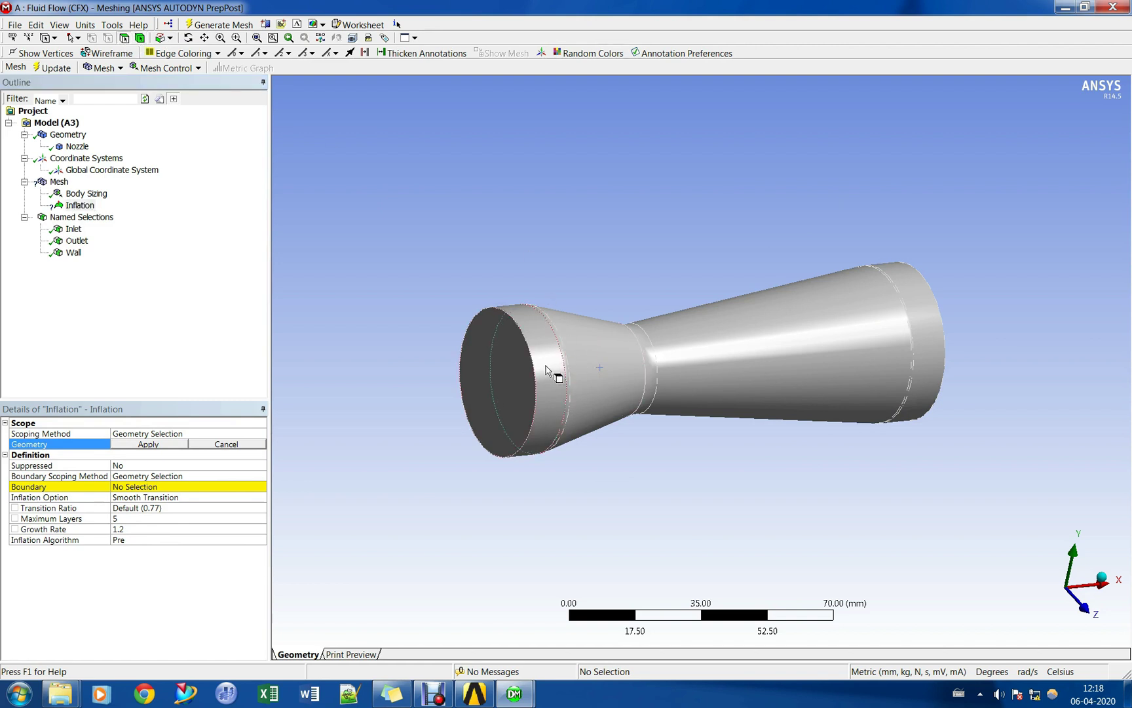
Try scoping the inflation's geometry to the nozzle's seven outer side faces.
{"action": "mouse_move", "coordinate": [546, 368]}
{"action": "left_mouse_down"}
{"action": "mouse_move", "coordinate": [796, 356]}
{"action": "mouse_move", "coordinate": [921, 330]}
{"action": "left_mouse_up"}
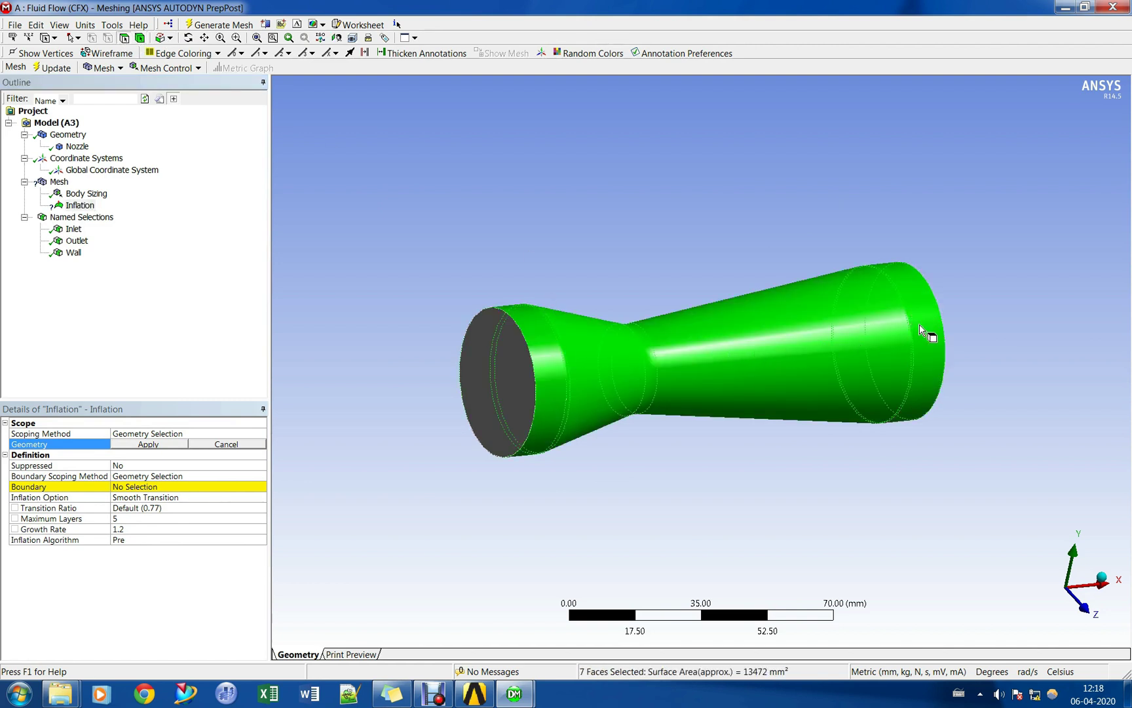
{"action": "left_click", "coordinate": [148, 444]}
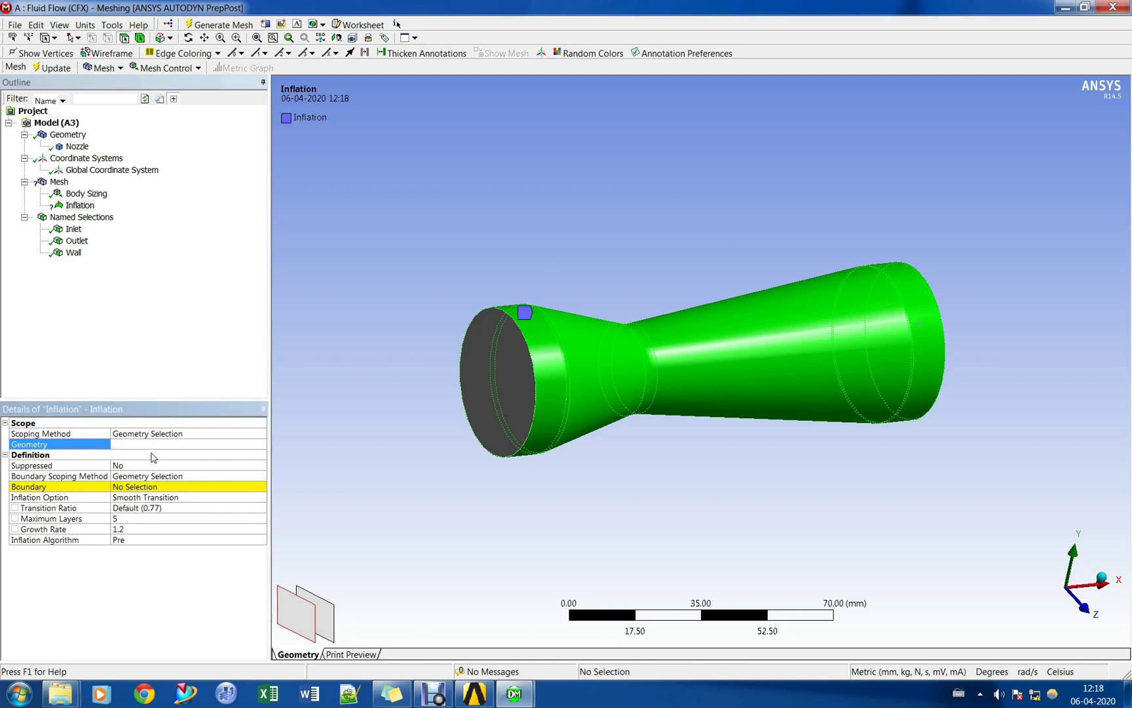
{"action": "left_click", "coordinate": [215, 489]}
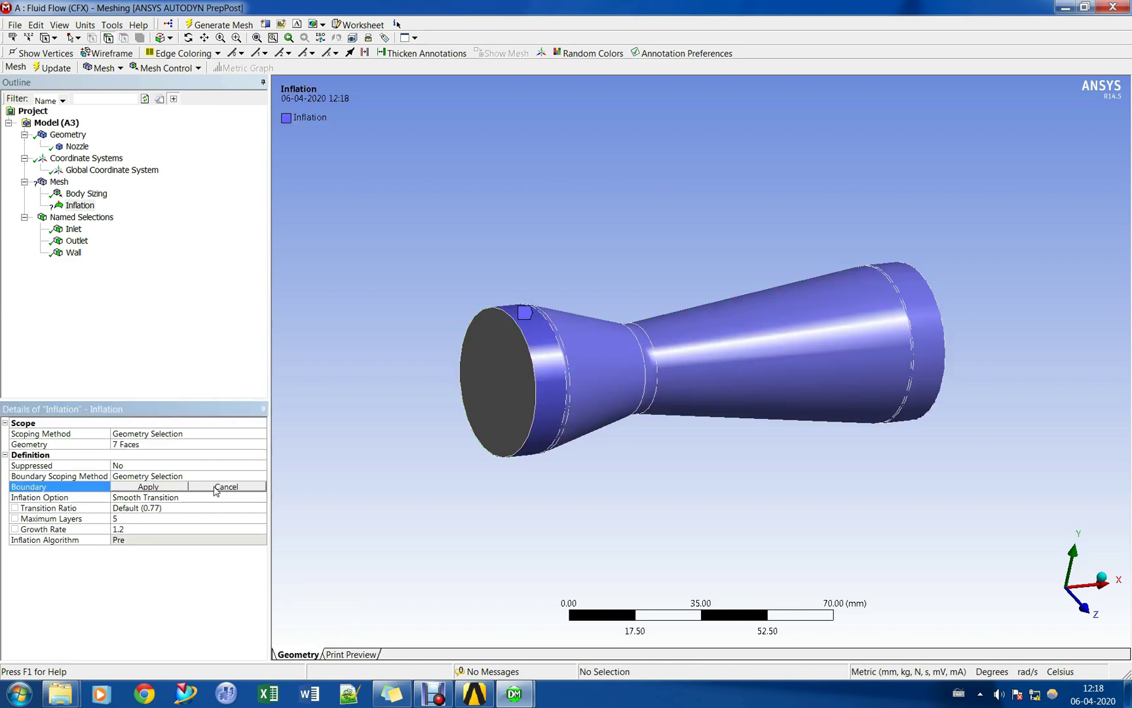
Rescope the inflation's geometry to the whole nozzle body.
{"action": "left_click", "coordinate": [139, 444]}
{"action": "left_click", "coordinate": [140, 37]}
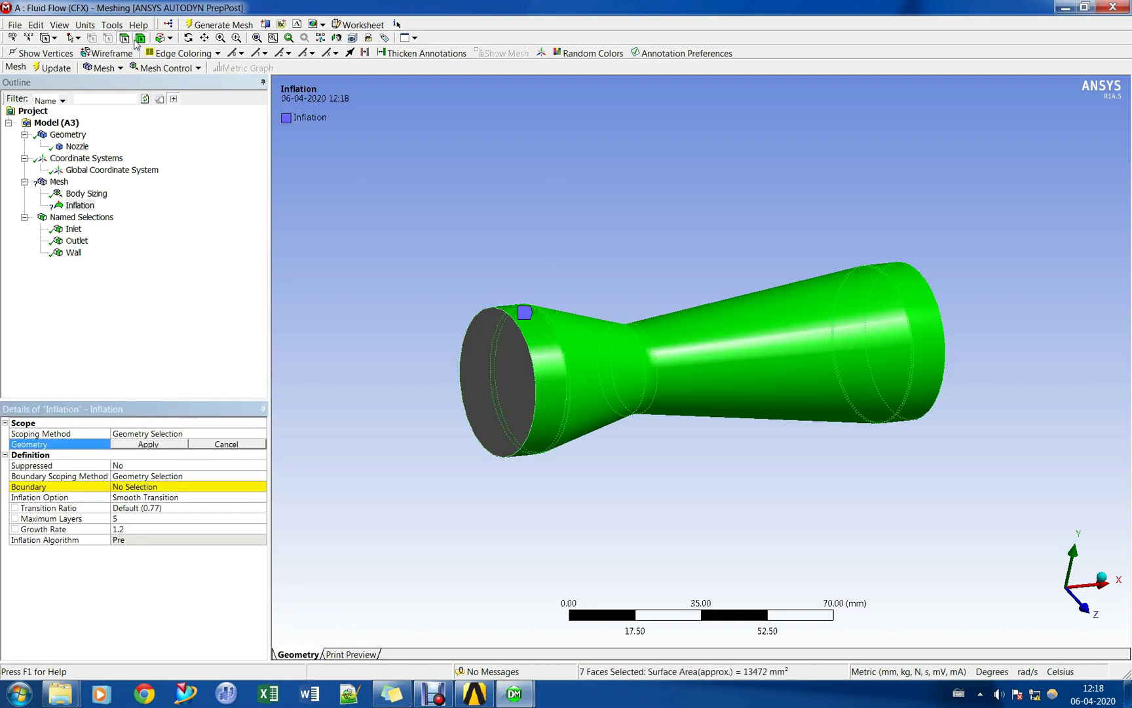
{"action": "left_click", "coordinate": [736, 367]}
{"action": "left_click", "coordinate": [172, 446]}
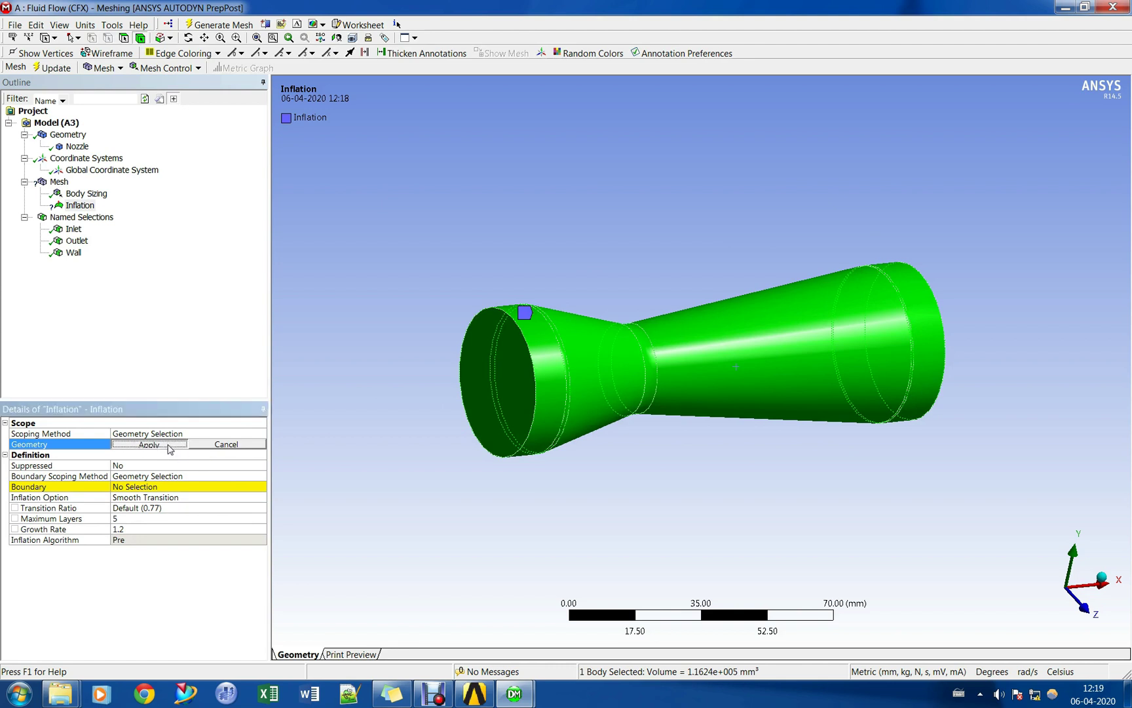
Assign all seven outer side faces between the inlet and outlet as the inflation's boundary.
{"action": "left_click", "coordinate": [144, 487]}
{"action": "left_click", "coordinate": [570, 355]}
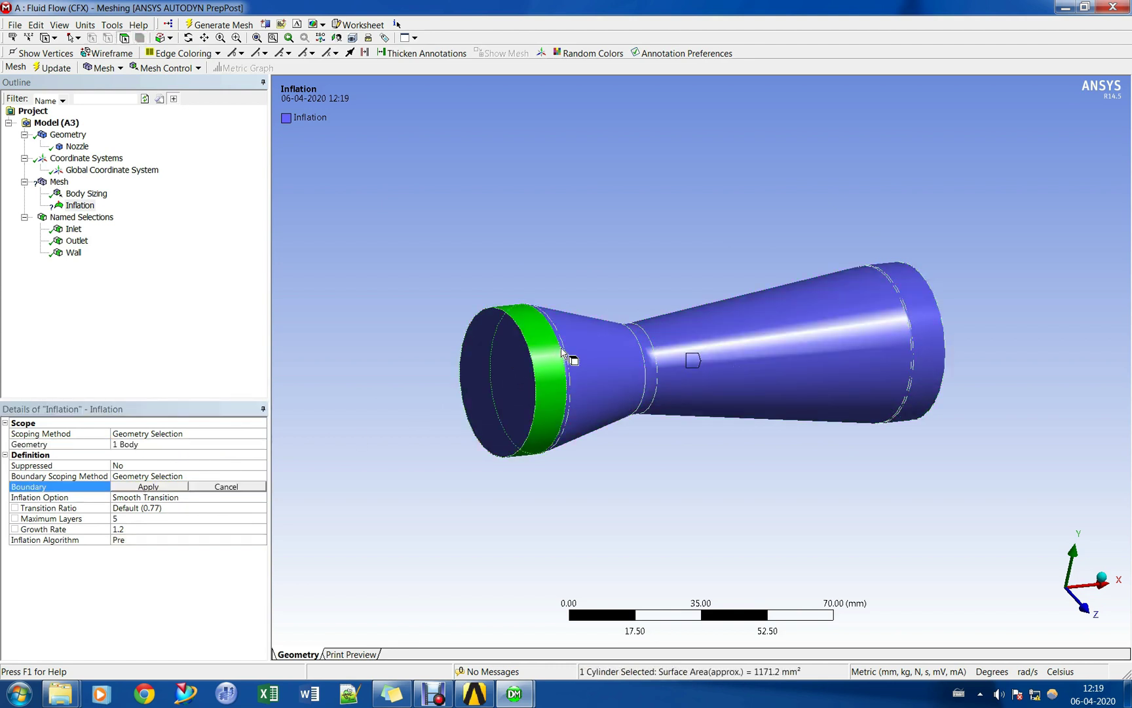
{"action": "left_click", "coordinate": [619, 354], "text": "ctrl"}
{"action": "left_click", "coordinate": [684, 347], "text": "ctrl"}
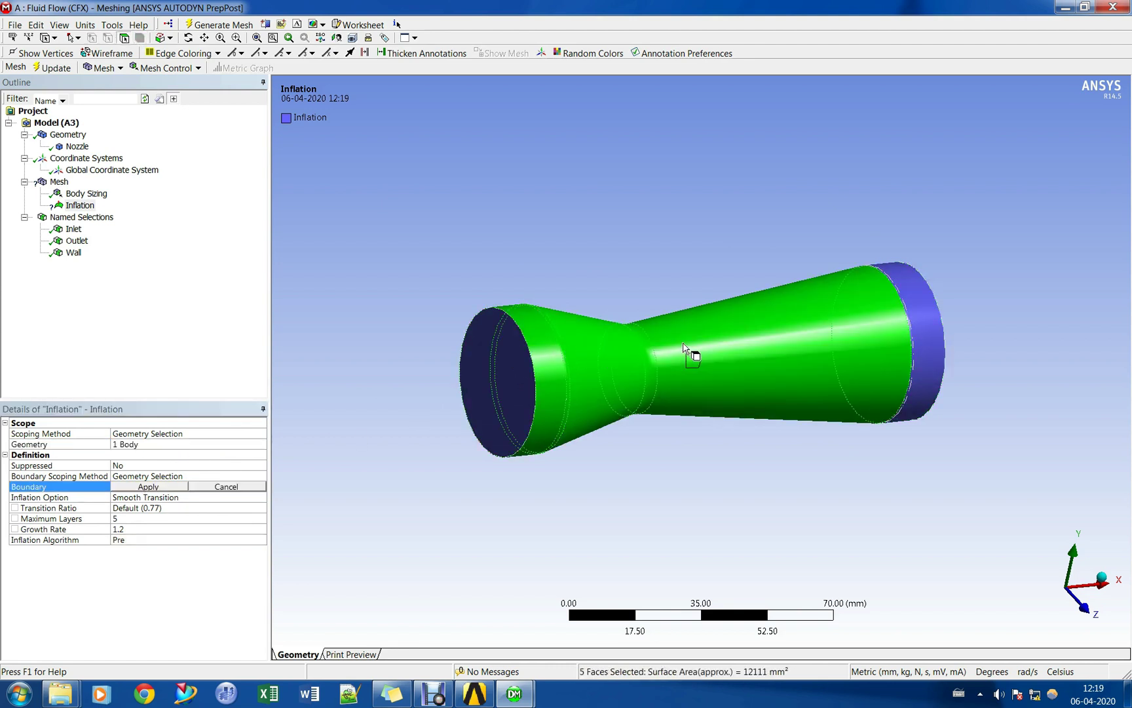
{"action": "left_click", "coordinate": [891, 321], "text": "ctrl"}
{"action": "left_click", "coordinate": [914, 313], "text": "ctrl"}
{"action": "left_click", "coordinate": [144, 487]}
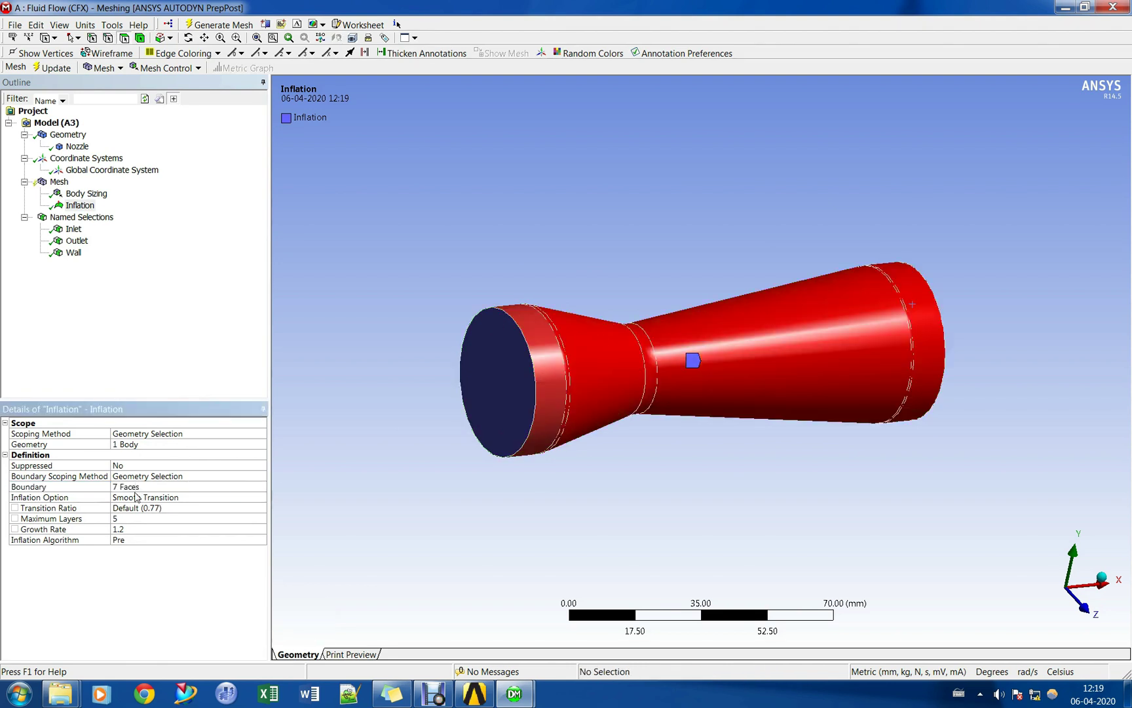
Set the inflation option to Total Thickness with a maximum thickness of 2 mm and a growth rate of 1.4.
{"action": "left_click", "coordinate": [214, 501]}
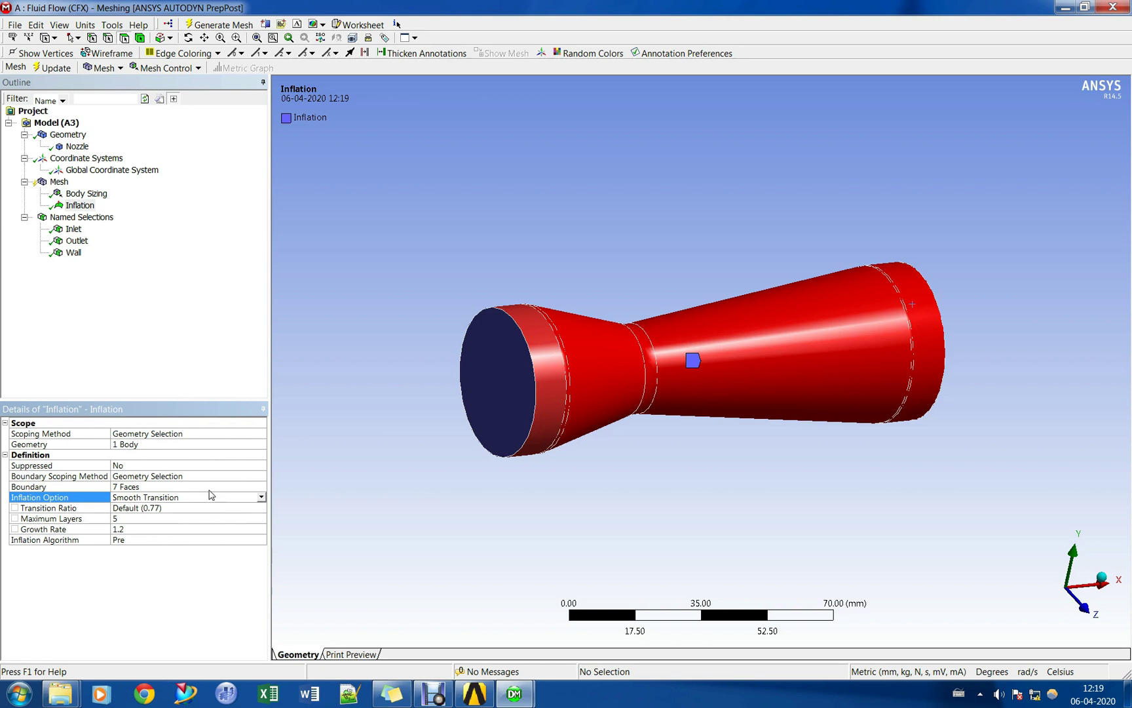
{"action": "double_click", "coordinate": [238, 501]}
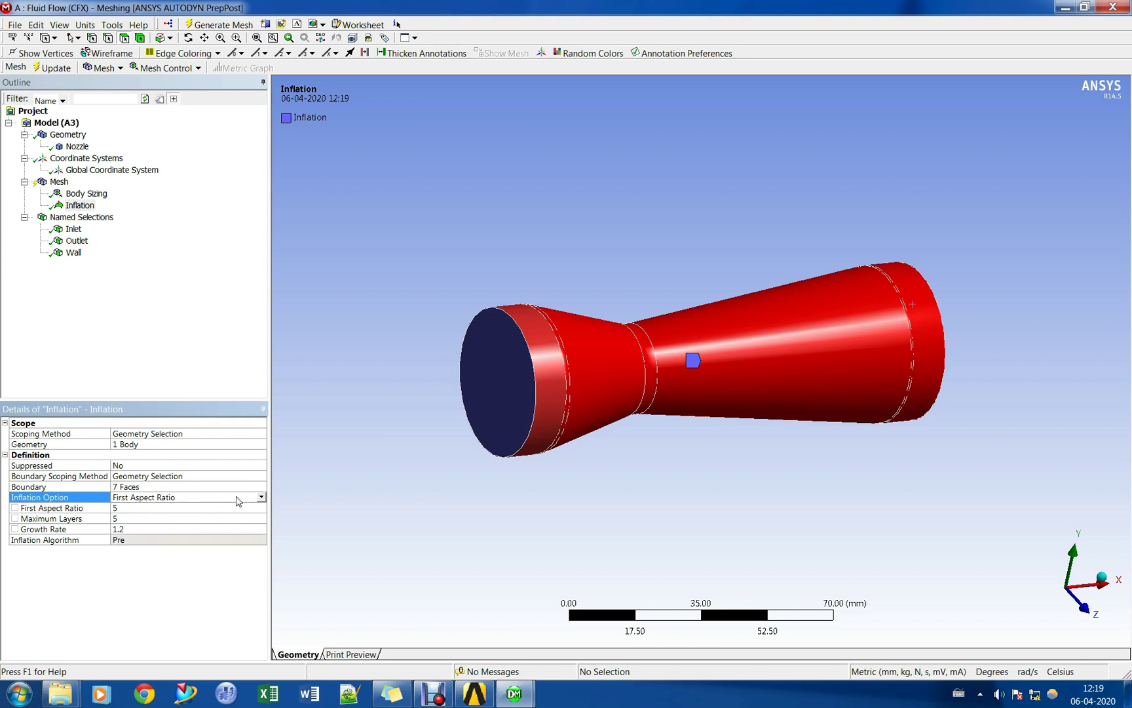
{"action": "double_click", "coordinate": [237, 501]}
{"action": "double_click", "coordinate": [215, 501]}
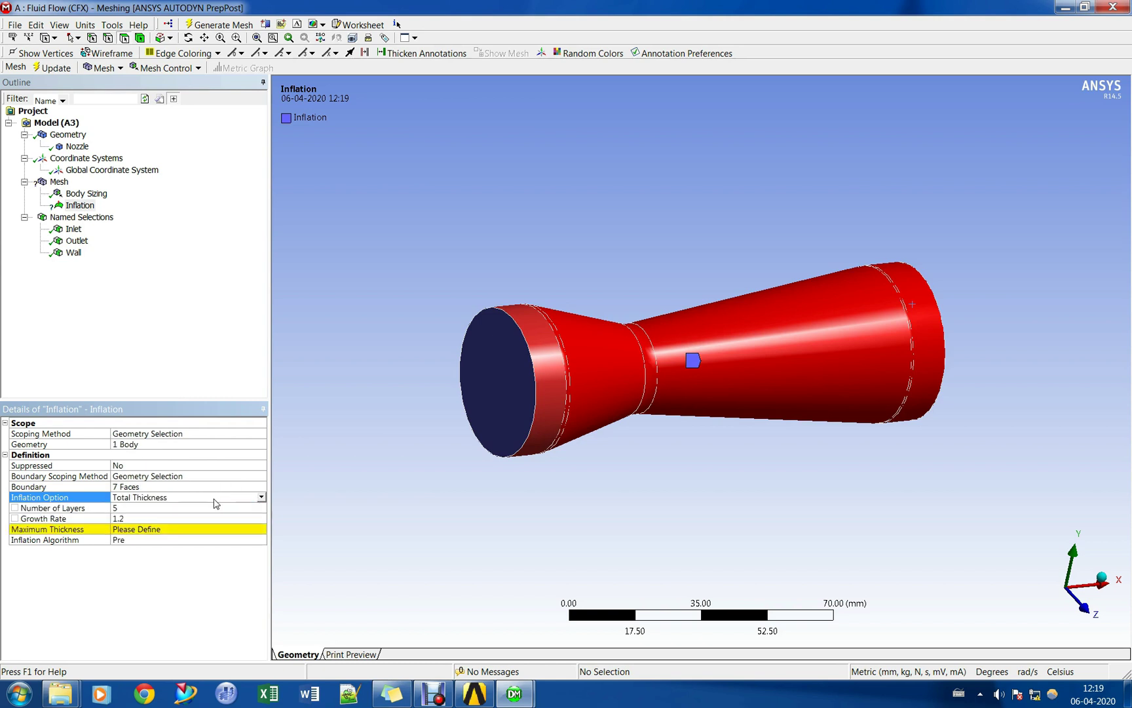
{"action": "left_click", "coordinate": [190, 530]}
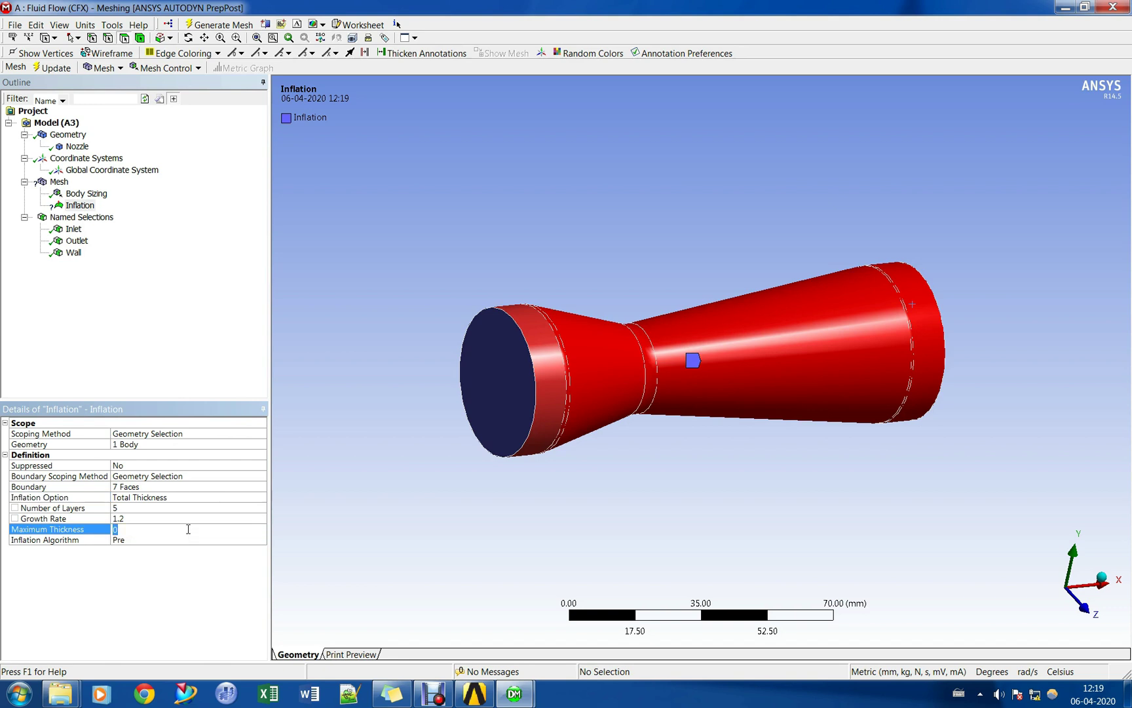
{"action": "left_click", "coordinate": [186, 520]}
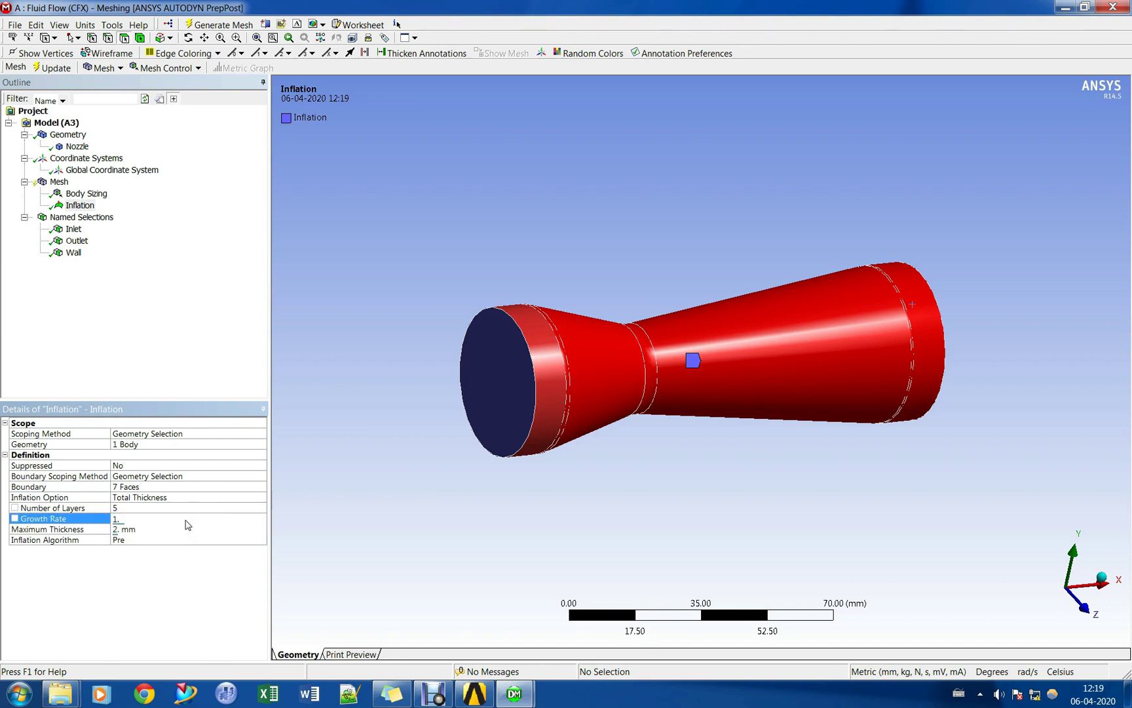
{"action": "type", "text": "1.4"}
Generate the mesh and examine the inflation layers around the edge of the nozzle's inlet face.
{"action": "right_click", "coordinate": [60, 182]}
{"action": "left_click", "coordinate": [151, 225]}
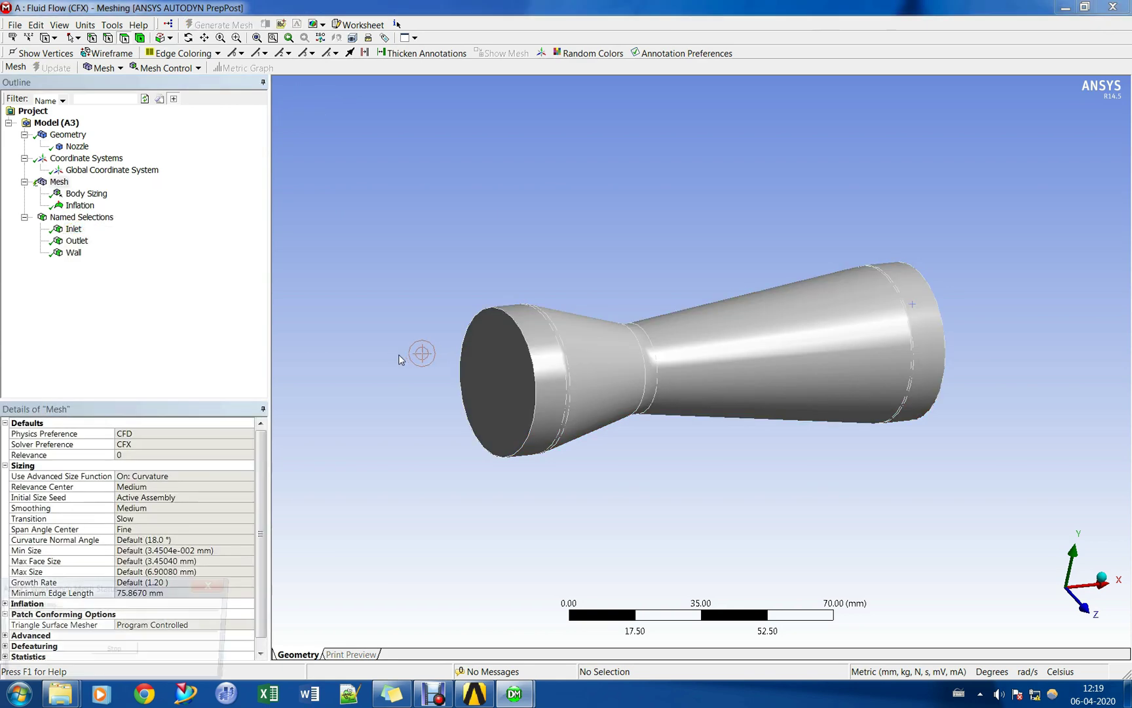
{"action": "scroll", "coordinate": [398, 354], "scroll_direction": "up", "scroll_amount": 5}
{"action": "middle_click", "coordinate": [462, 388]}
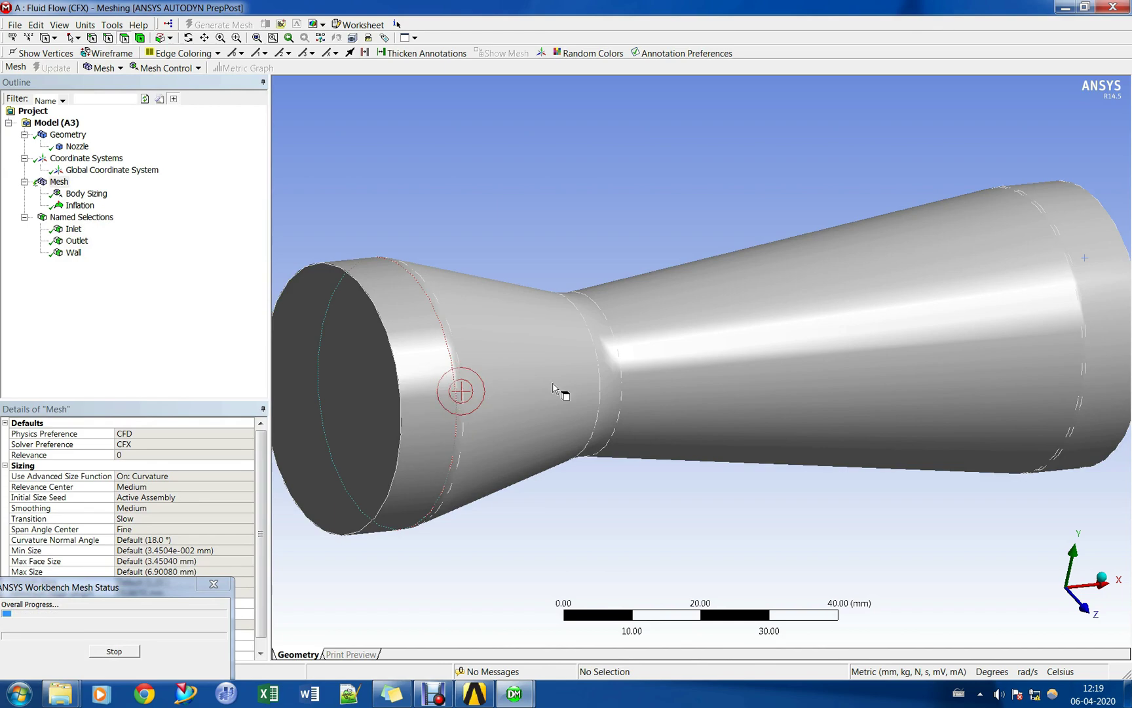
{"action": "mouse_move", "coordinate": [478, 421]}
{"action": "middle_mouse_down"}
{"action": "mouse_move", "coordinate": [599, 404]}
{"action": "mouse_move", "coordinate": [607, 392]}
{"action": "mouse_move", "coordinate": [588, 413]}
{"action": "middle_mouse_up"}
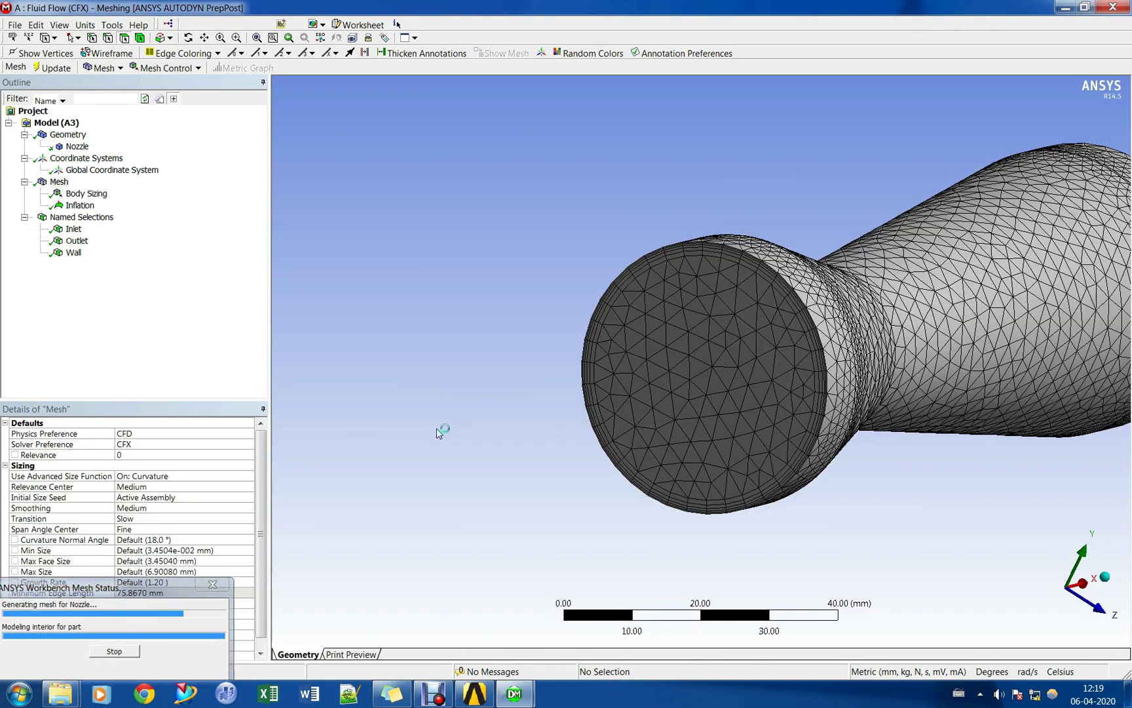
{"action": "middle_click_drag", "start_coordinate": [437, 430], "coordinate": [599, 328]}
{"action": "scroll", "coordinate": [532, 341], "scroll_direction": "up", "scroll_amount": 4}
{"action": "scroll", "coordinate": [536, 268], "scroll_direction": "up", "scroll_amount": 5}
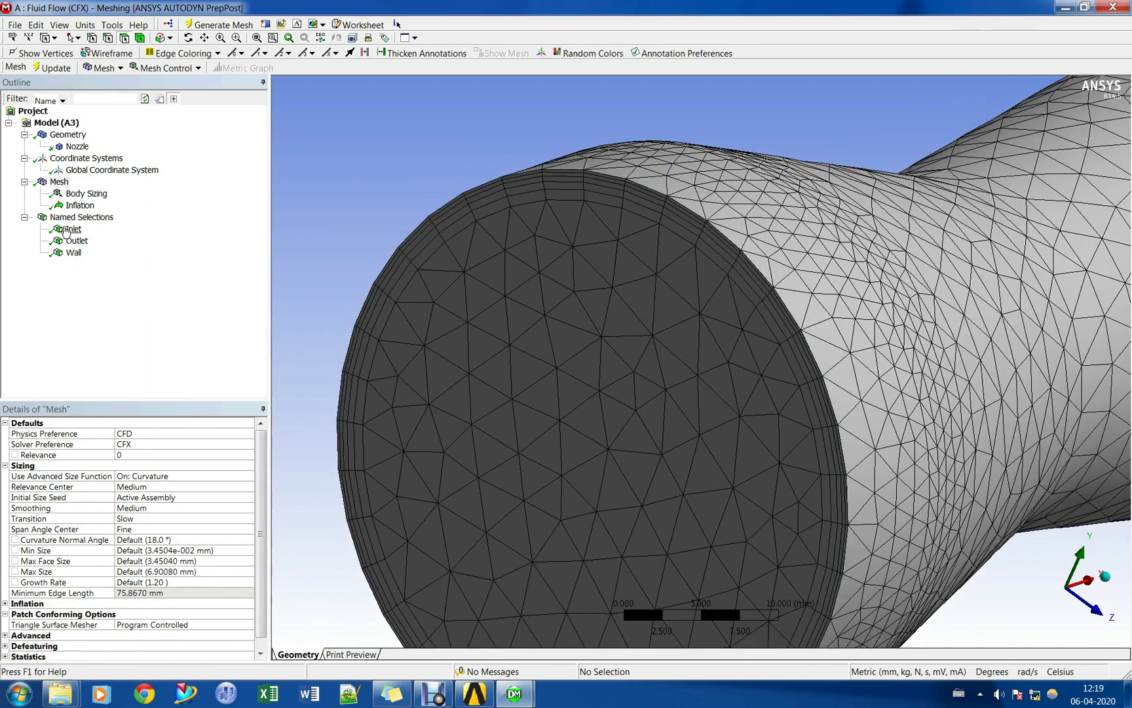
Review the inflation's growth rate and change its maximum thickness.
{"action": "left_click", "coordinate": [79, 205]}
{"action": "left_click", "coordinate": [166, 518]}
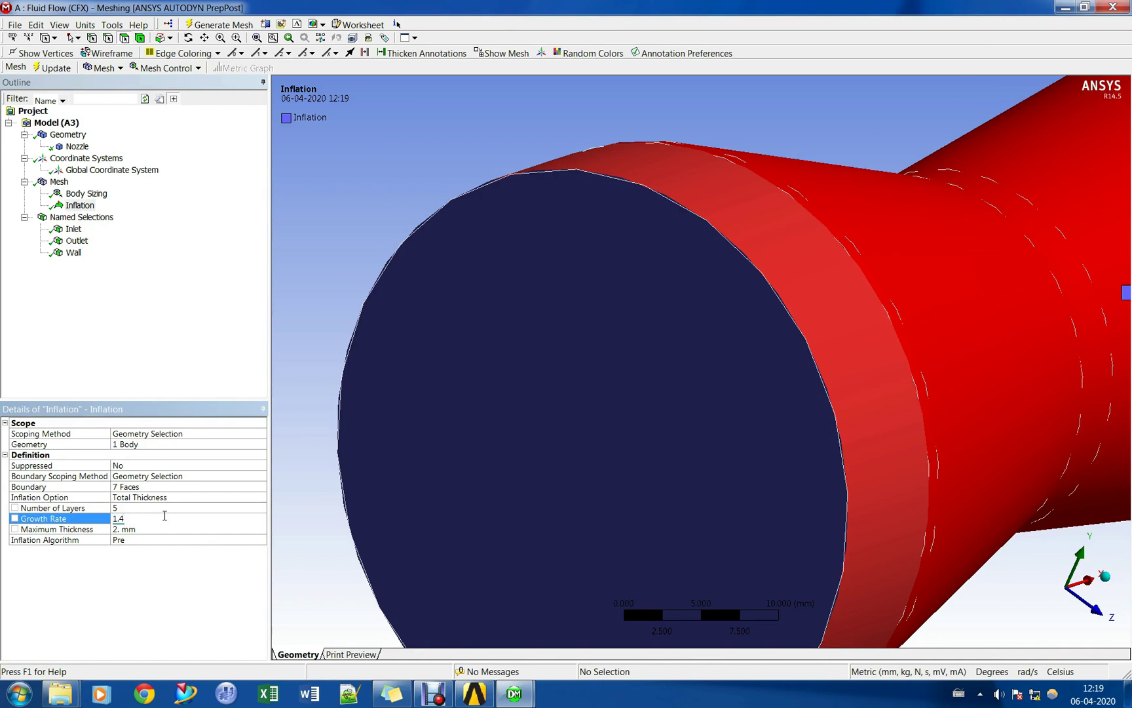
{"action": "left_click", "coordinate": [167, 529]}
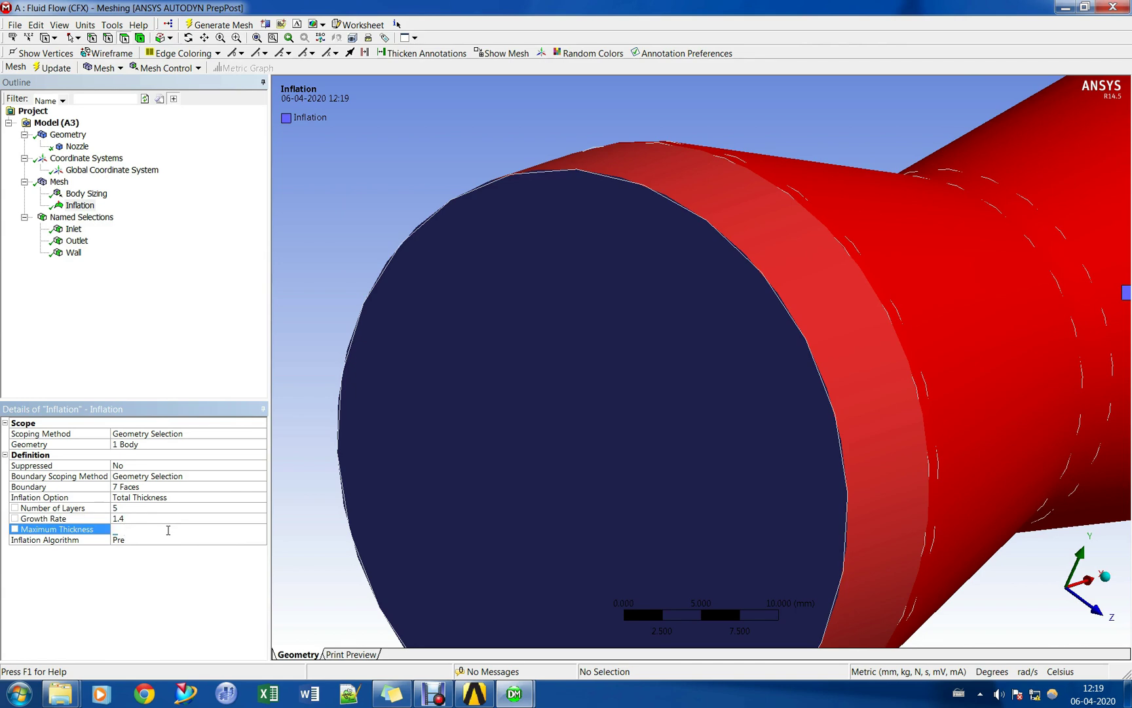
Regenerate the mesh with the modified inflation settings and examine the layers at the inlet face's edge up close.
{"action": "right_click", "coordinate": [59, 182]}
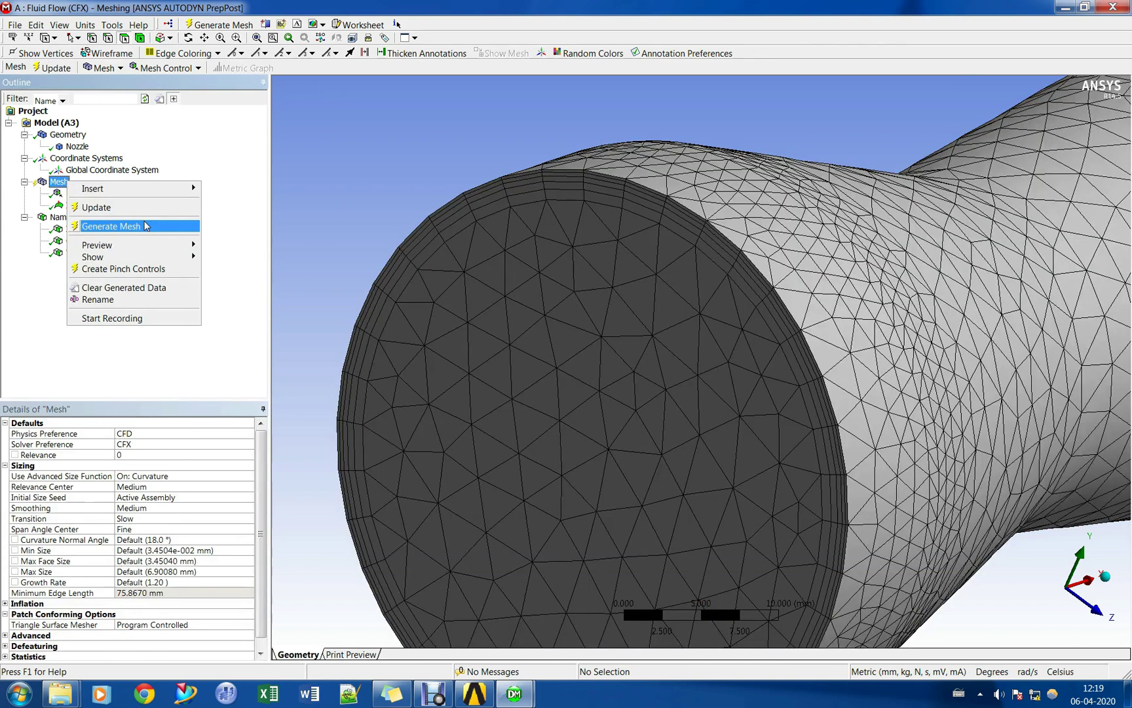
{"action": "left_click", "coordinate": [111, 226]}
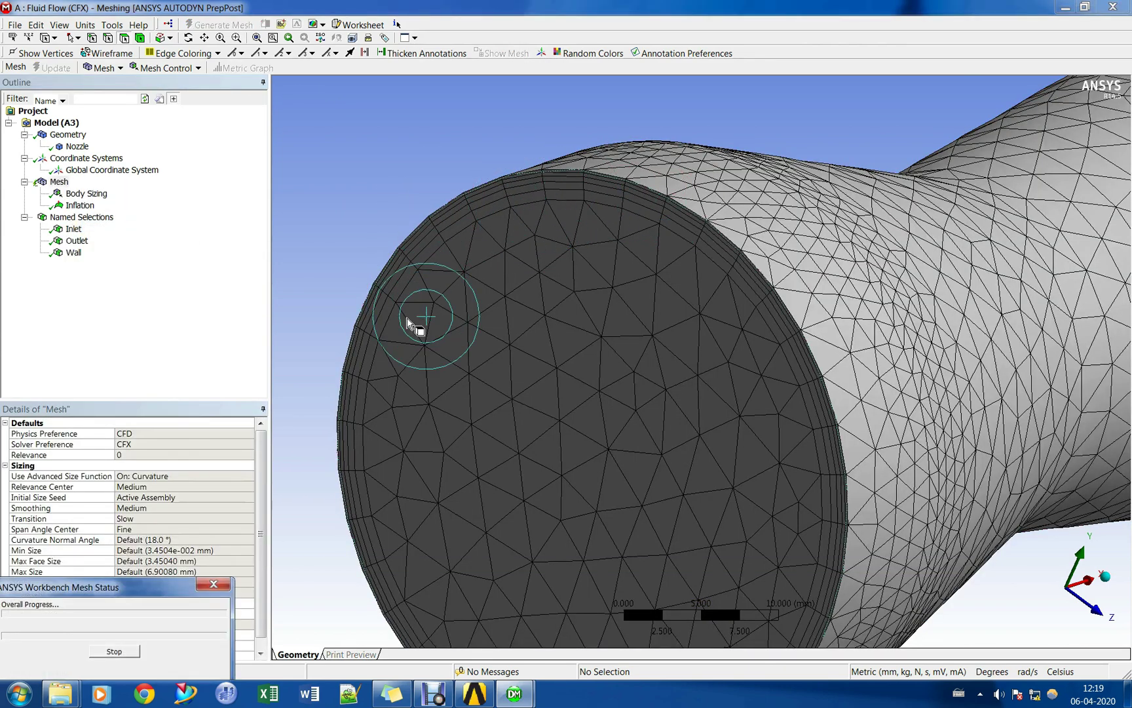
{"action": "scroll", "coordinate": [360, 269], "scroll_direction": "up", "scroll_amount": 10}
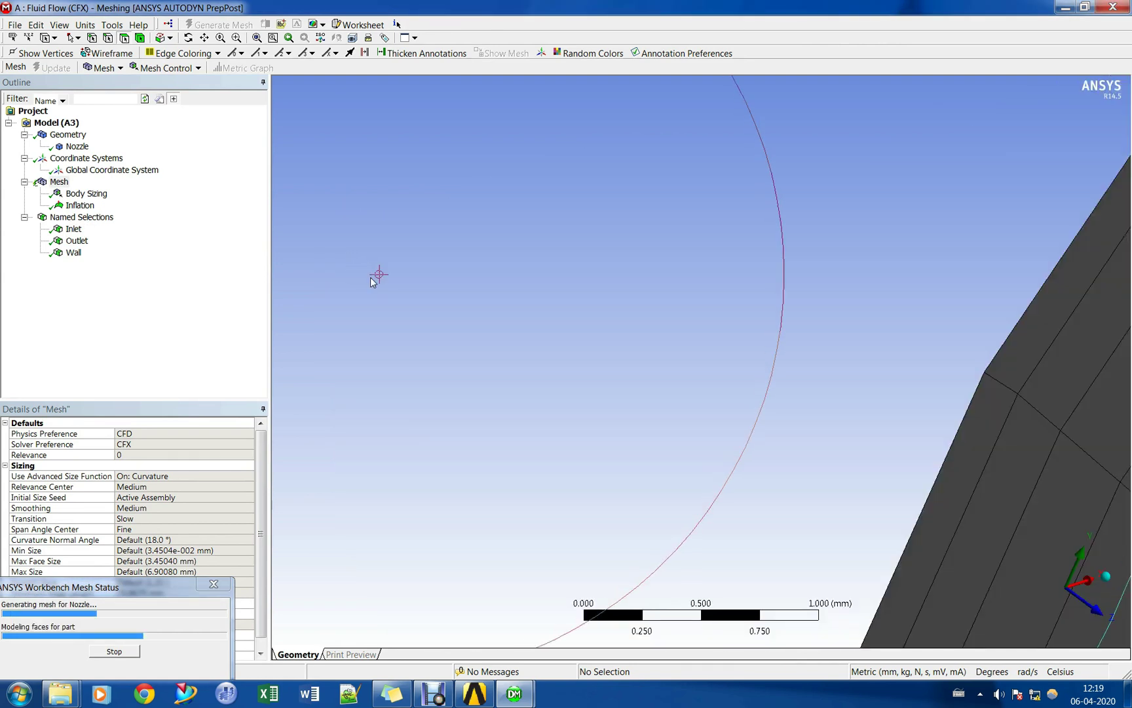
{"action": "scroll", "coordinate": [536, 304], "scroll_direction": "down", "scroll_amount": 3}
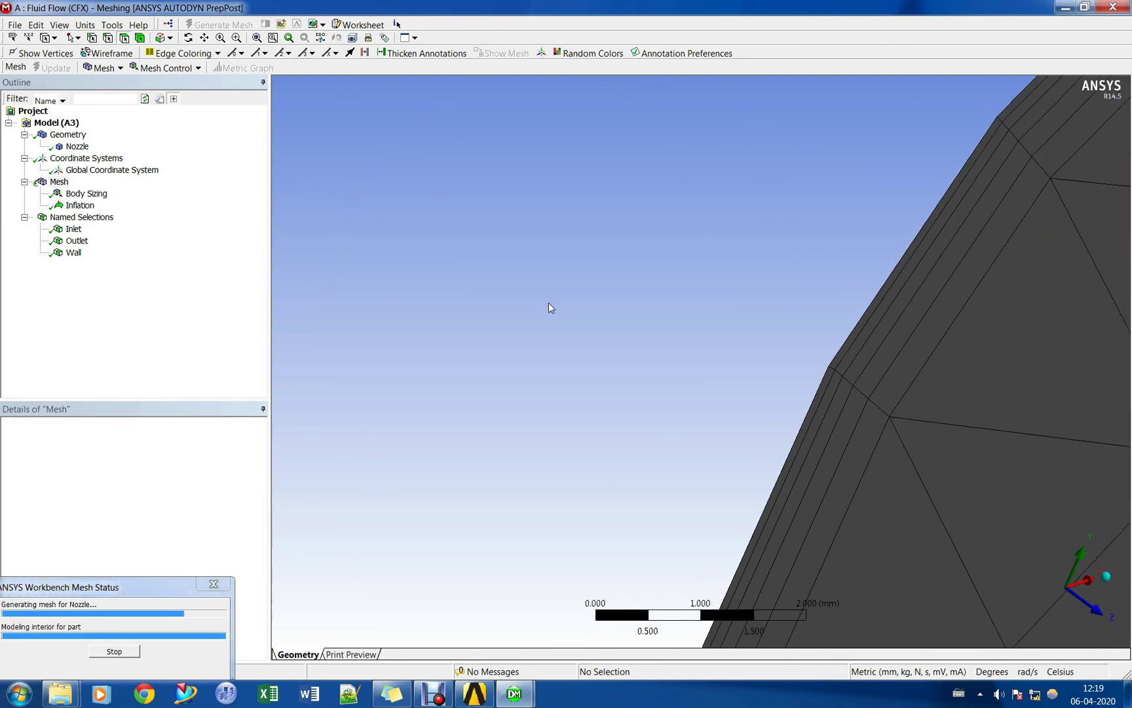
Examine the regenerated mesh over the whole nozzle and the inflation layers at the edge of its opposite end face.
{"action": "scroll", "coordinate": [642, 334], "scroll_direction": "down", "scroll_amount": 8}
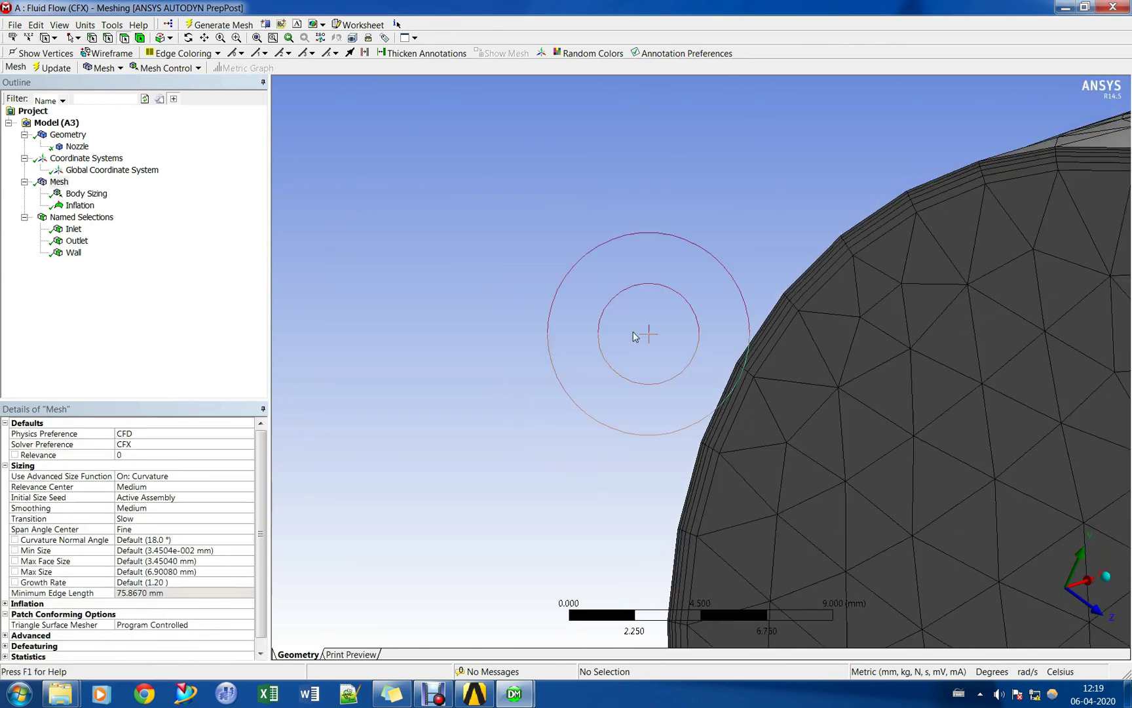
{"action": "scroll", "coordinate": [846, 344], "scroll_direction": "down", "scroll_amount": 5}
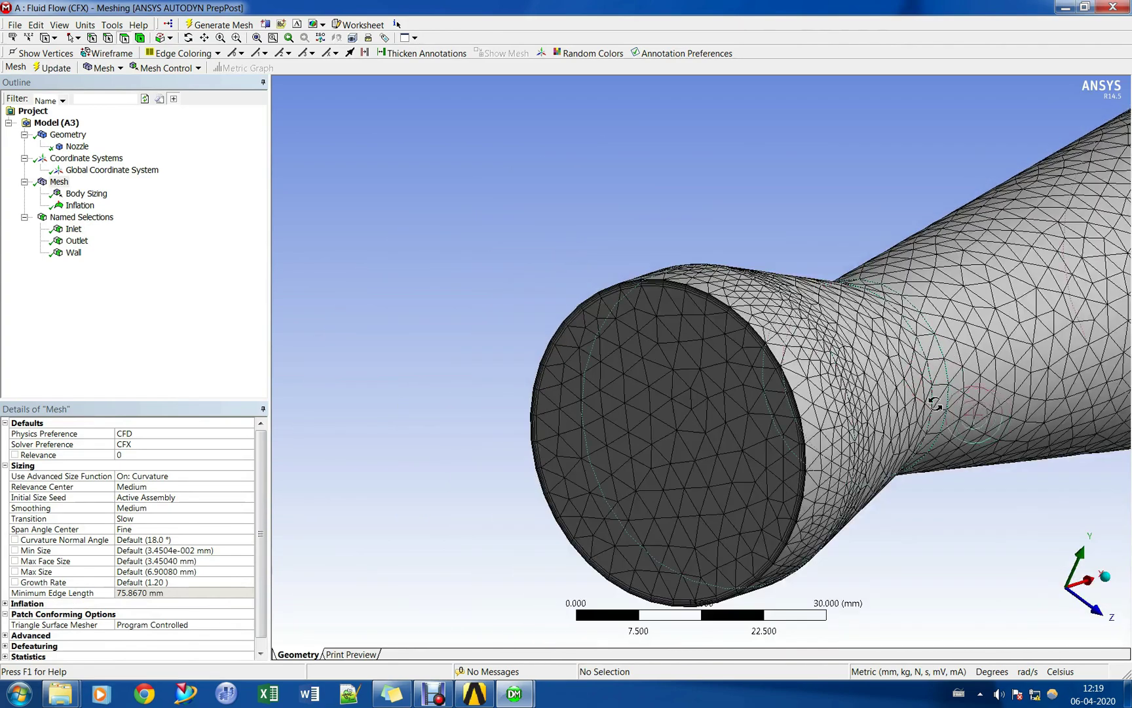
{"action": "middle_click_drag", "start_coordinate": [935, 387], "coordinate": [741, 412]}
{"action": "scroll", "coordinate": [943, 396], "scroll_direction": "down", "scroll_amount": 2}
{"action": "middle_click_drag", "start_coordinate": [943, 396], "coordinate": [593, 393]}
{"action": "scroll", "coordinate": [635, 450], "scroll_direction": "up", "scroll_amount": 6}
Set the inflation's maximum thickness to 0.5 mm, its number of layers to 6 and its growth rate to 1.6.
{"action": "left_click", "coordinate": [80, 206]}
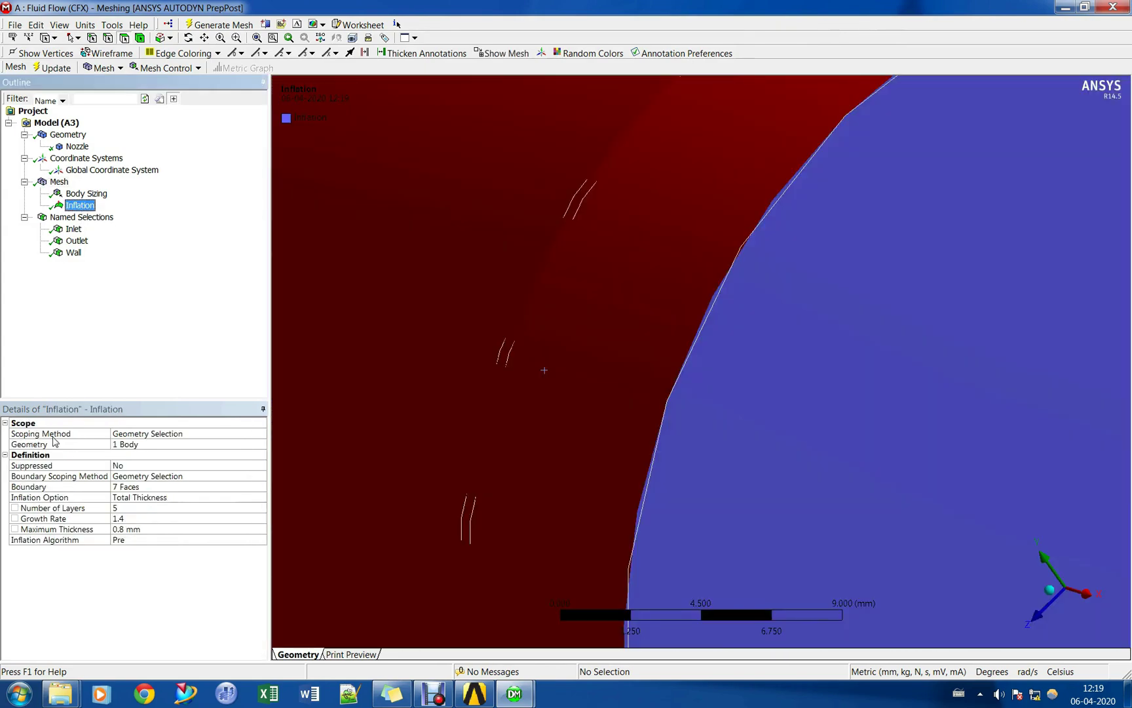
{"action": "left_click", "coordinate": [163, 529]}
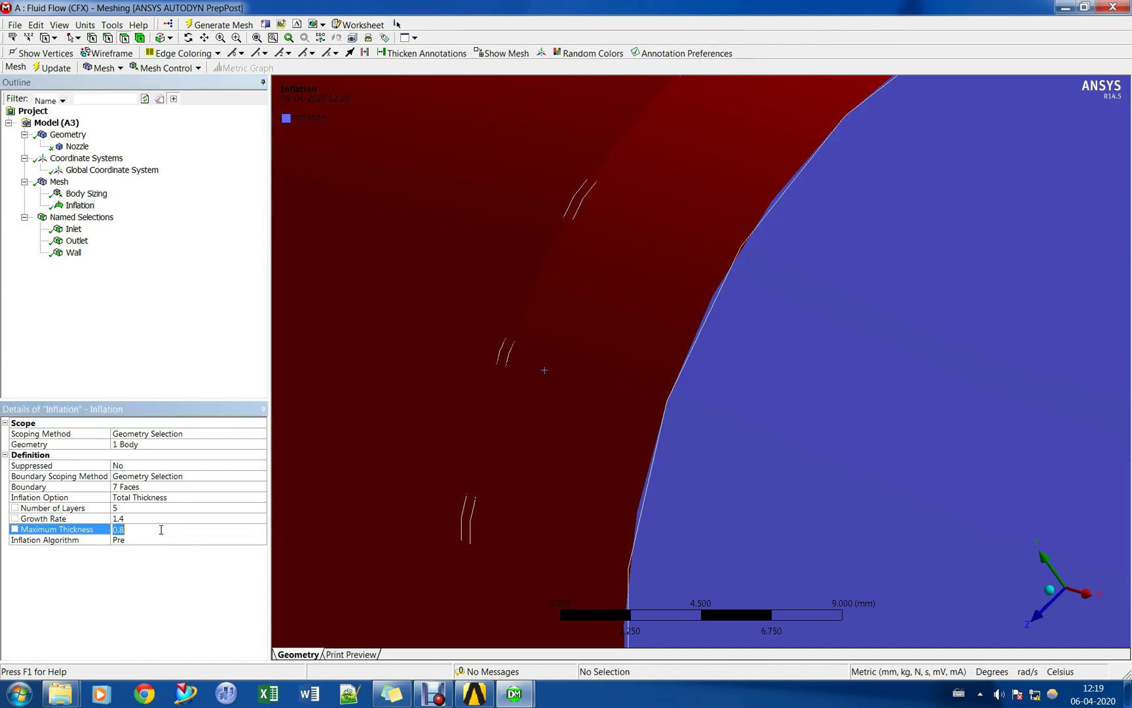
{"action": "key", "text": "Return"}
{"action": "left_click", "coordinate": [126, 508]}
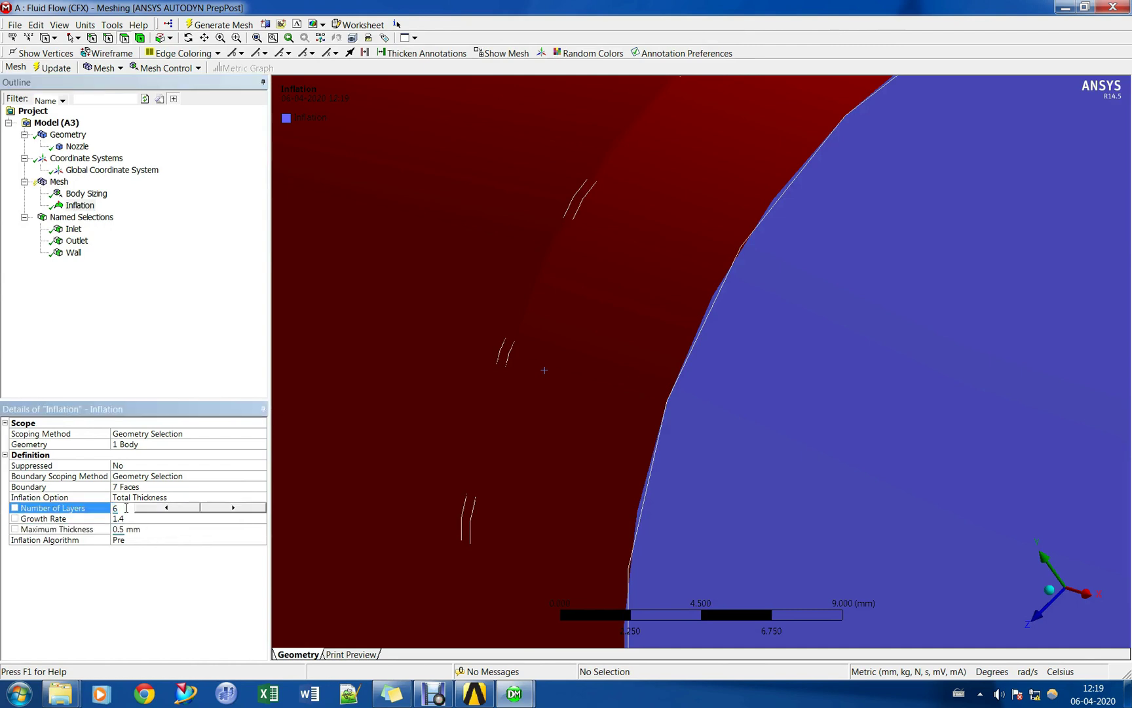
{"action": "key", "text": "Return"}
{"action": "left_click", "coordinate": [133, 519]}
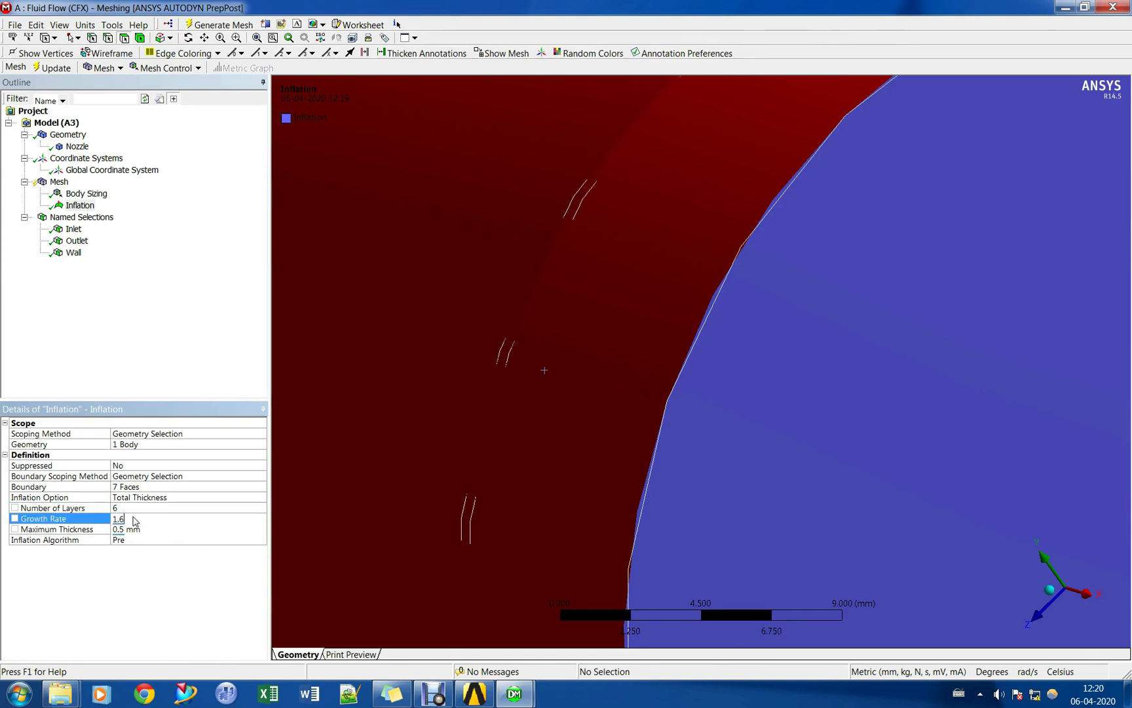
{"action": "type", "text": "1.6"}
Set the body sizing's element size to 3 mm and regenerate the mesh.
{"action": "right_click", "coordinate": [56, 187]}
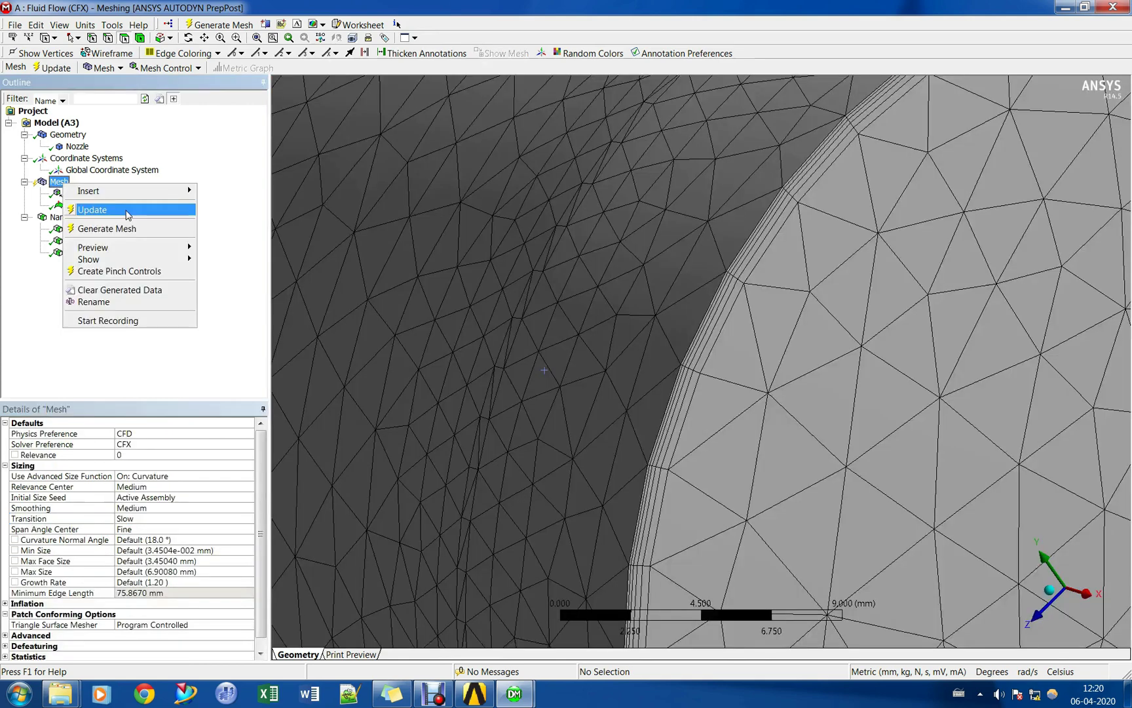
{"action": "left_click", "coordinate": [57, 192]}
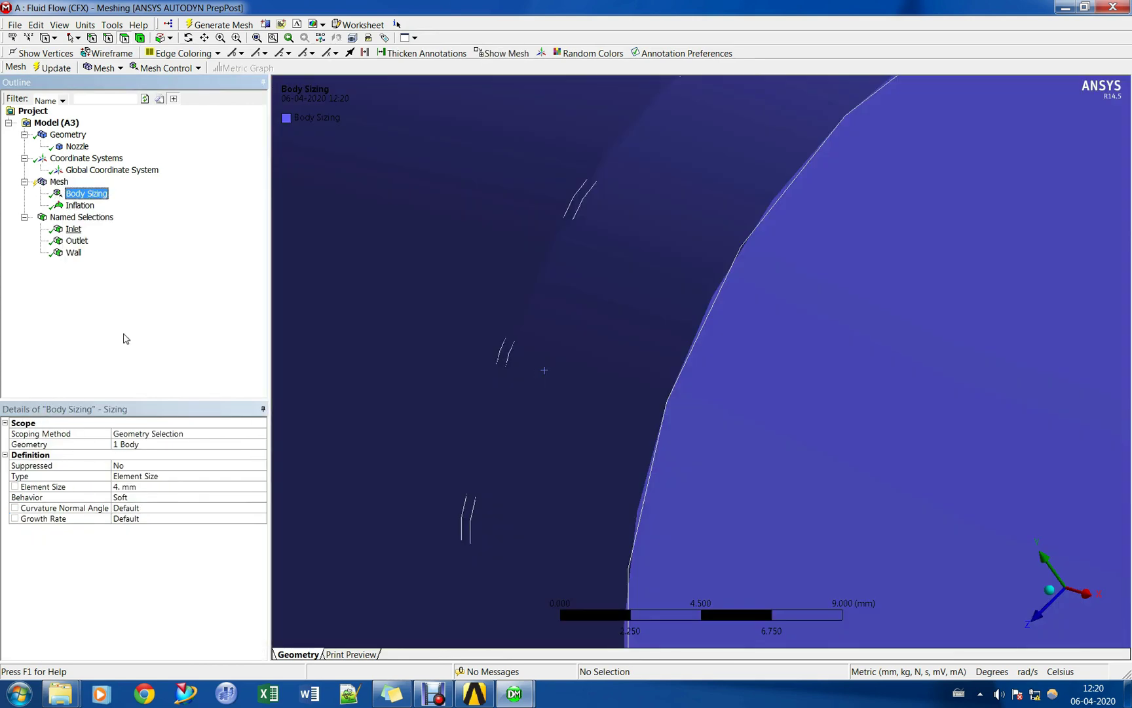
{"action": "left_click", "coordinate": [154, 489]}
{"action": "key", "text": "Return"}
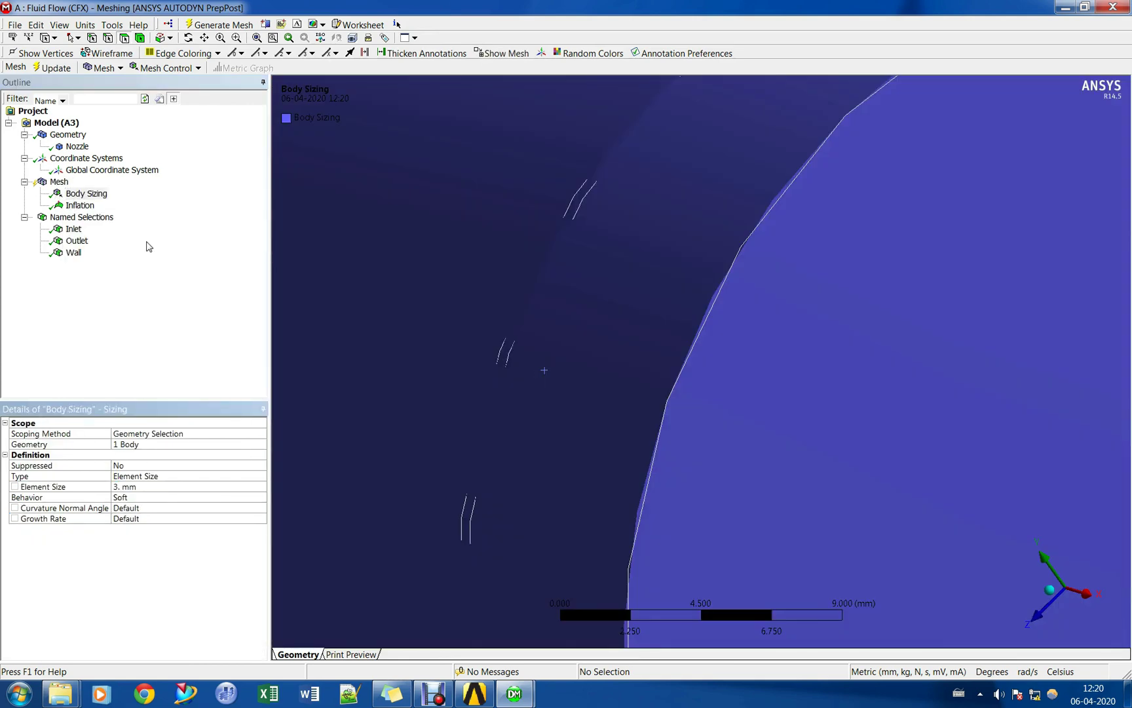
{"action": "right_click", "coordinate": [60, 183]}
{"action": "left_click", "coordinate": [105, 229]}
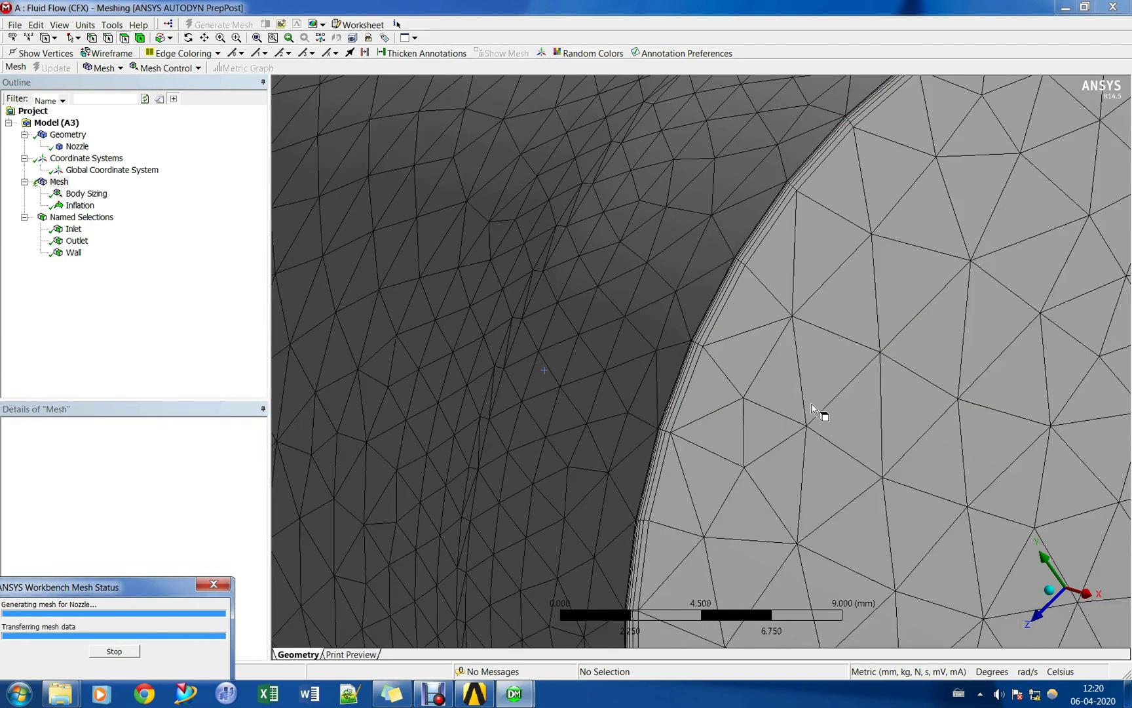
Examine the refined nozzle mesh from both ends, including its inlet and outlet faces and the wall.
{"action": "scroll", "coordinate": [810, 418], "scroll_direction": "down", "scroll_amount": 3}
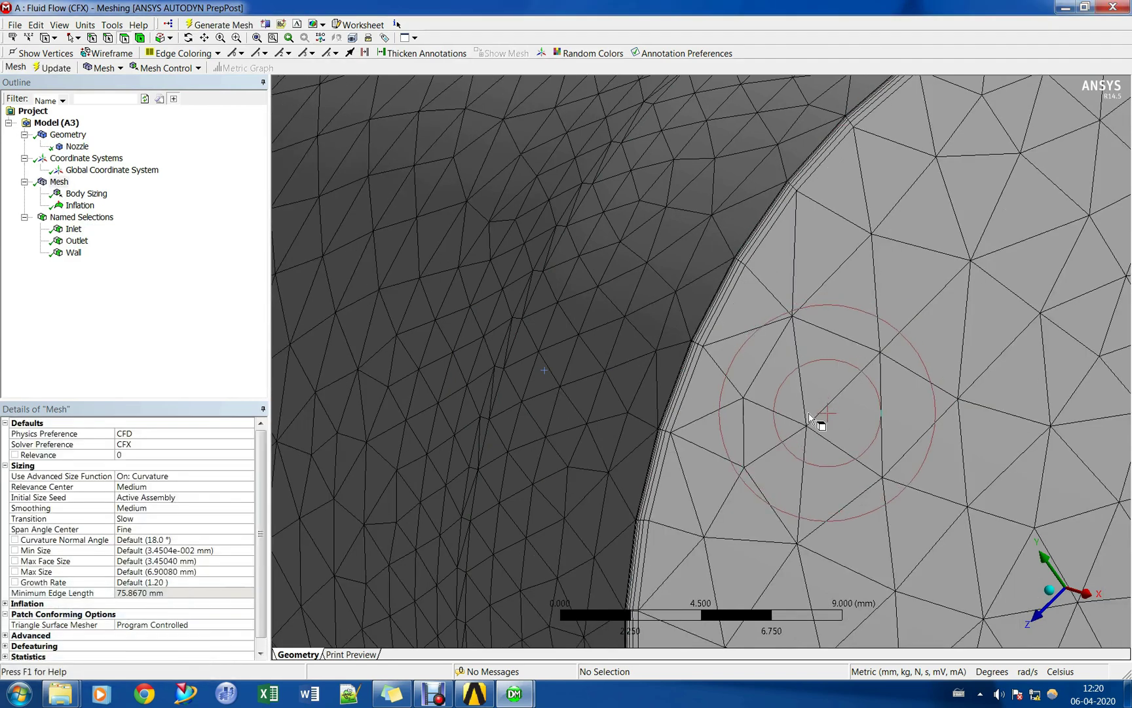
{"action": "left_click", "coordinate": [702, 458]}
{"action": "scroll", "coordinate": [707, 448], "scroll_direction": "down", "scroll_amount": 2}
{"action": "scroll", "coordinate": [707, 448], "scroll_direction": "down", "scroll_amount": 3}
{"action": "left_click", "coordinate": [530, 524]}
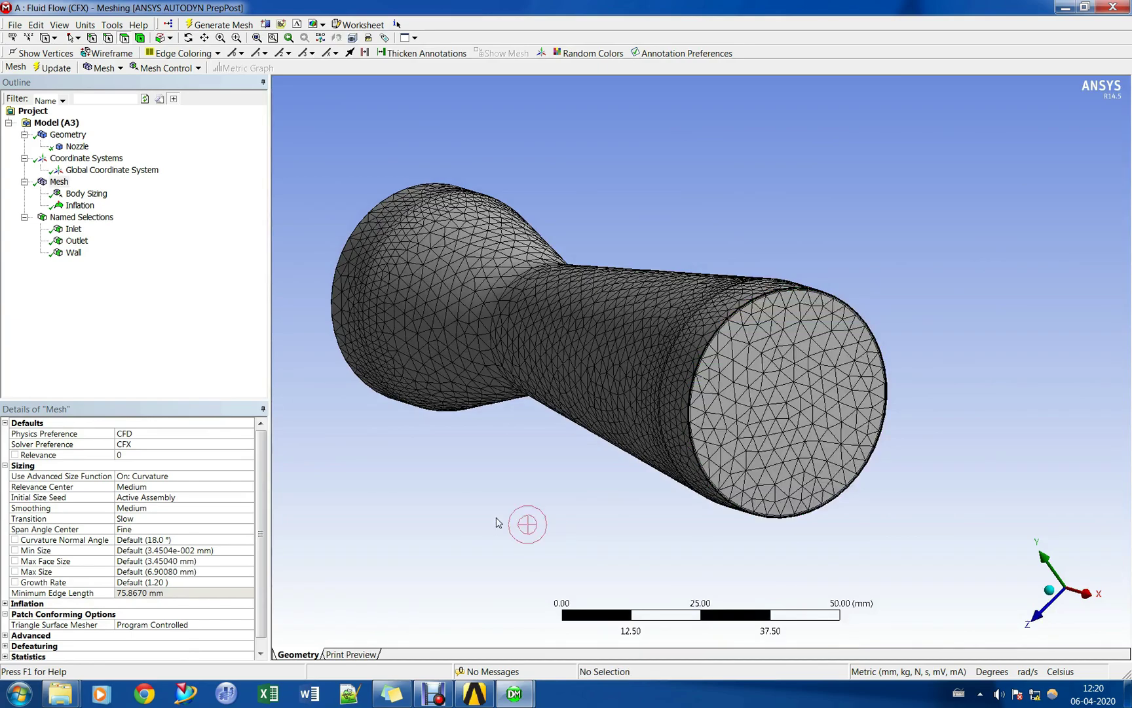
{"action": "middle_click_drag", "start_coordinate": [531, 525], "coordinate": [773, 501]}
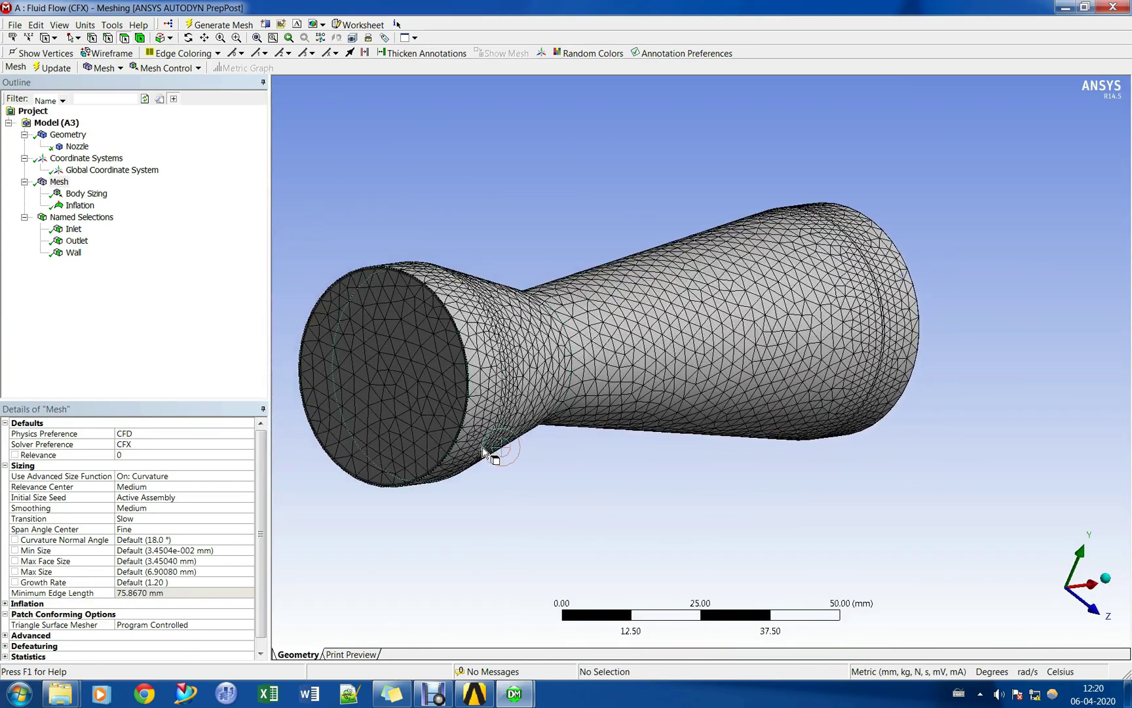
{"action": "middle_click_drag", "start_coordinate": [492, 454], "coordinate": [409, 427]}
{"action": "scroll", "coordinate": [493, 430], "scroll_direction": "down", "scroll_amount": 5}
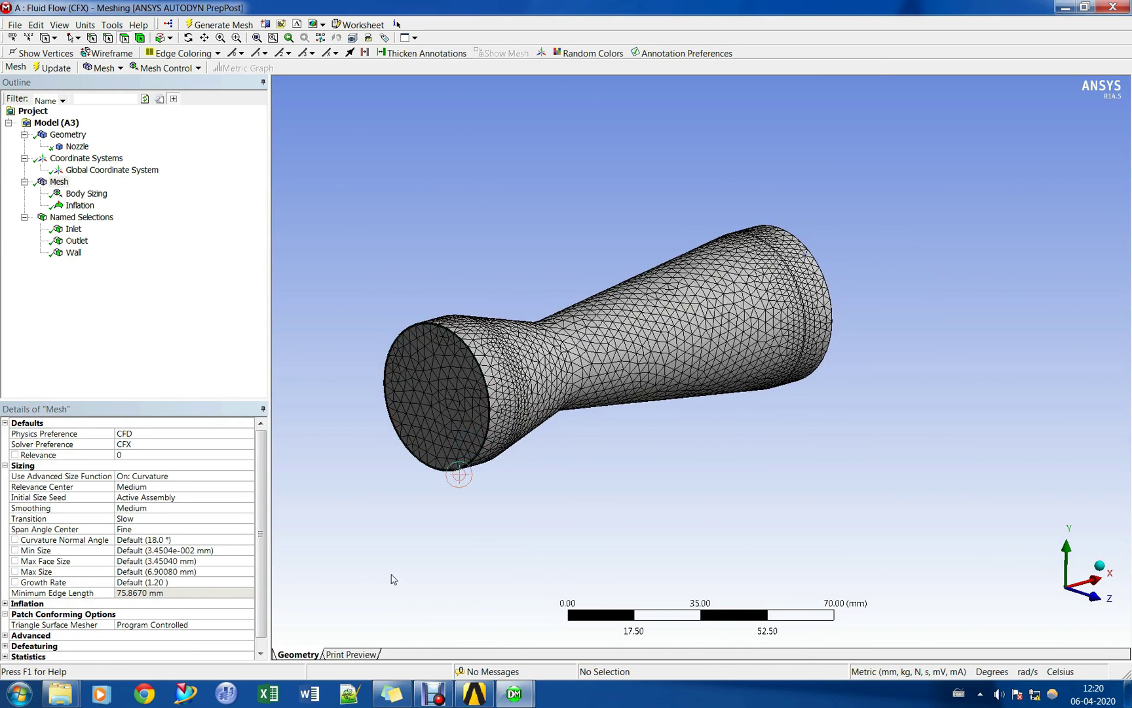
Switch to the Workbench project and update it with the finished mesh.
{"action": "left_click", "coordinate": [475, 694]}
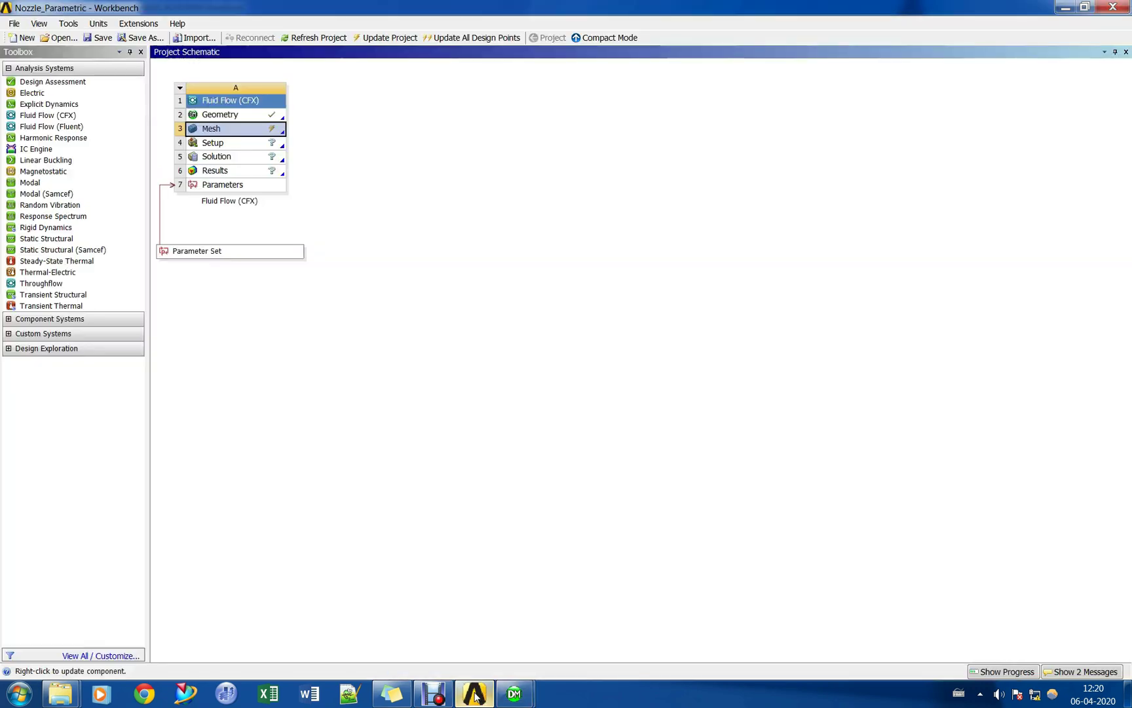
{"action": "left_click", "coordinate": [386, 37]}
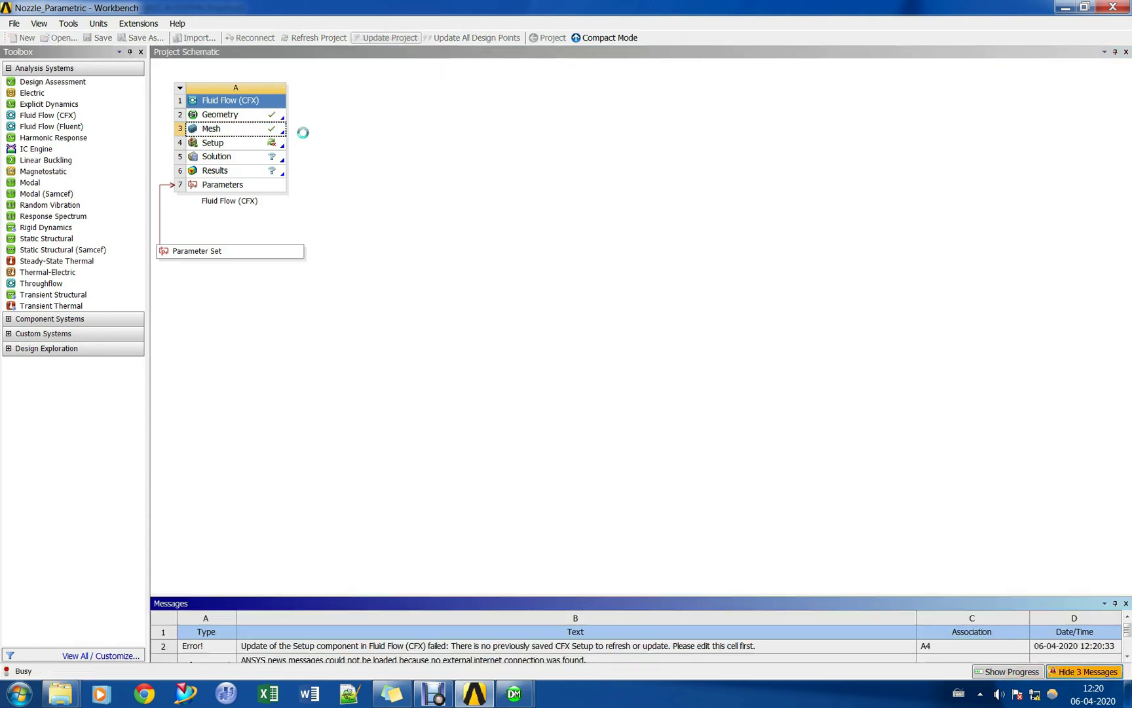
{"action": "left_click", "coordinate": [645, 352]}
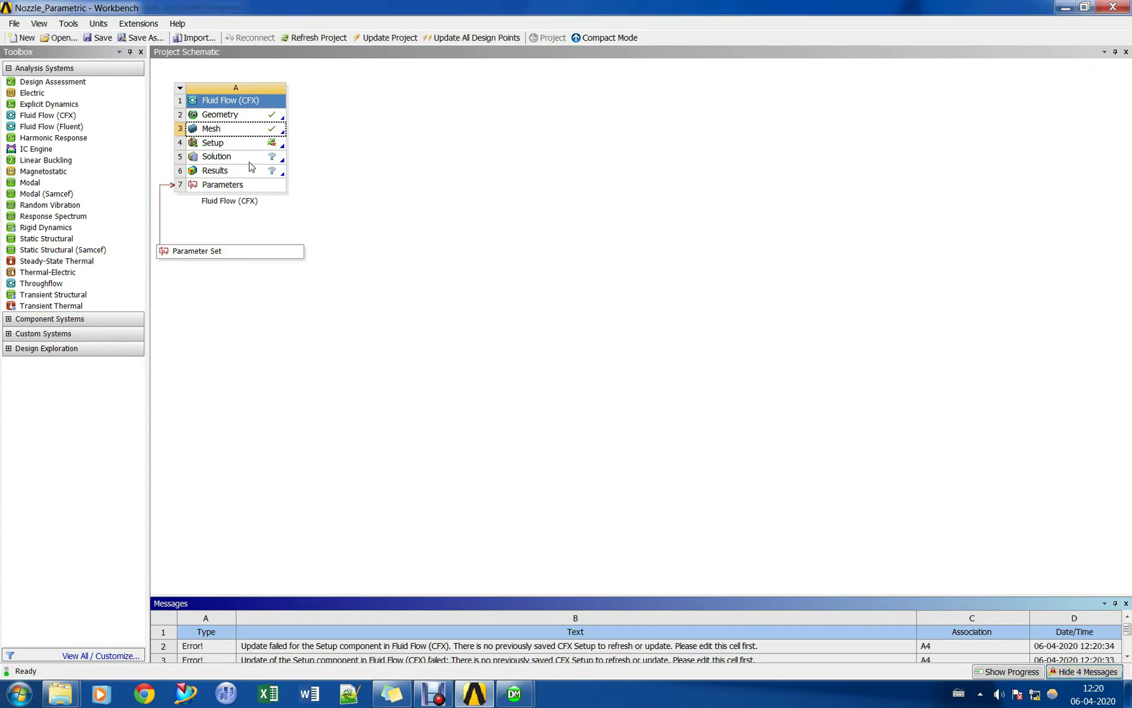
Open the Fluid Flow (CFX) Setup for editing in CFX-Pre and close the DesignModeler and Meshing windows.
{"action": "left_click", "coordinate": [238, 142]}
{"action": "right_click", "coordinate": [235, 142]}
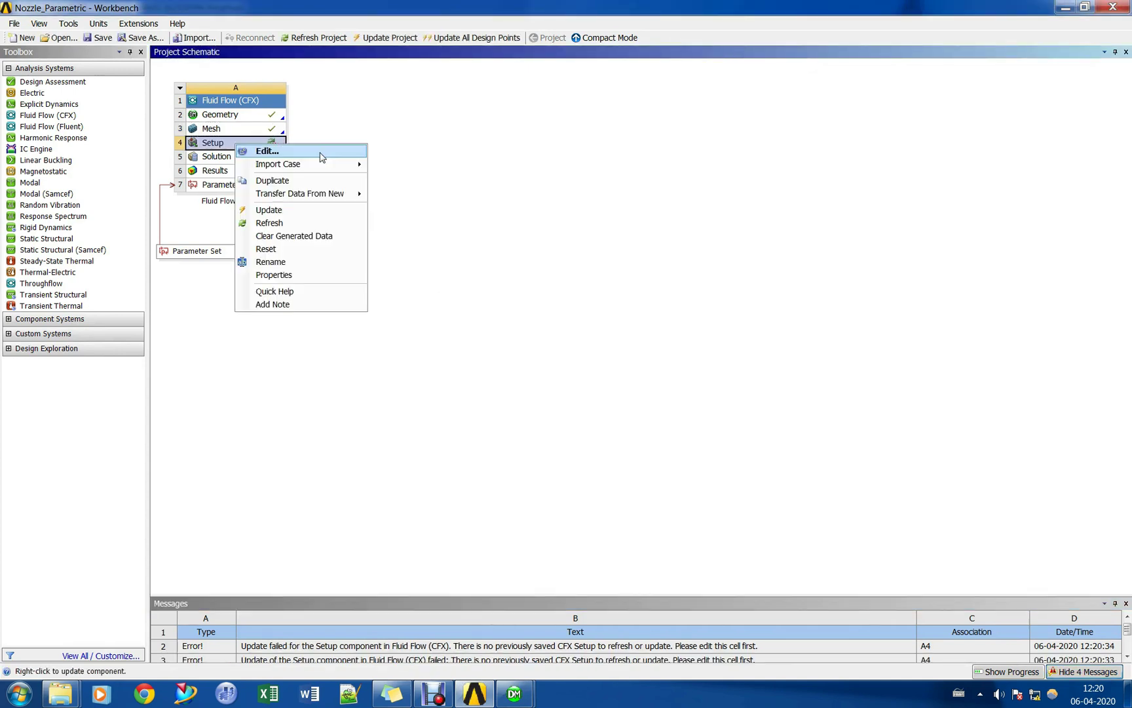
{"action": "left_click", "coordinate": [357, 152]}
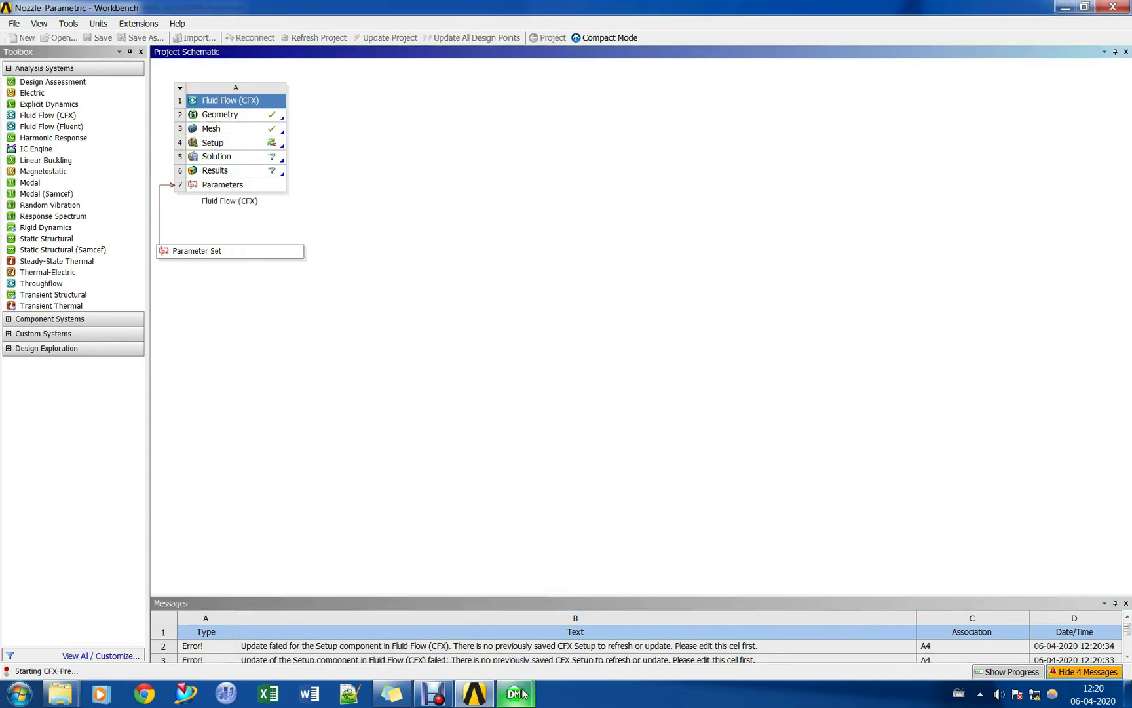
{"action": "mouse_move", "coordinate": [514, 693]}
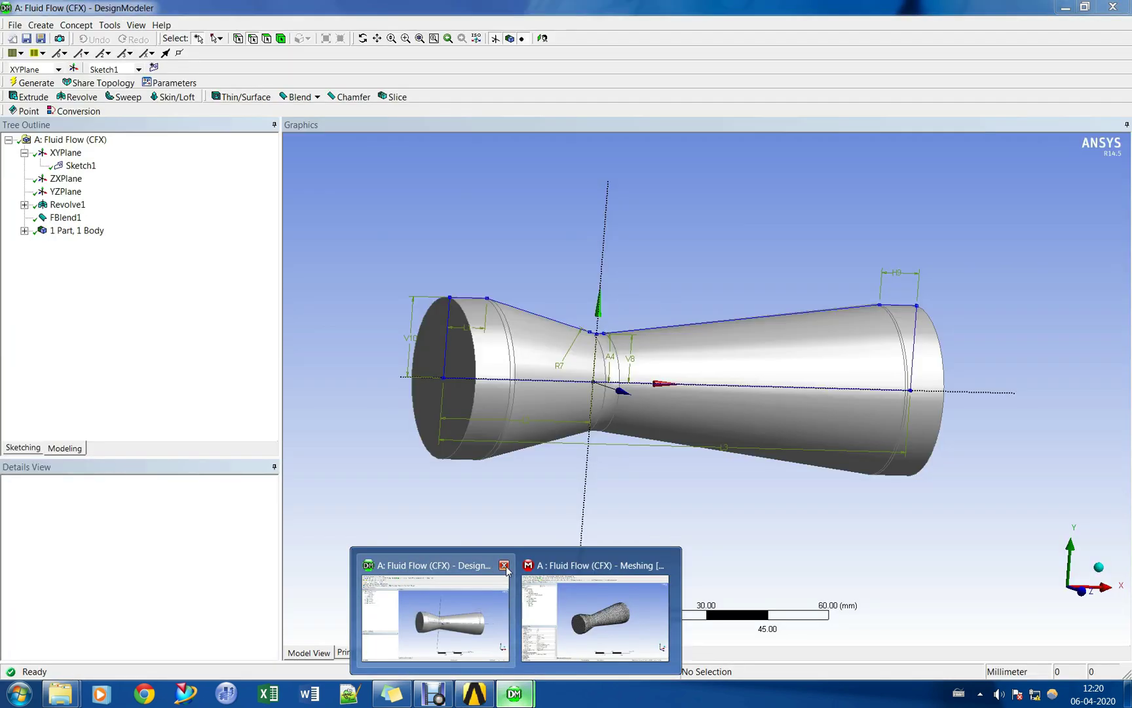
{"action": "left_click", "coordinate": [503, 564]}
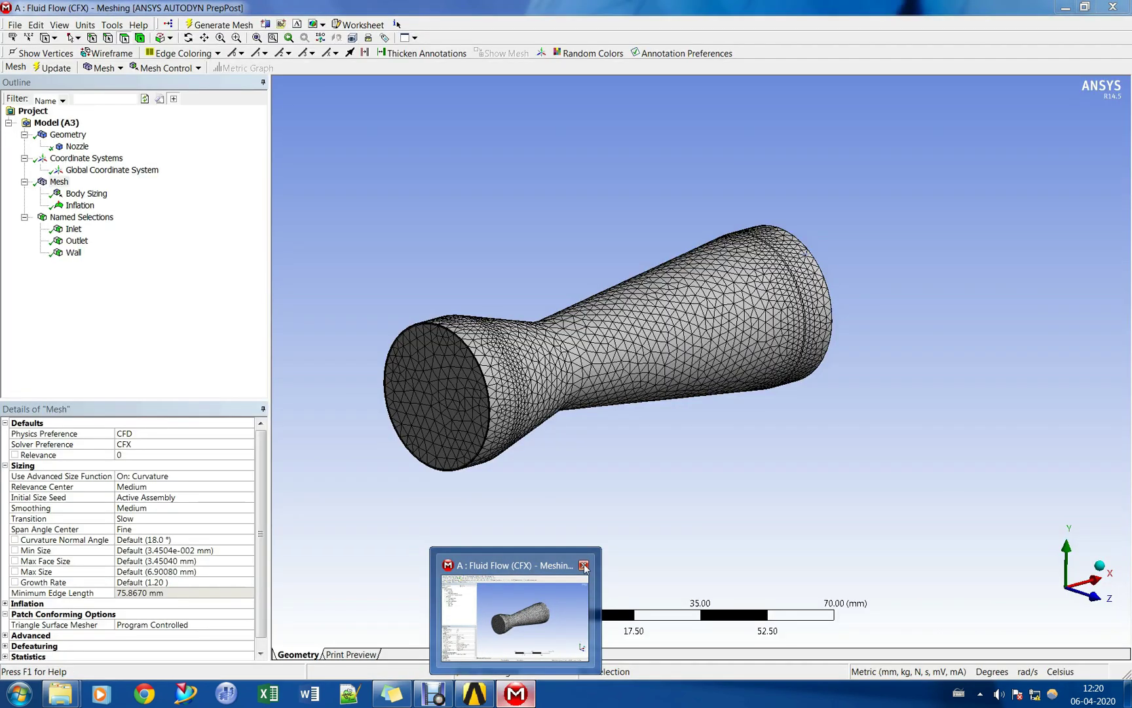
{"action": "left_click", "coordinate": [584, 565]}
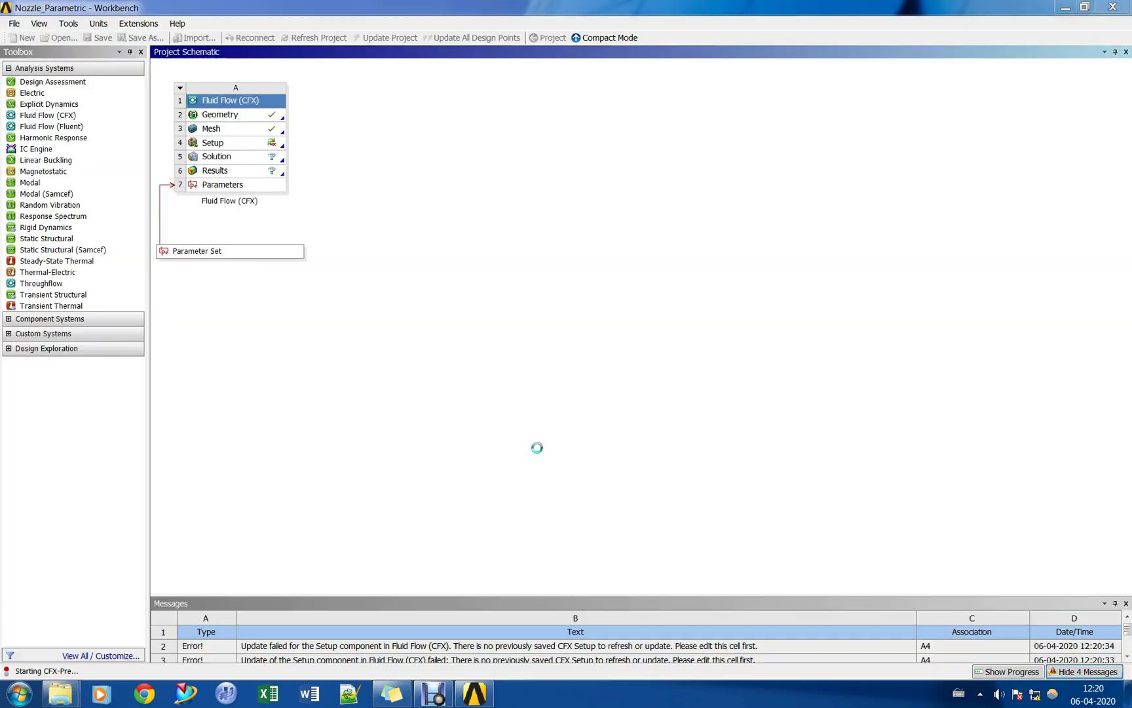
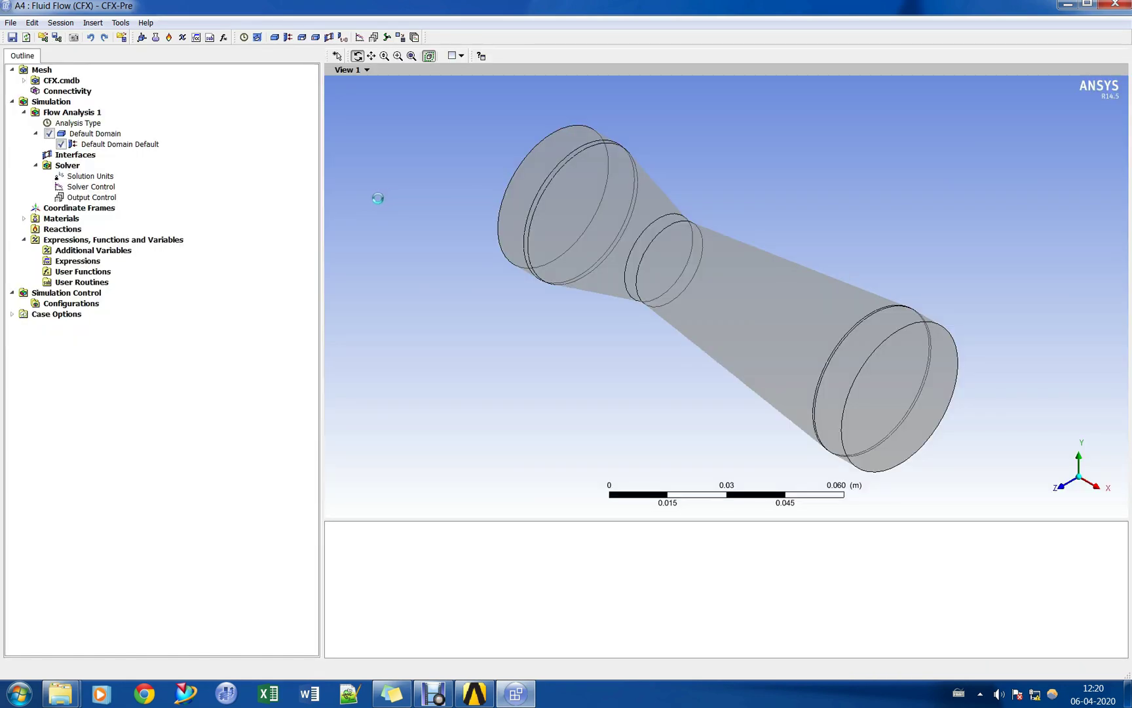
Start Quick Setup Mode and define a single-phase simulation with Air Ideal Gas as the working fluid.
{"action": "left_click_drag", "start_coordinate": [576, 277], "coordinate": [650, 260]}
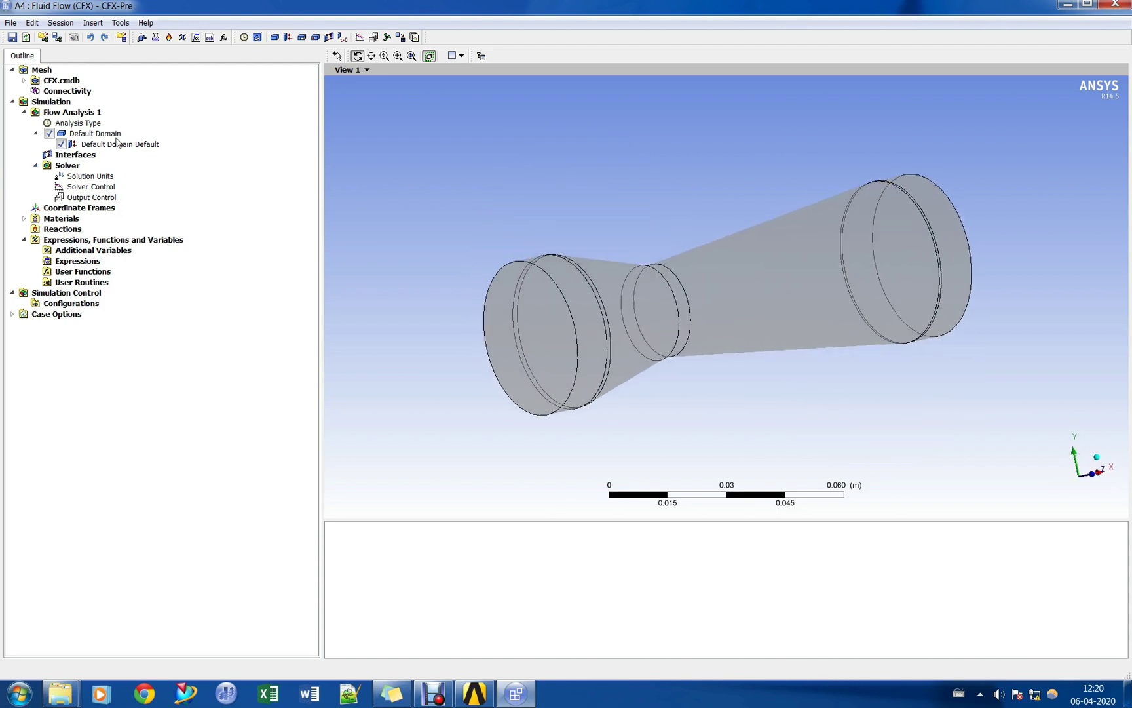
{"action": "left_click_drag", "start_coordinate": [467, 224], "coordinate": [429, 211]}
{"action": "left_click", "coordinate": [120, 22]}
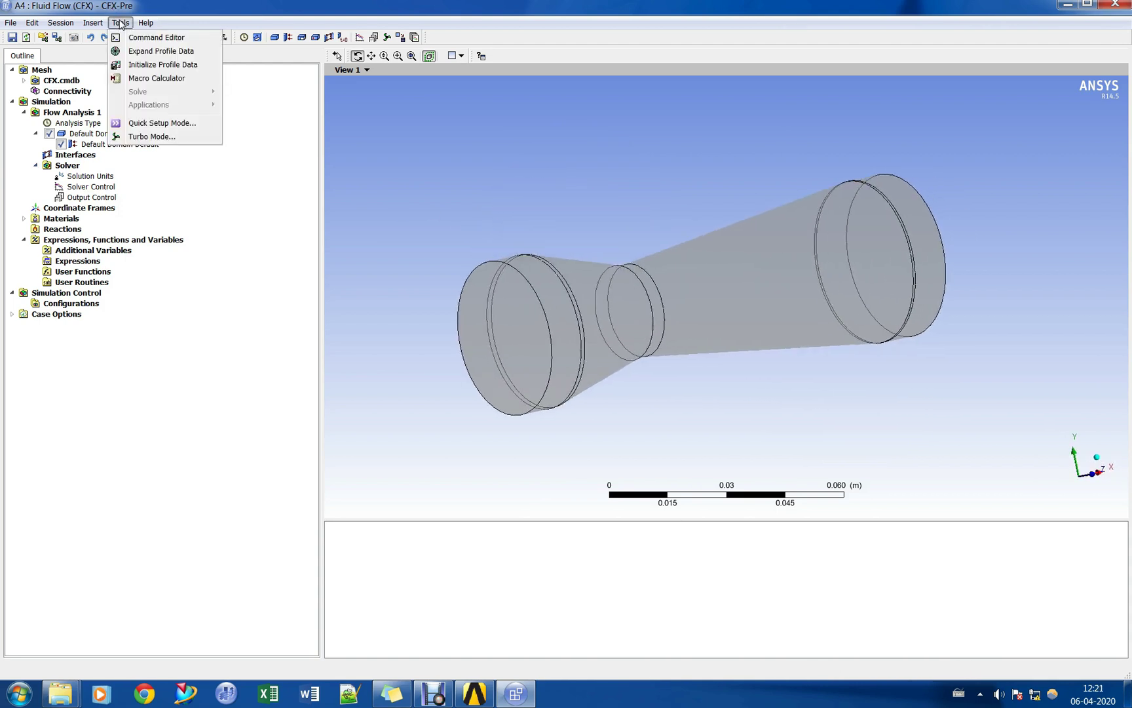
{"action": "left_click", "coordinate": [167, 137]}
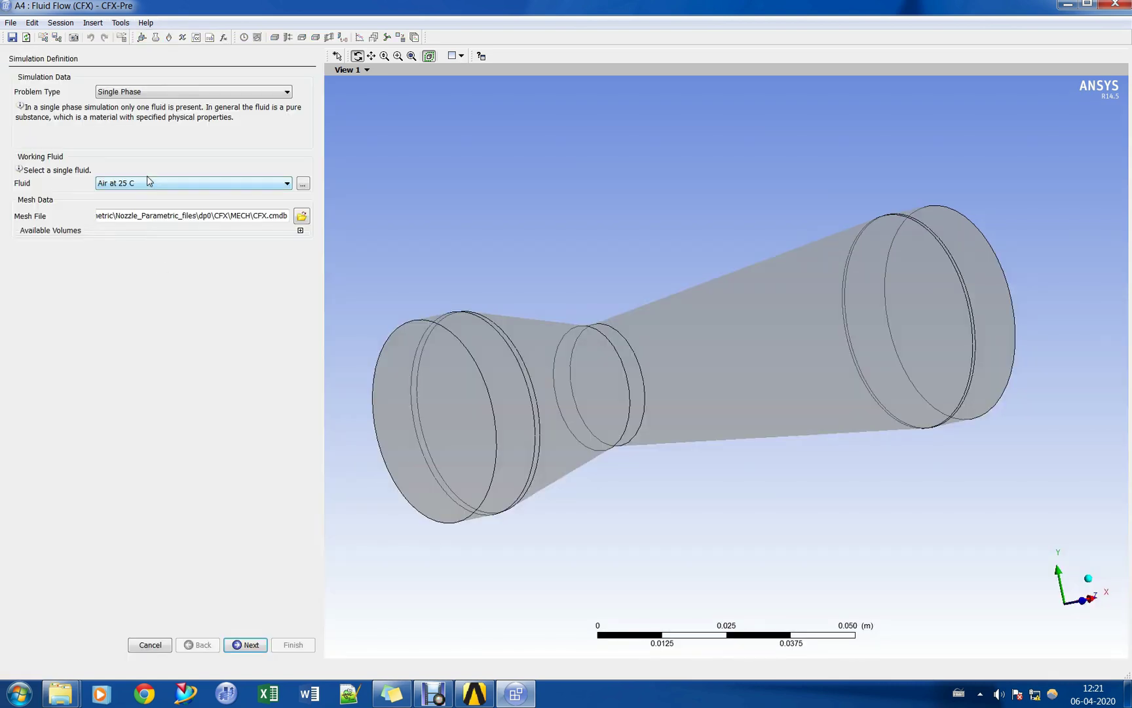
{"action": "left_click", "coordinate": [145, 185]}
{"action": "left_click", "coordinate": [131, 195]}
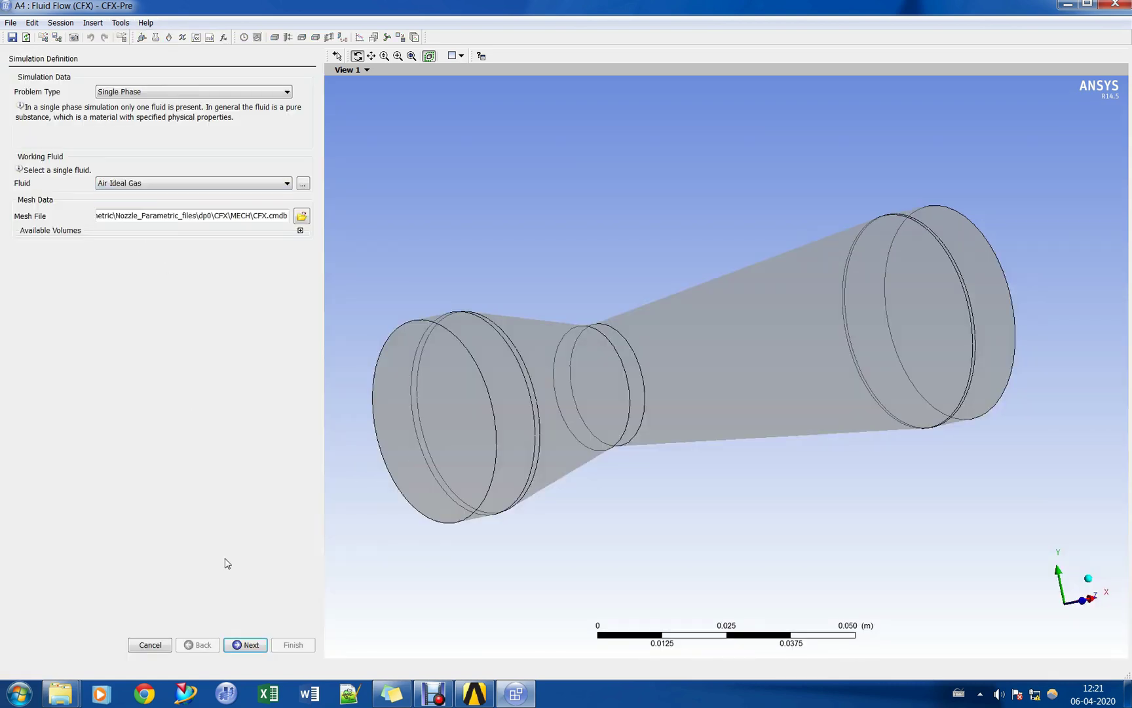
{"action": "left_click", "coordinate": [248, 645]}
Define the physics with a reference pressure of 0 atm and the Shear Stress Transport turbulence model.
{"action": "left_click", "coordinate": [178, 123]}
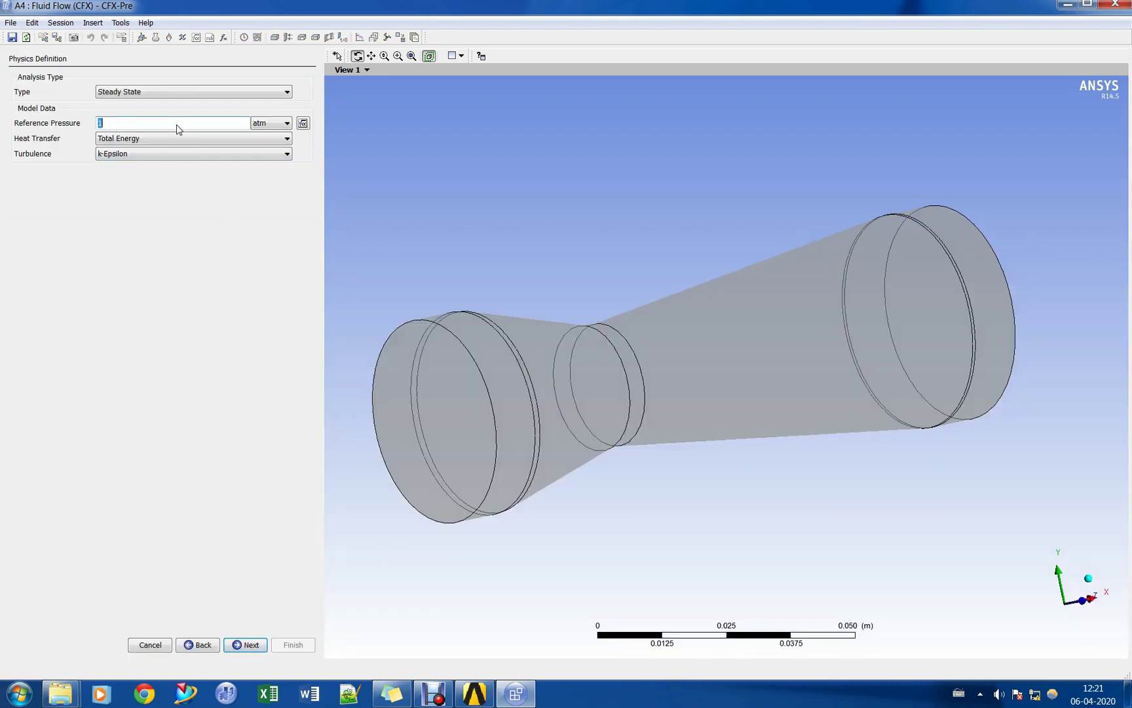
{"action": "type", "text": "0 [atm"}
{"action": "left_click", "coordinate": [185, 152]}
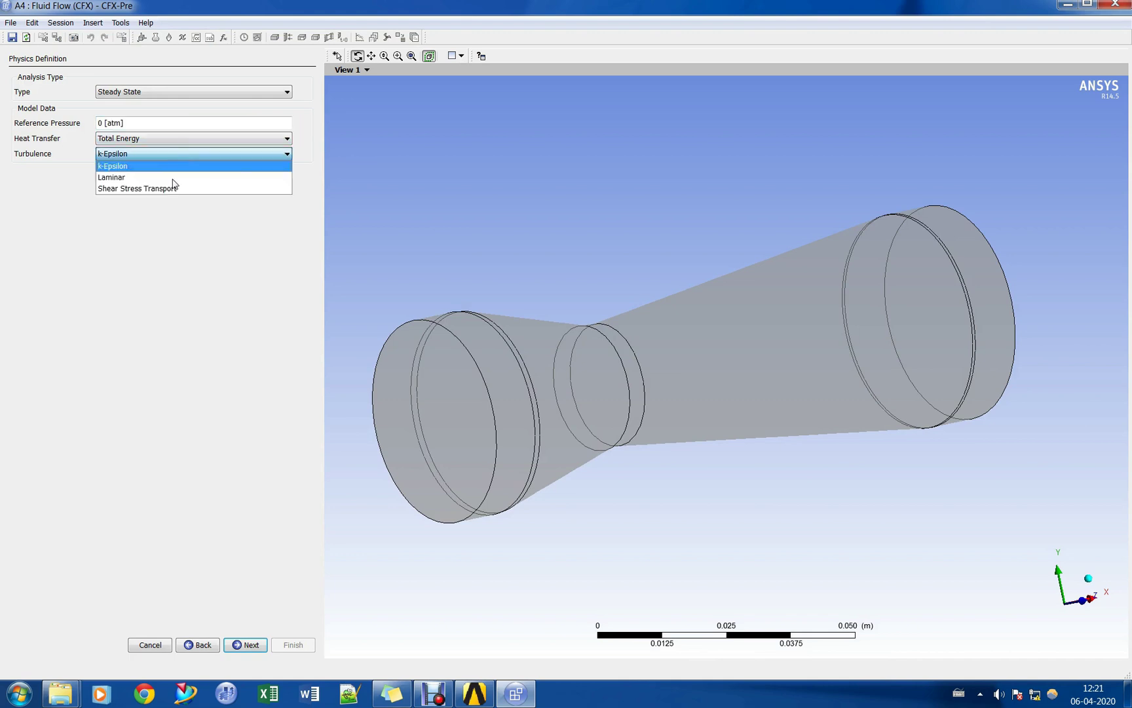
{"action": "left_click", "coordinate": [175, 187]}
{"action": "left_click", "coordinate": [245, 645]}
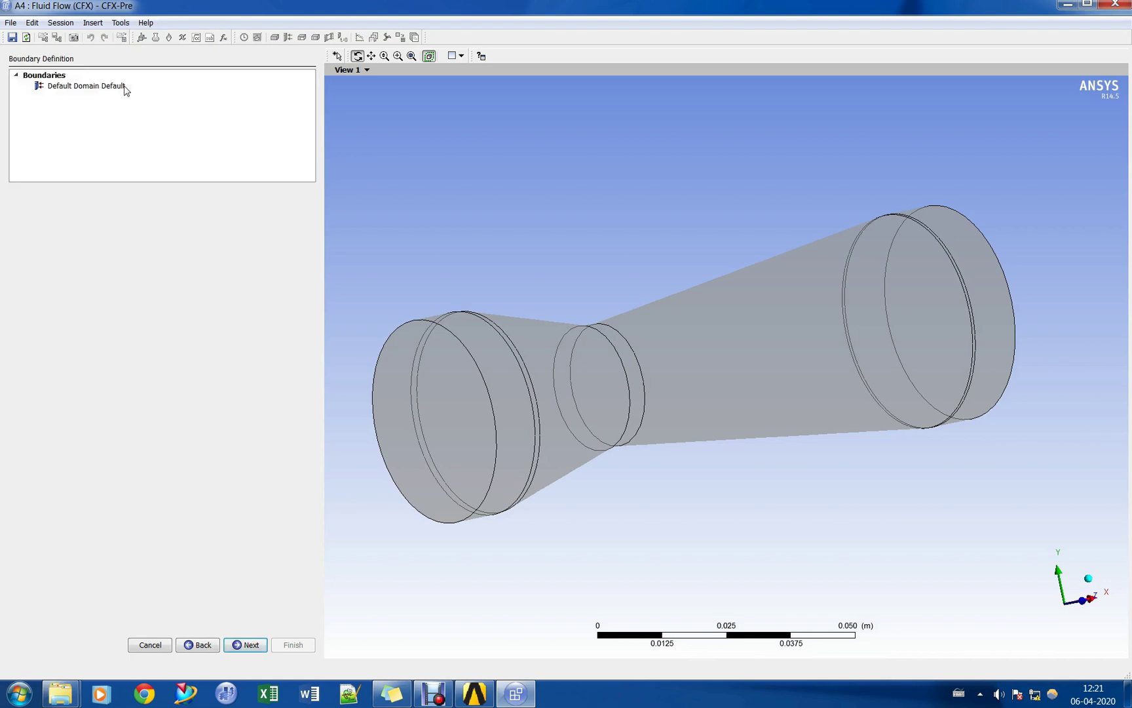
Add a boundary named Inlet in the default domain.
{"action": "left_click", "coordinate": [112, 88]}
{"action": "left_click", "coordinate": [73, 75]}
{"action": "right_click", "coordinate": [70, 79]}
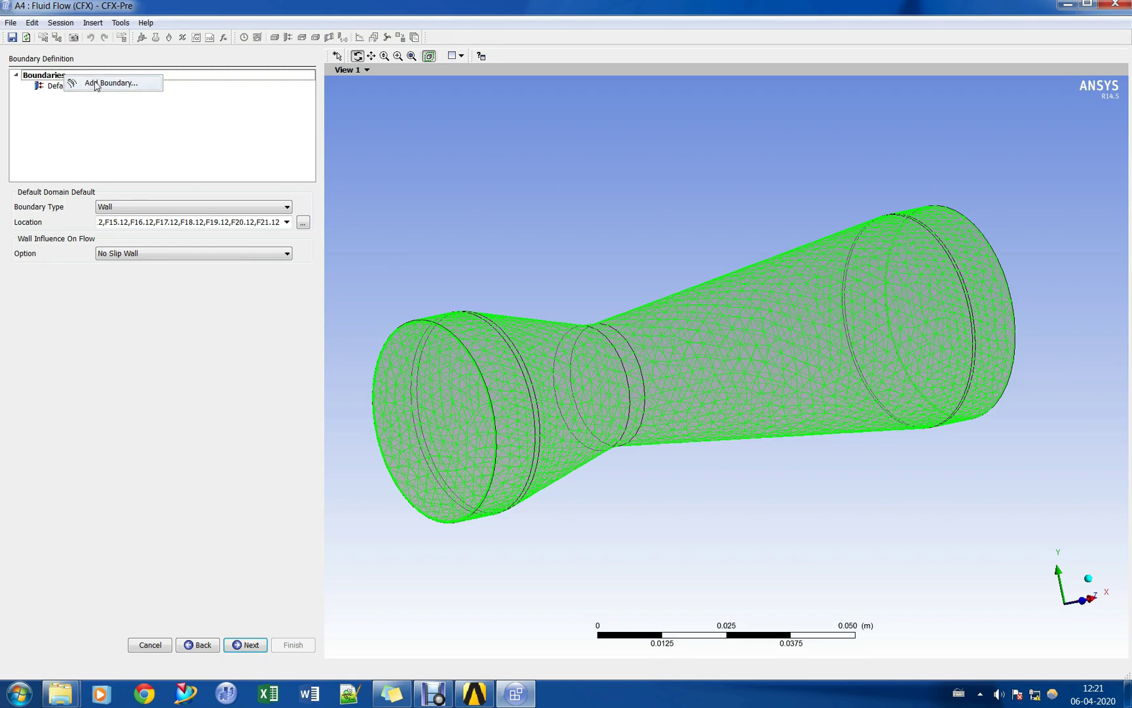
{"action": "left_click", "coordinate": [96, 85]}
{"action": "type", "text": "Inlet"}
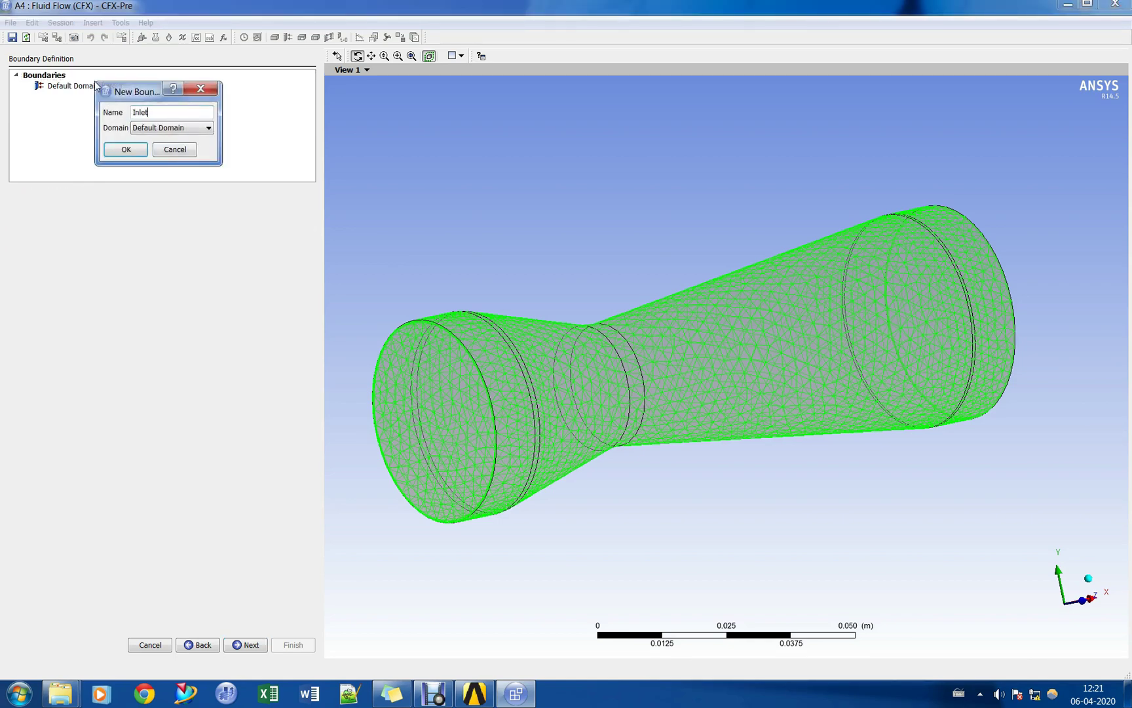
{"action": "key", "text": "Return"}
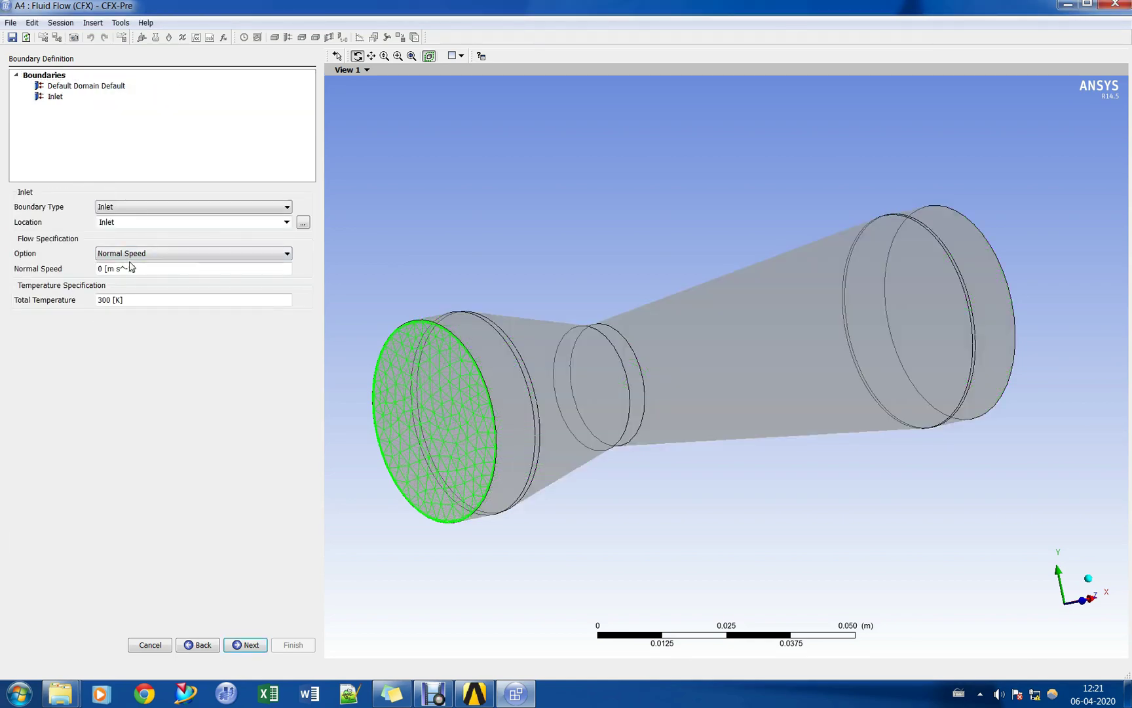
Specify the Inlet flow by total pressure with a relative pressure of 101.325 kPa and a total temperature of 288.15 K.
{"action": "left_click", "coordinate": [129, 257]}
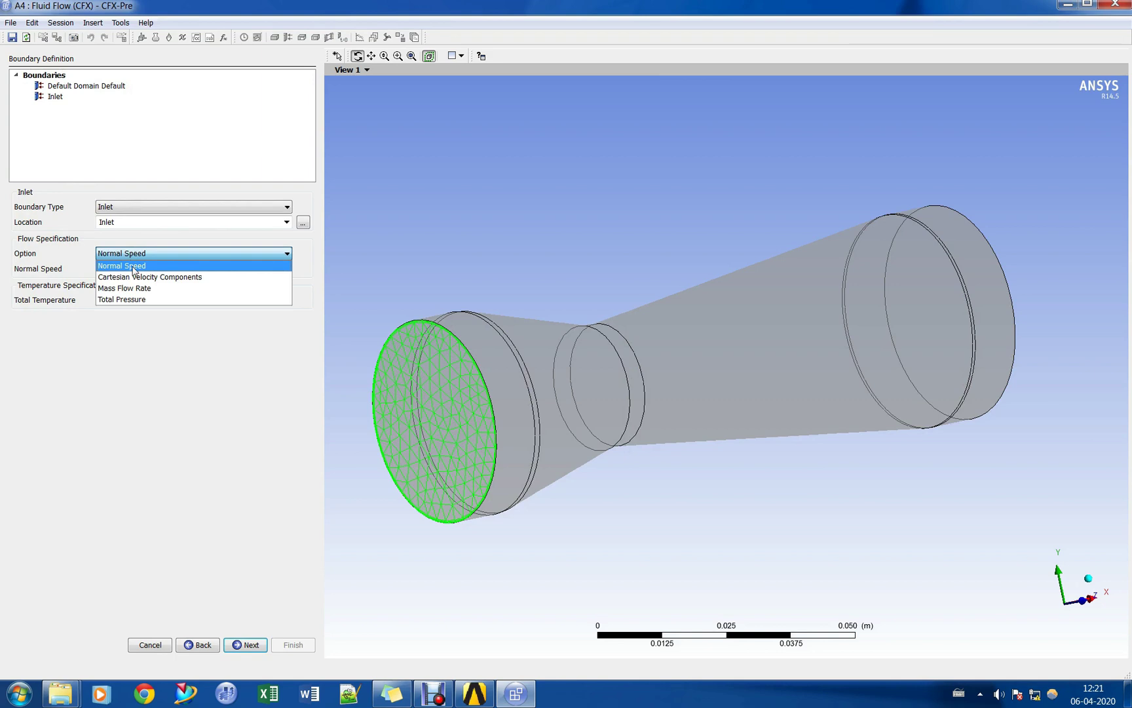
{"action": "left_click", "coordinate": [125, 299]}
{"action": "double_click", "coordinate": [139, 264]}
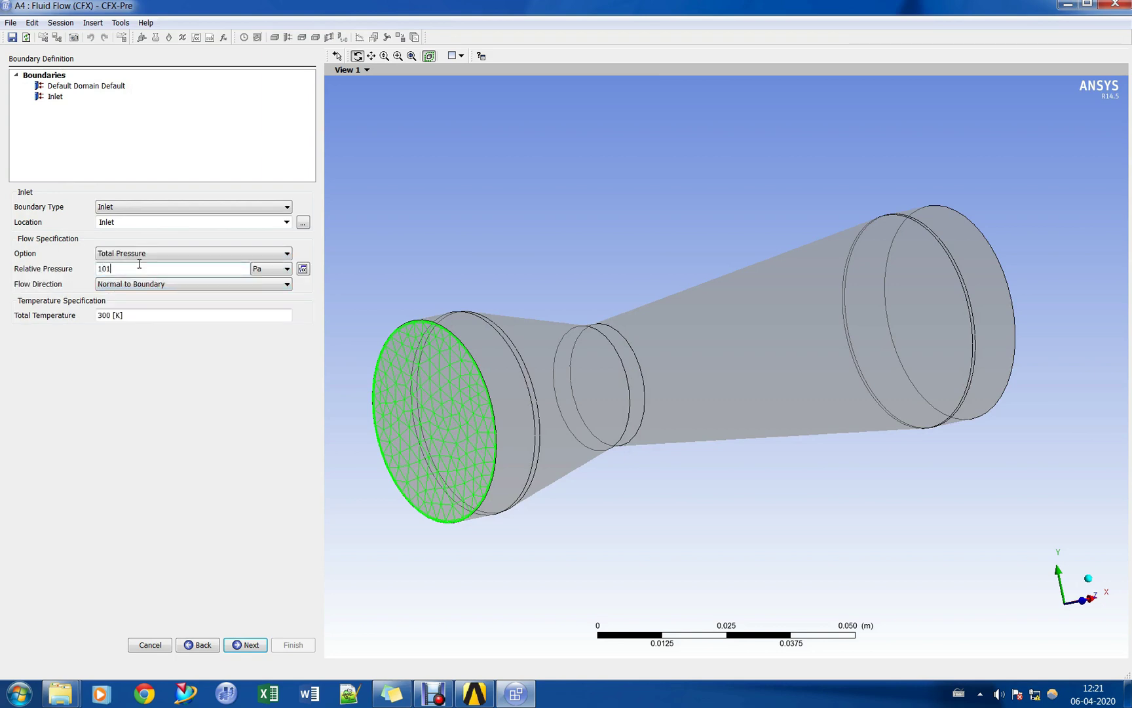
{"action": "type", "text": "101.325"}
{"action": "key", "text": "Tab"}
{"action": "key", "text": "k"}
{"action": "left_click", "coordinate": [167, 316]}
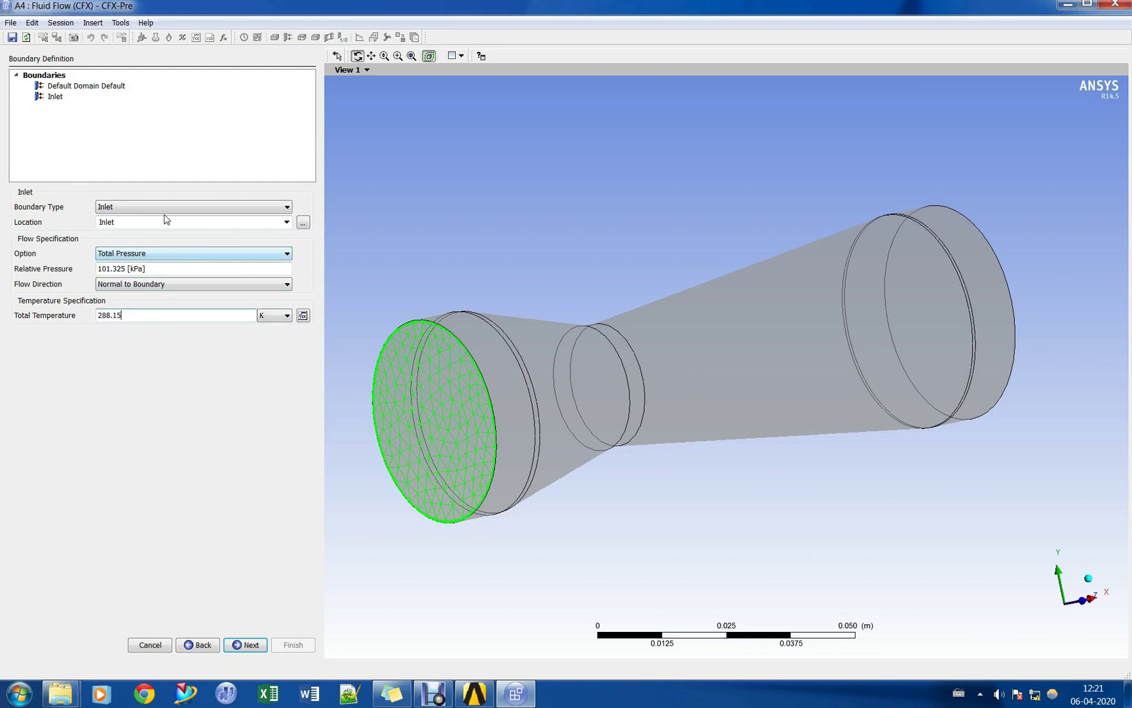
{"action": "left_click", "coordinate": [95, 142]}
Add a boundary named Outlet in the default domain with an average static pressure of 95 kPa.
{"action": "right_click", "coordinate": [56, 75]}
{"action": "left_click", "coordinate": [91, 84]}
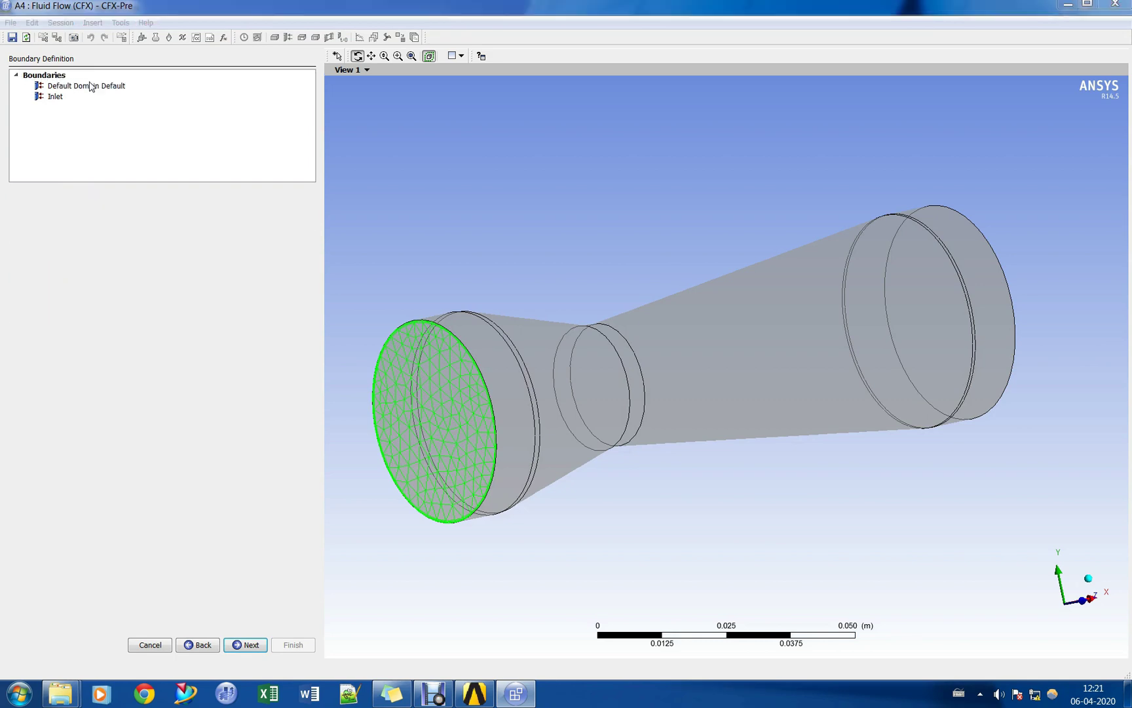
{"action": "type", "text": "Outlet"}
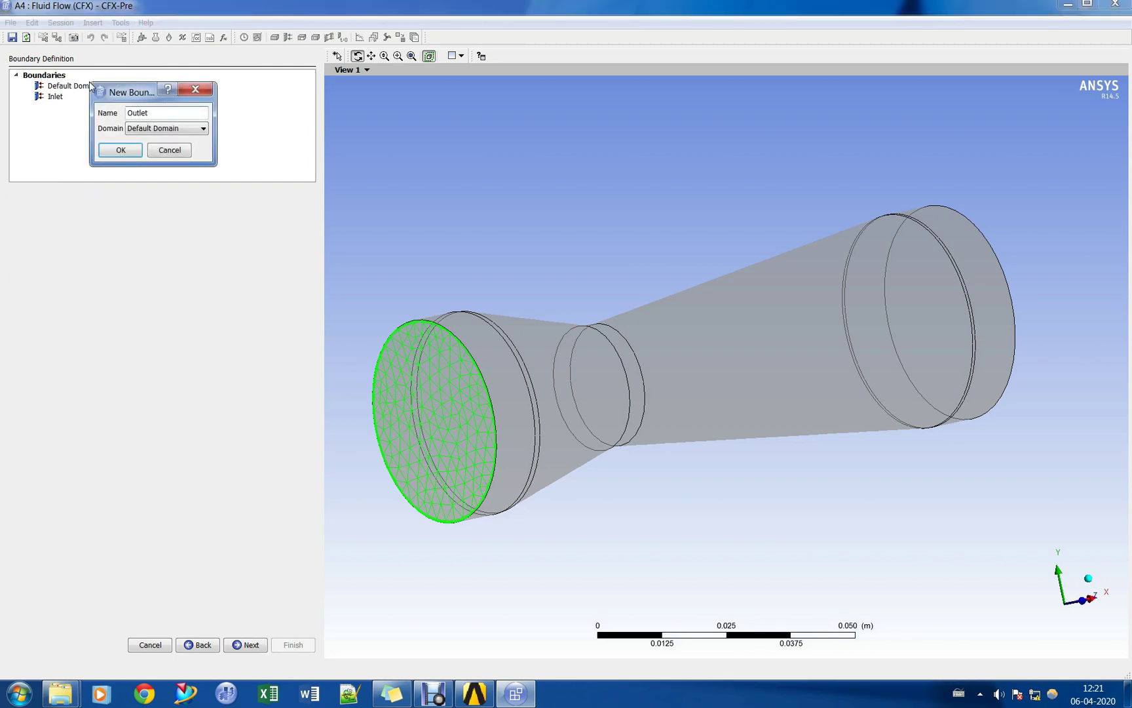
{"action": "key", "text": "Return"}
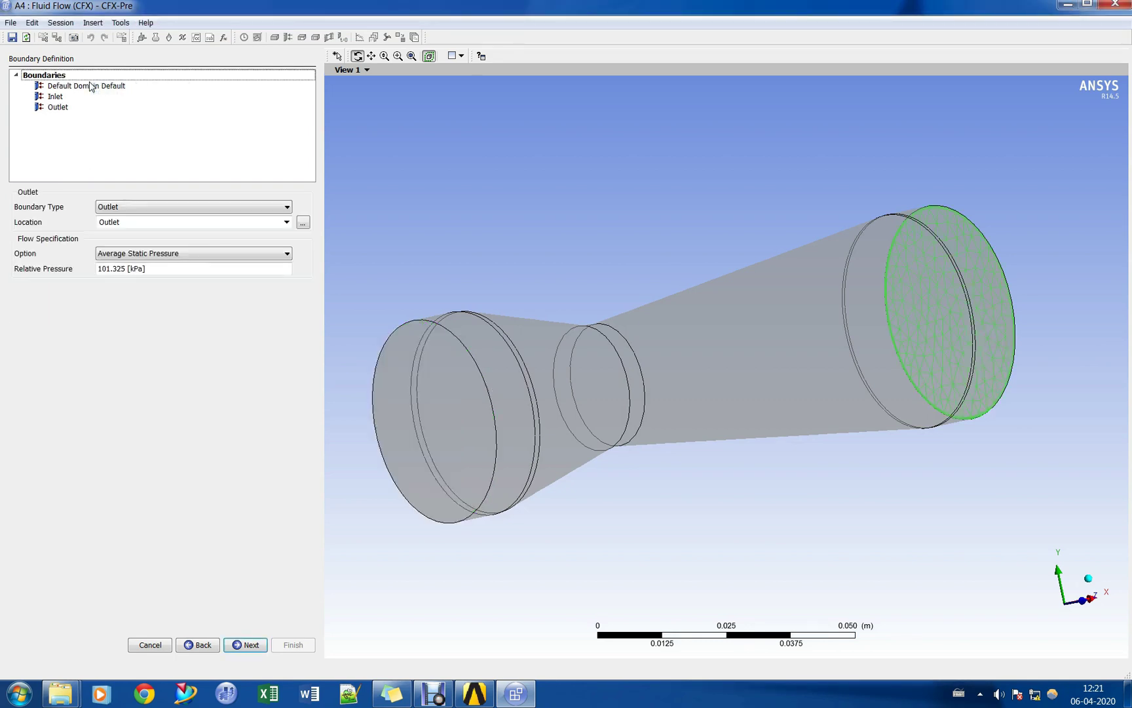
{"action": "left_click", "coordinate": [159, 268]}
{"action": "type", "text": "95"}
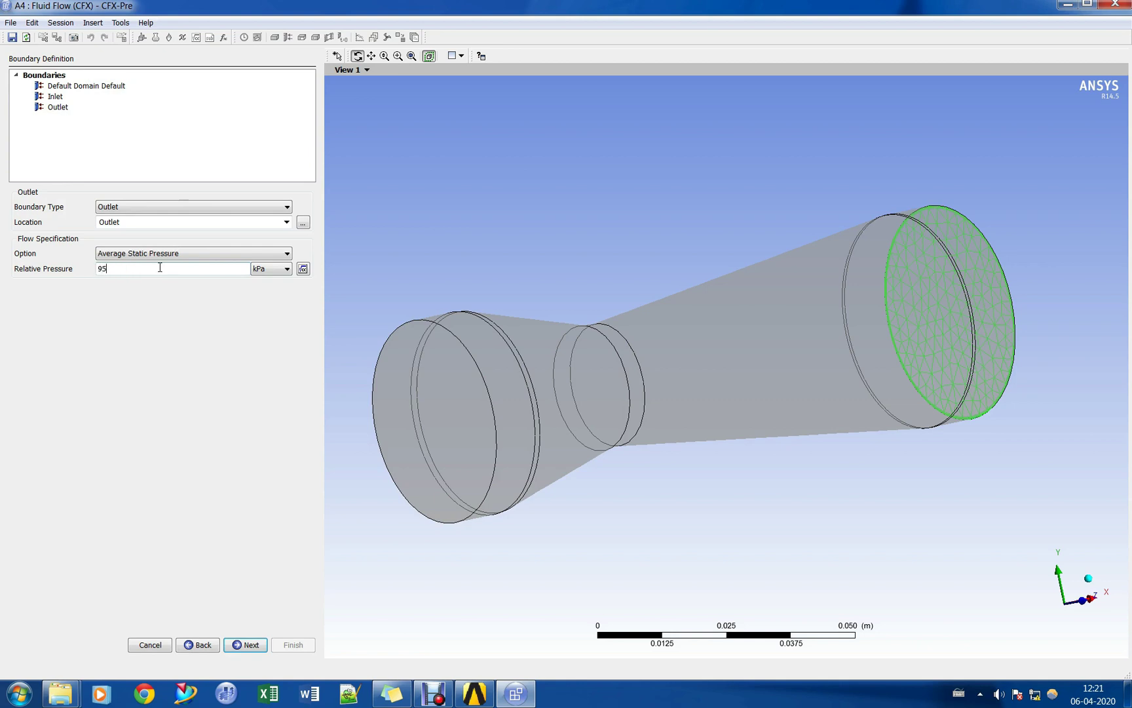
{"action": "left_click", "coordinate": [108, 466]}
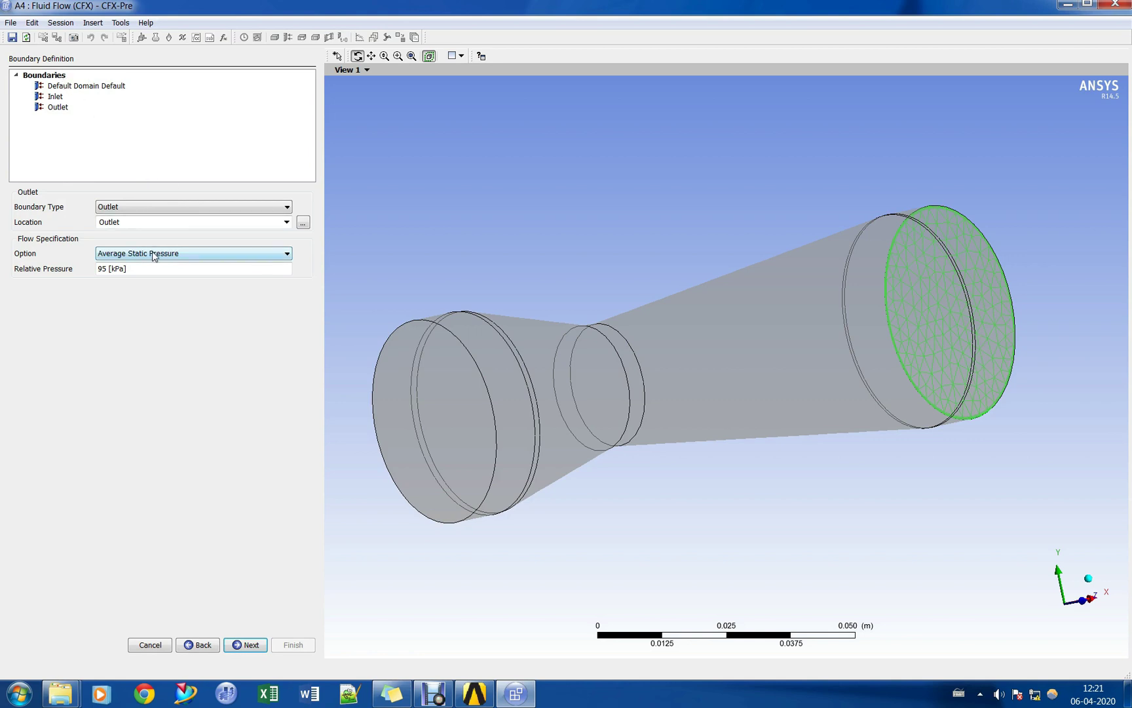
Add a boundary named Wall in the default domain as a no-slip wall.
{"action": "right_click", "coordinate": [52, 77]}
{"action": "left_click", "coordinate": [92, 89]}
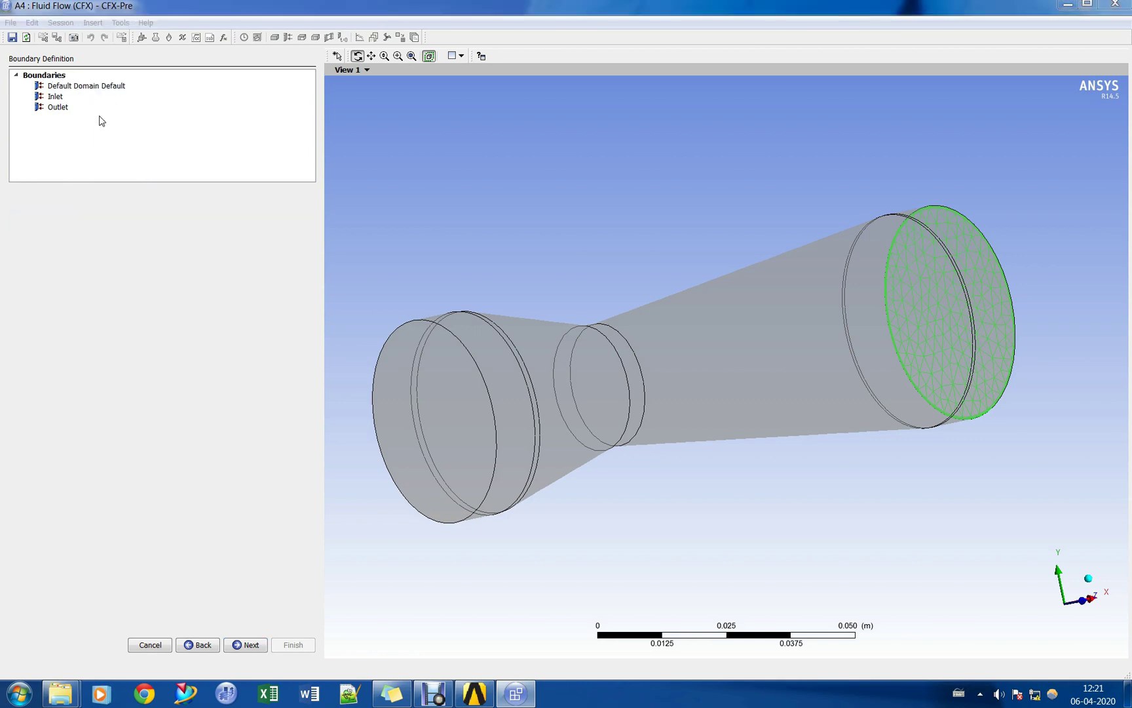
{"action": "type", "text": "Wa"}
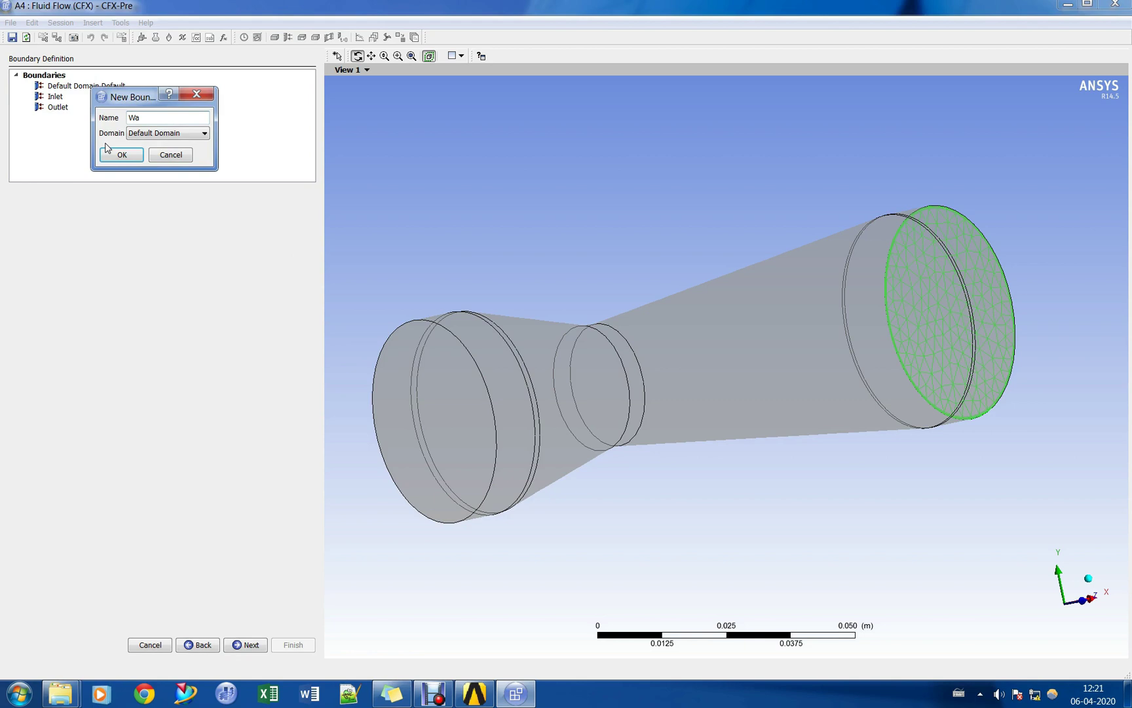
{"action": "type", "text": "ll"}
{"action": "left_click", "coordinate": [107, 152]}
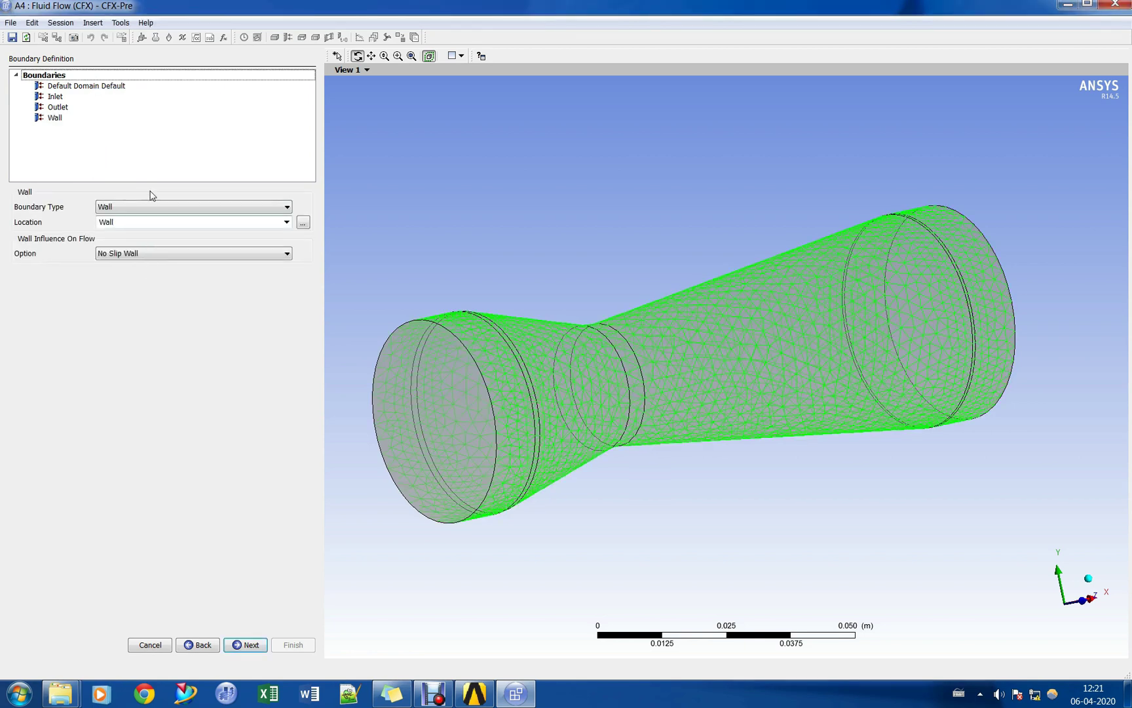
{"action": "left_click", "coordinate": [63, 117]}
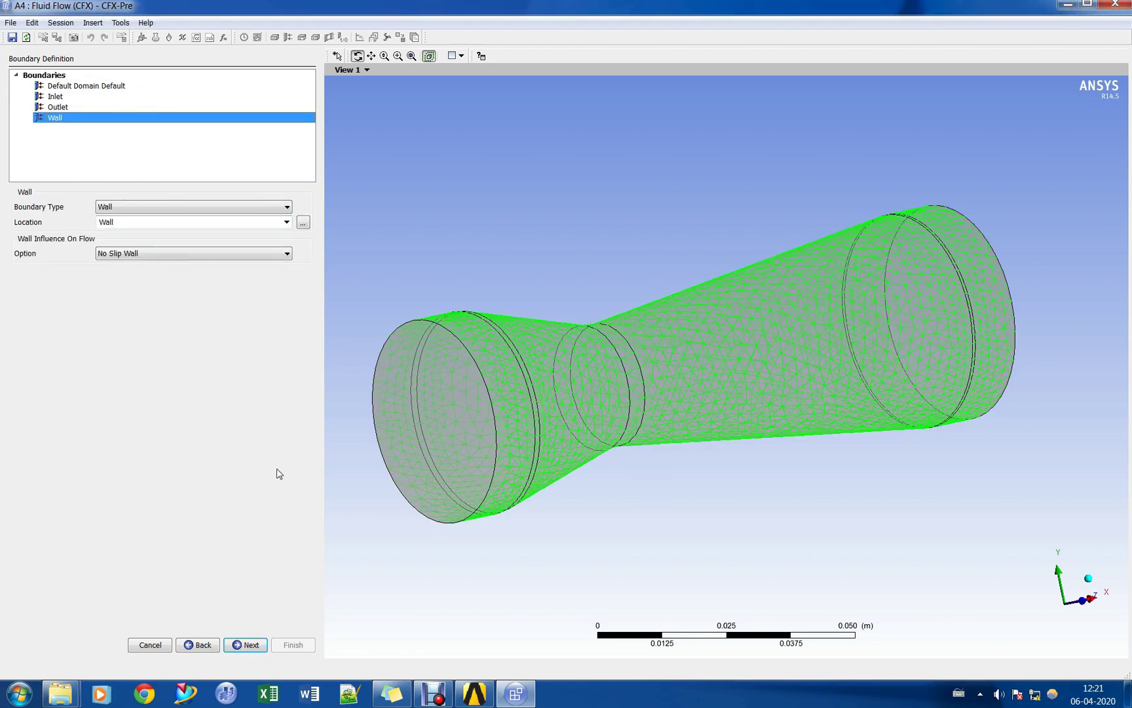
Finish the quick setup by entering General Mode and check the inlet, outlet and wall locations on the nozzle.
{"action": "left_click", "coordinate": [253, 647]}
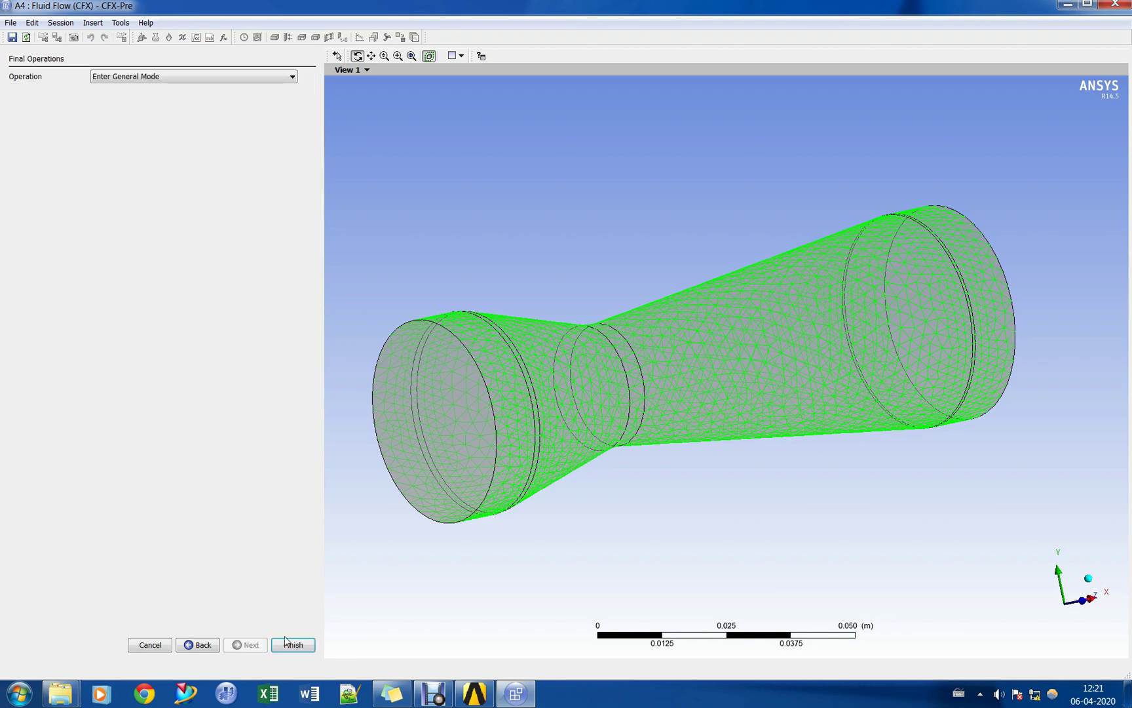
{"action": "left_click", "coordinate": [288, 644]}
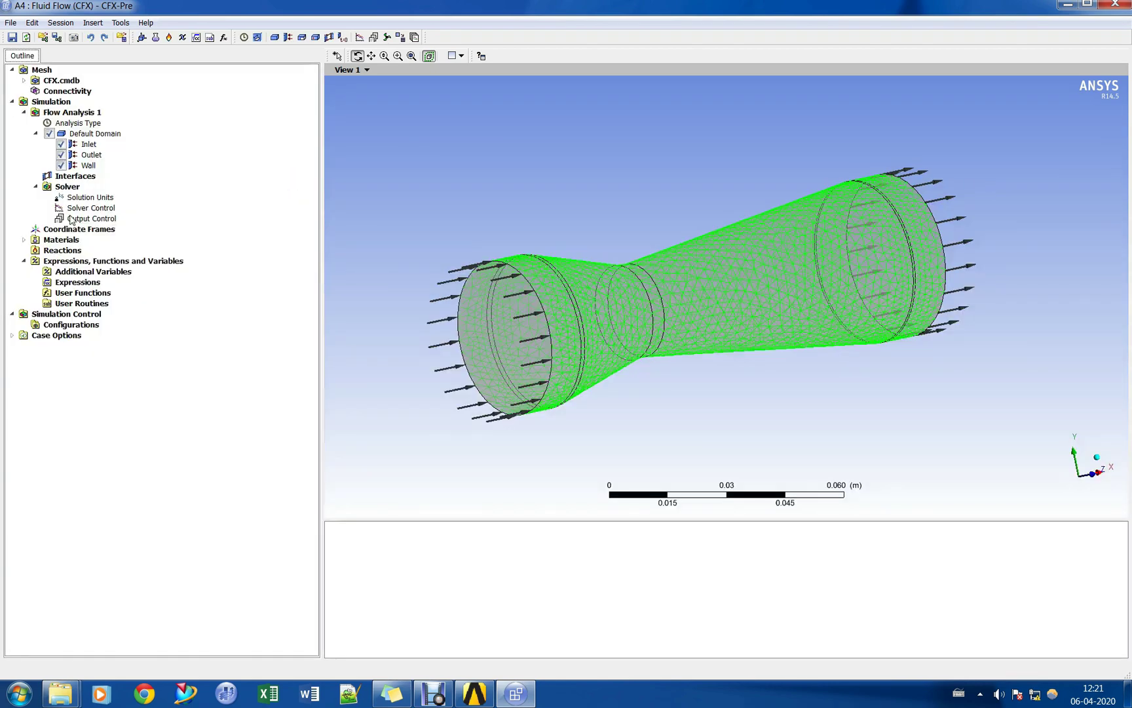
{"action": "left_click", "coordinate": [89, 144]}
{"action": "left_click", "coordinate": [96, 155]}
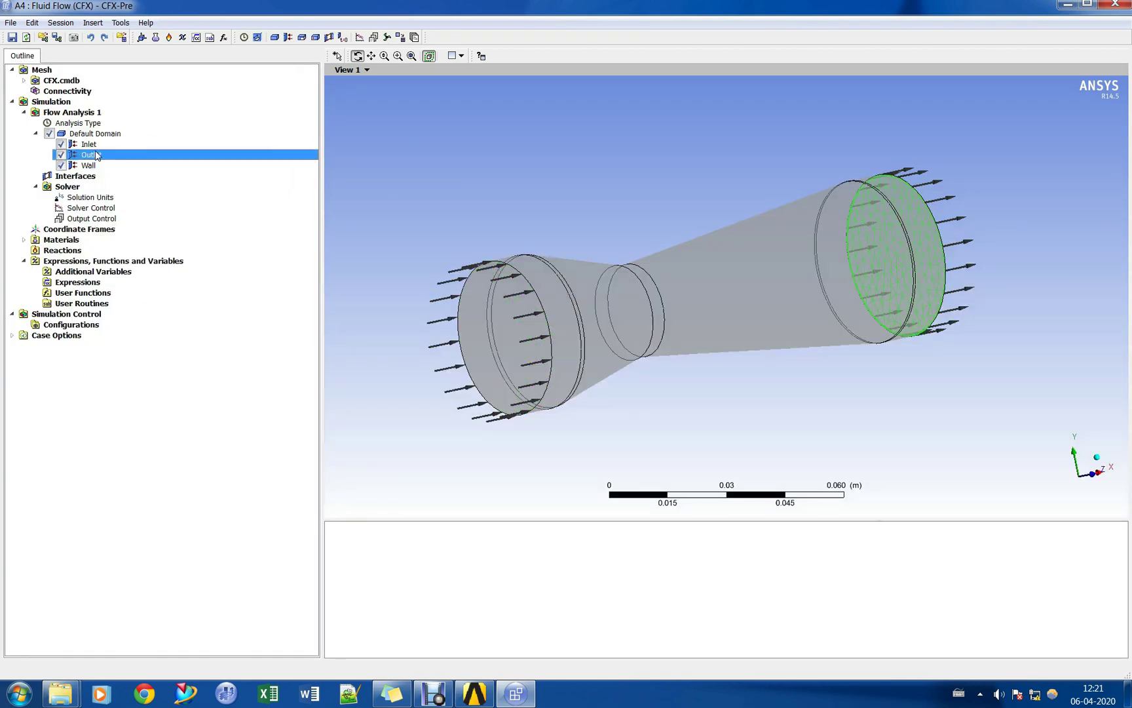
{"action": "left_click", "coordinate": [96, 165]}
{"action": "left_click", "coordinate": [89, 208]}
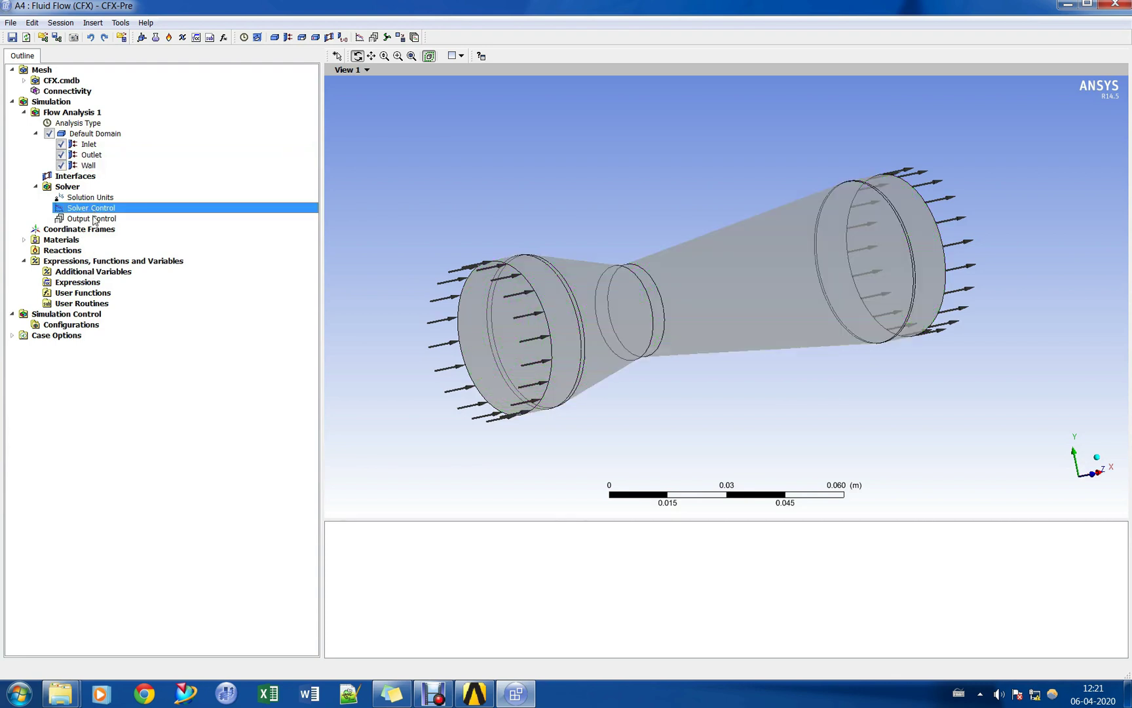
Insert a new expression named BackPressure.
{"action": "right_click", "coordinate": [131, 282]}
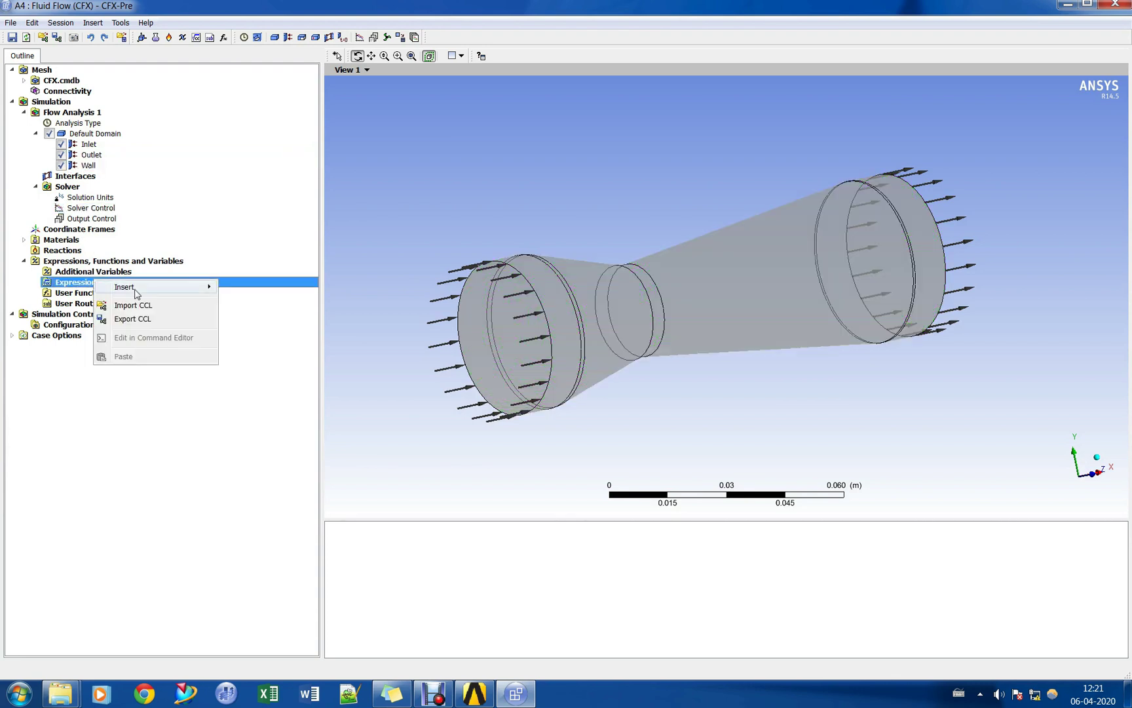
{"action": "left_click", "coordinate": [255, 291]}
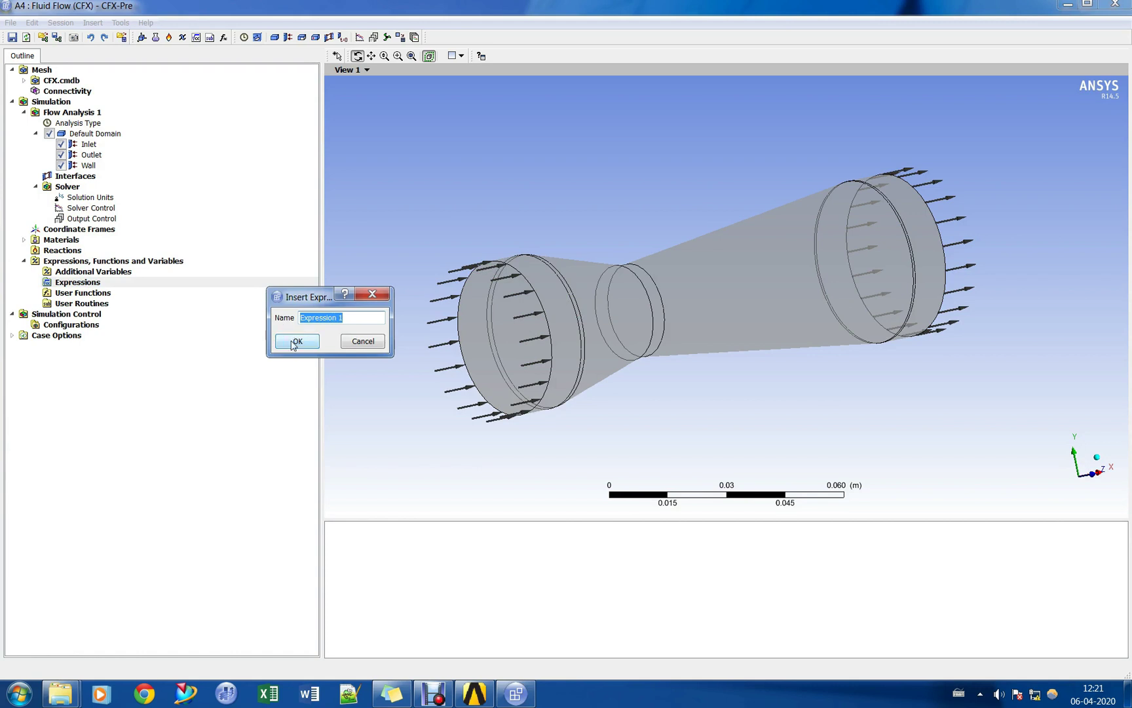
{"action": "type", "text": "BackPressure"}
{"action": "left_click", "coordinate": [294, 341]}
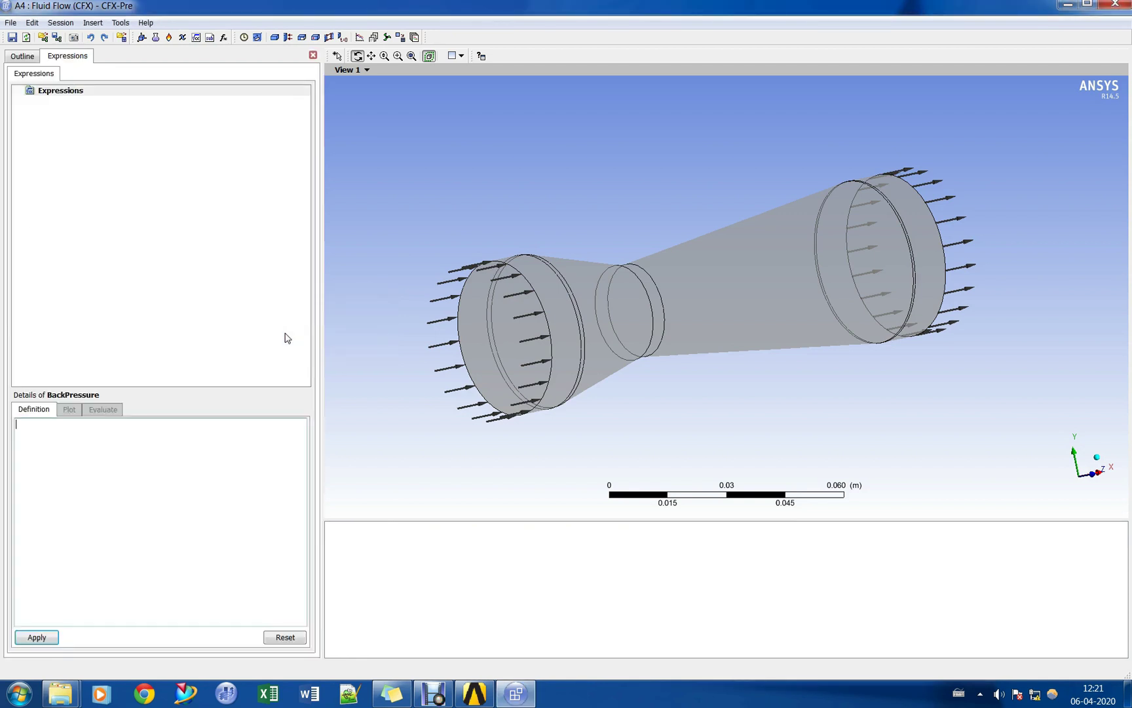
{"action": "right_click", "coordinate": [161, 492]}
{"action": "mouse_move", "coordinate": [228, 513]}
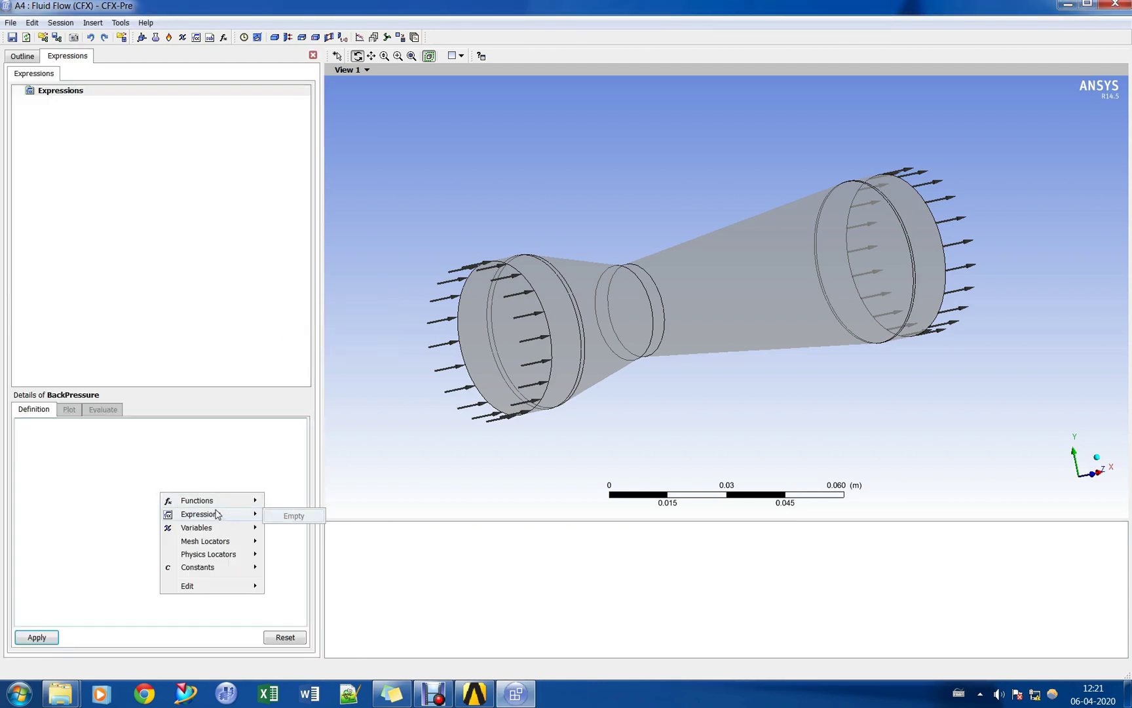
{"action": "mouse_move", "coordinate": [200, 501]}
{"action": "mouse_move", "coordinate": [308, 515]}
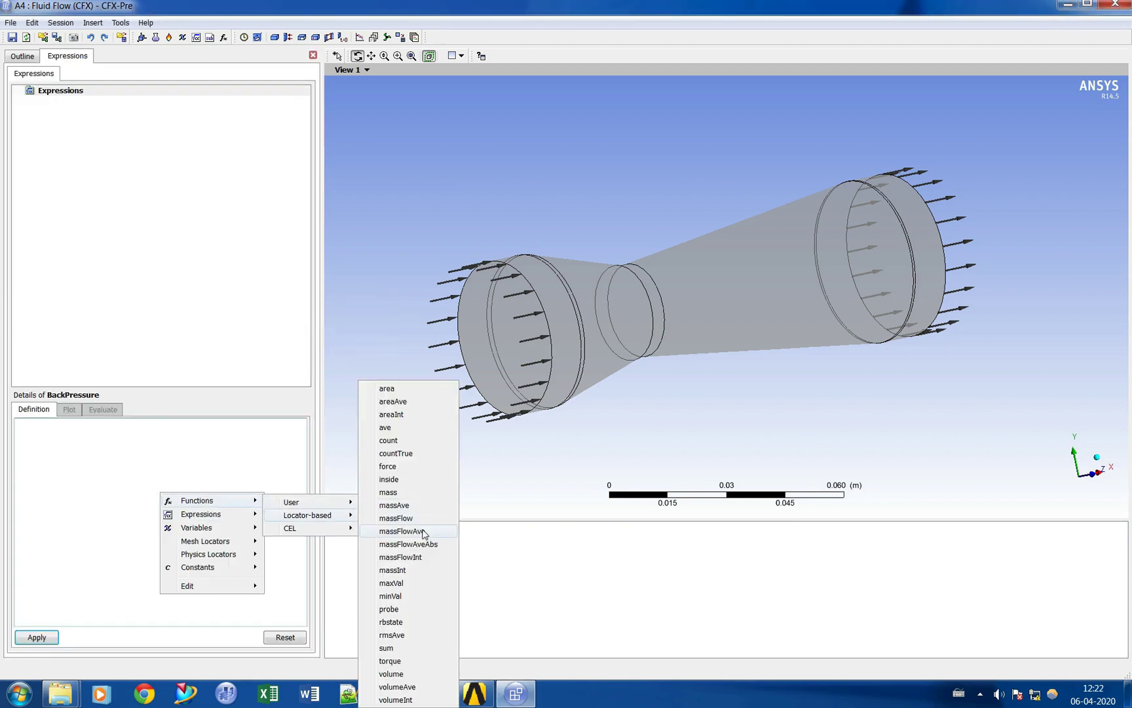
{"action": "left_click", "coordinate": [401, 531]}
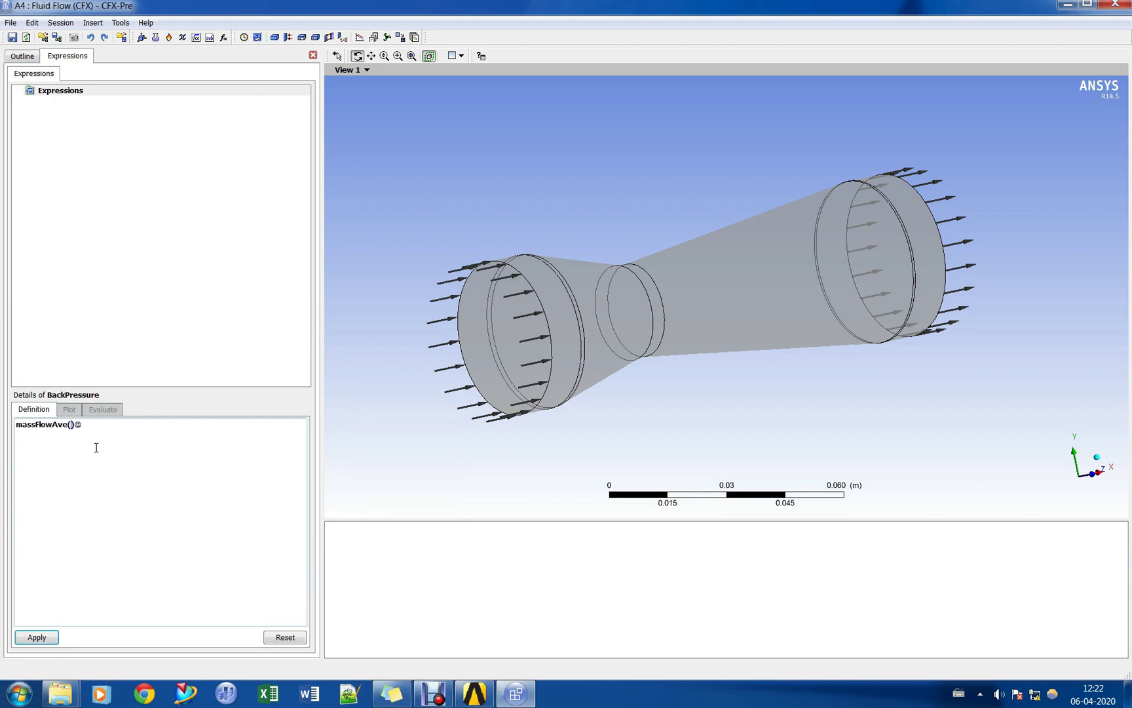
{"action": "right_click", "coordinate": [72, 427]}
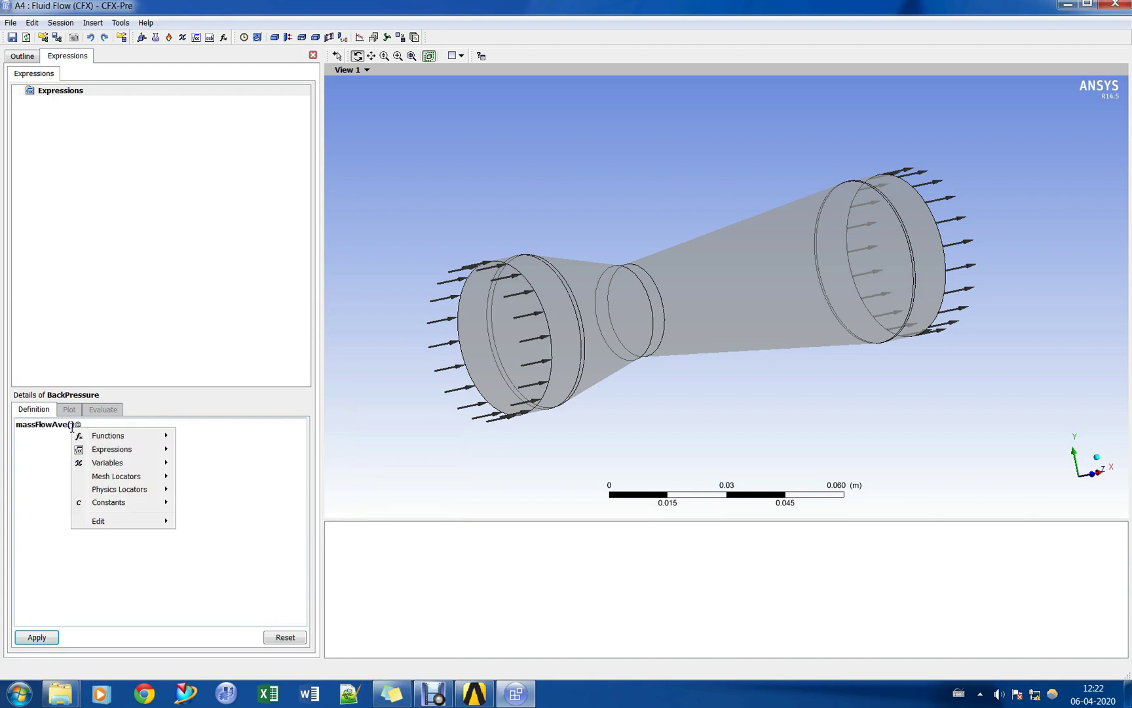
{"action": "key", "text": "Escape"}
{"action": "key", "text": "ctrl+a"}
{"action": "key", "text": "Delete"}
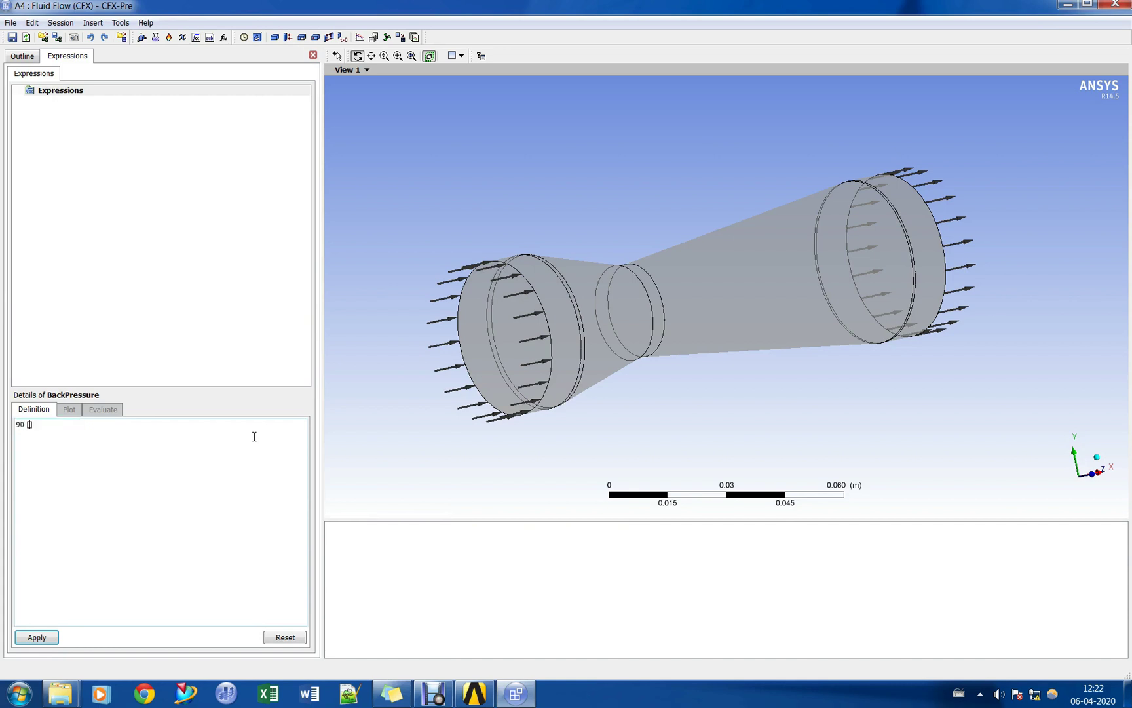
Define BackPressure as 90 [kPa] and use it as a Workbench input parameter.
{"action": "left_click", "coordinate": [37, 637]}
{"action": "right_click", "coordinate": [94, 107]}
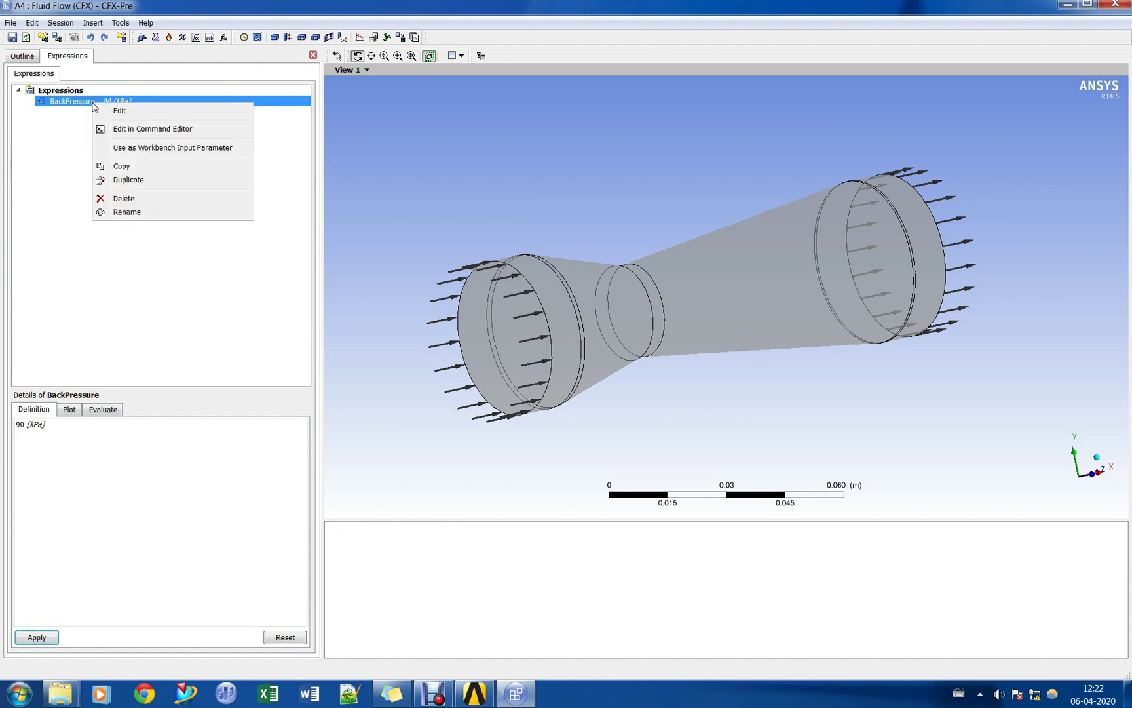
{"action": "left_click", "coordinate": [181, 148]}
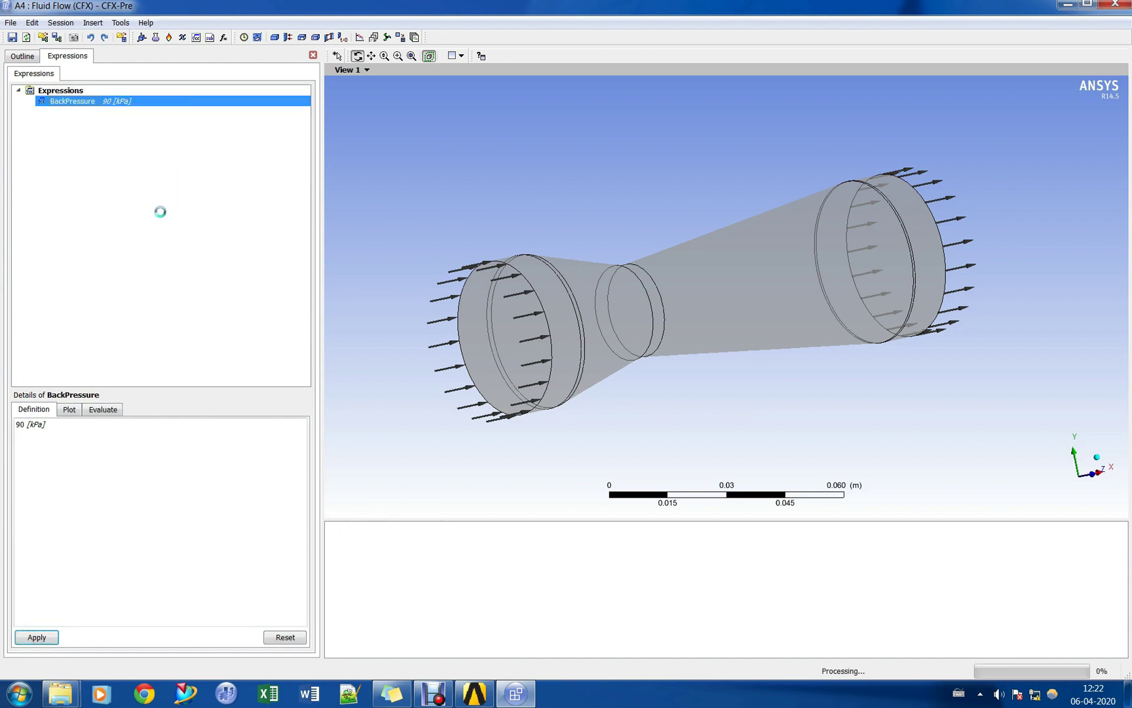
Insert another expression named "mass in".
{"action": "right_click", "coordinate": [61, 91]}
{"action": "mouse_move", "coordinate": [132, 99]}
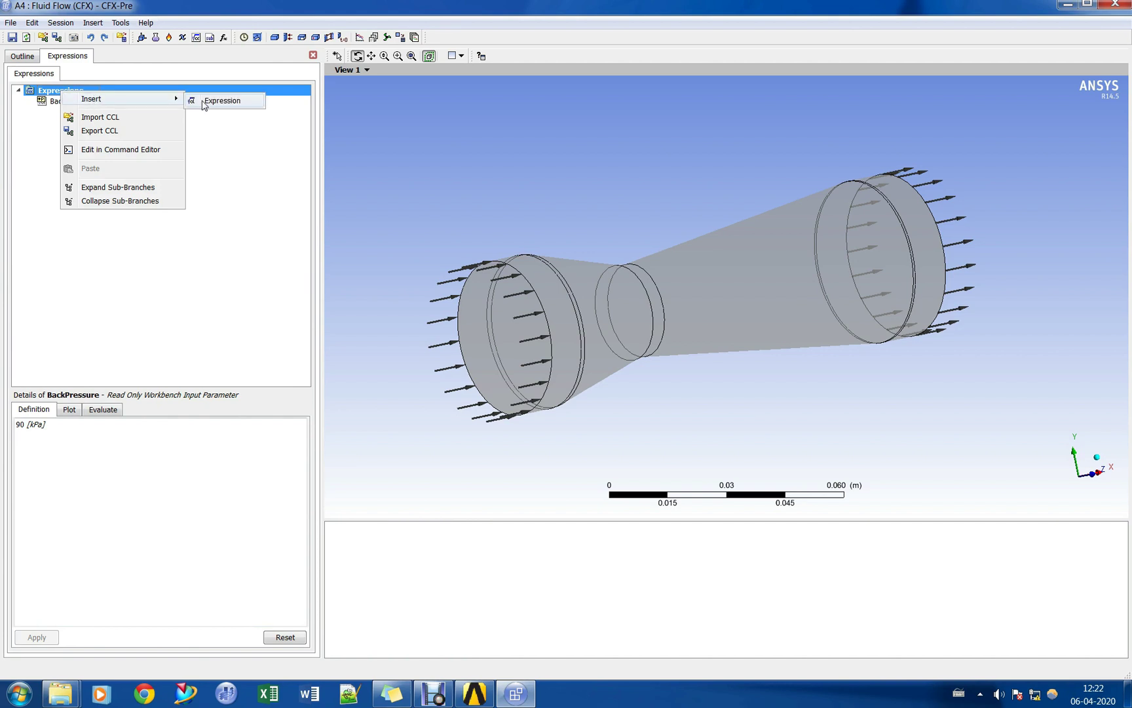
{"action": "left_click", "coordinate": [216, 101]}
{"action": "type", "text": "mass in"}
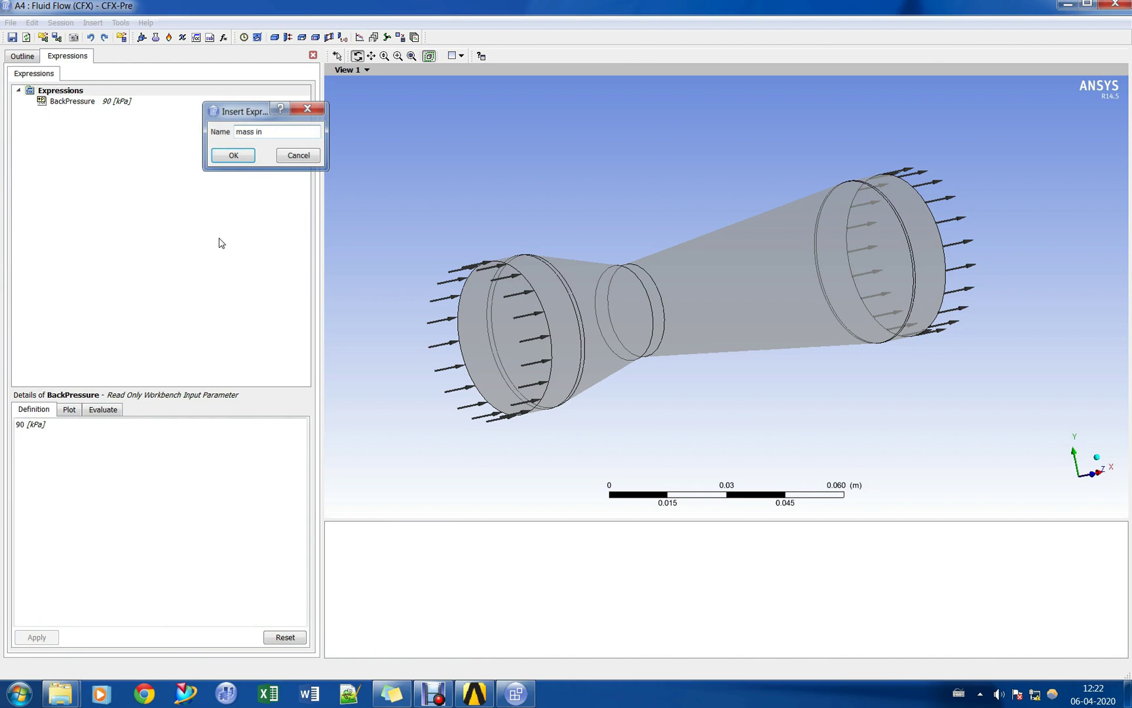
{"action": "key", "text": "Return"}
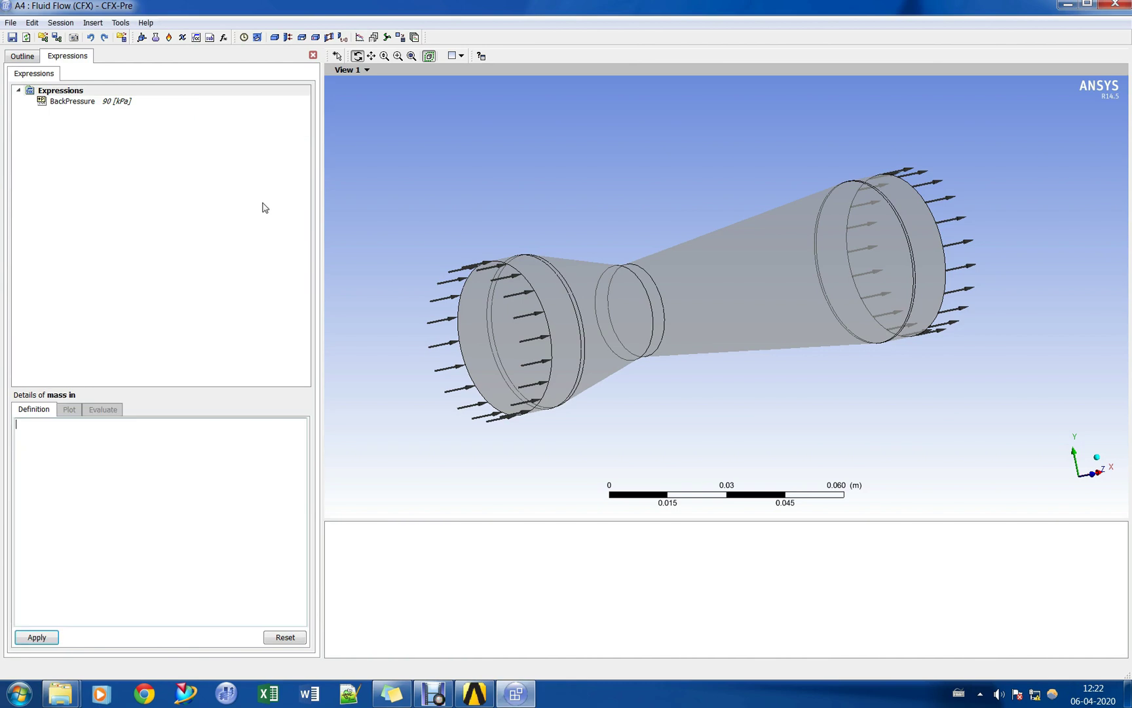
{"action": "right_click", "coordinate": [85, 454]}
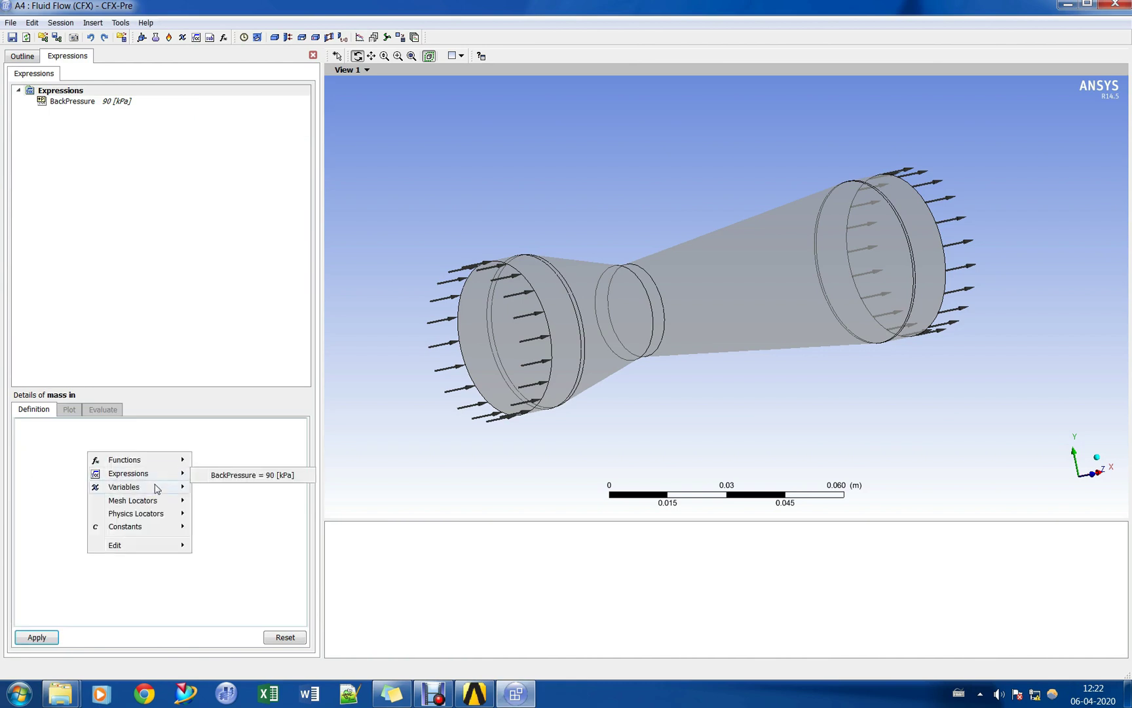
{"action": "mouse_move", "coordinate": [155, 490]}
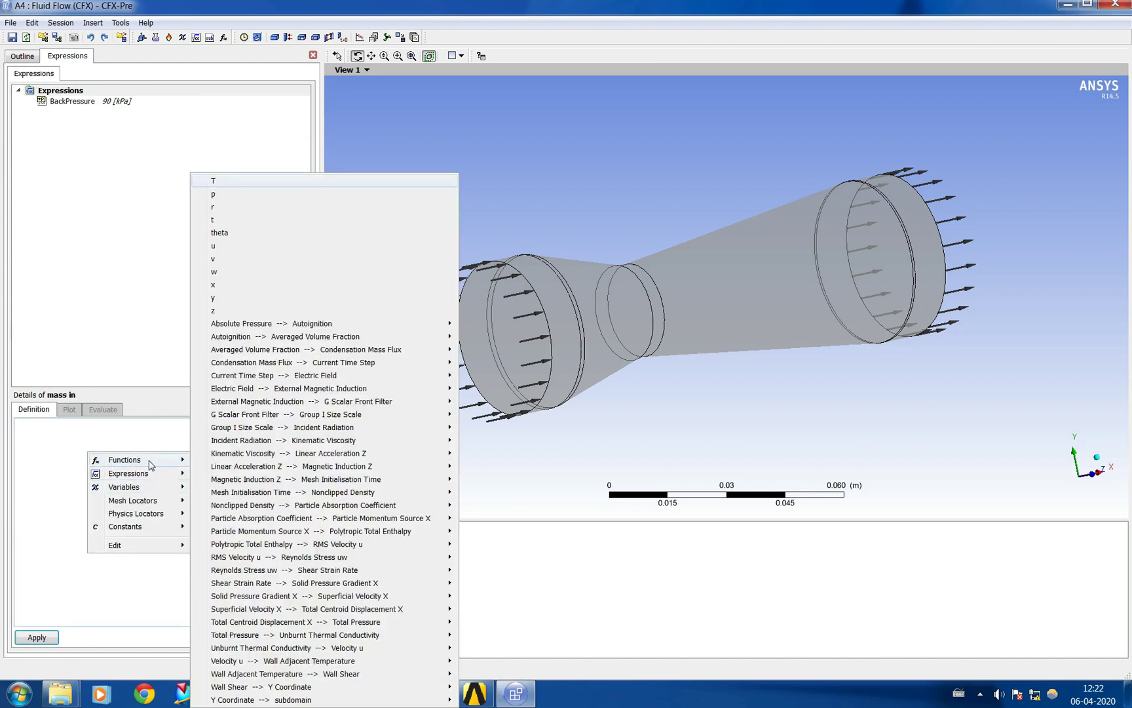
{"action": "mouse_move", "coordinate": [181, 460]}
{"action": "mouse_move", "coordinate": [232, 472]}
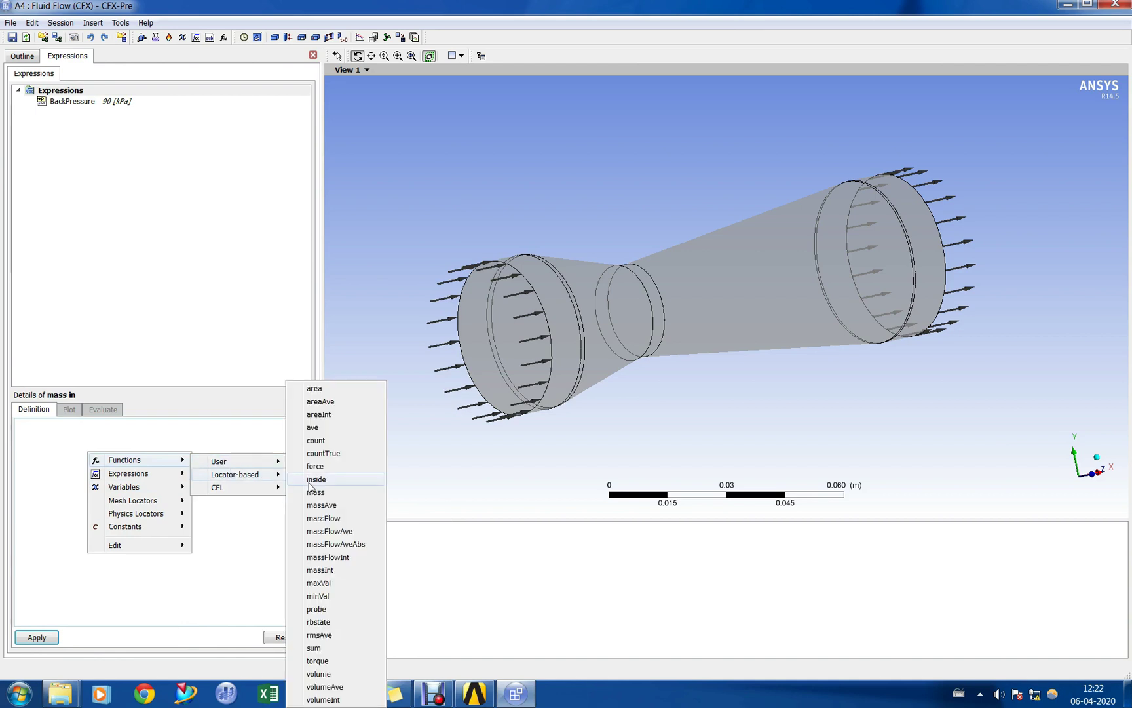
{"action": "left_click", "coordinate": [346, 518]}
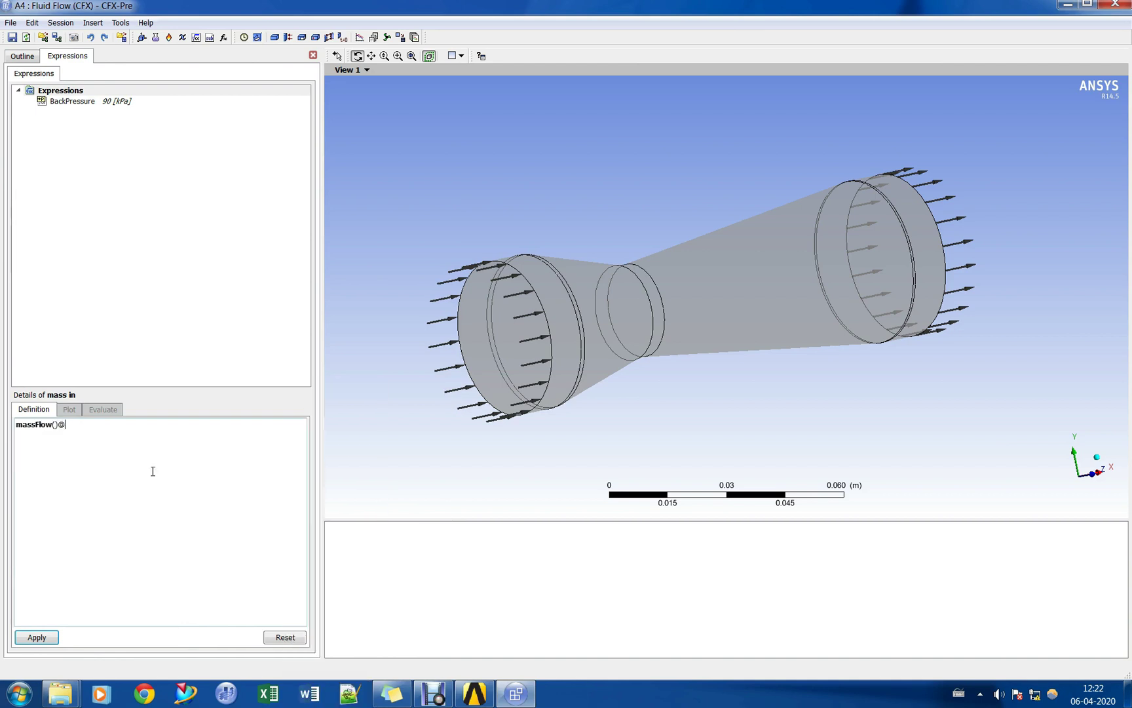
{"action": "right_click", "coordinate": [97, 442]}
{"action": "mouse_move", "coordinate": [164, 506]}
{"action": "mouse_move", "coordinate": [226, 510]}
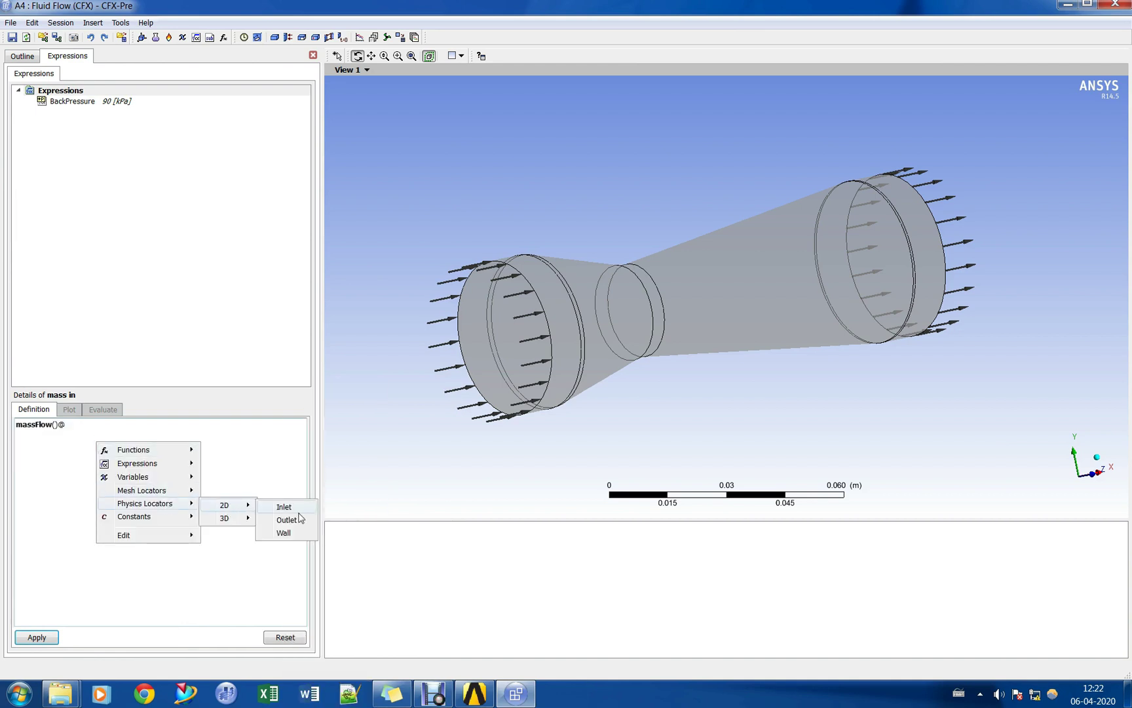
{"action": "left_click", "coordinate": [290, 503]}
{"action": "left_click", "coordinate": [40, 639]}
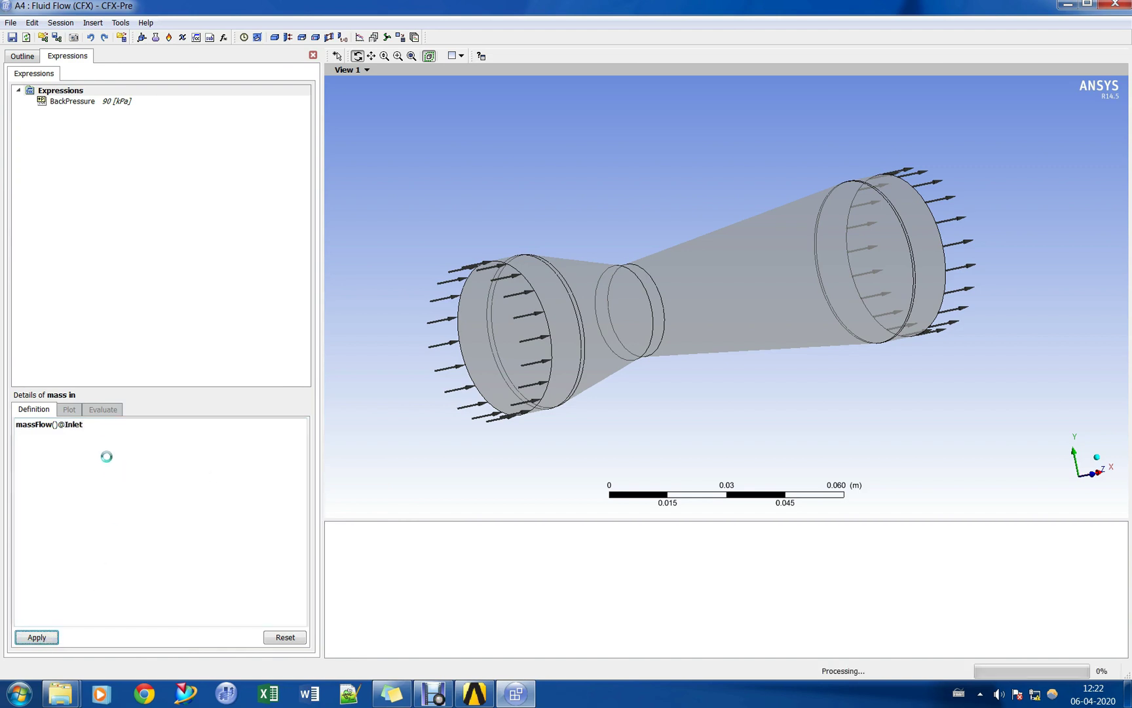
{"action": "right_click", "coordinate": [72, 87]}
{"action": "mouse_move", "coordinate": [131, 94]}
{"action": "left_click", "coordinate": [222, 99]}
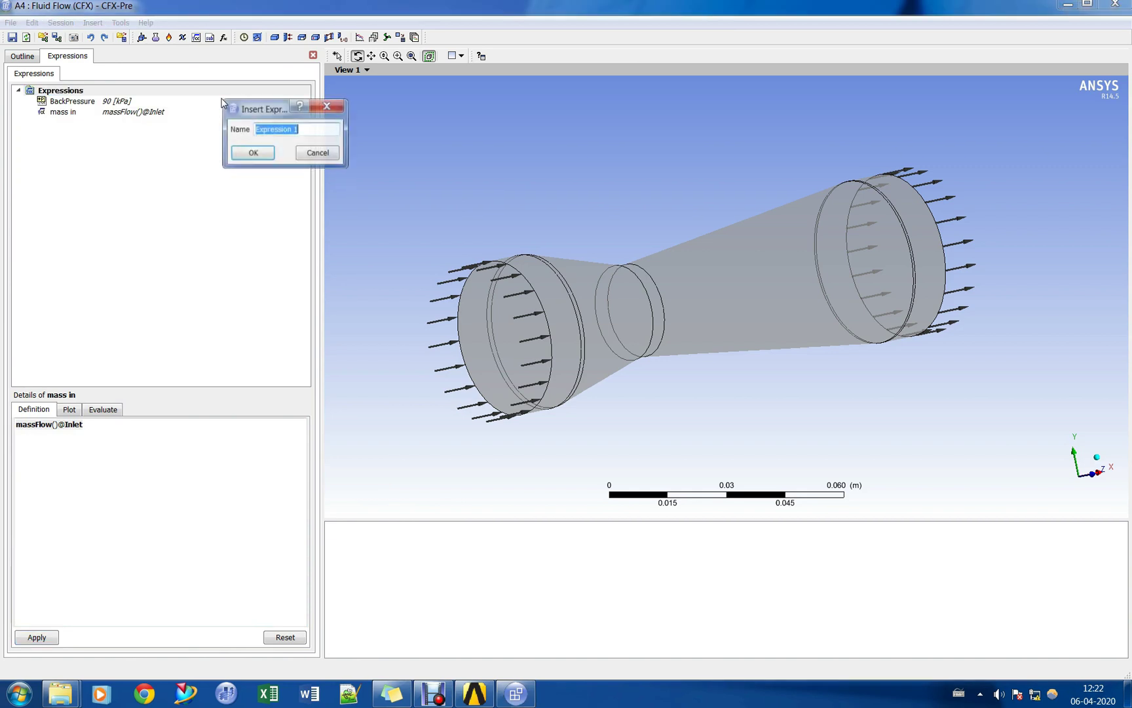
{"action": "type", "text": "mass out"}
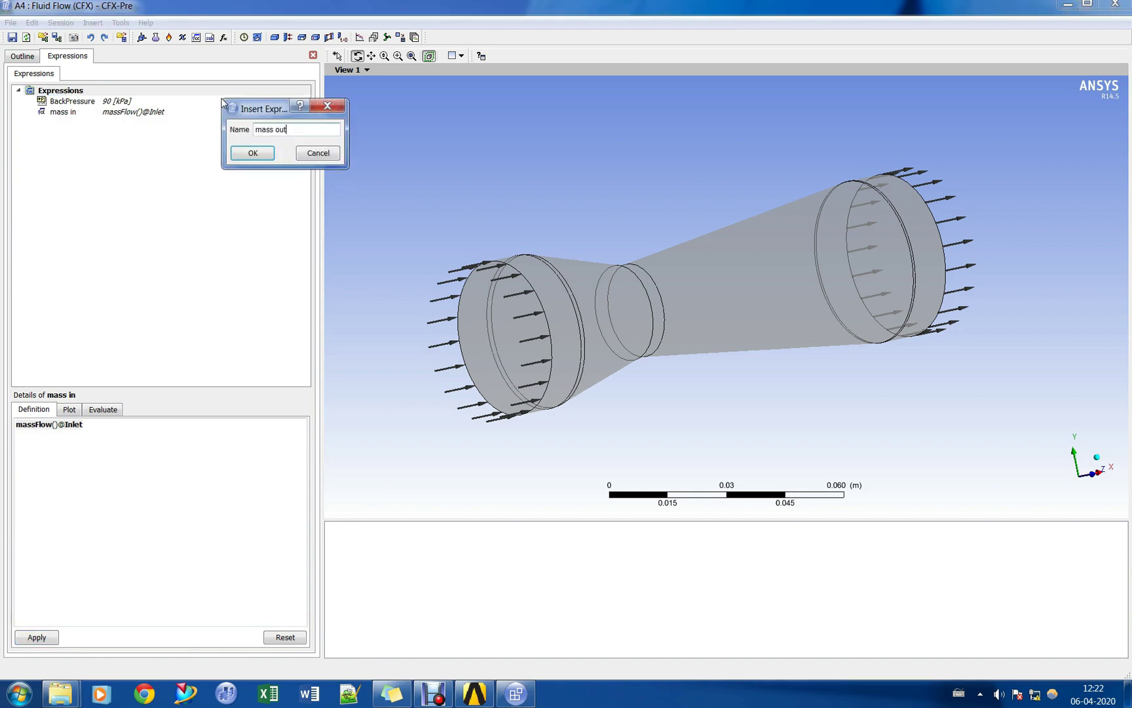
{"action": "key", "text": "Return"}
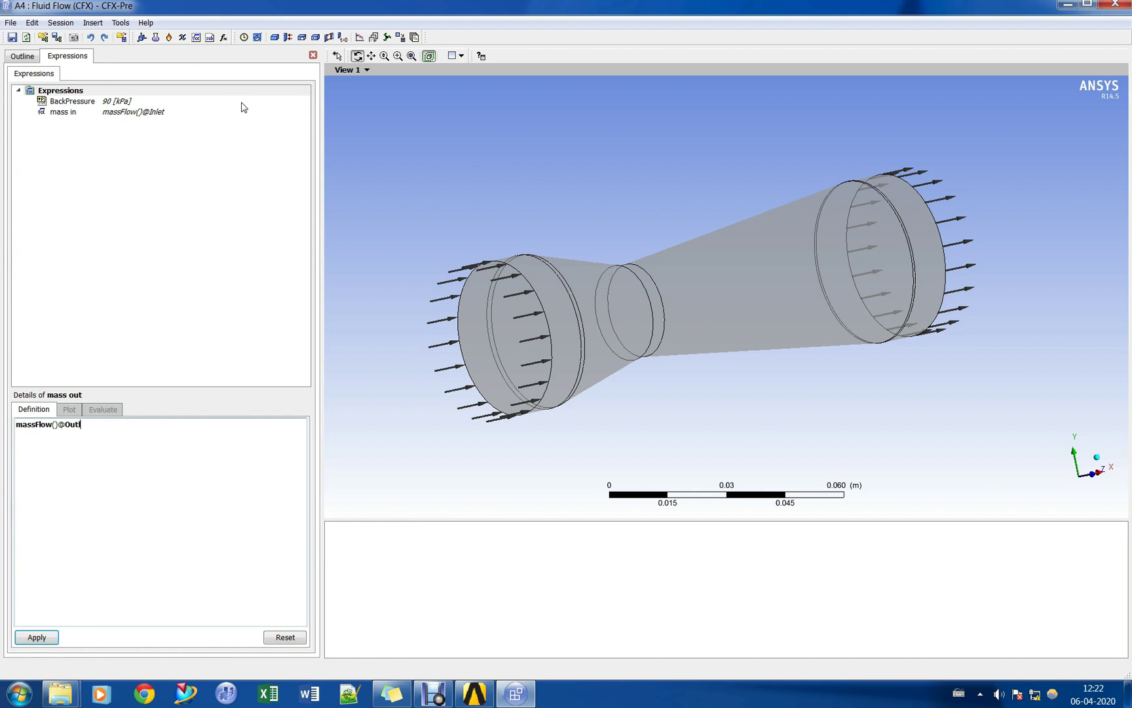
{"action": "left_click", "coordinate": [36, 637]}
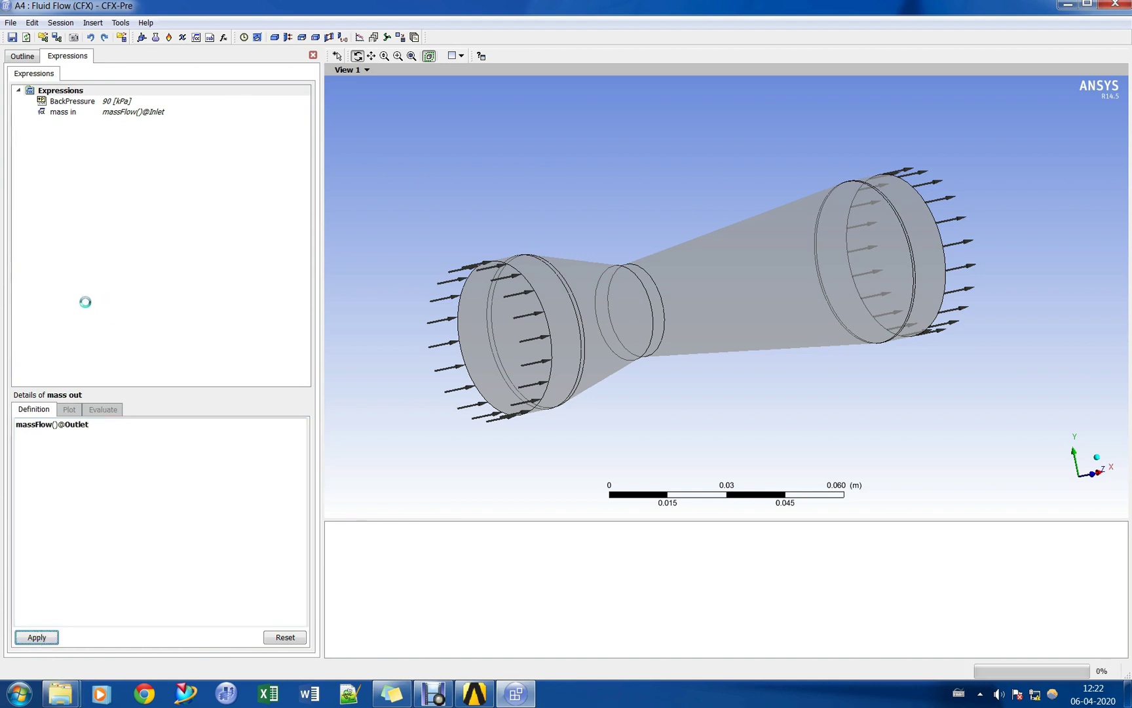
{"action": "right_click", "coordinate": [82, 92]}
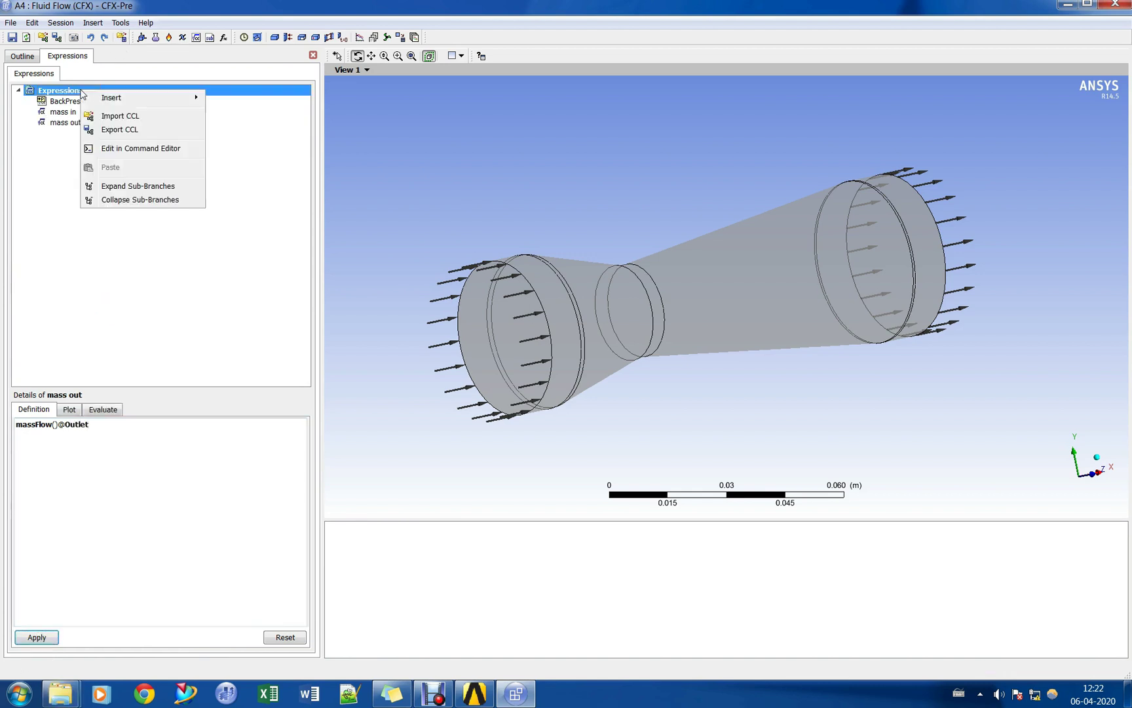
{"action": "left_click", "coordinate": [42, 213]}
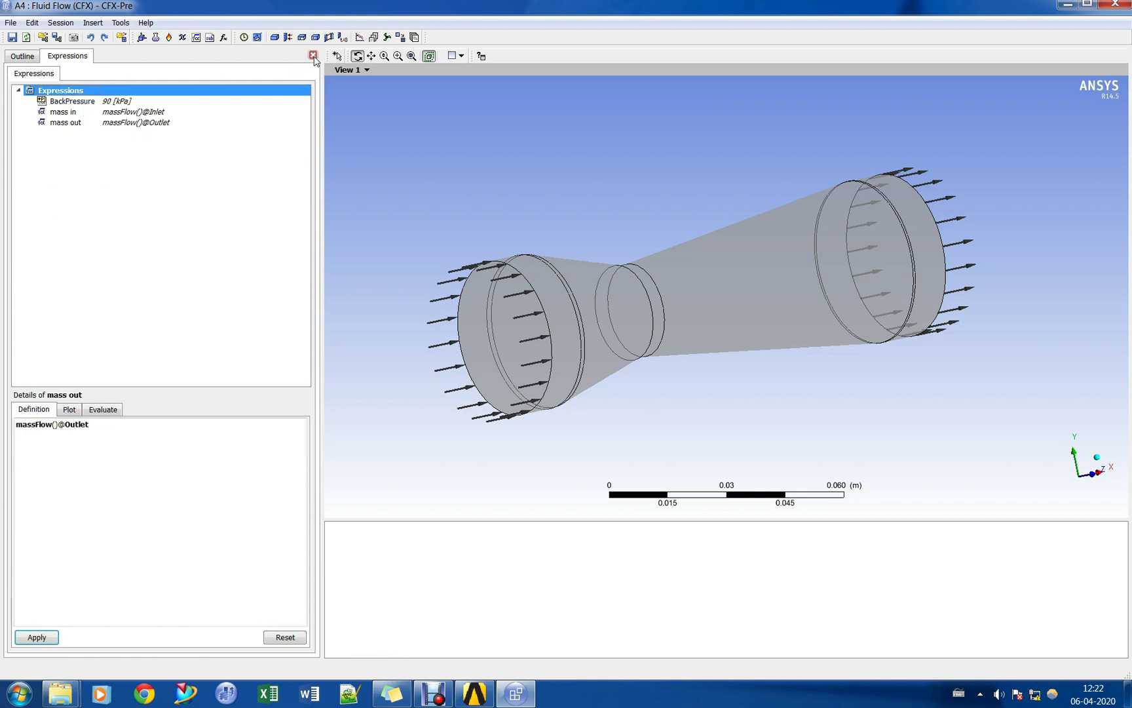
{"action": "left_click", "coordinate": [313, 56]}
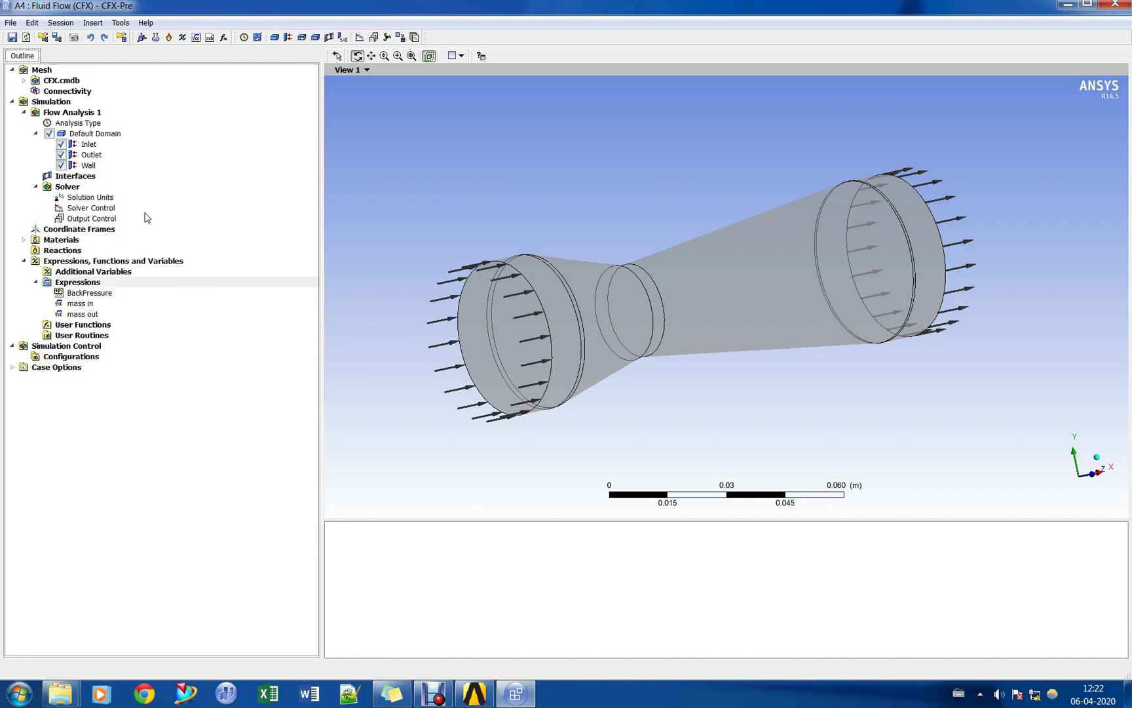
Open Solver Control for Flow Analysis 1 and set the RMS residual target to 0.000001.
{"action": "double_click", "coordinate": [91, 208]}
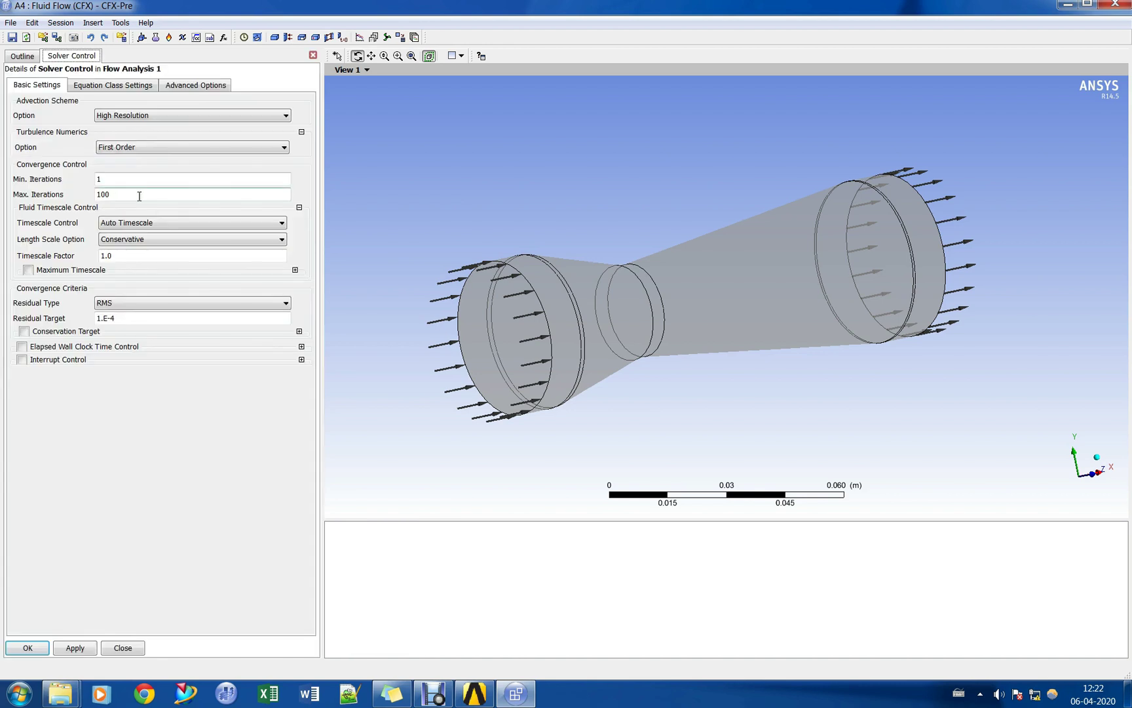
{"action": "left_click_drag", "start_coordinate": [139, 195], "coordinate": [79, 197]}
{"action": "left_click", "coordinate": [135, 303]}
{"action": "left_click", "coordinate": [117, 311]}
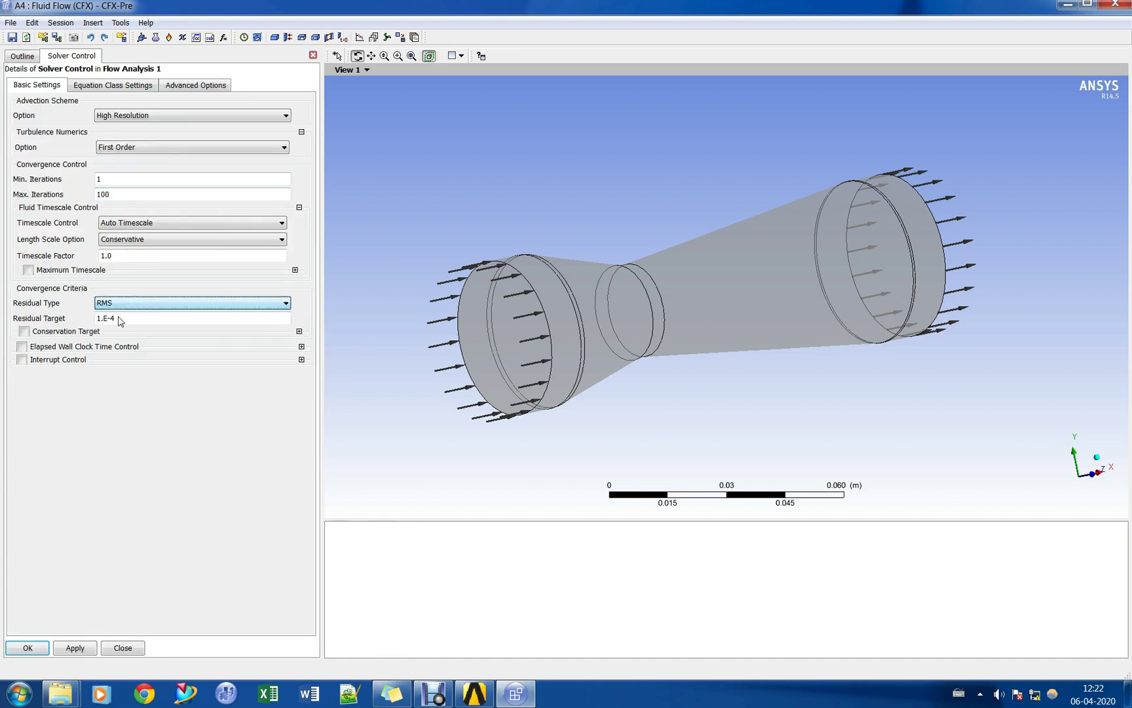
{"action": "double_click", "coordinate": [114, 318]}
{"action": "type", "text": "0.0001"}
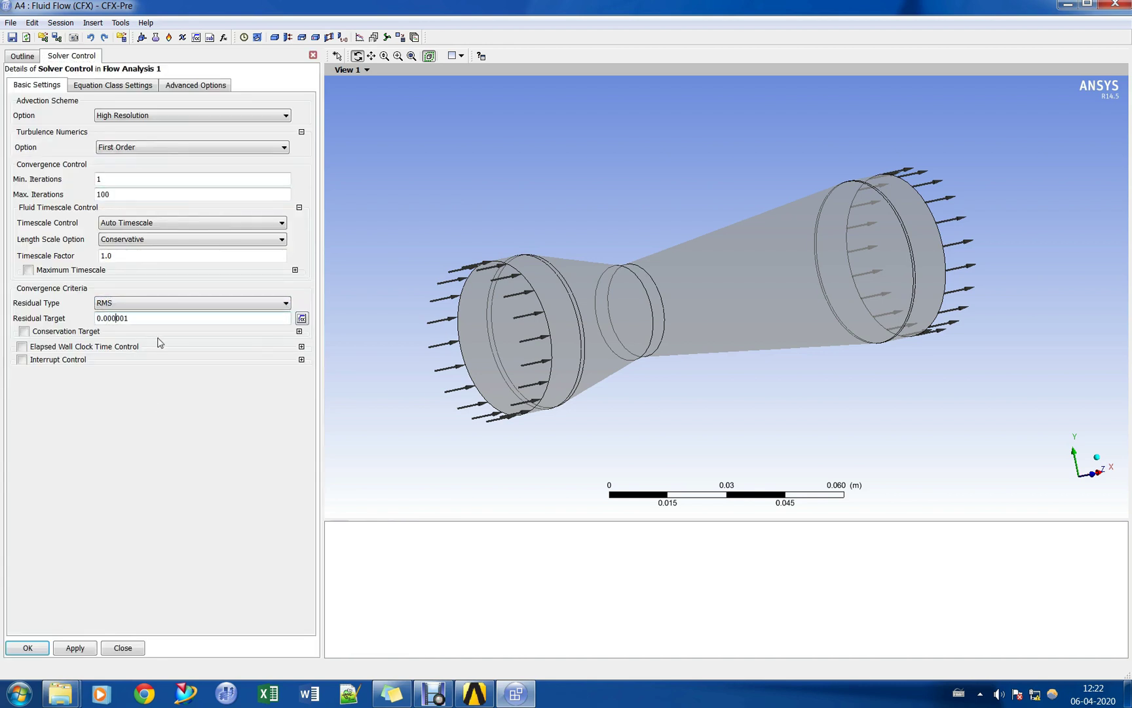
Set the solver's maximum iterations to 200 with First Order turbulence numerics, and save the project.
{"action": "left_click_drag", "start_coordinate": [116, 194], "coordinate": [6, 197]}
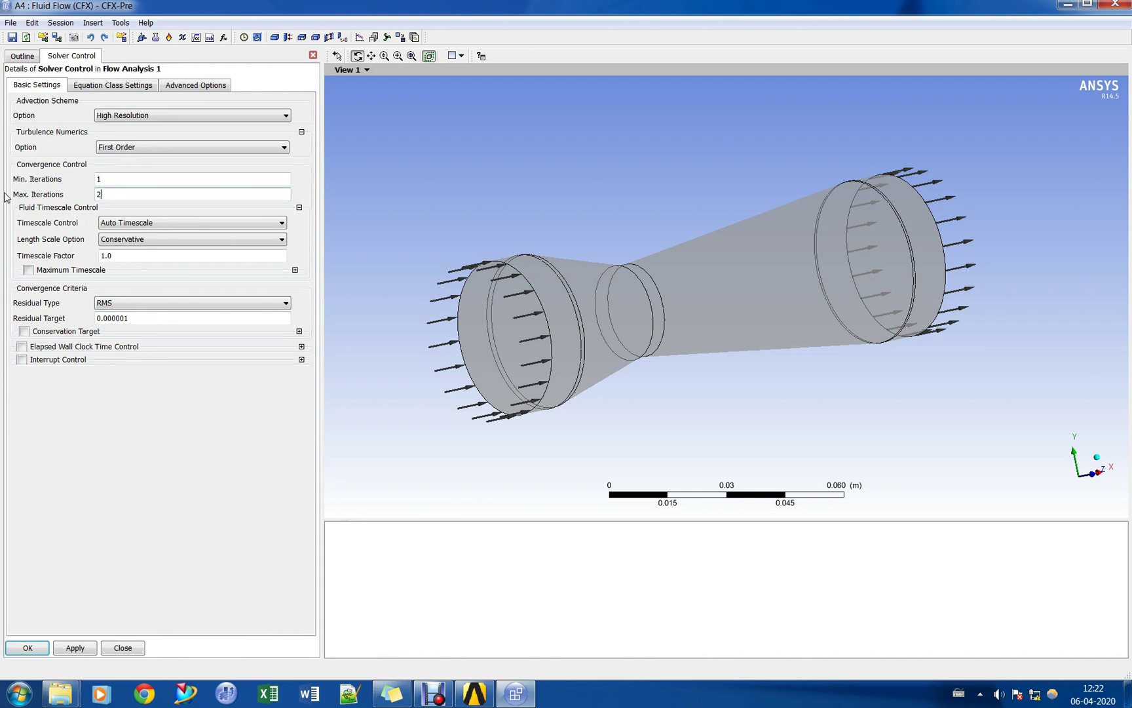
{"action": "left_click", "coordinate": [139, 155]}
{"action": "left_click", "coordinate": [144, 169]}
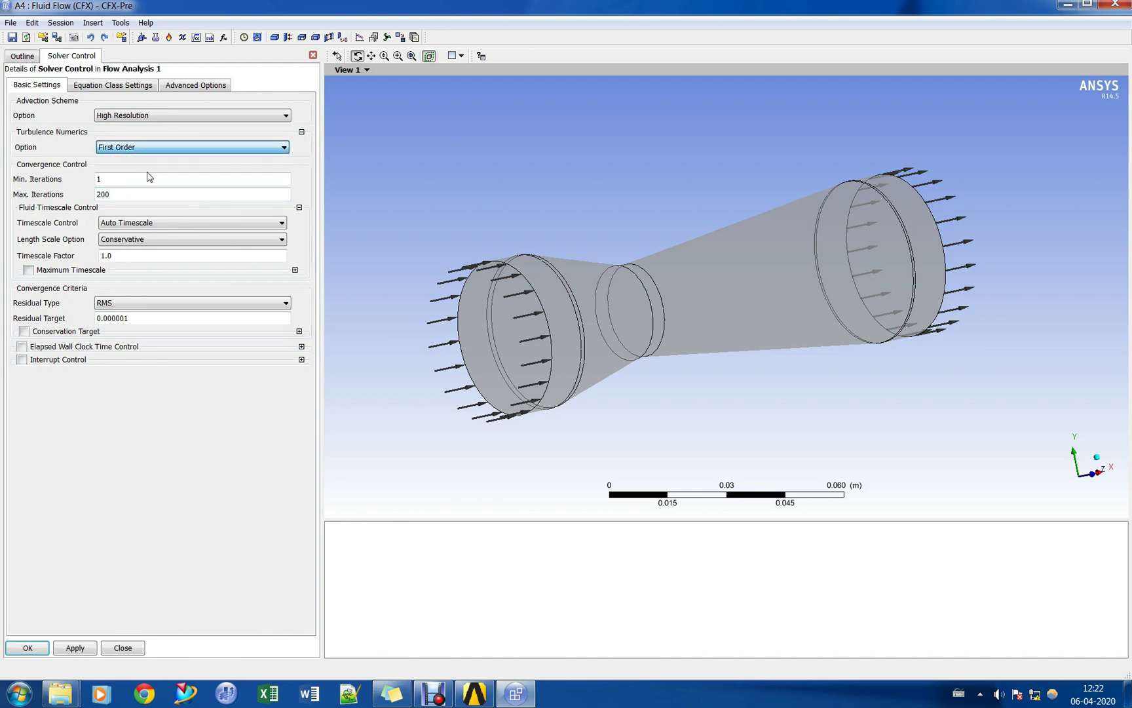
{"action": "left_click", "coordinate": [27, 647]}
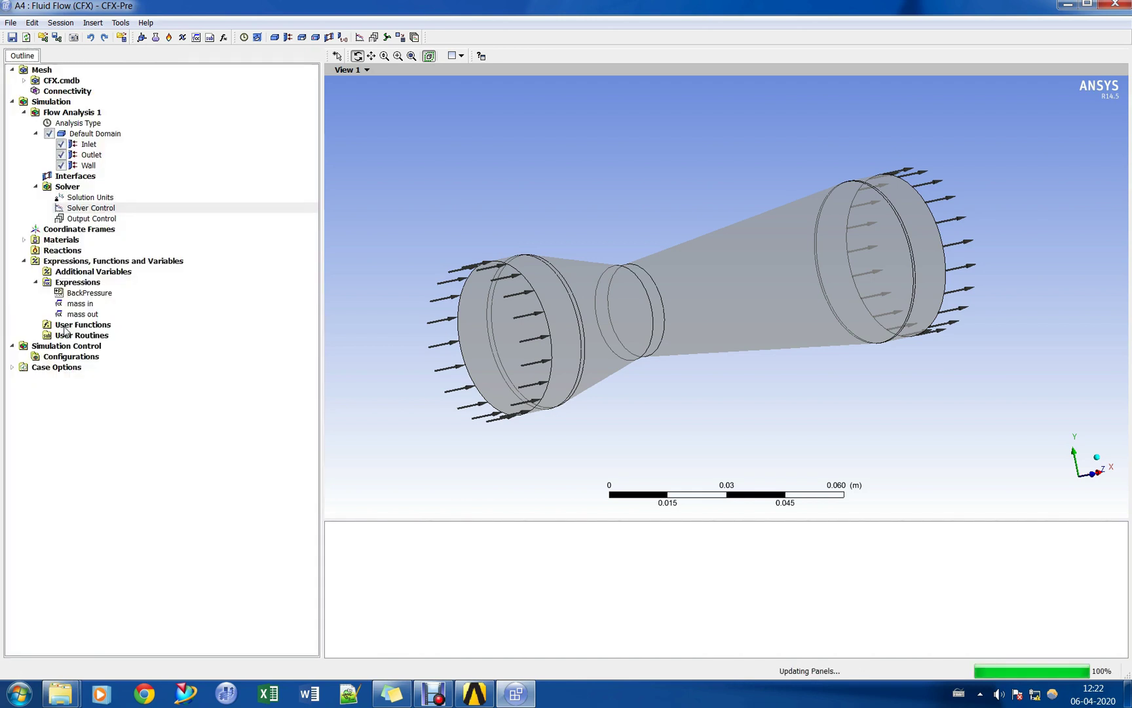
{"action": "left_click", "coordinate": [12, 37]}
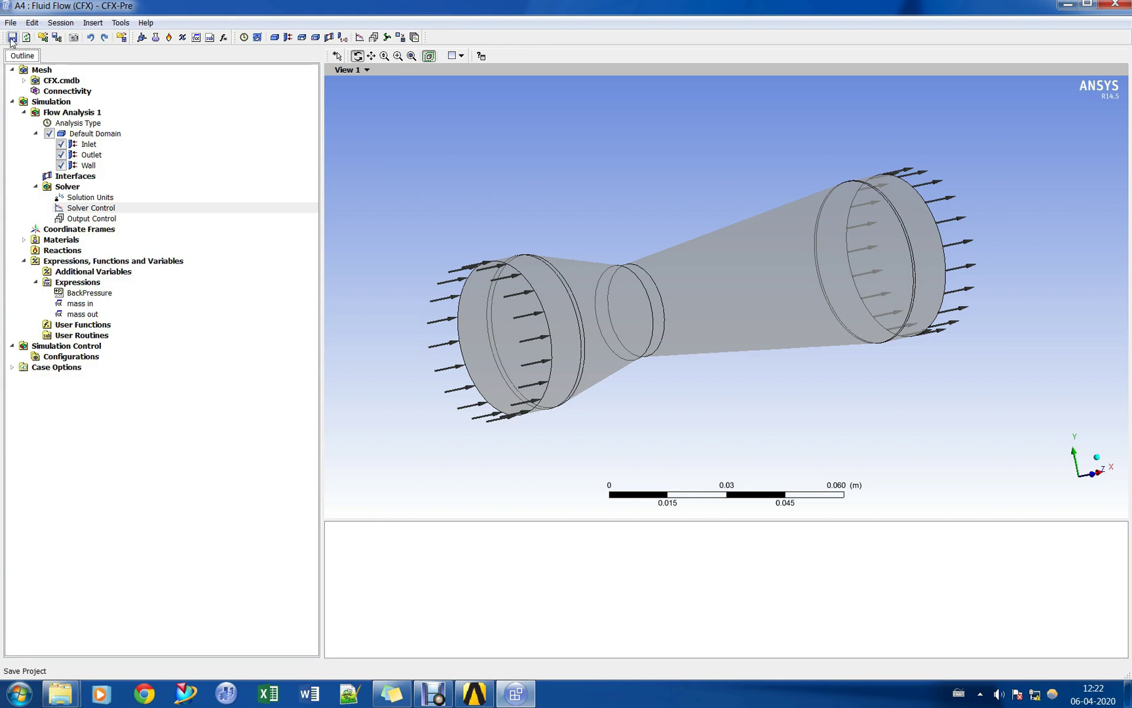
Set the Outlet boundary's relative pressure to the BackPressure expression, using the Average Static Pressure option.
{"action": "double_click", "coordinate": [103, 153]}
{"action": "left_click", "coordinate": [95, 90]}
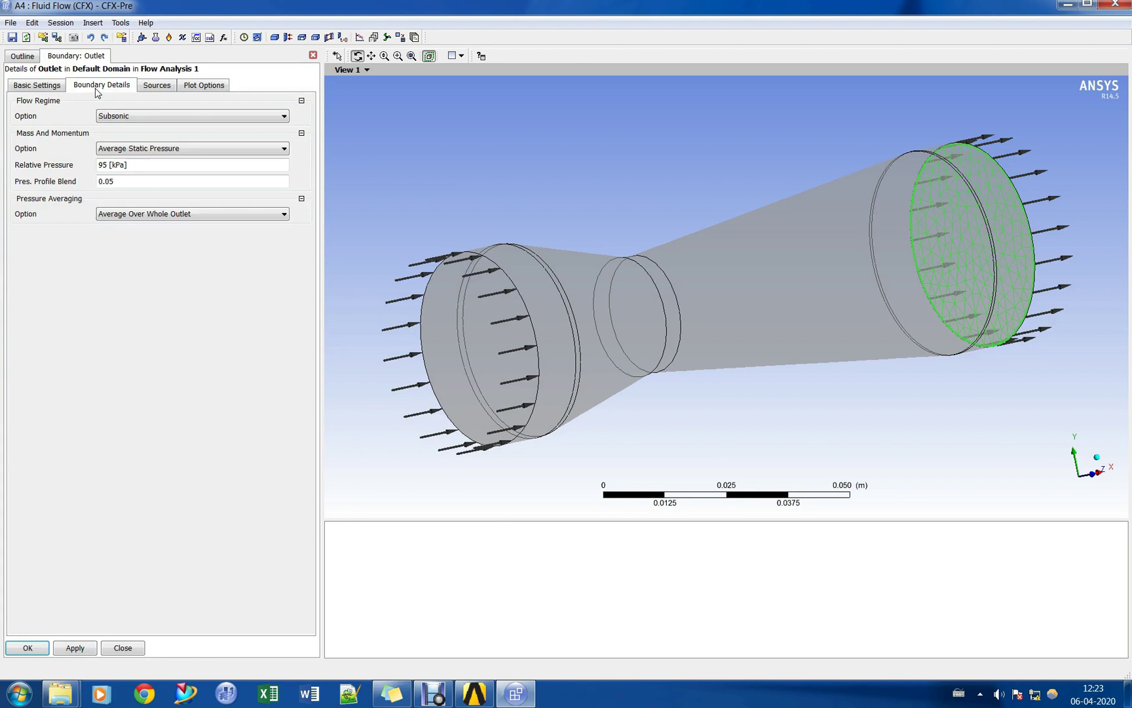
{"action": "left_click", "coordinate": [156, 149]}
{"action": "left_click", "coordinate": [147, 162]}
{"action": "left_click", "coordinate": [172, 165]}
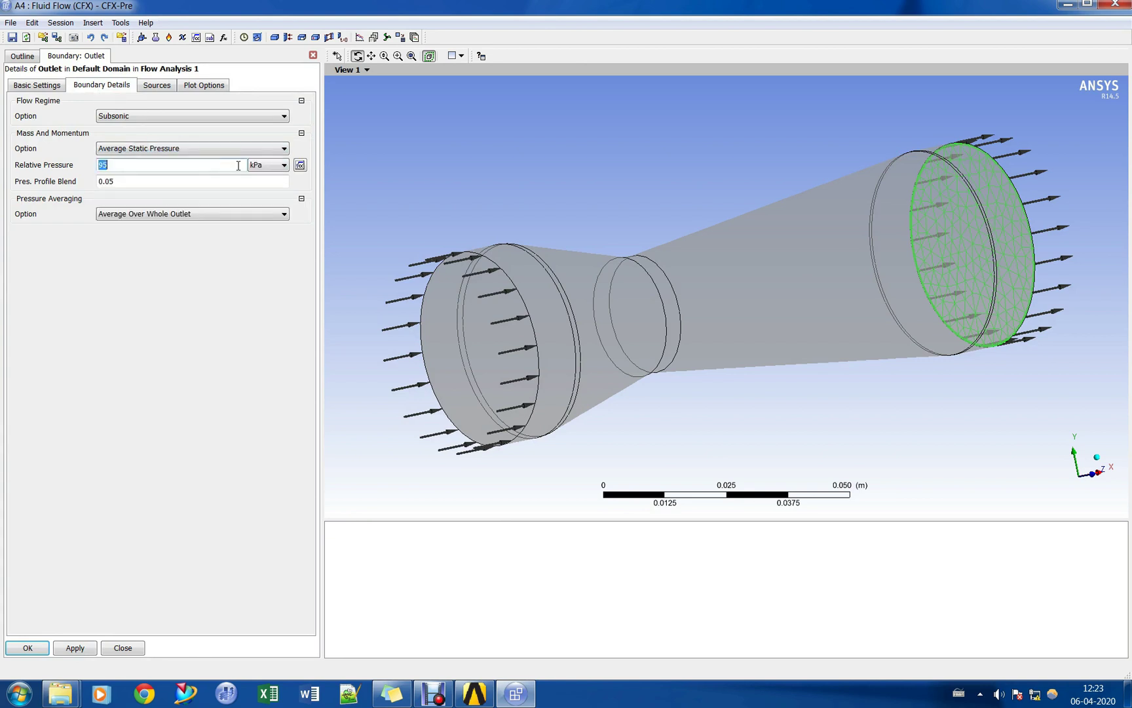
{"action": "left_click", "coordinate": [300, 165]}
{"action": "right_click", "coordinate": [235, 164]}
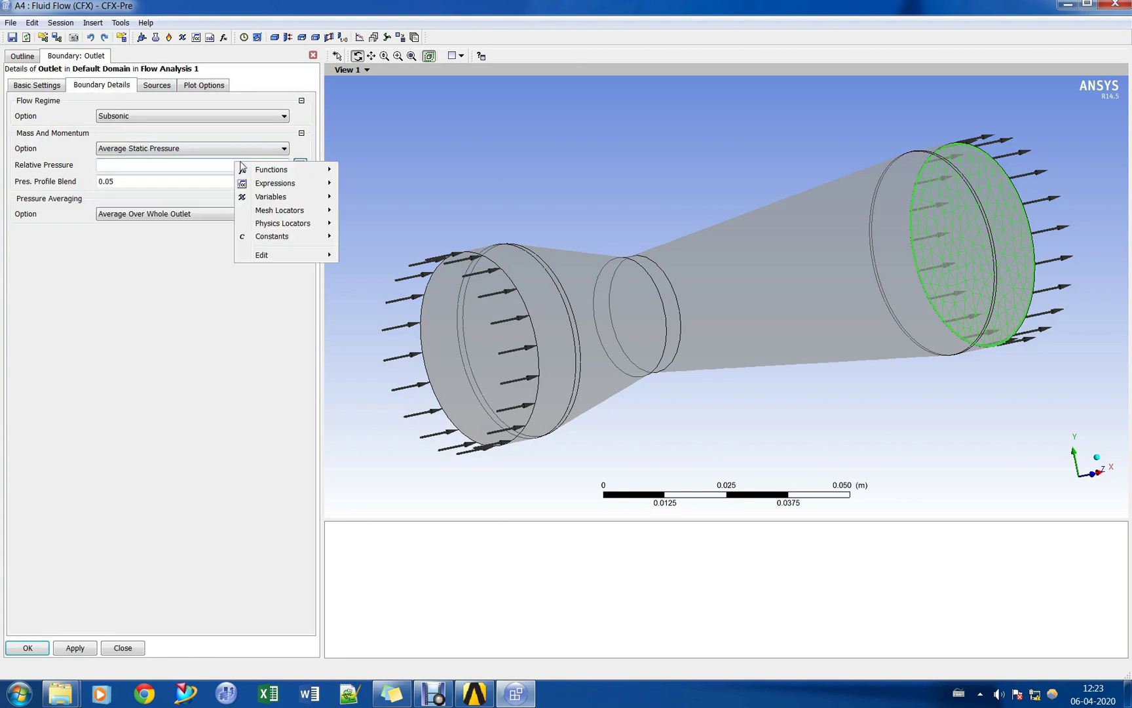
{"action": "mouse_move", "coordinate": [288, 183]}
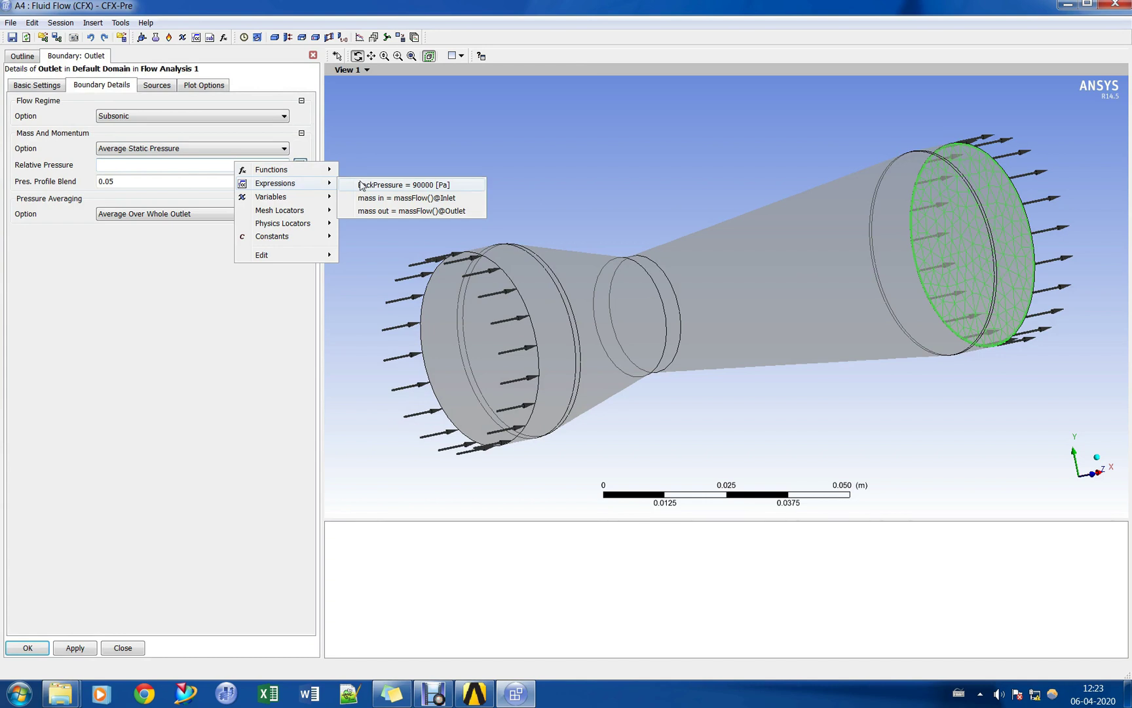
{"action": "left_click", "coordinate": [362, 186]}
{"action": "left_click", "coordinate": [28, 647]}
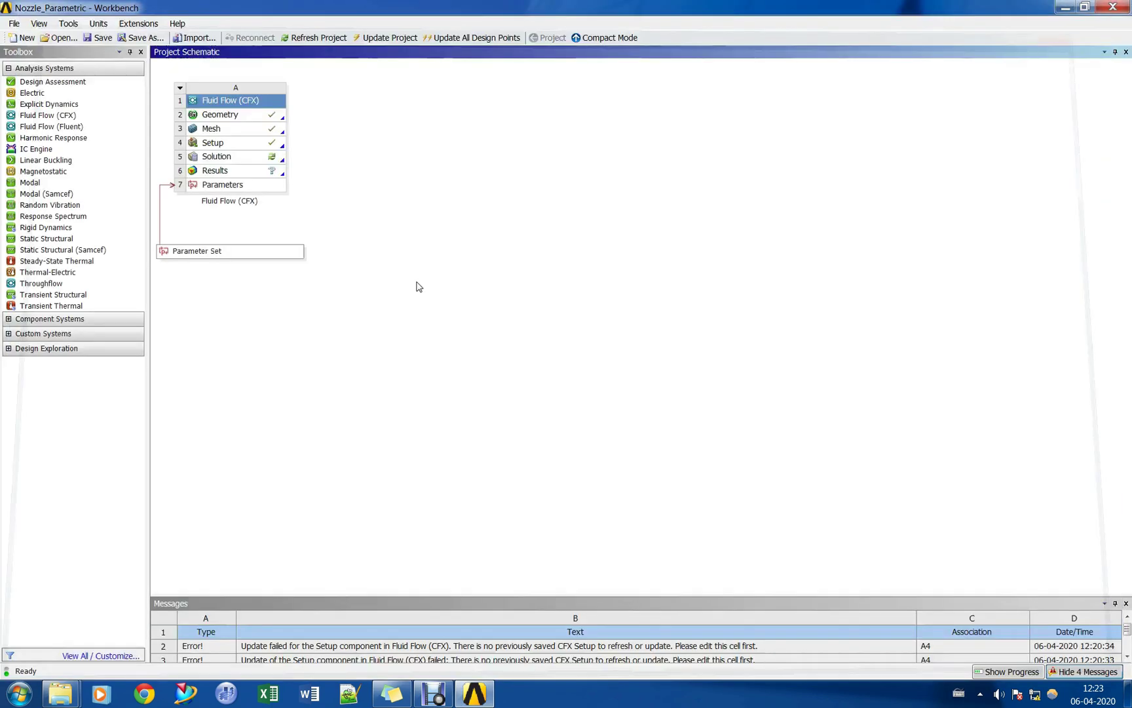
Open the Fluid Flow (CFX) system's Solution for editing in CFX-Solver Manager.
{"action": "left_click", "coordinate": [241, 157]}
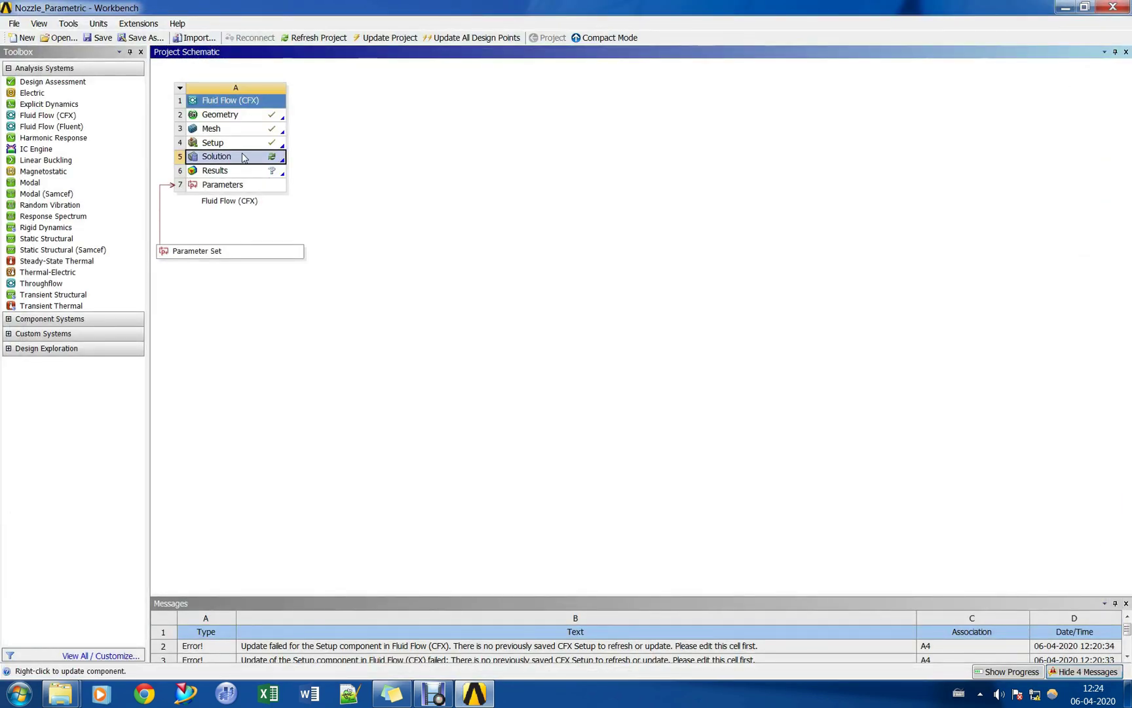
{"action": "right_click", "coordinate": [241, 156]}
{"action": "left_click", "coordinate": [321, 162]}
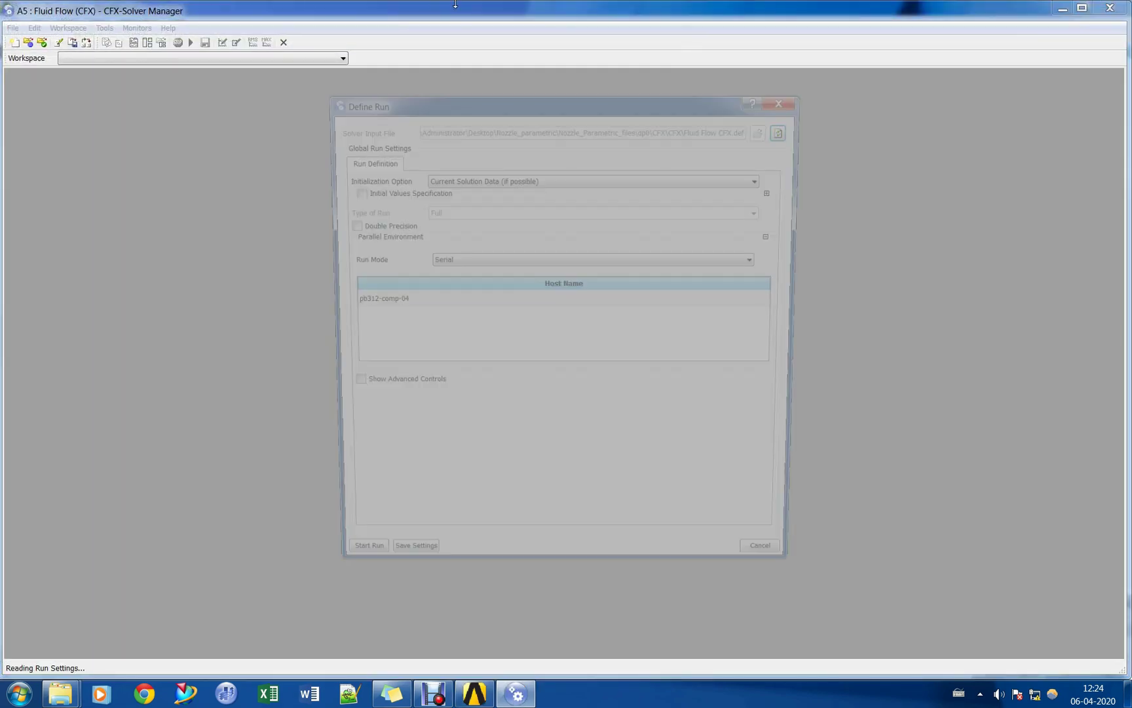
Define the solver run as Platform MPI Local Parallel with 6 partitions and start it.
{"action": "left_click", "coordinate": [503, 179]}
{"action": "left_click", "coordinate": [503, 179]}
{"action": "left_click", "coordinate": [446, 259]}
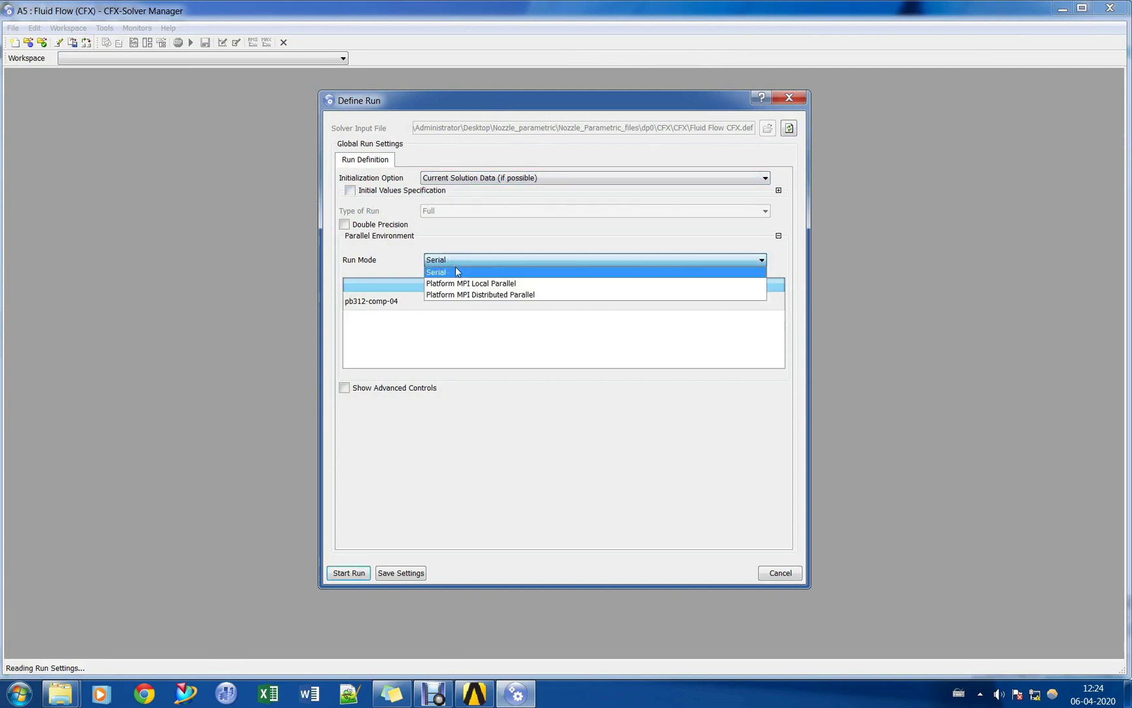
{"action": "left_click", "coordinate": [459, 283]}
{"action": "left_click", "coordinate": [777, 299]}
{"action": "left_click", "coordinate": [776, 299]}
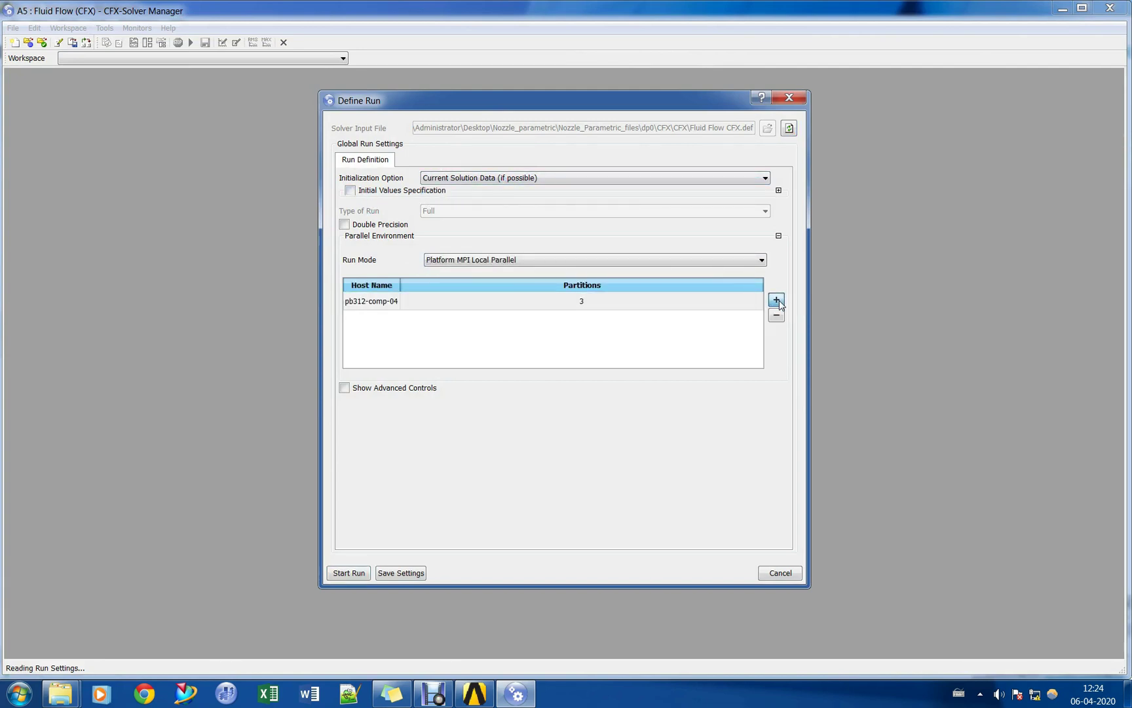
{"action": "left_click", "coordinate": [777, 299]}
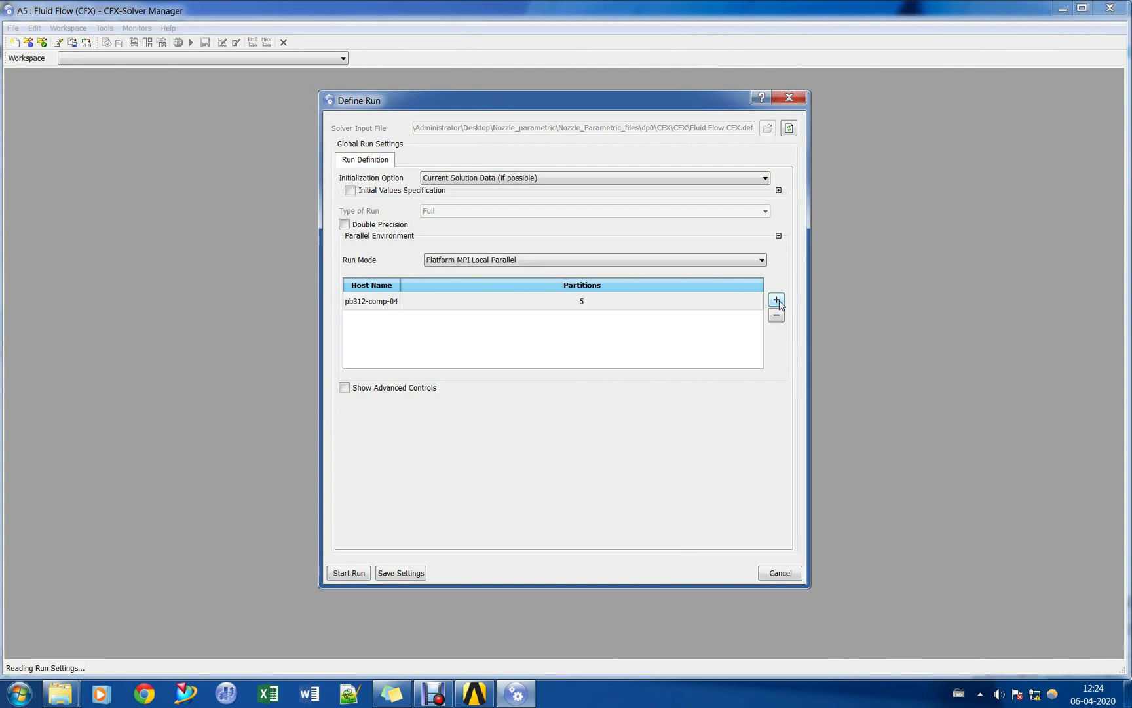
{"action": "left_click", "coordinate": [511, 262]}
{"action": "left_click", "coordinate": [449, 263]}
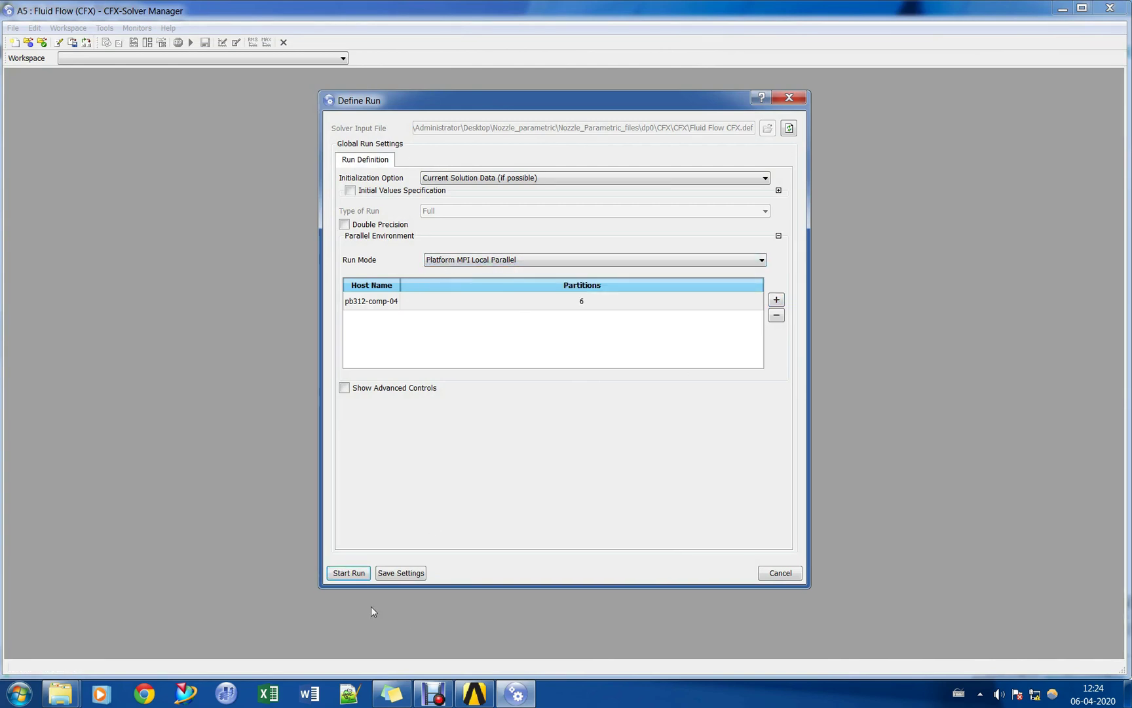
{"action": "left_click", "coordinate": [353, 574]}
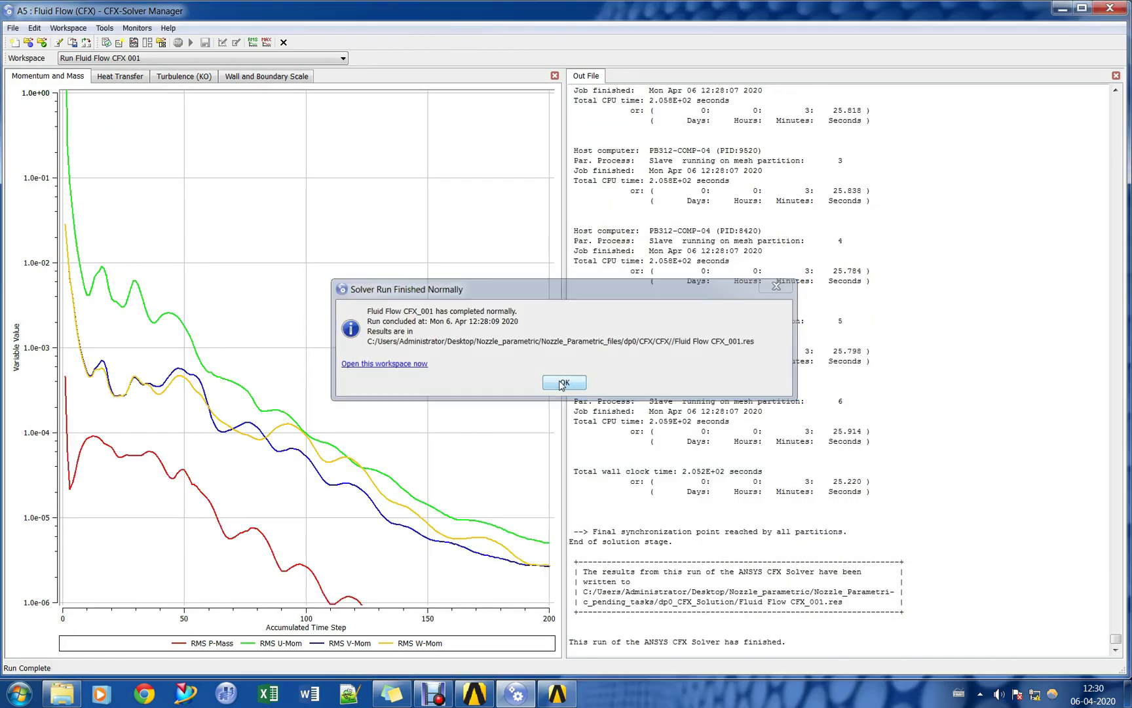
Acknowledge the finished solver run, close CFX-Solver Manager and return to the Workbench project.
{"action": "left_click", "coordinate": [542, 382]}
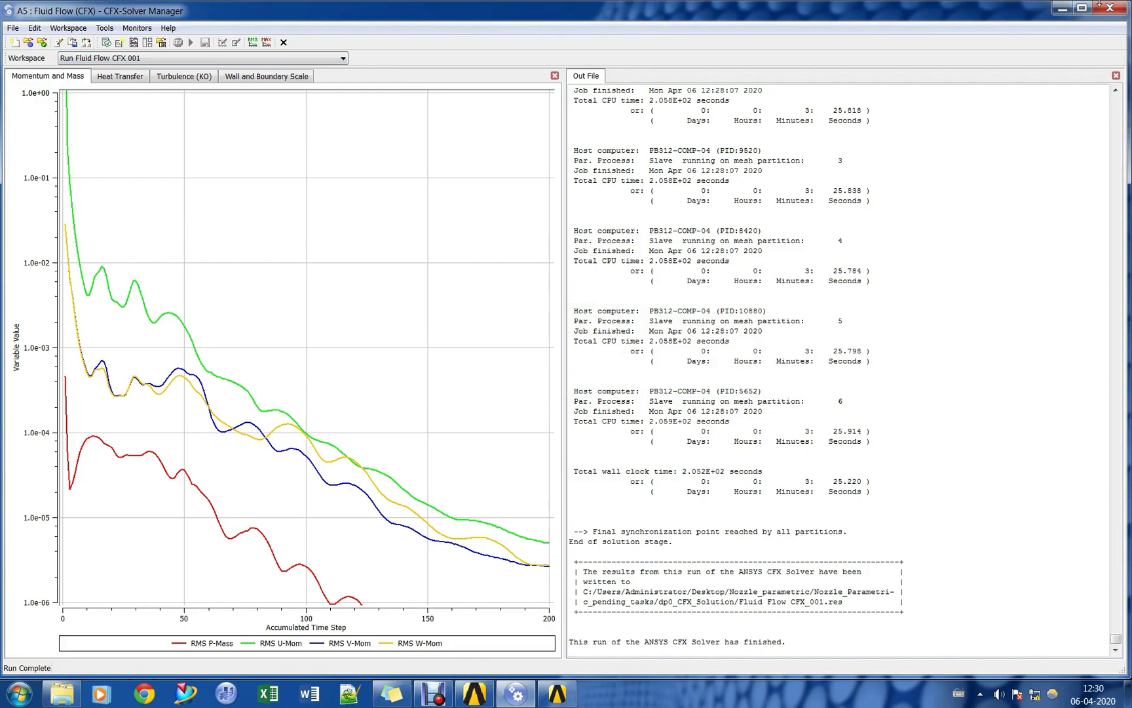
{"action": "left_click", "coordinate": [1109, 8]}
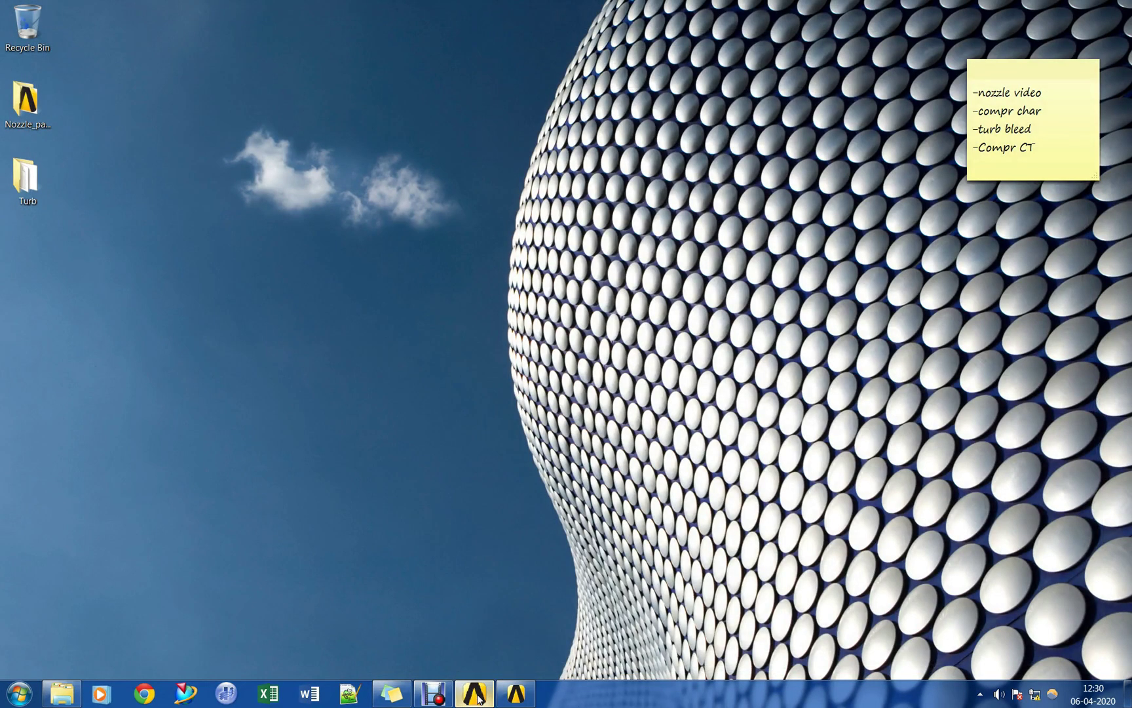
{"action": "left_click", "coordinate": [474, 694]}
Refresh the Fluid Flow (CFX) system's Results and open them in CFD-Post.
{"action": "left_click", "coordinate": [251, 173]}
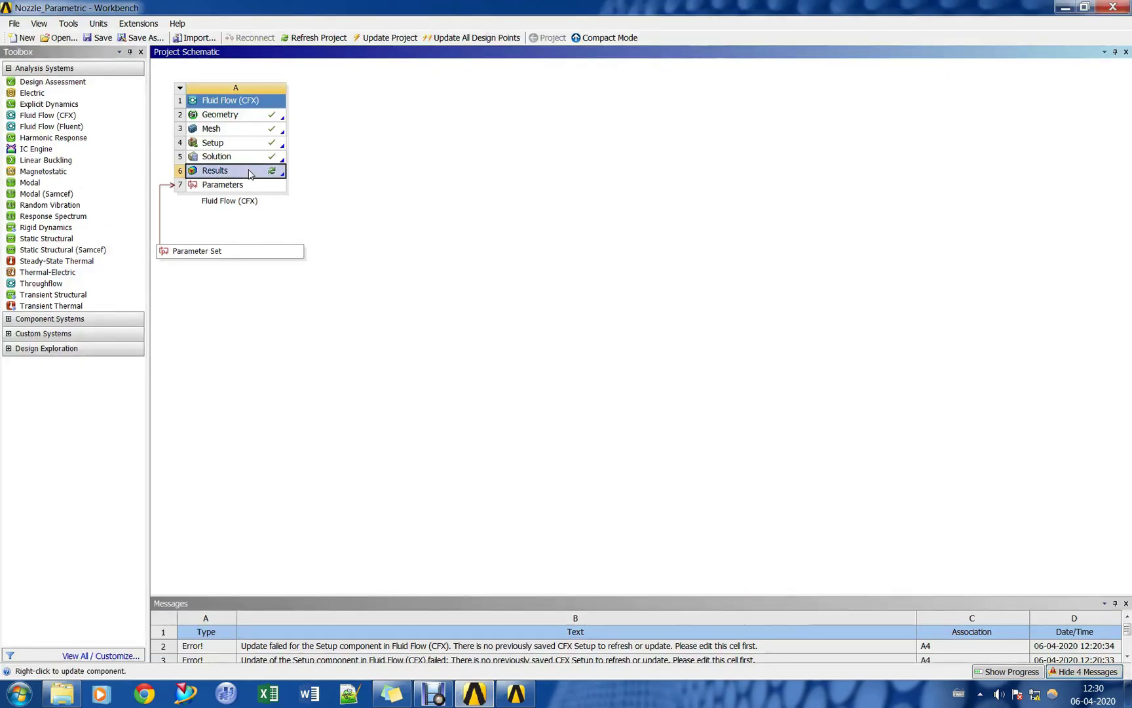
{"action": "right_click", "coordinate": [250, 169]}
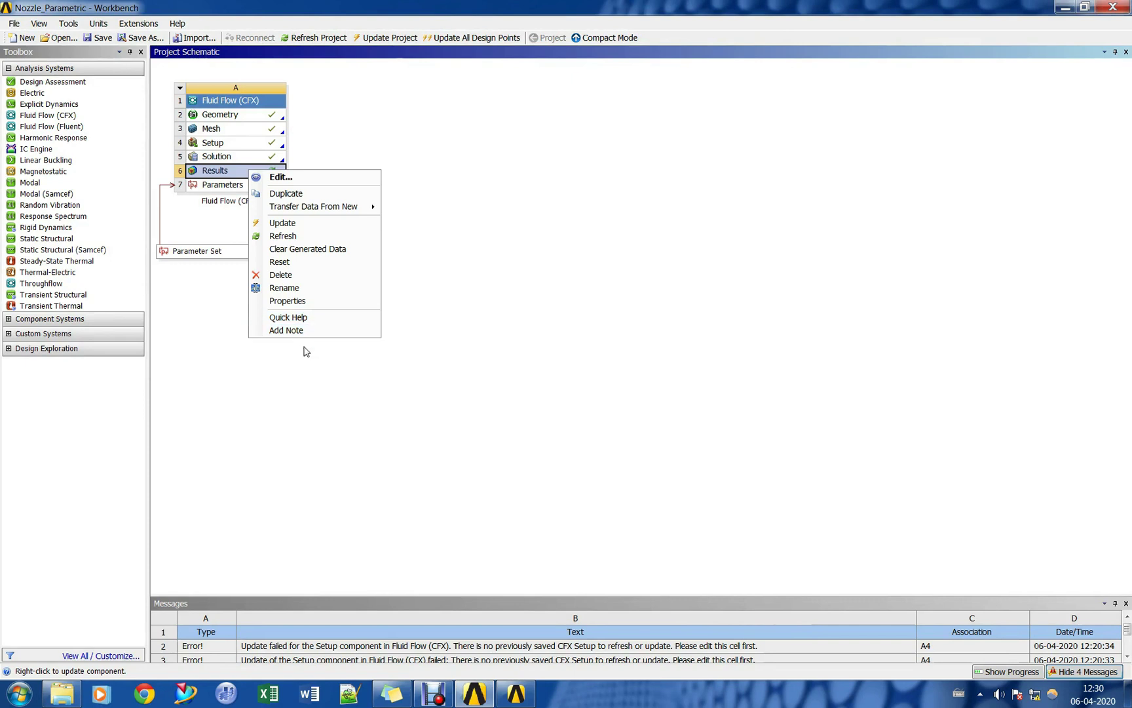
{"action": "left_click", "coordinate": [307, 234]}
{"action": "double_click", "coordinate": [242, 176]}
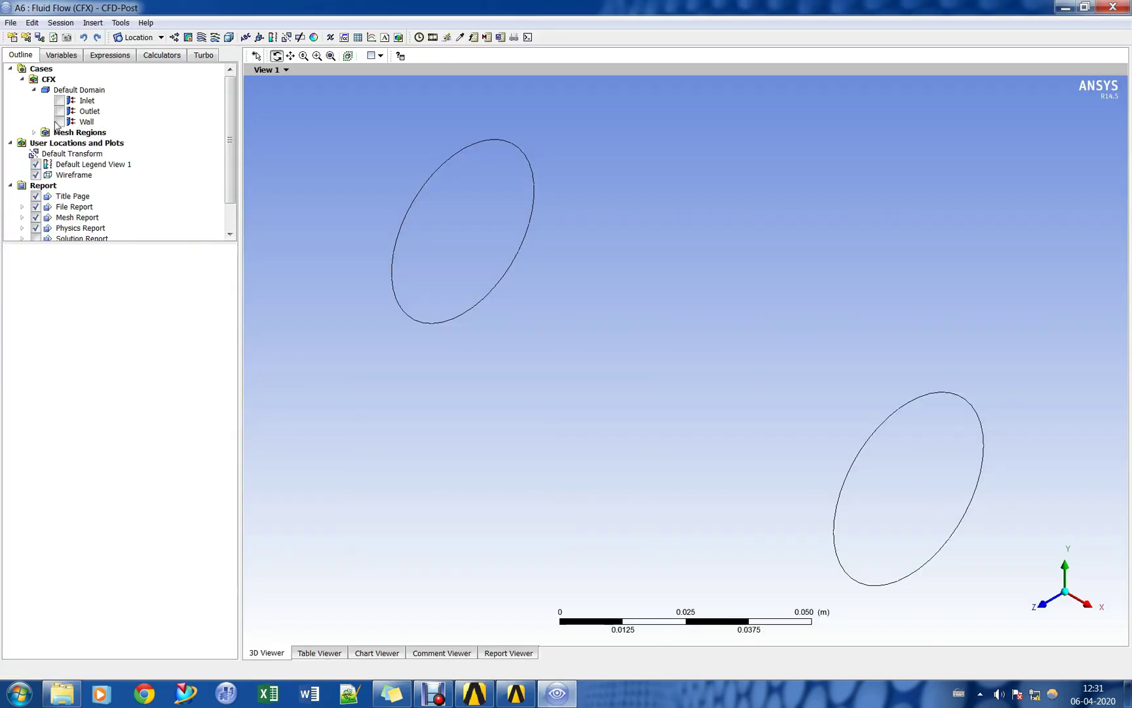
Display the nozzle's Wall boundary and set its transparency to 0.8.
{"action": "left_click", "coordinate": [59, 122]}
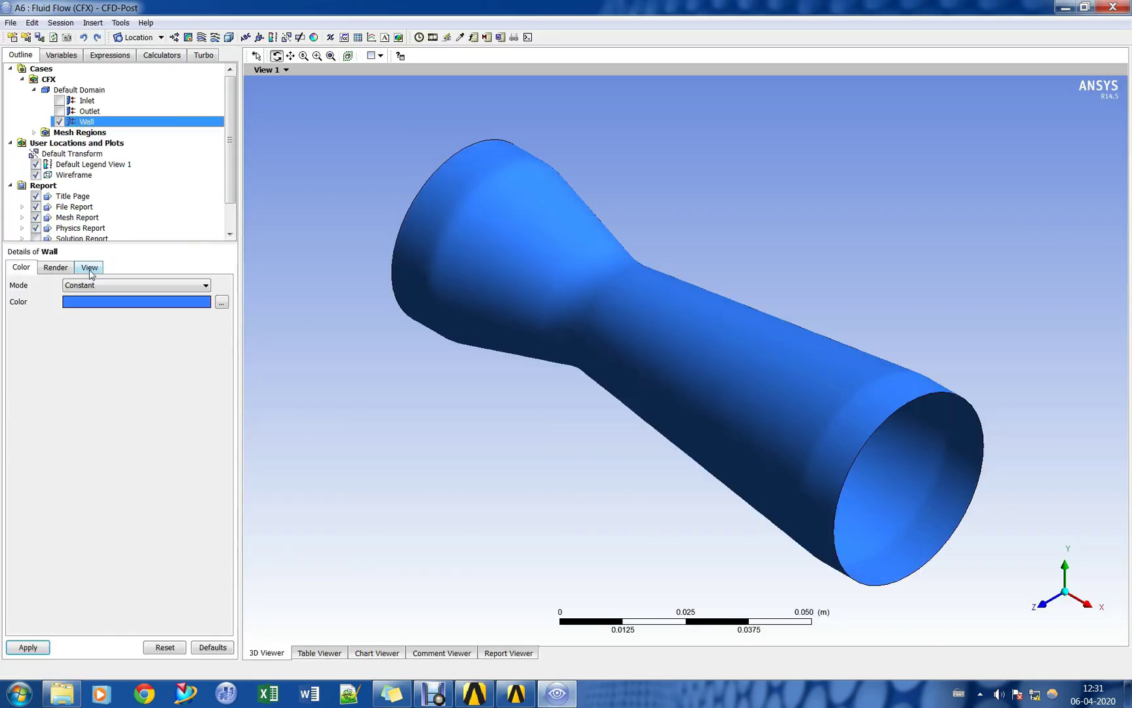
{"action": "left_click", "coordinate": [56, 268]}
{"action": "left_click", "coordinate": [95, 302]}
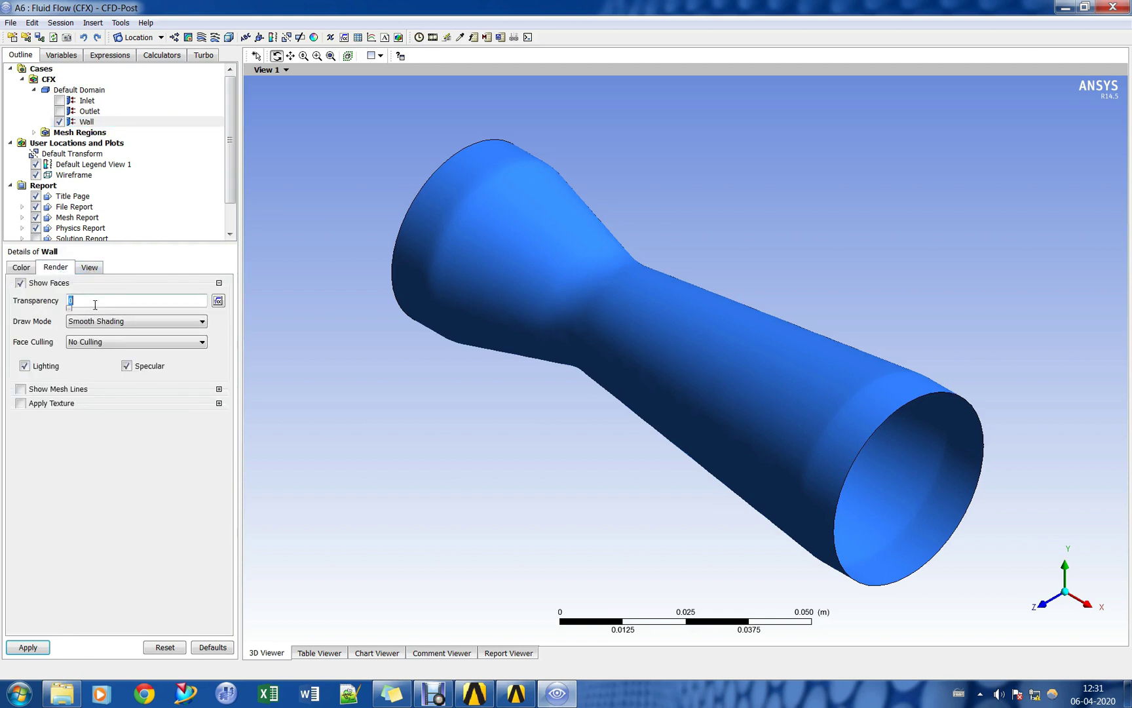
{"action": "type", "text": ".8"}
{"action": "left_click", "coordinate": [28, 647]}
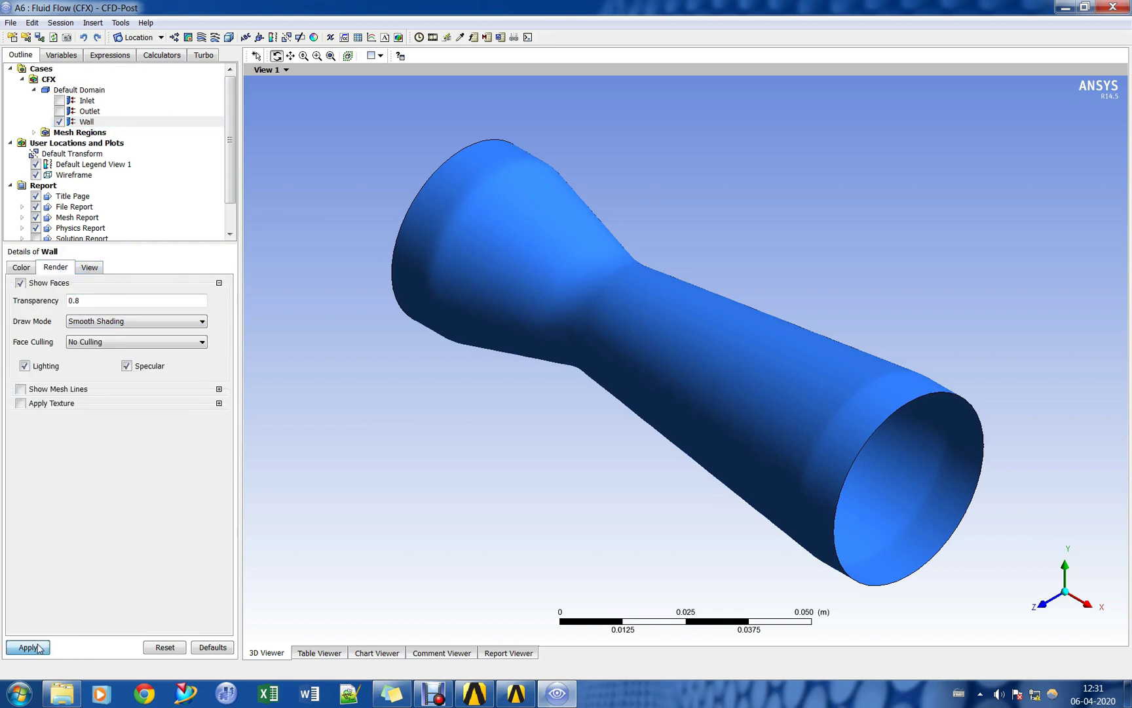
{"action": "left_click_drag", "start_coordinate": [576, 351], "coordinate": [758, 351]}
{"action": "scroll", "coordinate": [127, 160], "scroll_direction": "down", "scroll_amount": 1}
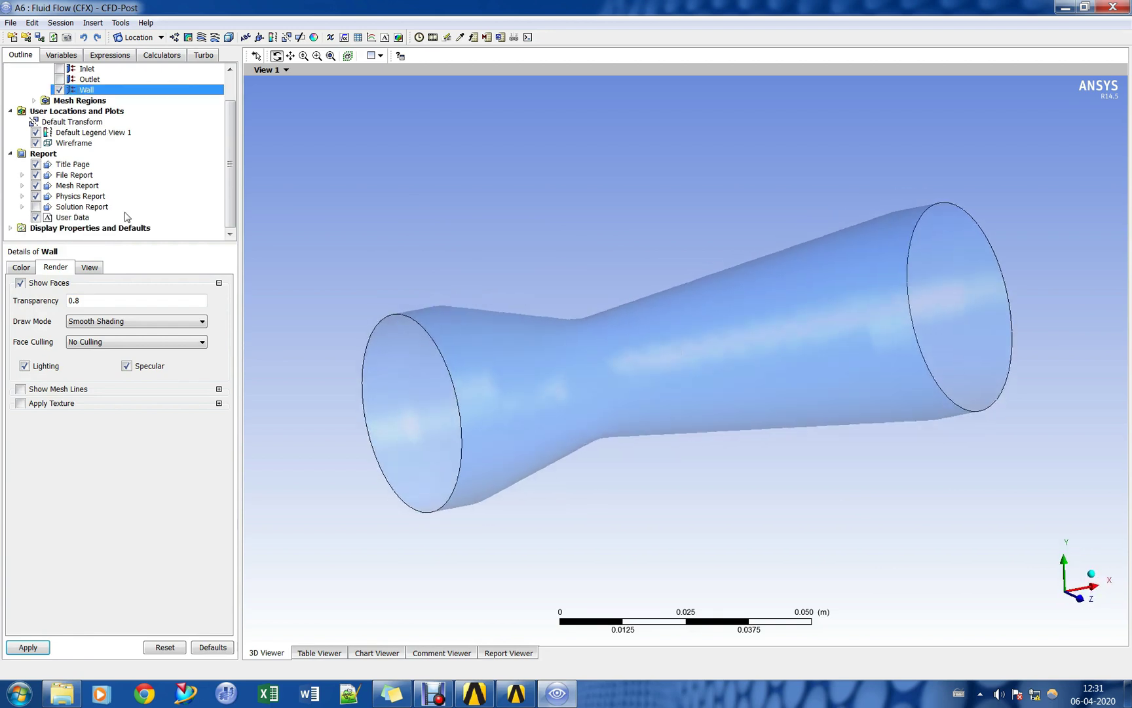
Insert a slice plane named Plane 1 across all domains using the XY Plane method at Z = 0.0 m.
{"action": "scroll", "coordinate": [128, 217], "scroll_direction": "up", "scroll_amount": 1}
{"action": "mouse_move", "coordinate": [492, 192]}
{"action": "left_mouse_down"}
{"action": "mouse_move", "coordinate": [498, 182]}
{"action": "mouse_move", "coordinate": [513, 195]}
{"action": "mouse_move", "coordinate": [498, 200]}
{"action": "left_mouse_up"}
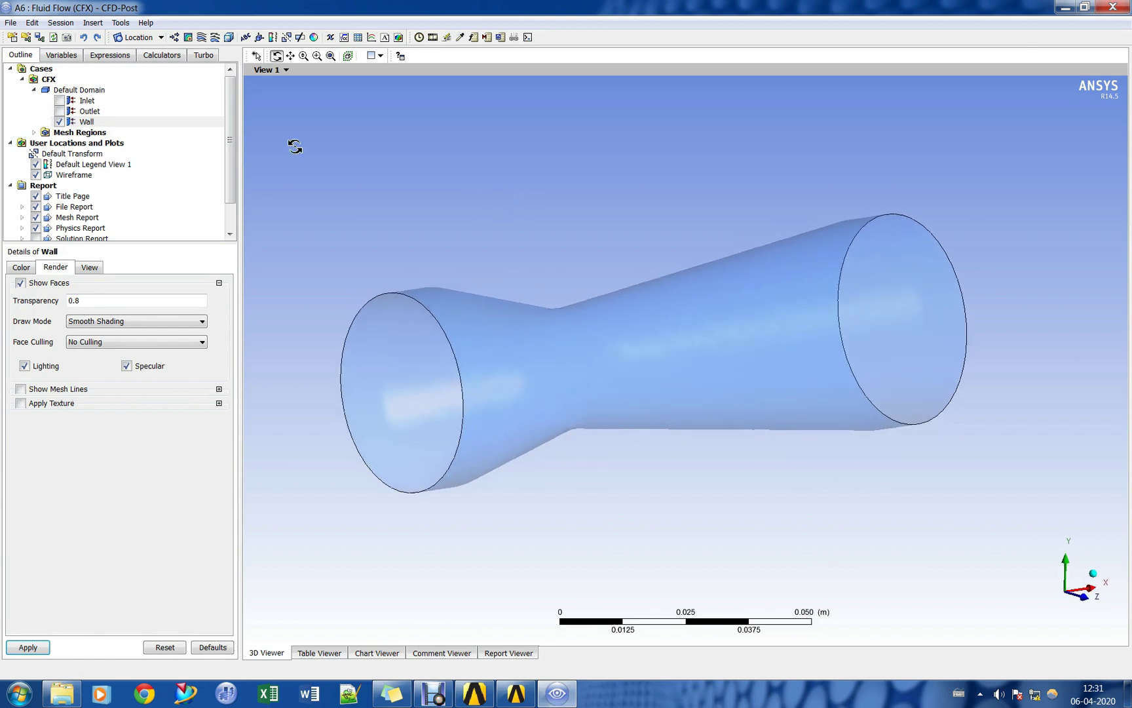
{"action": "left_click", "coordinate": [138, 38]}
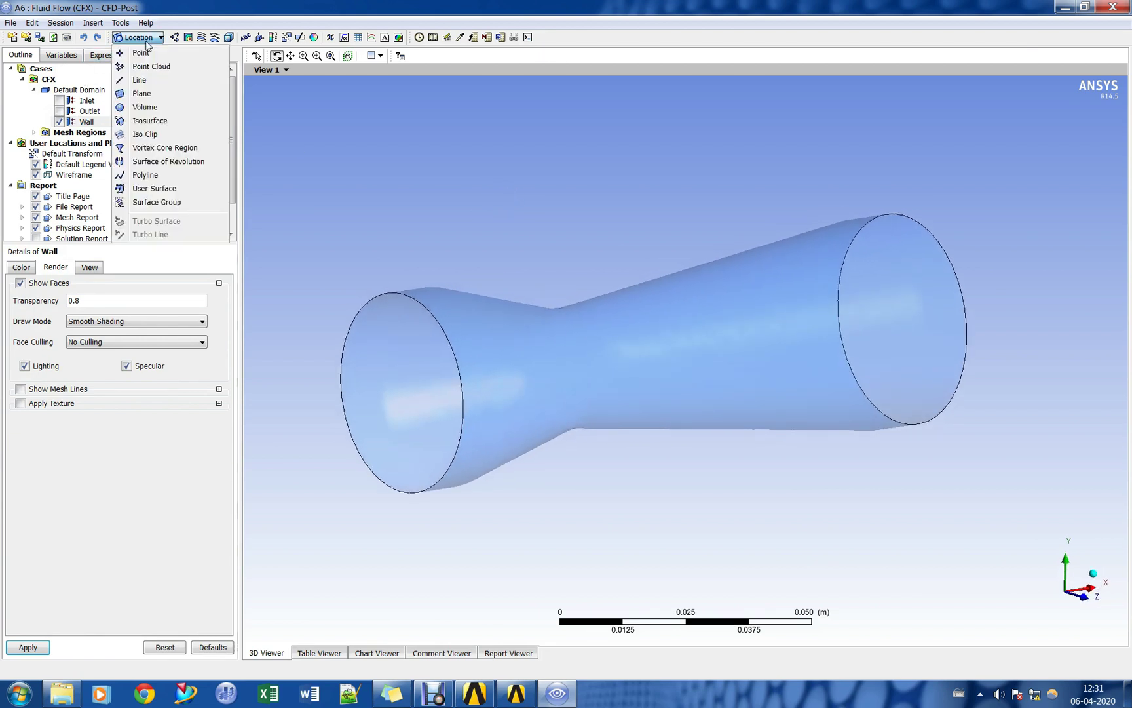
{"action": "left_click", "coordinate": [141, 93]}
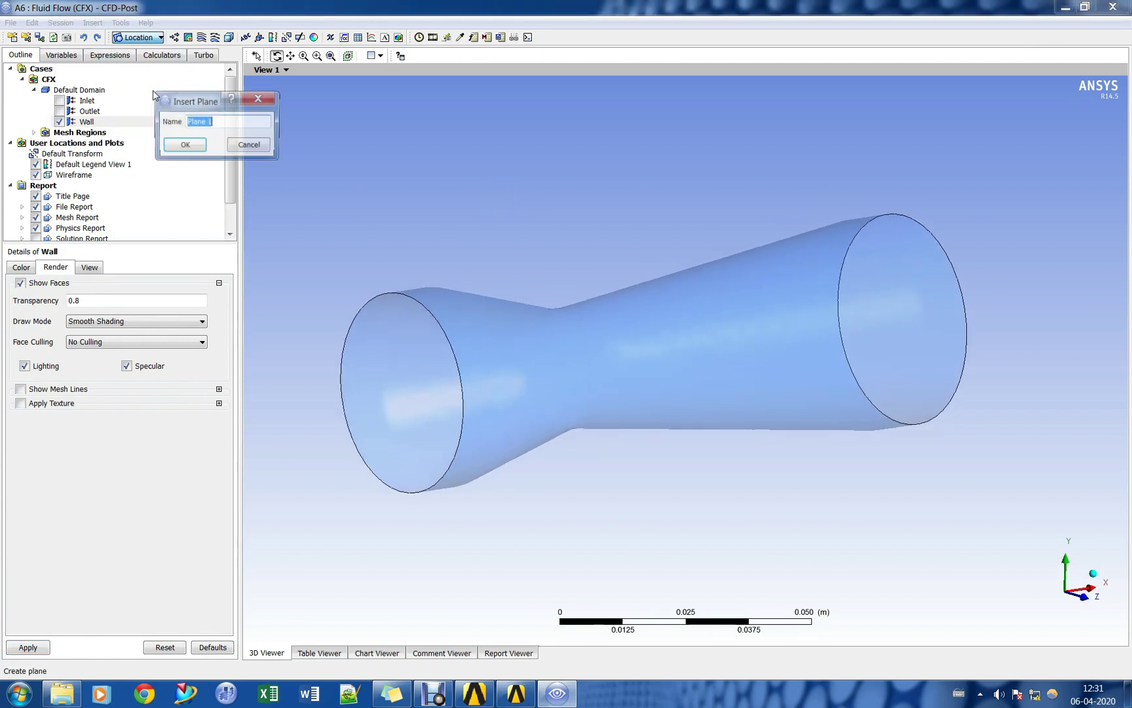
{"action": "left_click", "coordinate": [185, 145]}
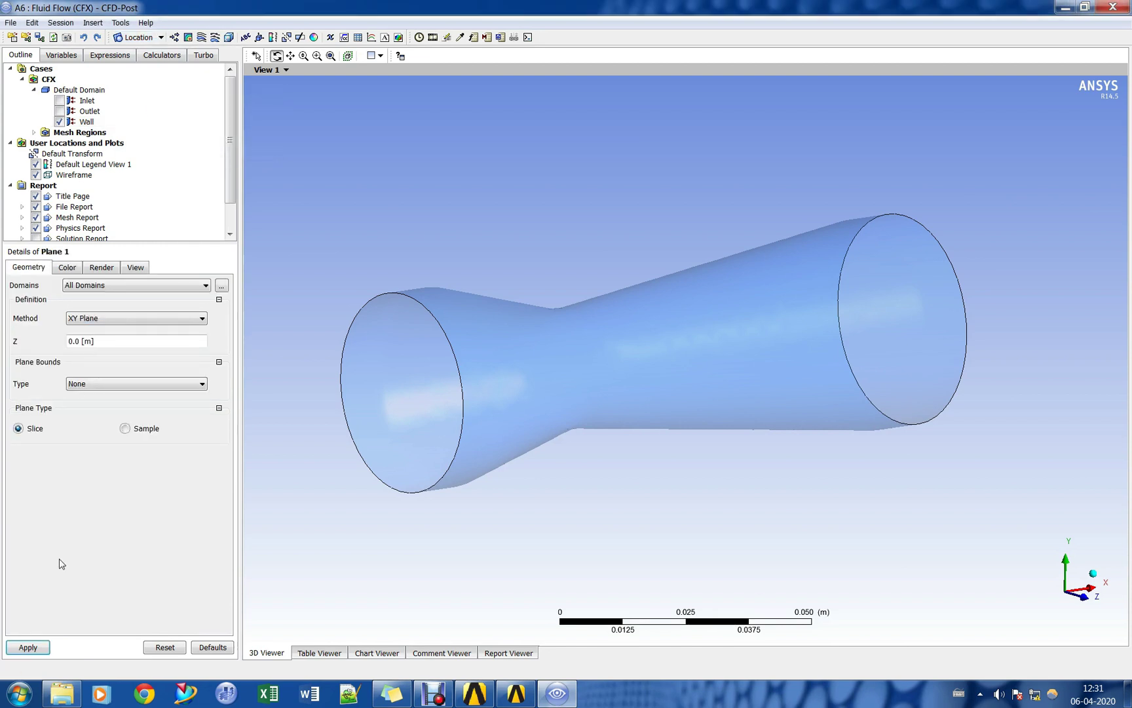
{"action": "left_click", "coordinate": [28, 647]}
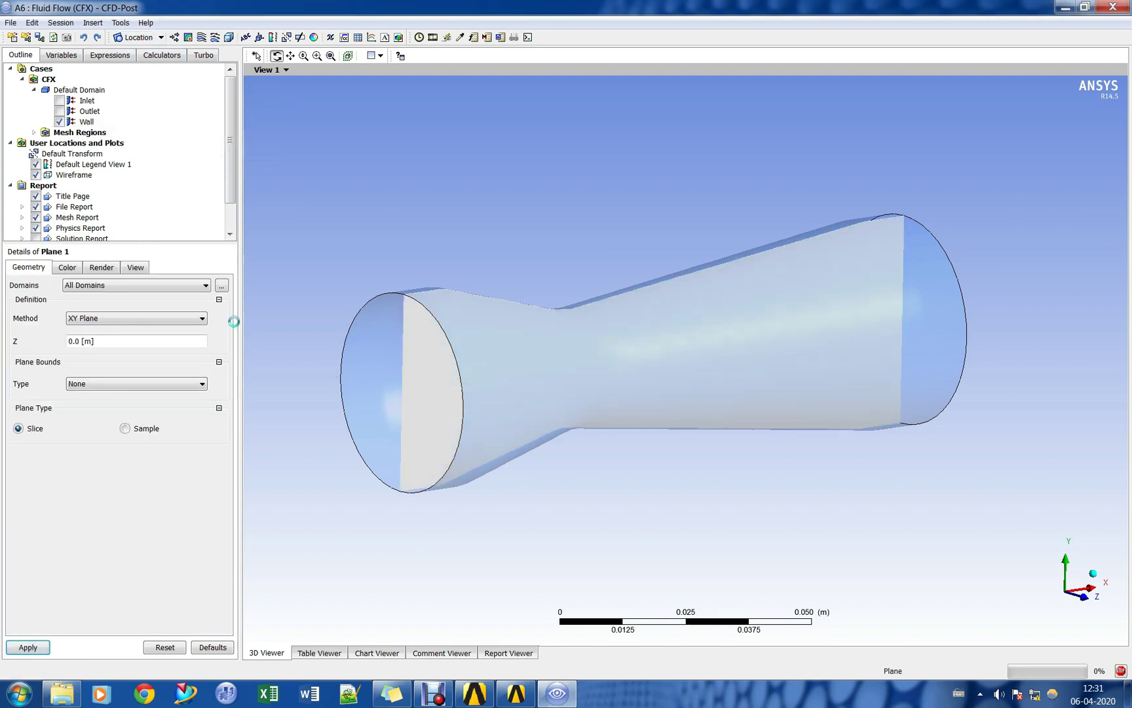
Color Plane 1 by the variable Mach Number with local range and view the contour from the side.
{"action": "left_click", "coordinate": [68, 268]}
{"action": "left_click", "coordinate": [82, 287]}
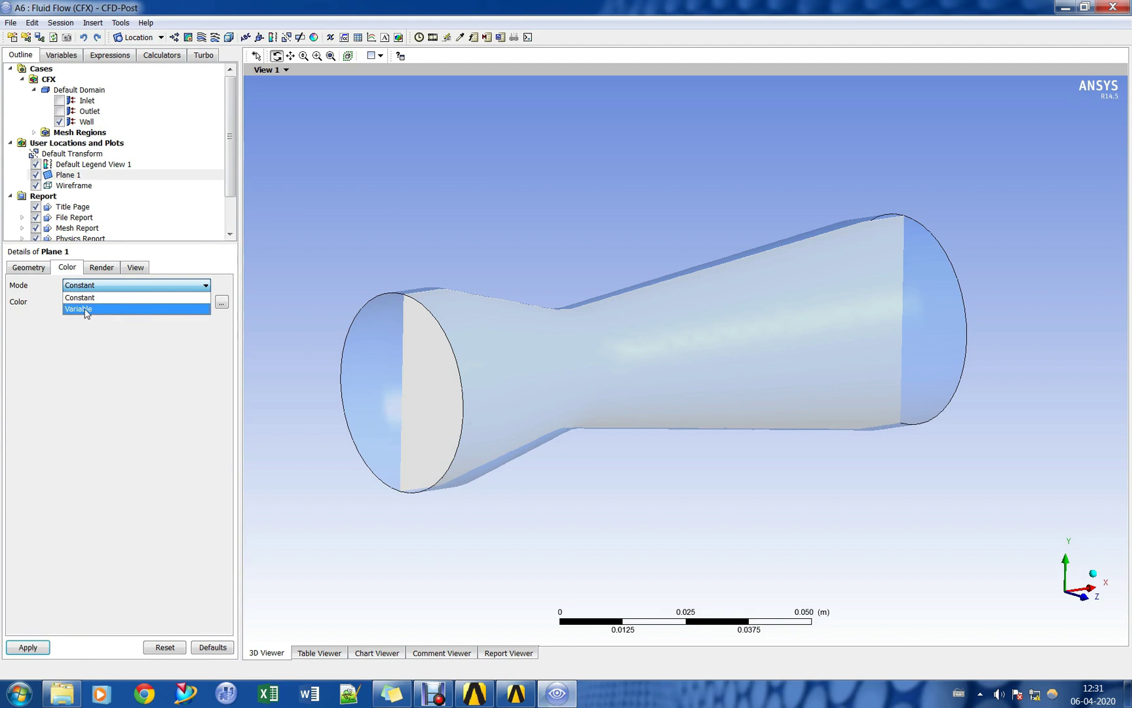
{"action": "left_click", "coordinate": [86, 309]}
{"action": "left_click", "coordinate": [136, 305]}
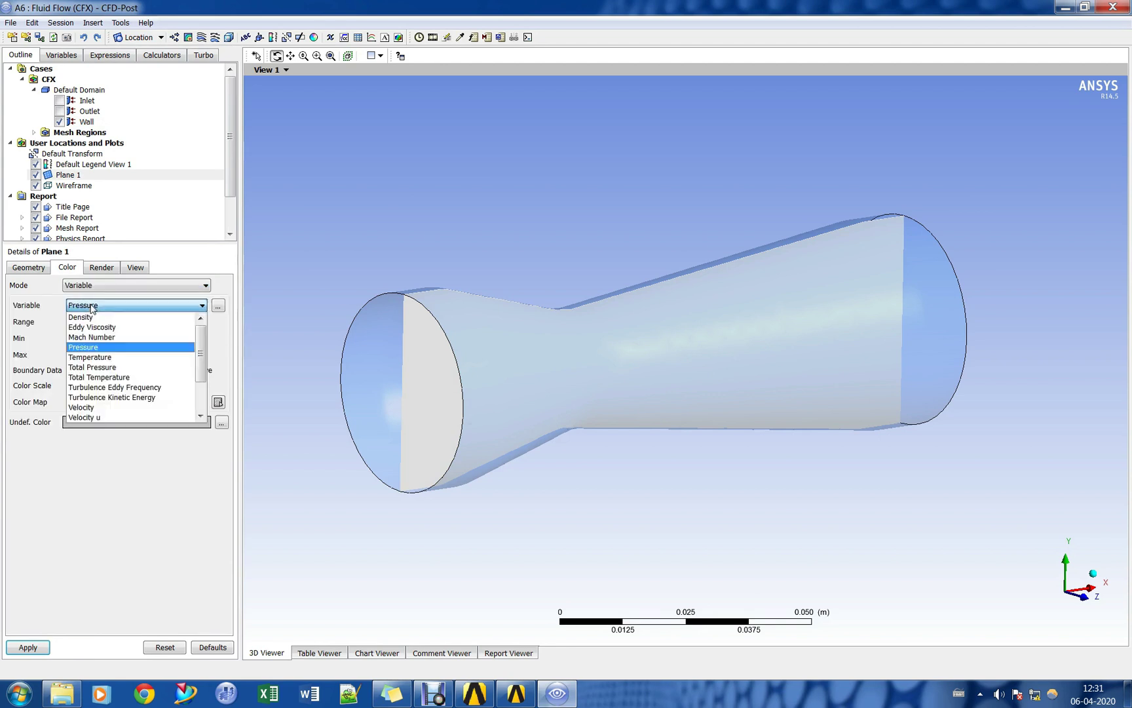
{"action": "left_click", "coordinate": [88, 336]}
{"action": "left_click", "coordinate": [28, 647]}
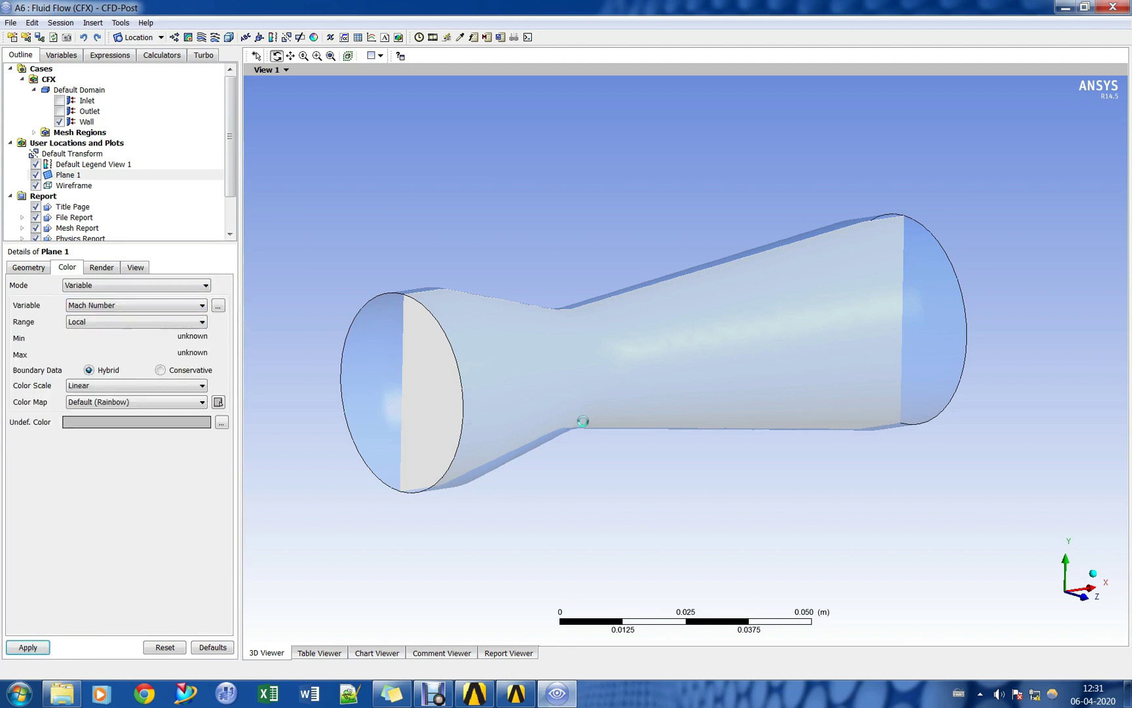
{"action": "mouse_move", "coordinate": [569, 392]}
{"action": "left_mouse_down"}
{"action": "mouse_move", "coordinate": [493, 362]}
{"action": "mouse_move", "coordinate": [519, 336]}
{"action": "mouse_move", "coordinate": [489, 365]}
{"action": "mouse_move", "coordinate": [669, 336]}
{"action": "mouse_move", "coordinate": [669, 346]}
{"action": "mouse_move", "coordinate": [627, 336]}
{"action": "mouse_move", "coordinate": [711, 328]}
{"action": "mouse_move", "coordinate": [725, 346]}
{"action": "mouse_move", "coordinate": [710, 336]}
{"action": "mouse_move", "coordinate": [710, 346]}
{"action": "mouse_move", "coordinate": [768, 344]}
{"action": "mouse_move", "coordinate": [721, 348]}
{"action": "left_mouse_up"}
Use the existing mass in expression as a Workbench output parameter.
{"action": "left_click", "coordinate": [109, 57]}
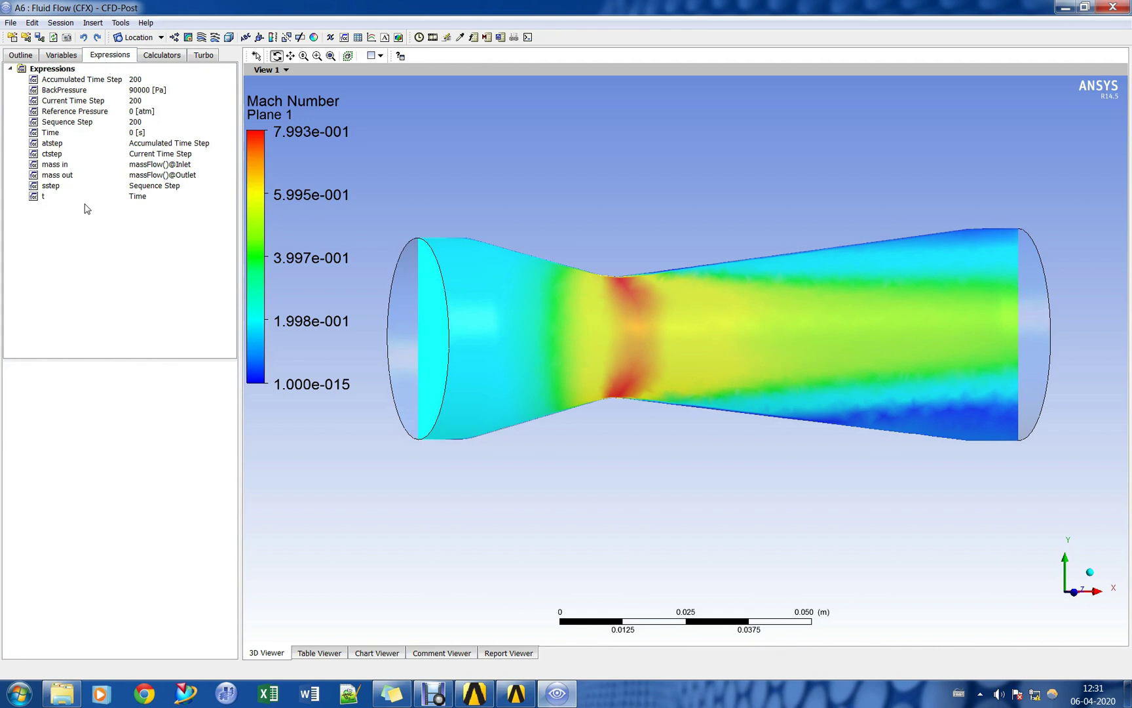
{"action": "right_click", "coordinate": [64, 69]}
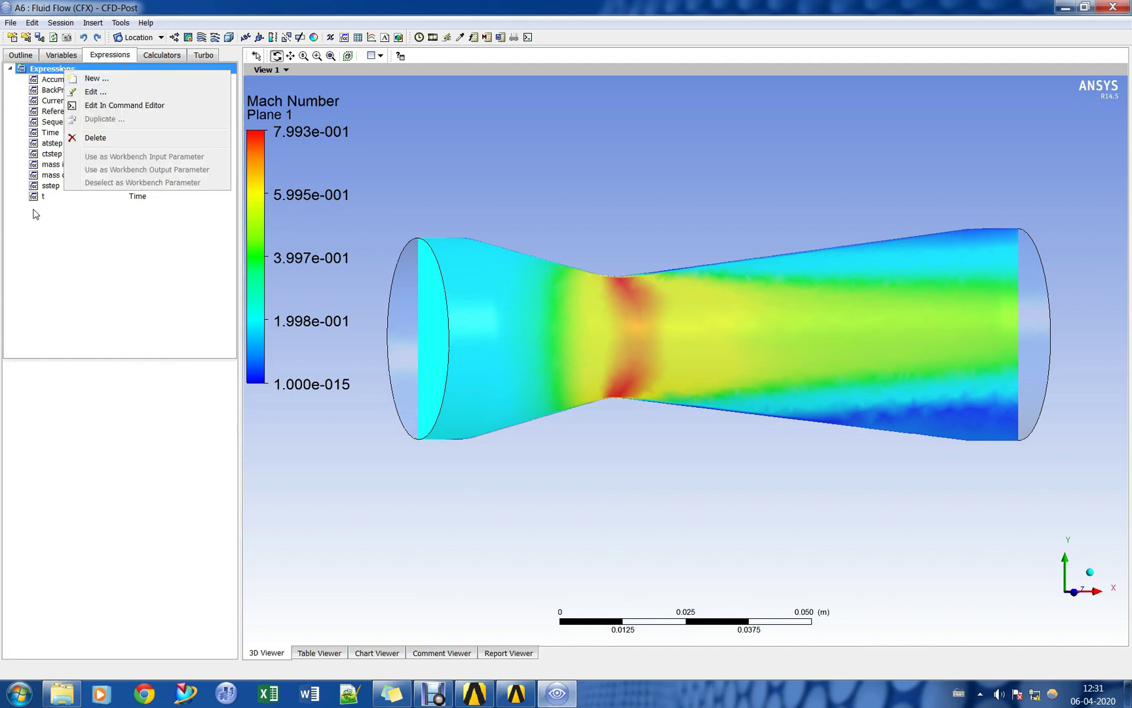
{"action": "left_click", "coordinate": [80, 334]}
{"action": "left_click", "coordinate": [72, 165]}
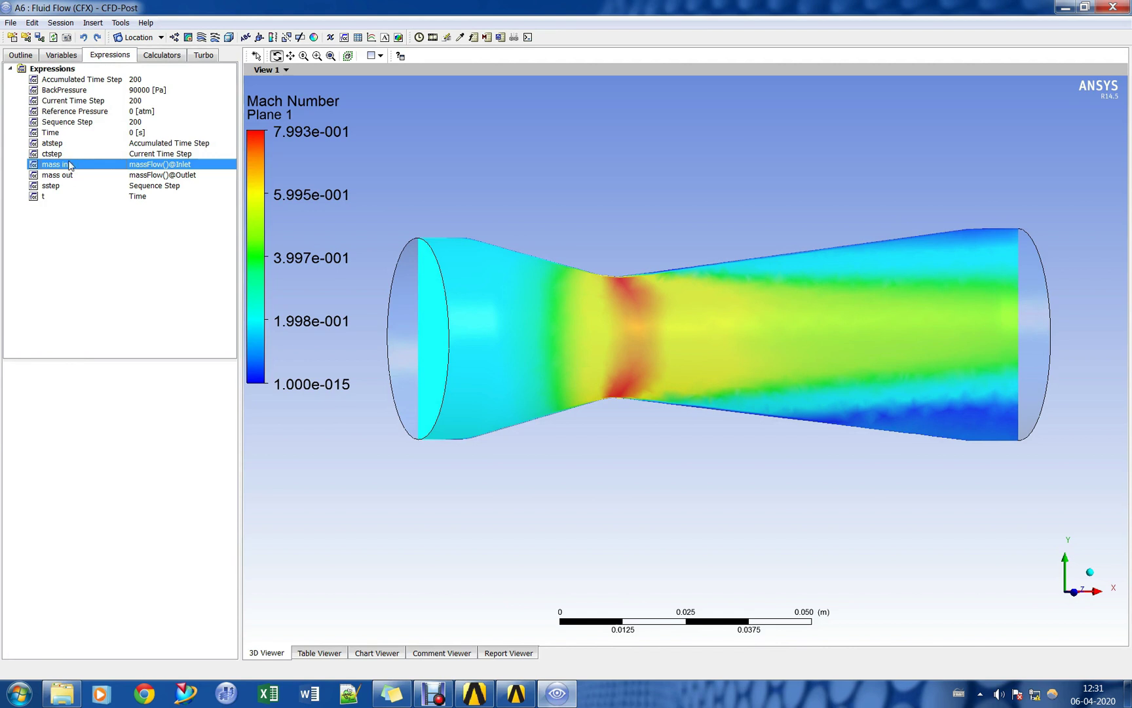
{"action": "right_click", "coordinate": [70, 165]}
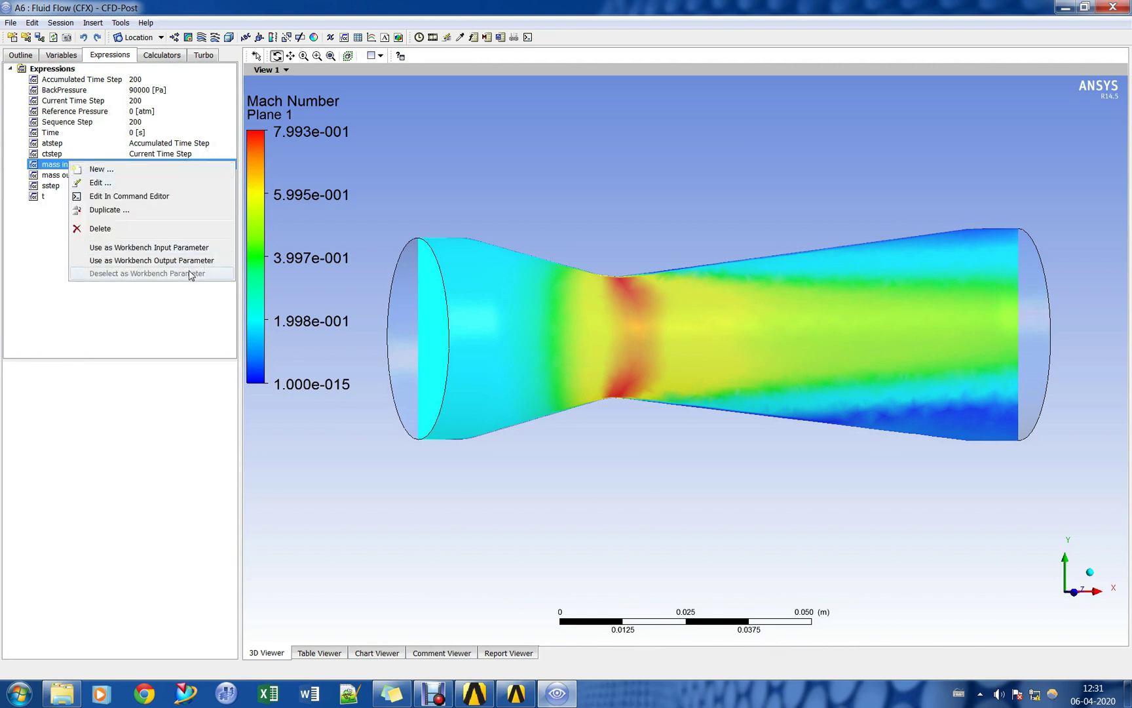
{"action": "left_click", "coordinate": [153, 262]}
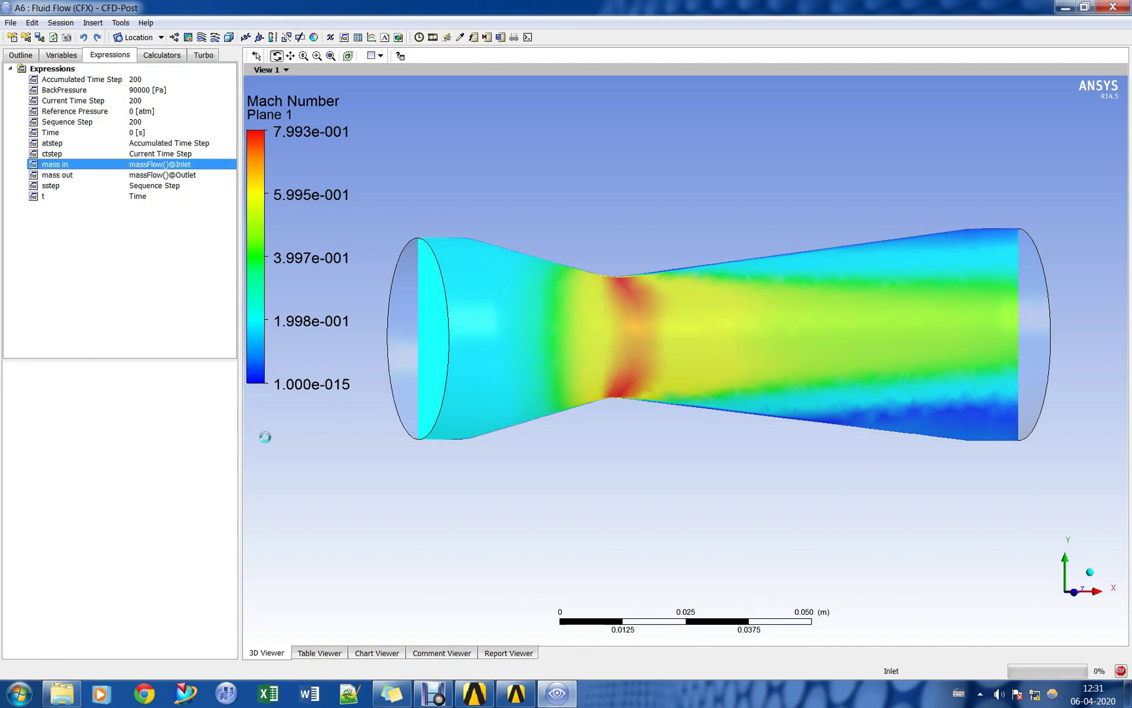
Create an expression named Max Mach number and begin its definition with the CFD-Post function maxVal.
{"action": "right_click", "coordinate": [70, 70]}
{"action": "left_click", "coordinate": [106, 77]}
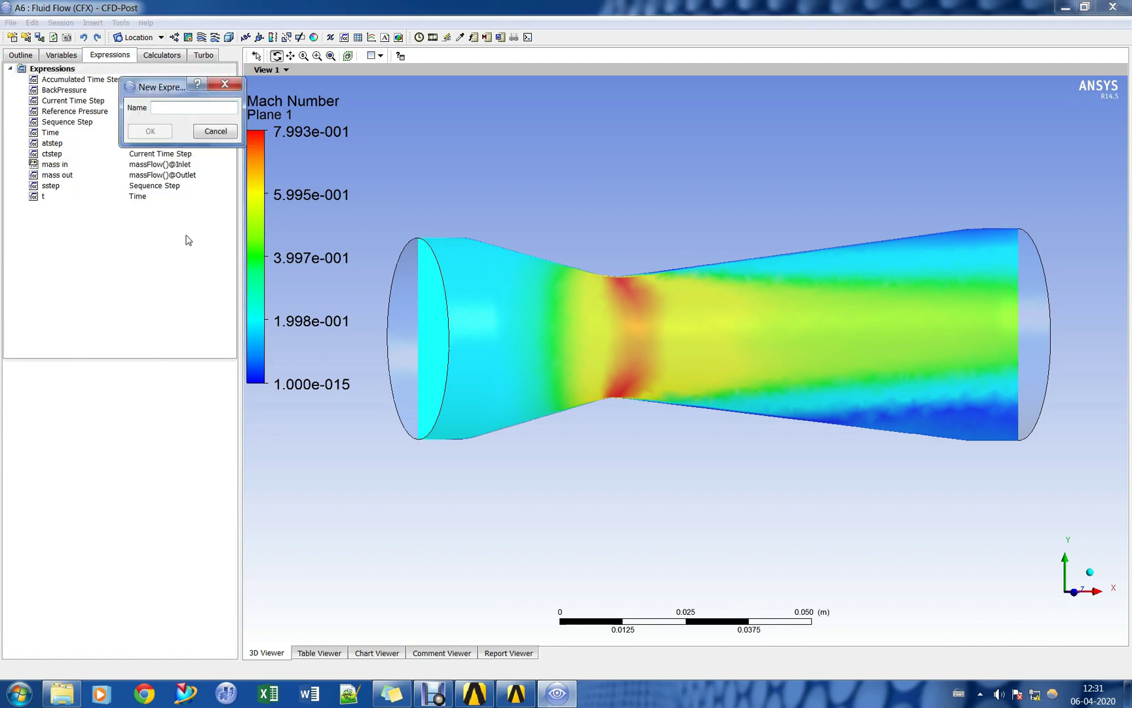
{"action": "type", "text": "Max Mach number"}
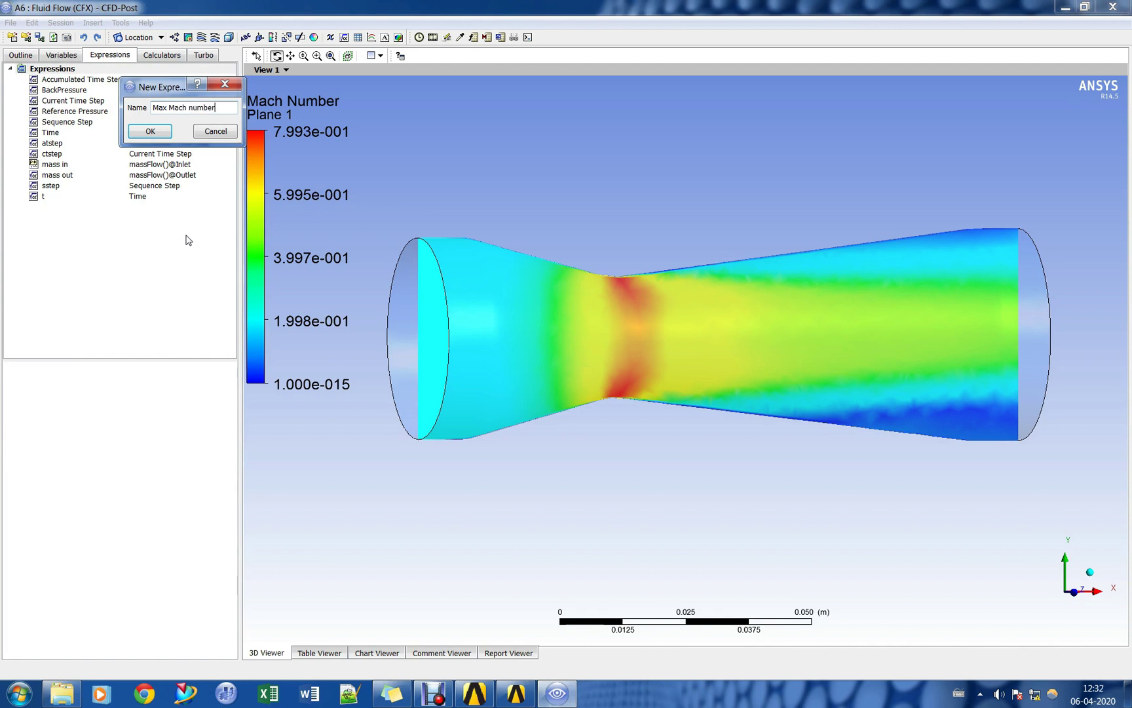
{"action": "key", "text": "Return"}
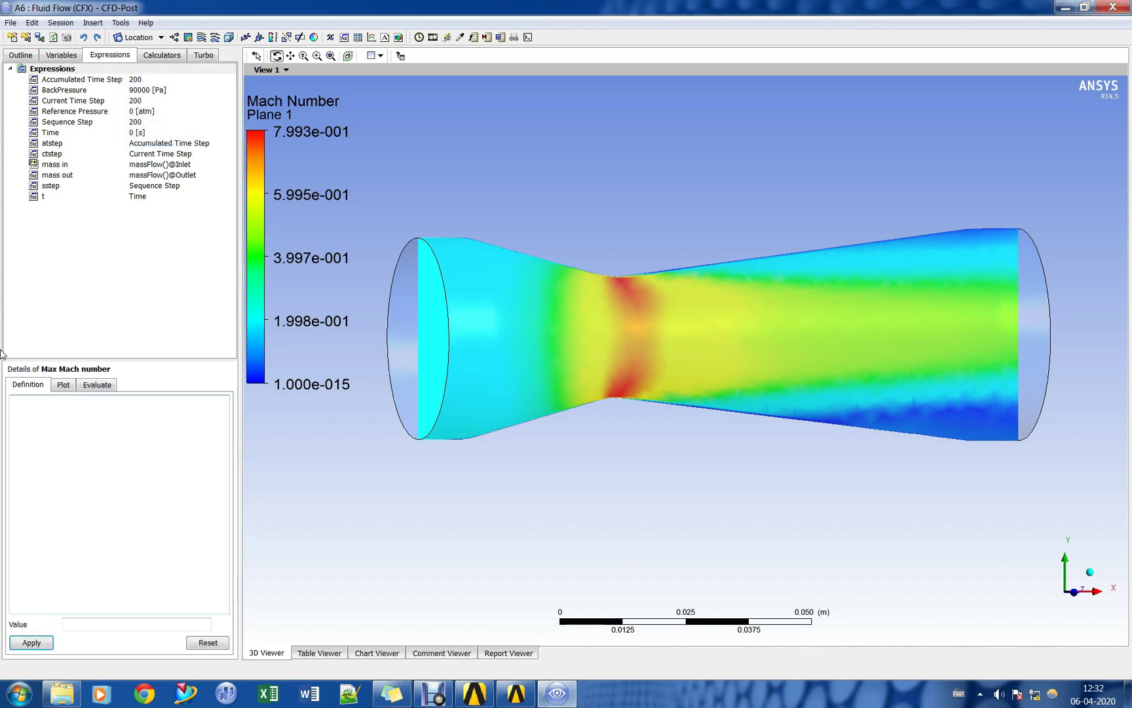
{"action": "right_click", "coordinate": [118, 438]}
{"action": "mouse_move", "coordinate": [171, 450]}
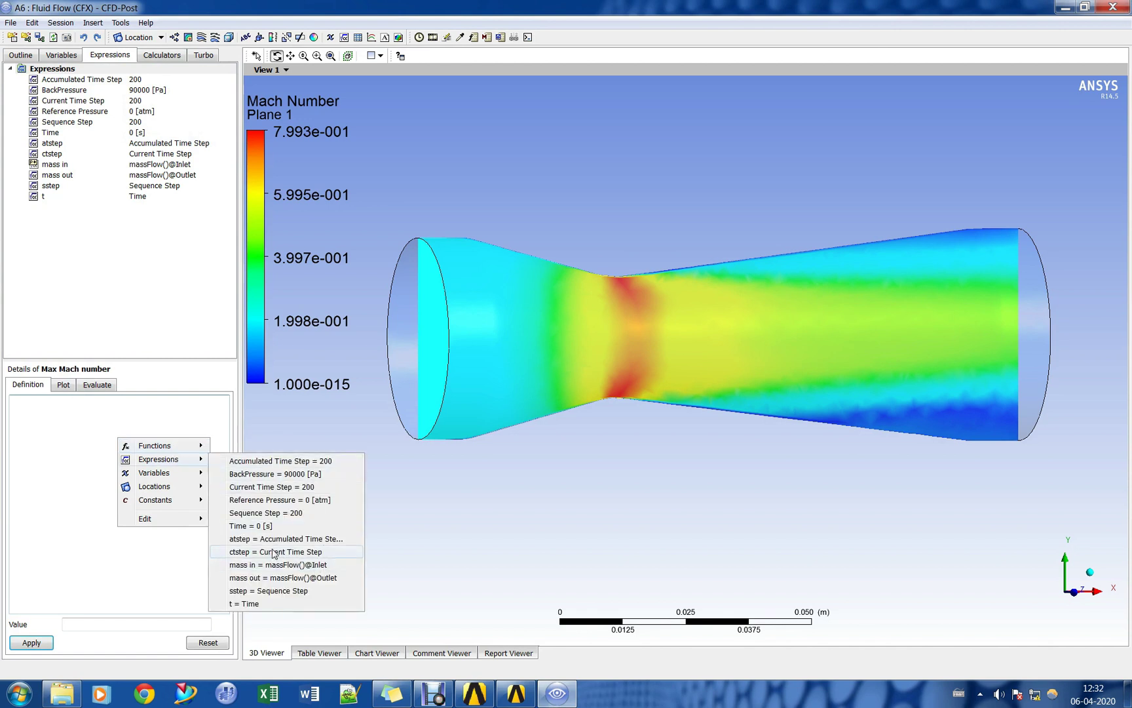
{"action": "mouse_move", "coordinate": [196, 447]}
{"action": "mouse_move", "coordinate": [243, 447]}
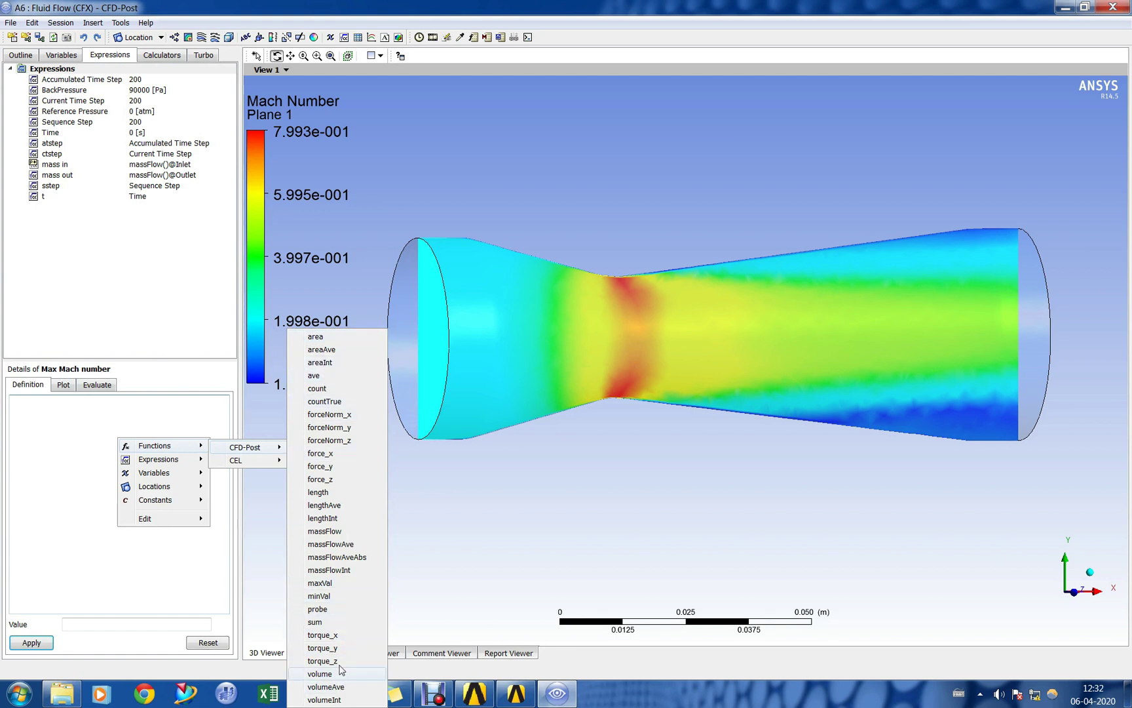
{"action": "left_click", "coordinate": [332, 584]}
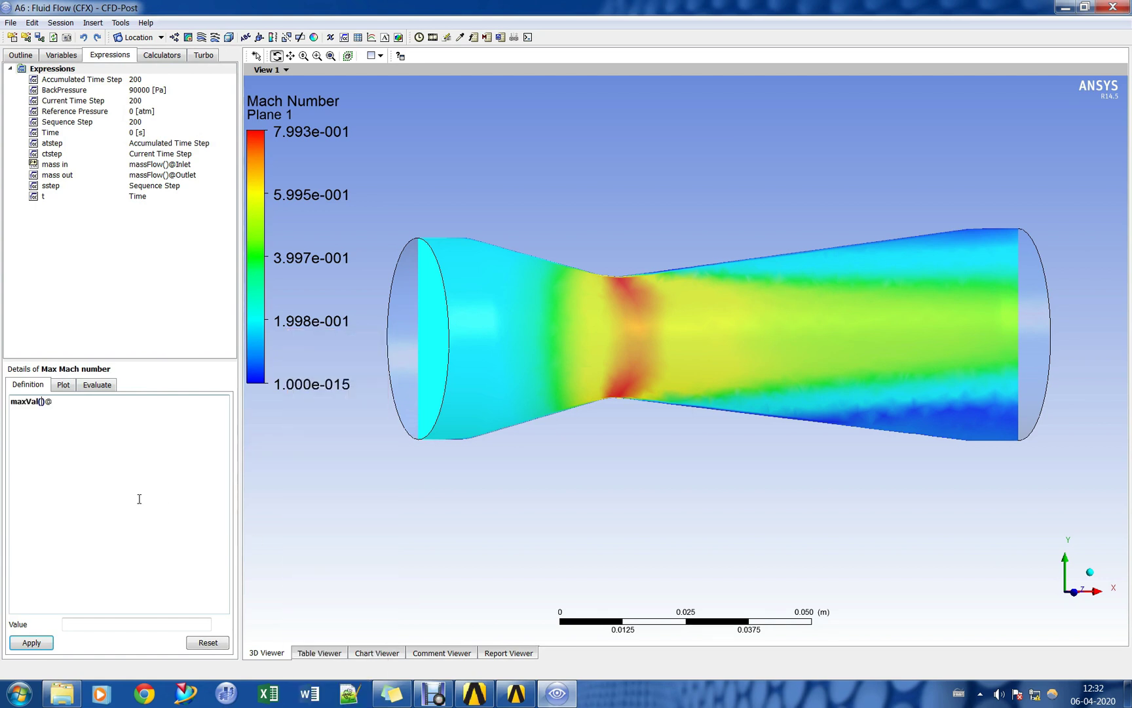
{"action": "right_click", "coordinate": [42, 402]}
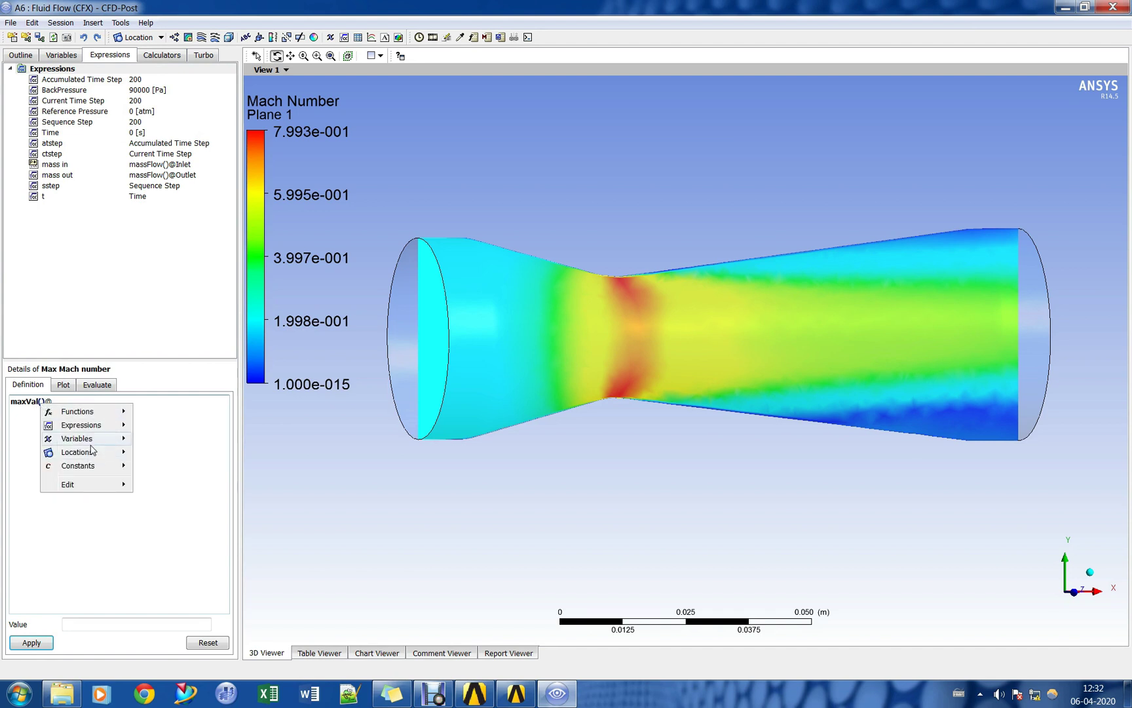
{"action": "mouse_move", "coordinate": [92, 445]}
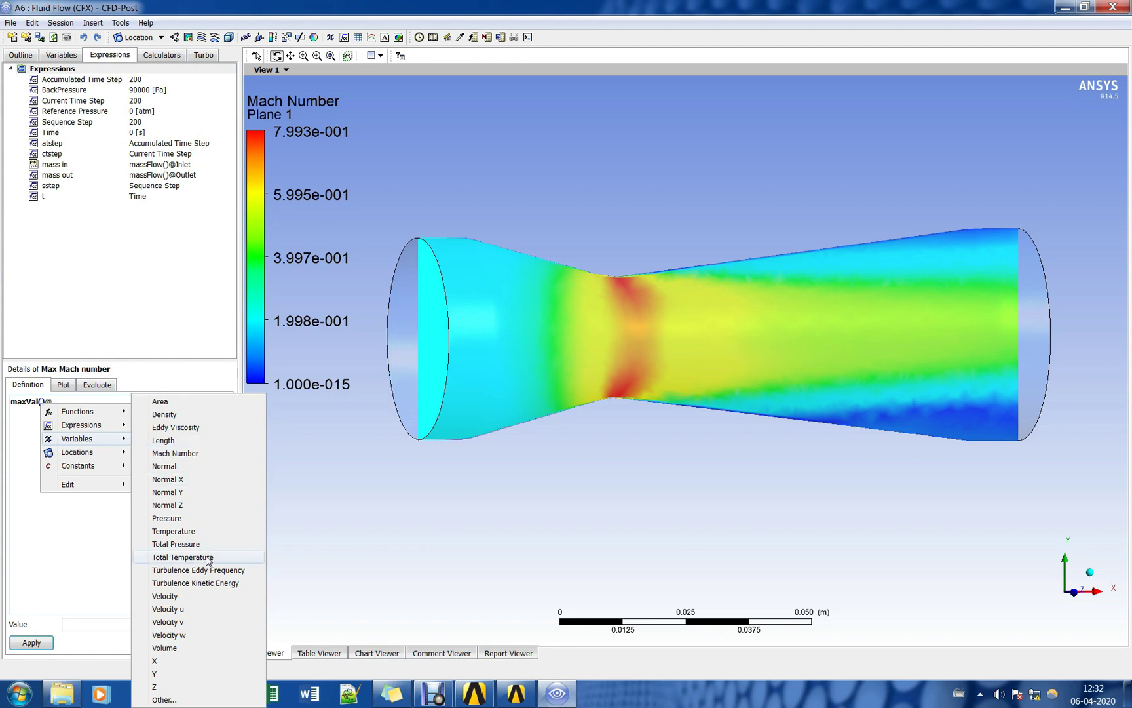
{"action": "left_click", "coordinate": [163, 700]}
{"action": "key", "text": "m"}
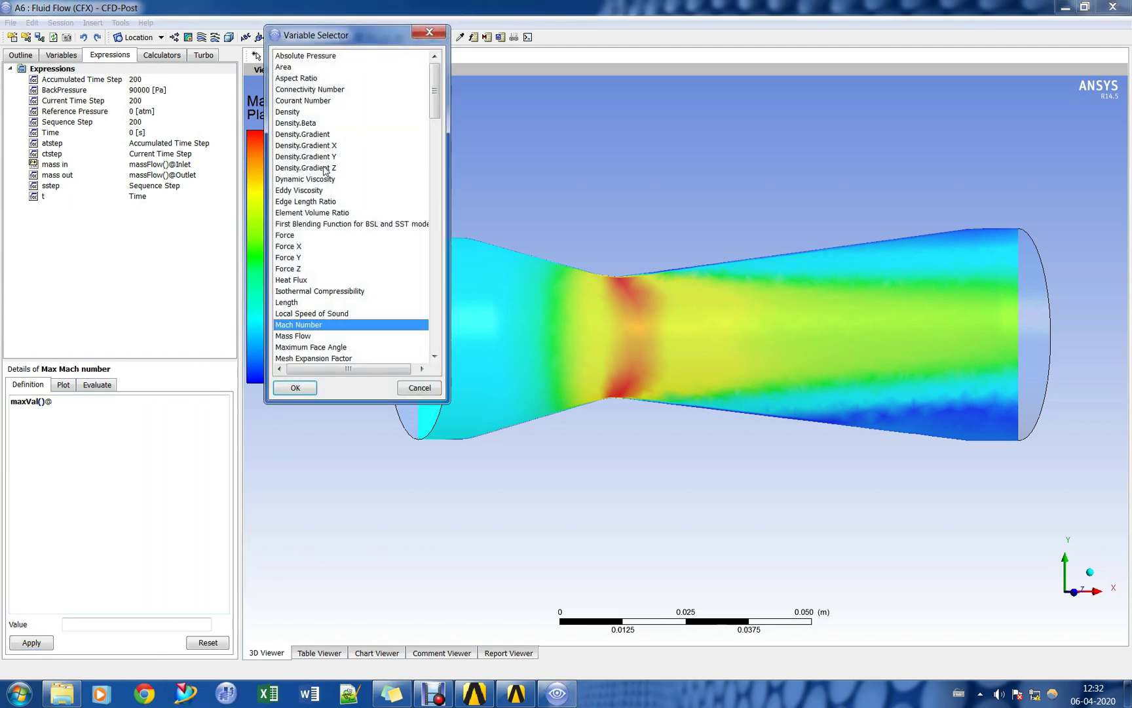
{"action": "left_click", "coordinate": [295, 387]}
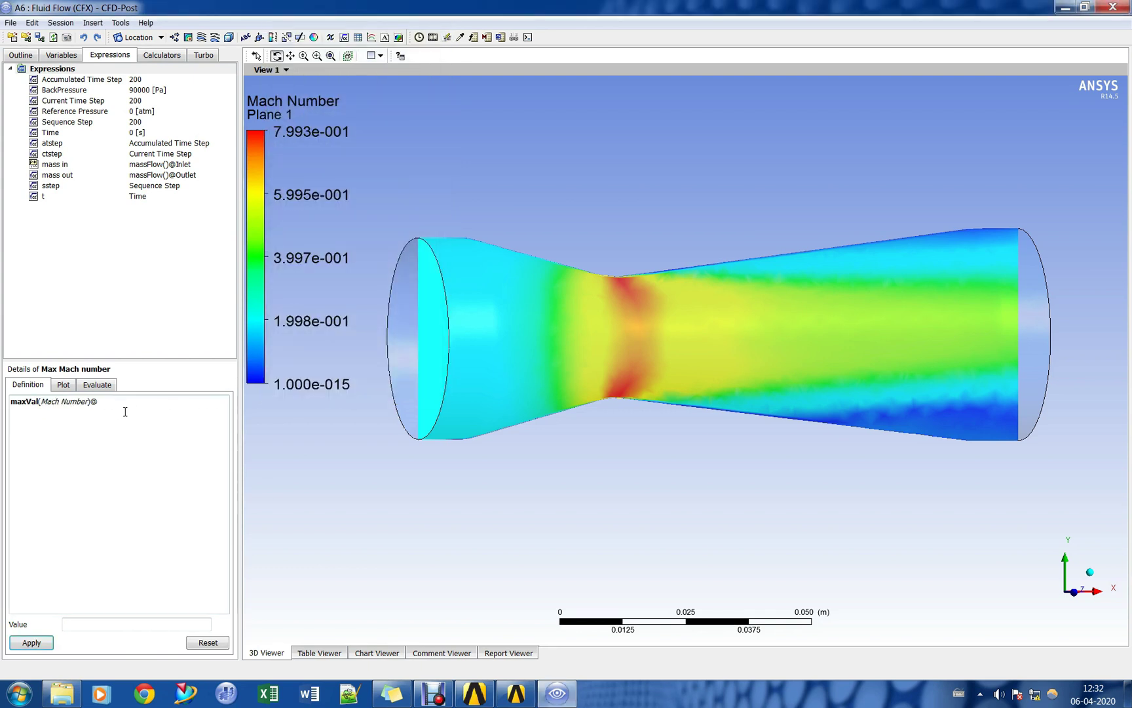
{"action": "right_click", "coordinate": [114, 401]}
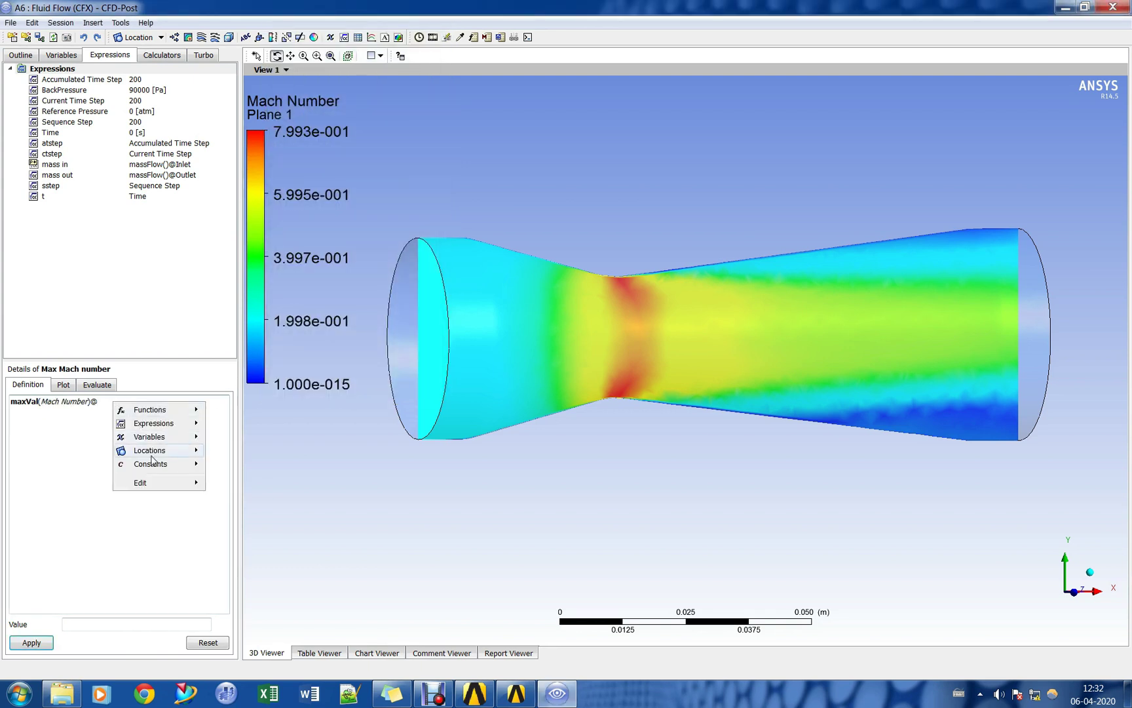
{"action": "mouse_move", "coordinate": [155, 452]}
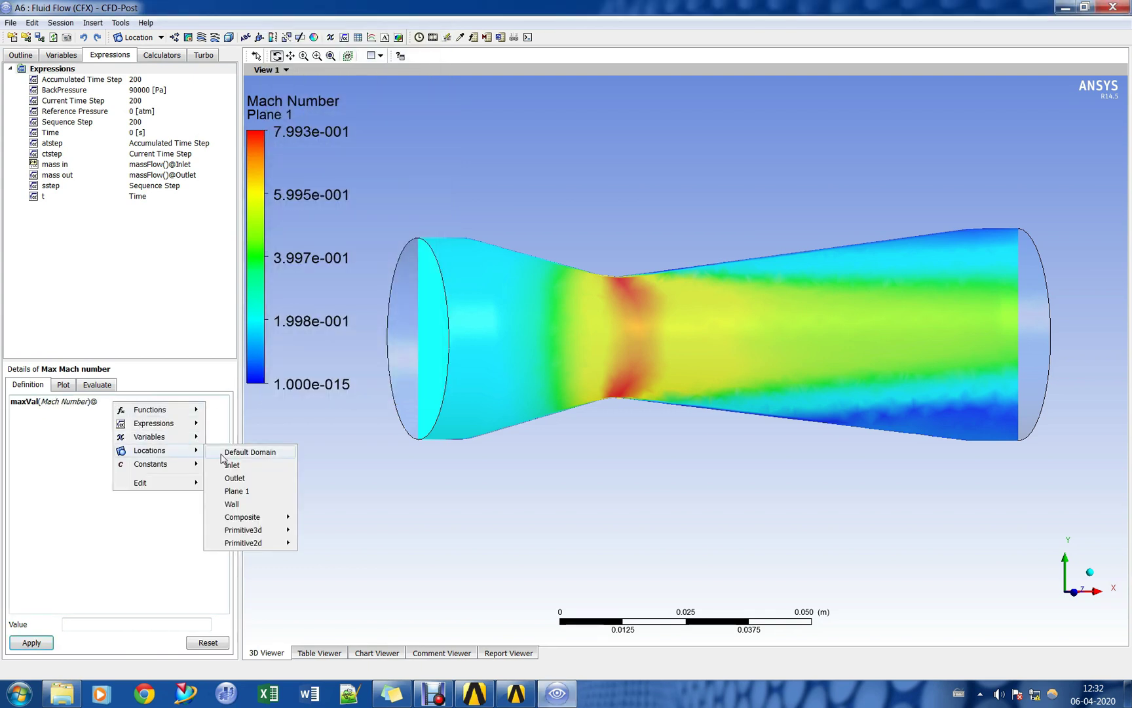
{"action": "left_click", "coordinate": [253, 493]}
{"action": "left_click", "coordinate": [31, 642]}
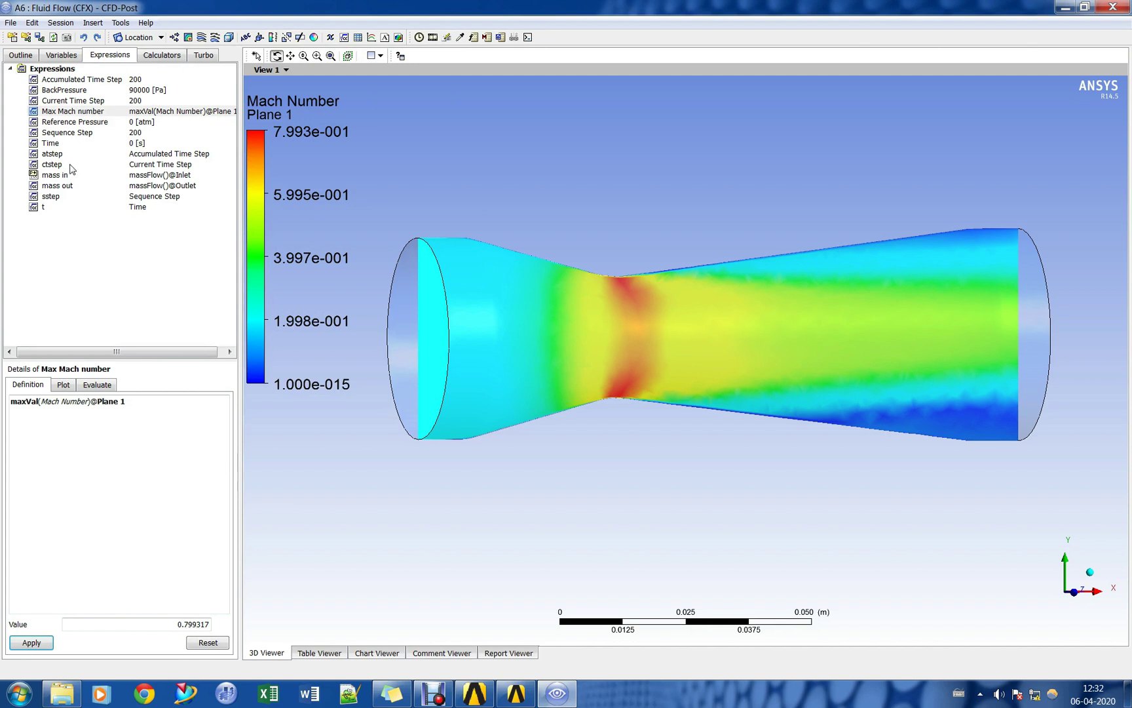
Use Max Mach number as a Workbench output parameter, then open the Parameter Set in the Workbench project.
{"action": "right_click", "coordinate": [73, 113]}
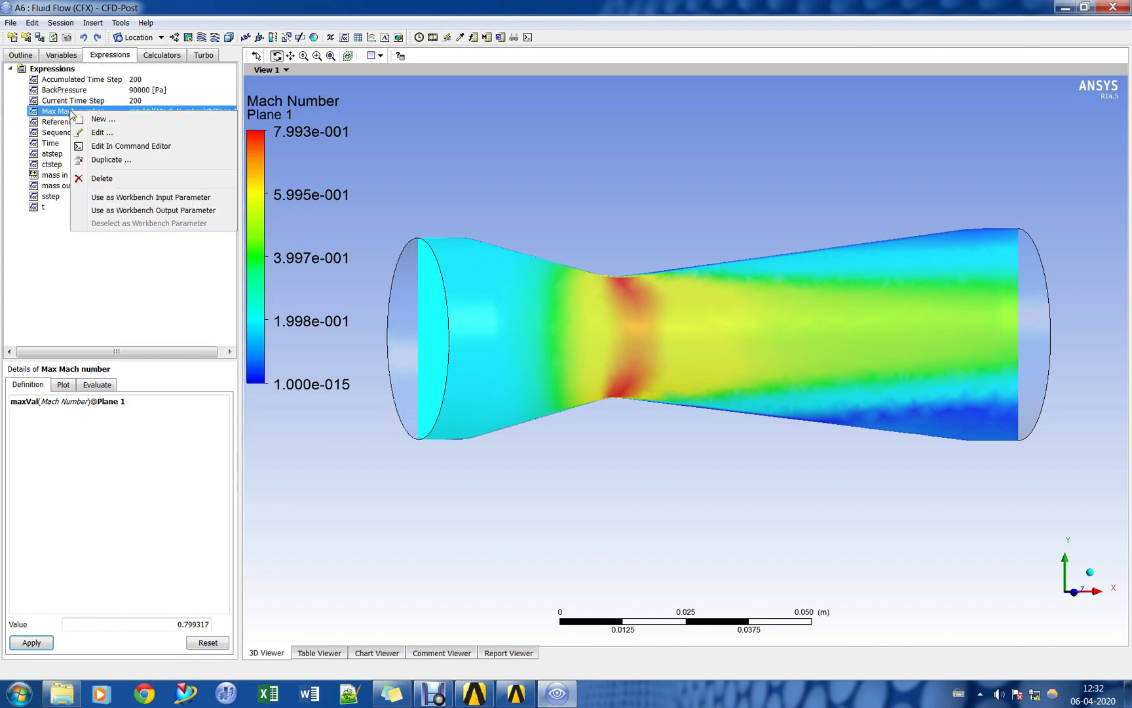
{"action": "left_click", "coordinate": [168, 211]}
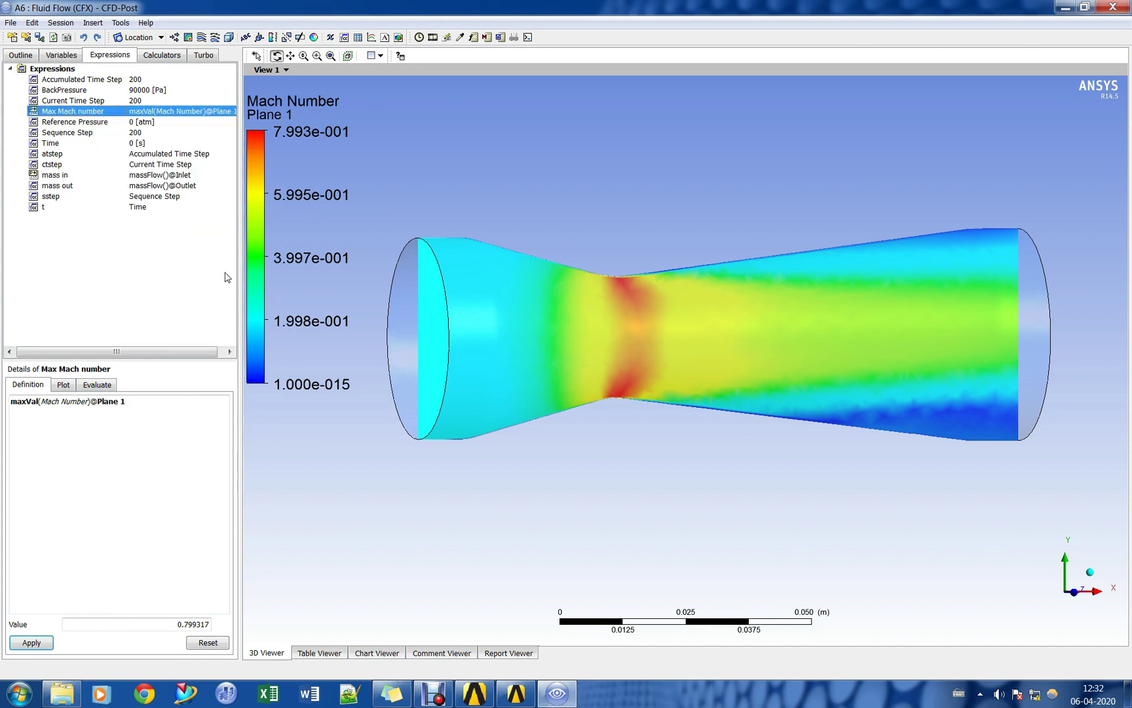
{"action": "left_click", "coordinate": [483, 700]}
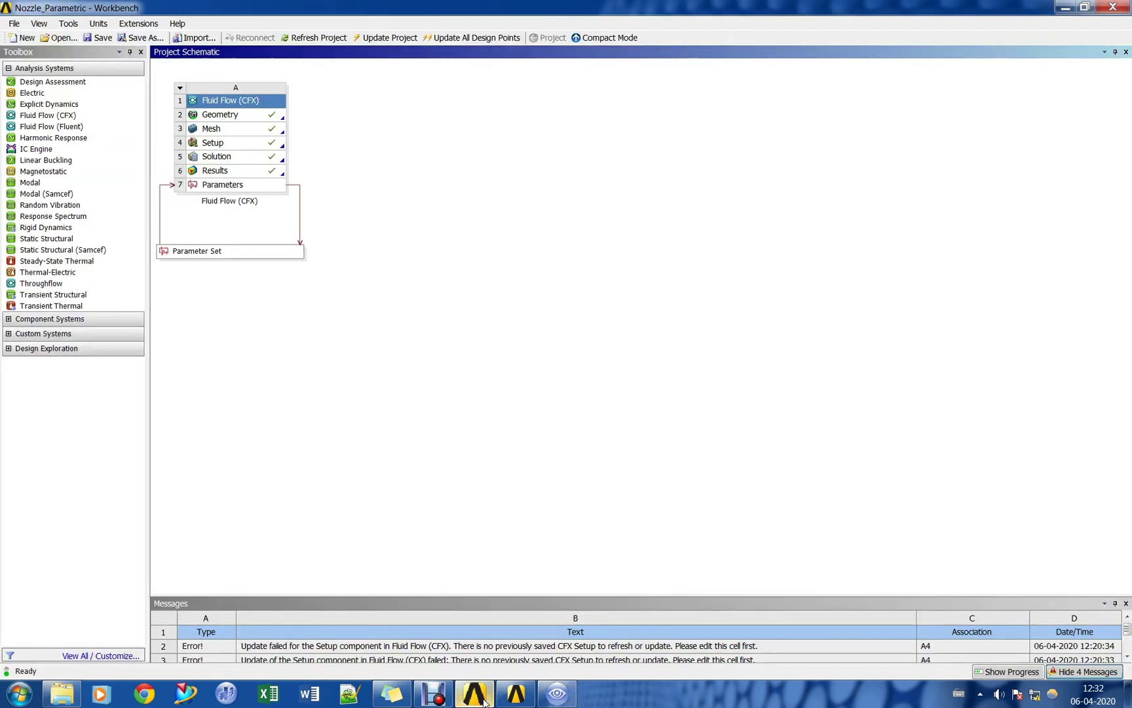
{"action": "double_click", "coordinate": [246, 252]}
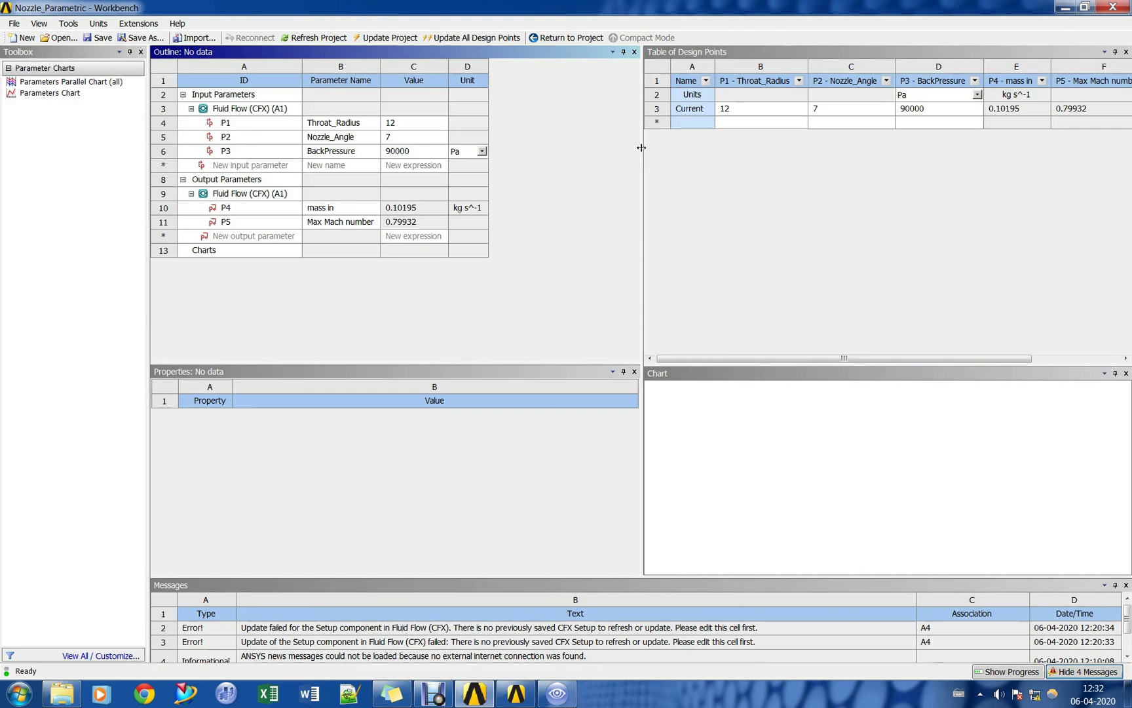
Enlarge the Table of Design Points and narrow its Throat_Radius and Nozzle_Angle columns.
{"action": "left_click_drag", "start_coordinate": [642, 147], "coordinate": [478, 148]}
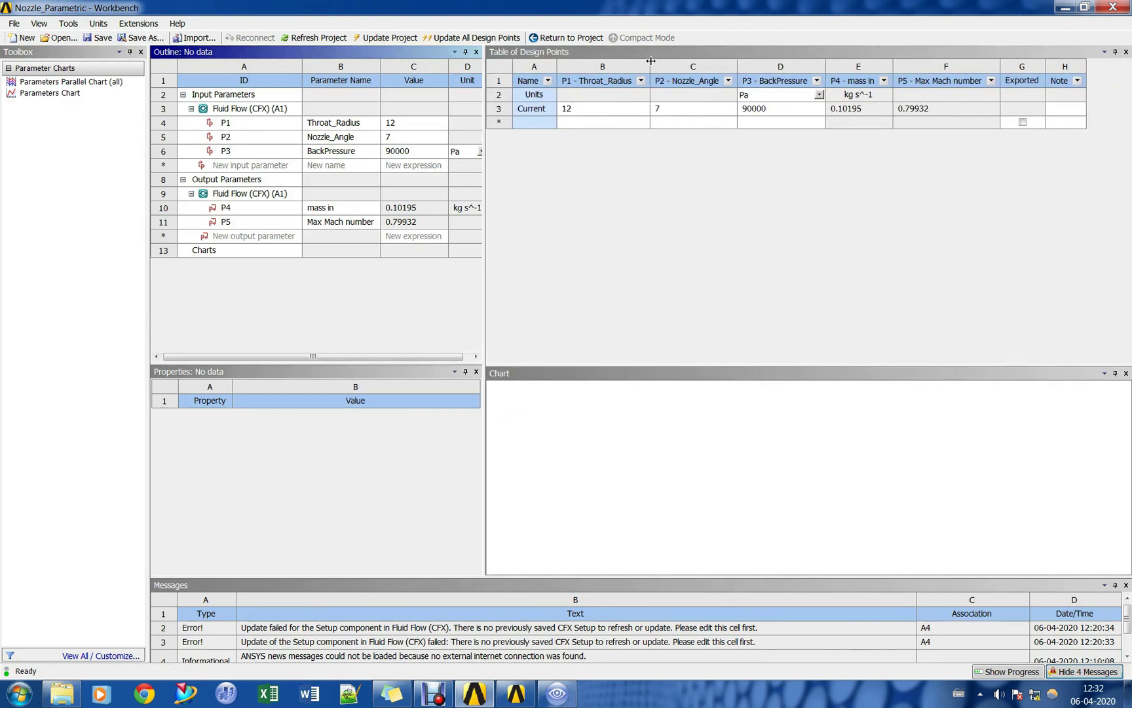
{"action": "left_click_drag", "start_coordinate": [651, 61], "coordinate": [618, 62]}
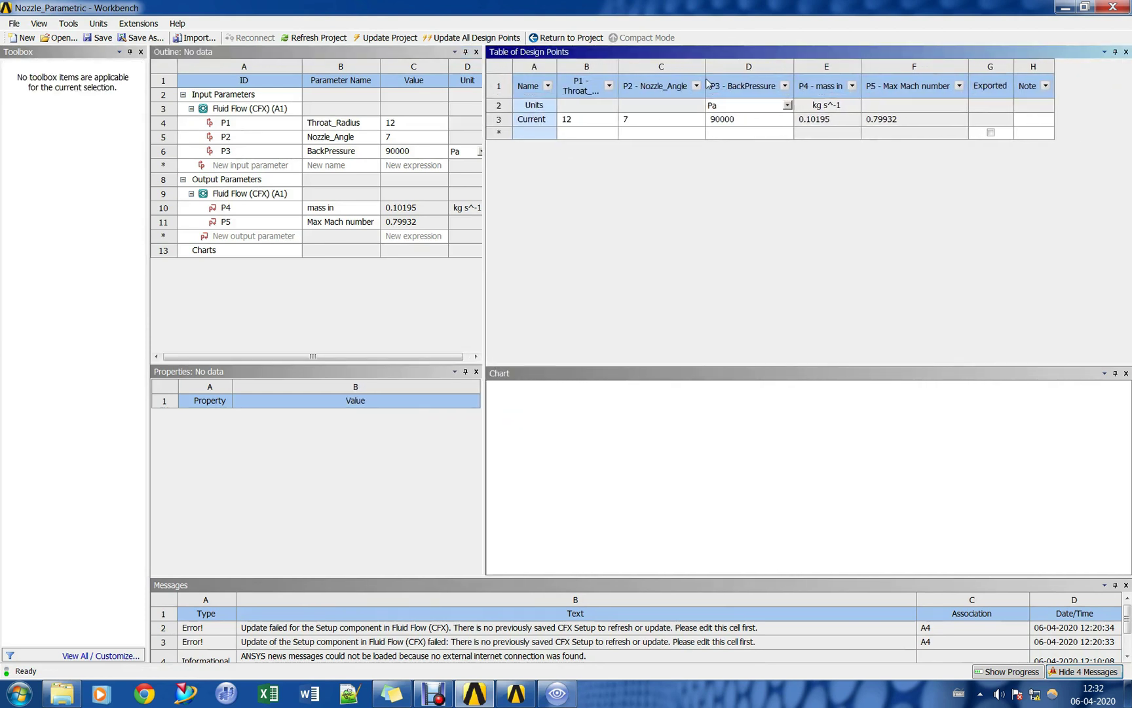
{"action": "left_click_drag", "start_coordinate": [703, 67], "coordinate": [672, 67]}
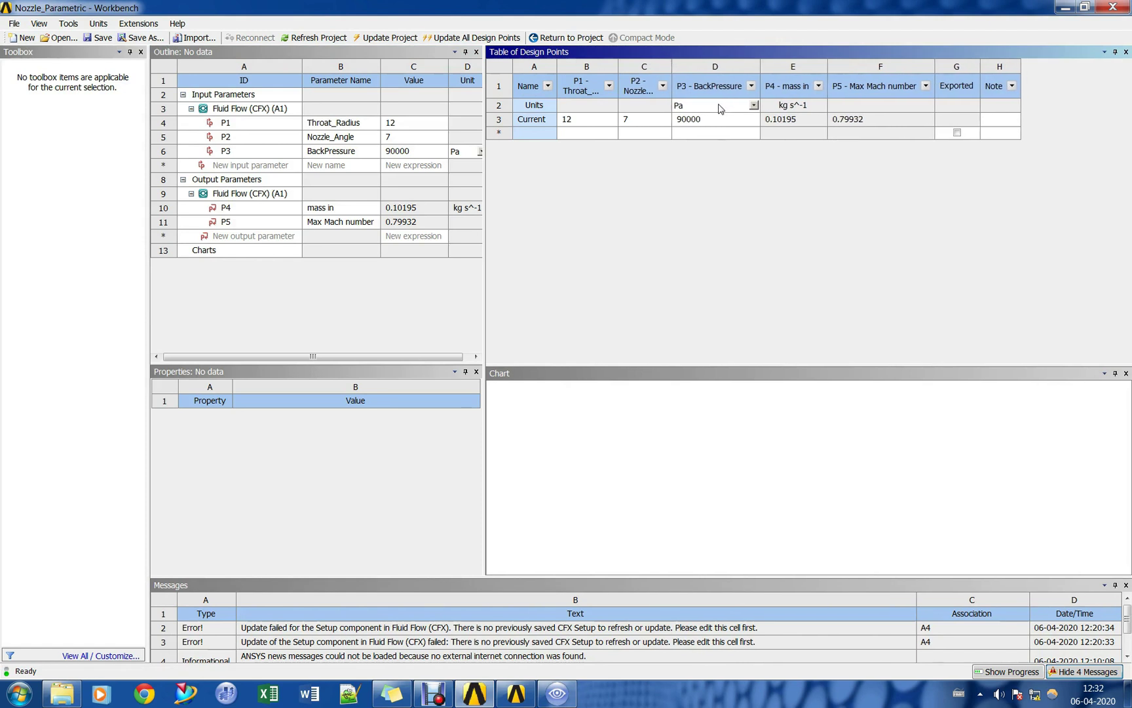
Set the BackPressure unit to kPa in the Table of Design Points and switch back to CFD-Post.
{"action": "left_click", "coordinate": [754, 105]}
{"action": "left_click", "coordinate": [720, 129]}
{"action": "left_click", "coordinate": [800, 122]}
{"action": "left_click", "coordinate": [869, 125]}
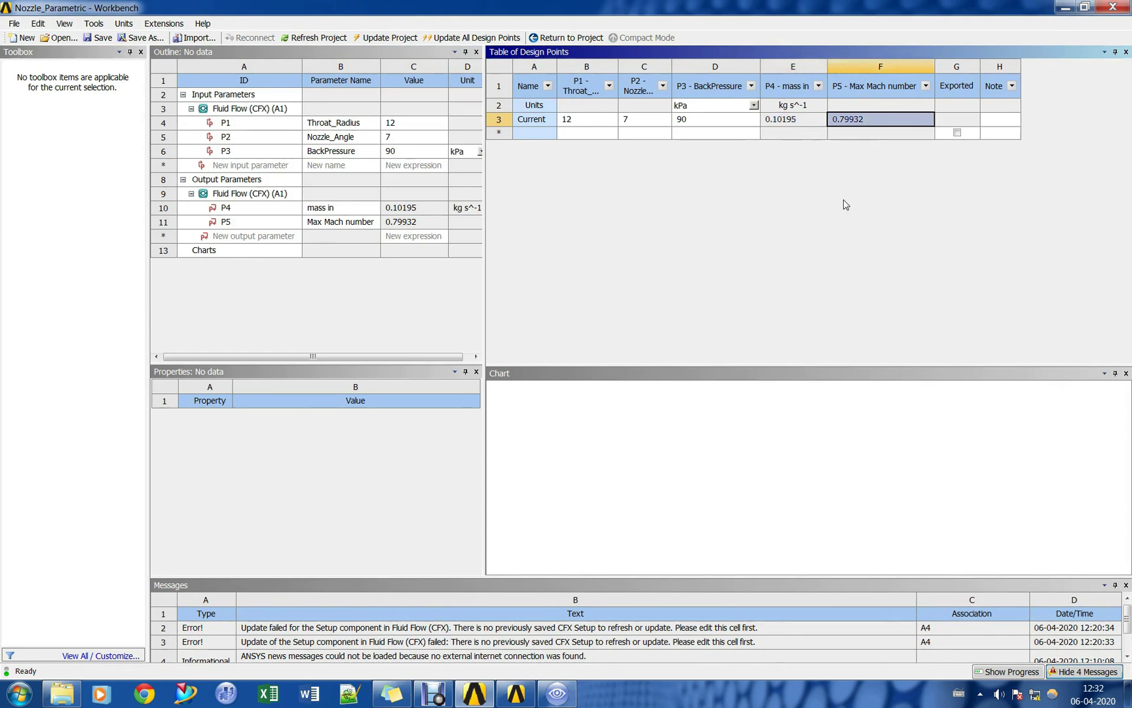
{"action": "left_click", "coordinate": [505, 696]}
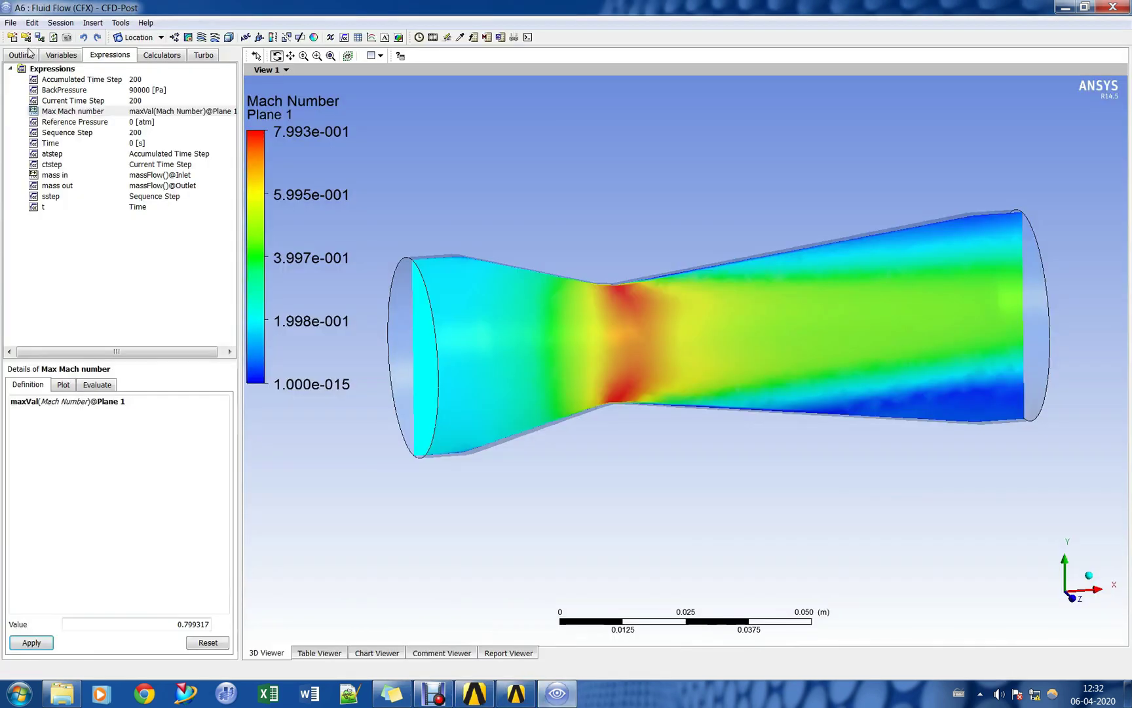
Close CFD-Post and switch back to the Parameter Set in Workbench.
{"action": "left_click", "coordinate": [10, 22]}
{"action": "left_click", "coordinate": [30, 70]}
{"action": "mouse_move", "coordinate": [732, 232]}
{"action": "left_mouse_down"}
{"action": "mouse_move", "coordinate": [707, 212]}
{"action": "mouse_move", "coordinate": [748, 218]}
{"action": "left_mouse_up"}
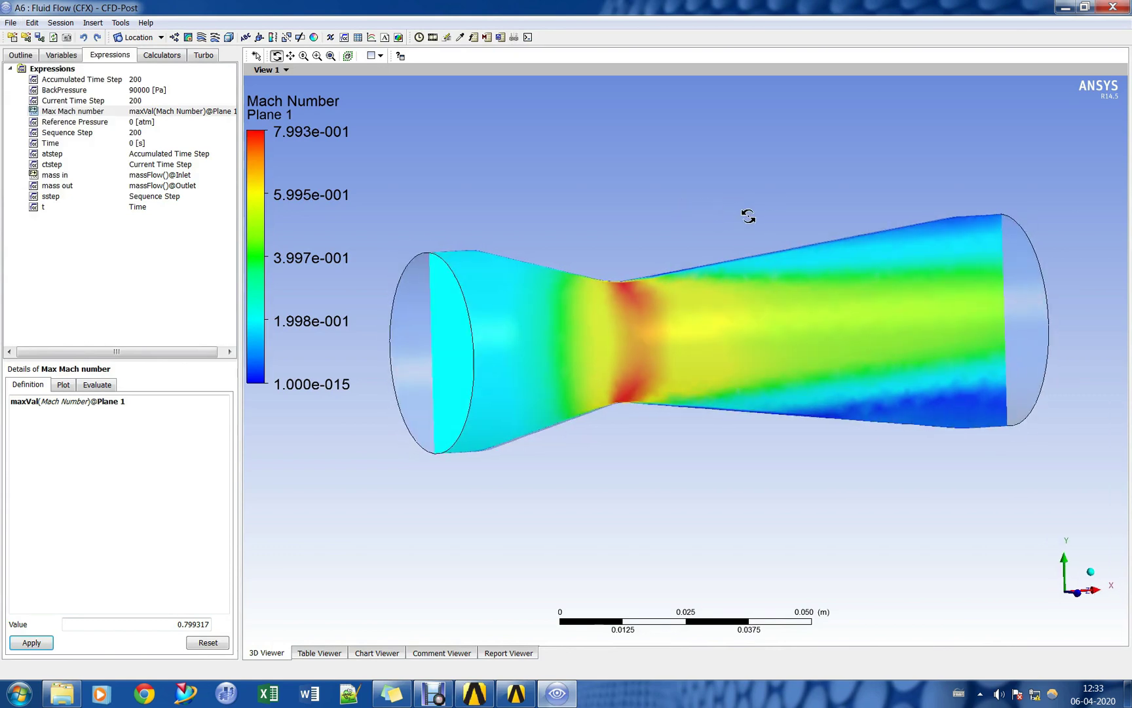
{"action": "left_click", "coordinate": [1113, 6]}
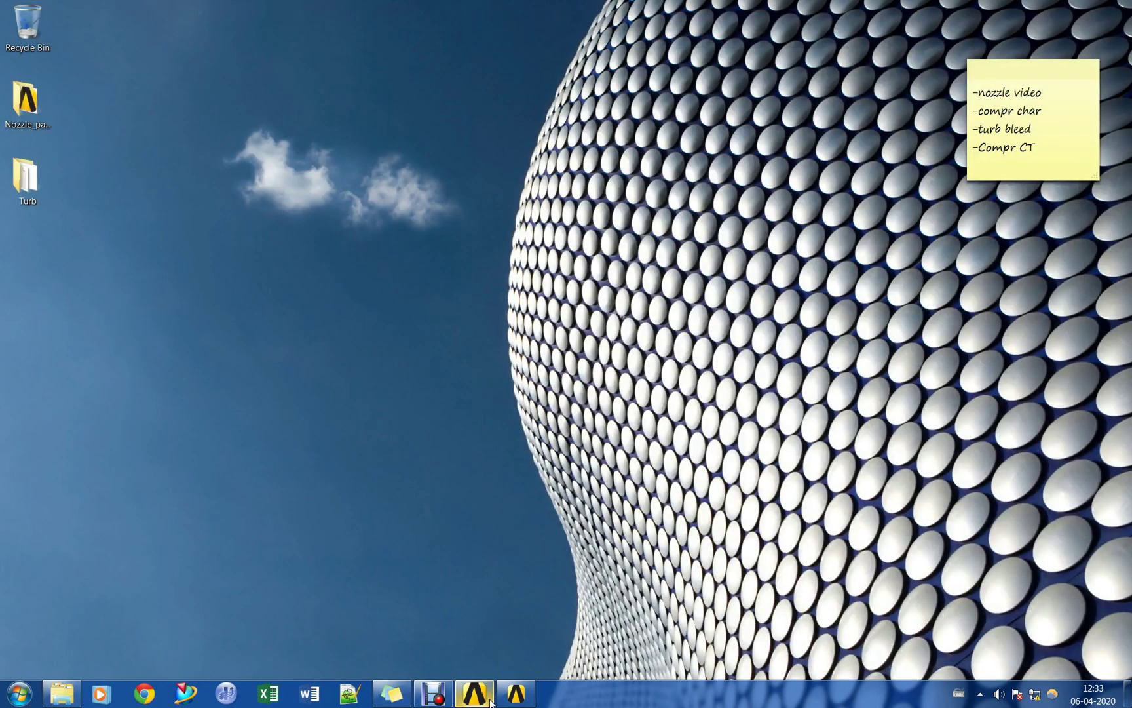
{"action": "left_click", "coordinate": [485, 701]}
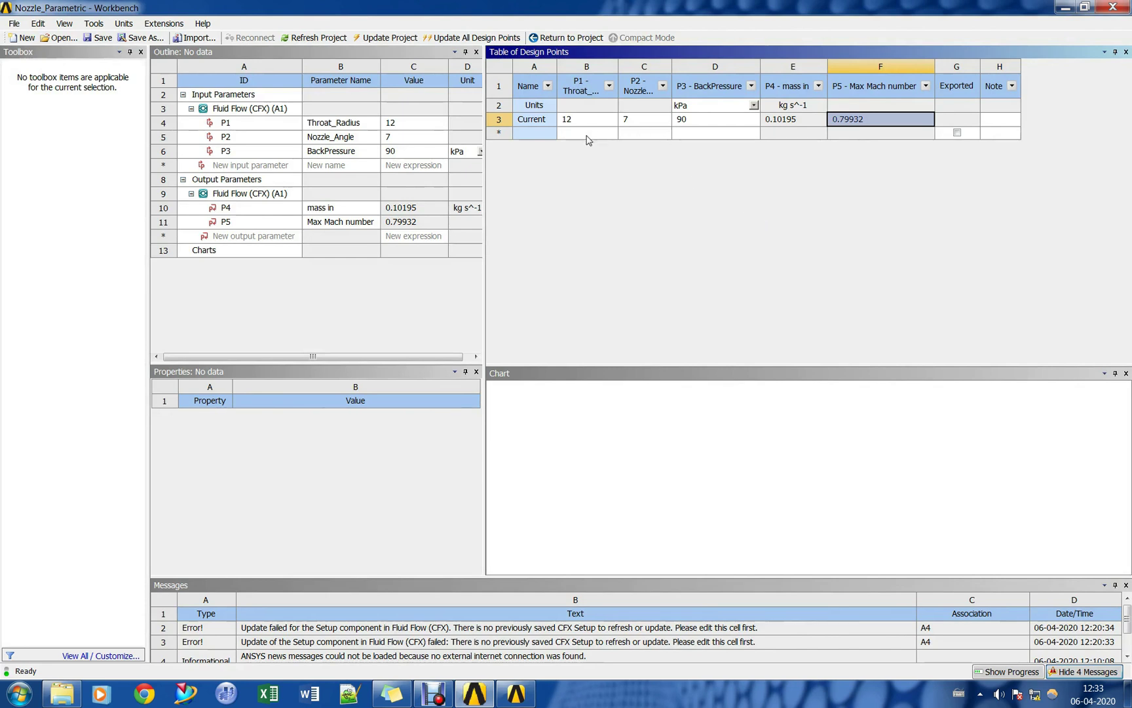
Widen the Throat_Radius and Nozzle_Angle columns in the Table of Design Points so their full headings fit.
{"action": "left_click", "coordinate": [587, 133]}
{"action": "double_click", "coordinate": [620, 67]}
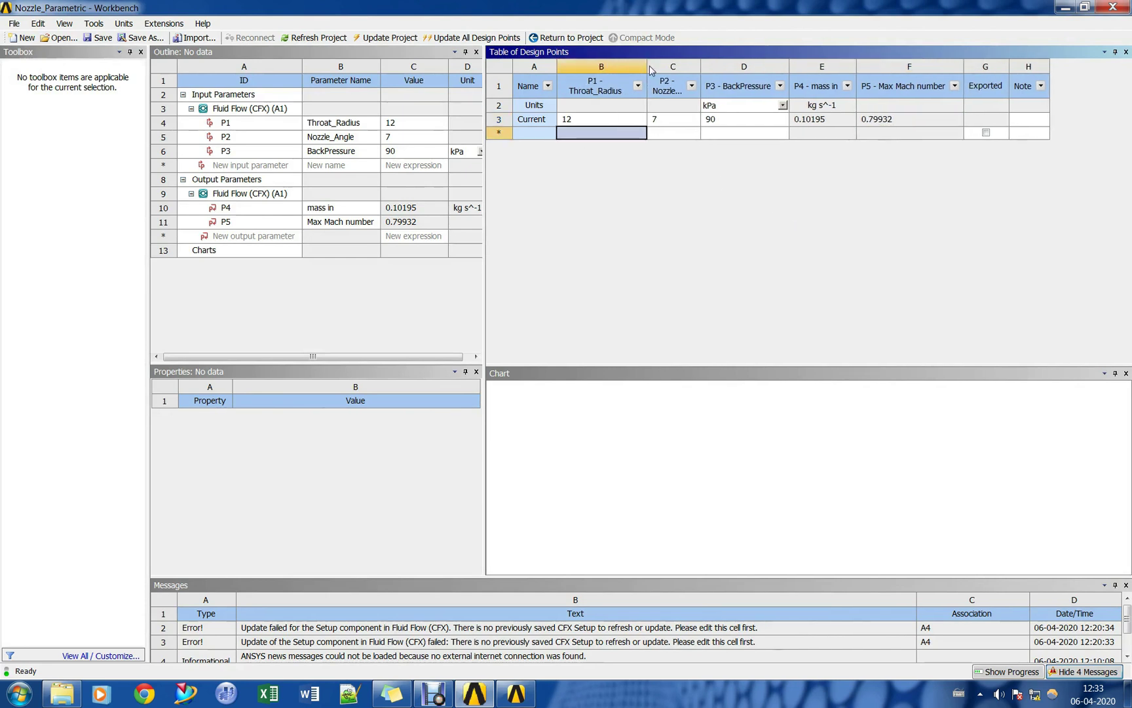
{"action": "left_click_drag", "start_coordinate": [700, 60], "coordinate": [722, 63]}
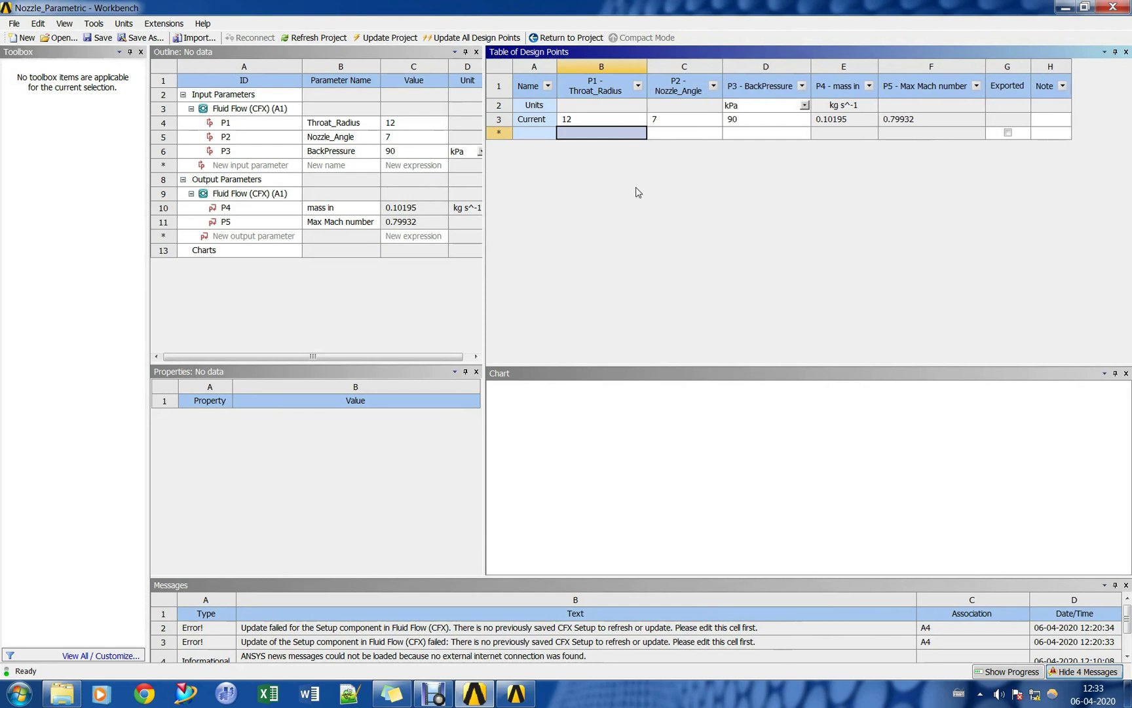
Add two design points with Throat_Radius values of 10 and 14.
{"action": "type", "text": "1"}
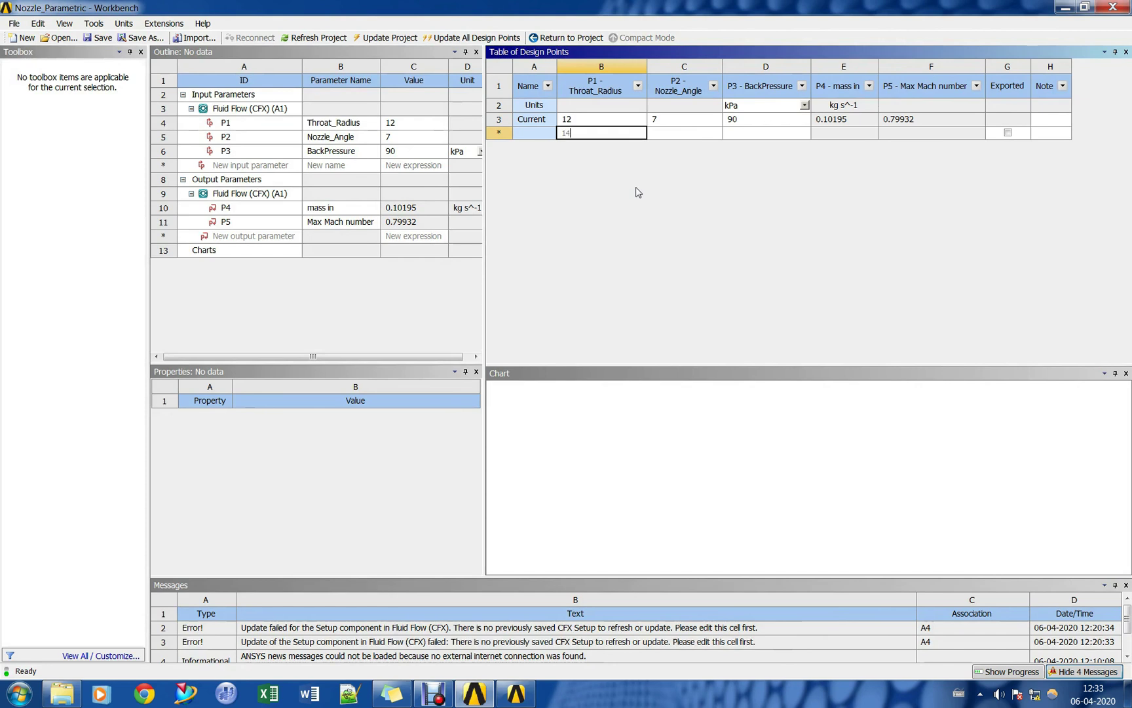
{"action": "type", "text": "0"}
{"action": "key", "text": "Return"}
{"action": "type", "text": "14"}
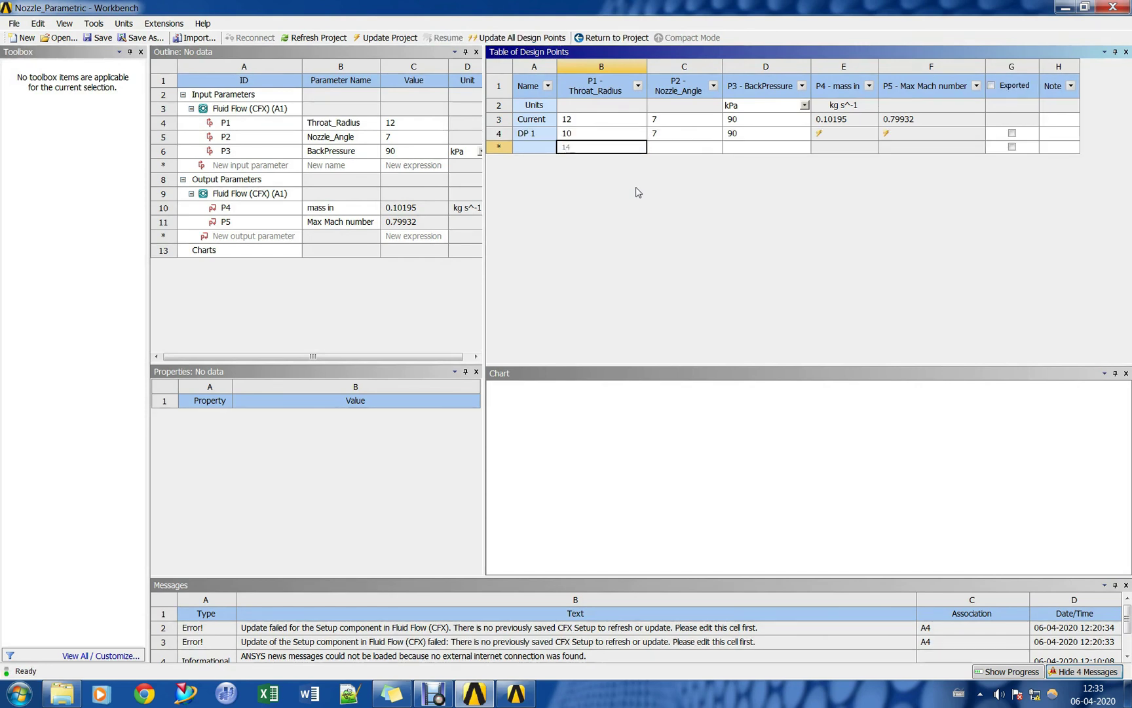
{"action": "key", "text": "Return"}
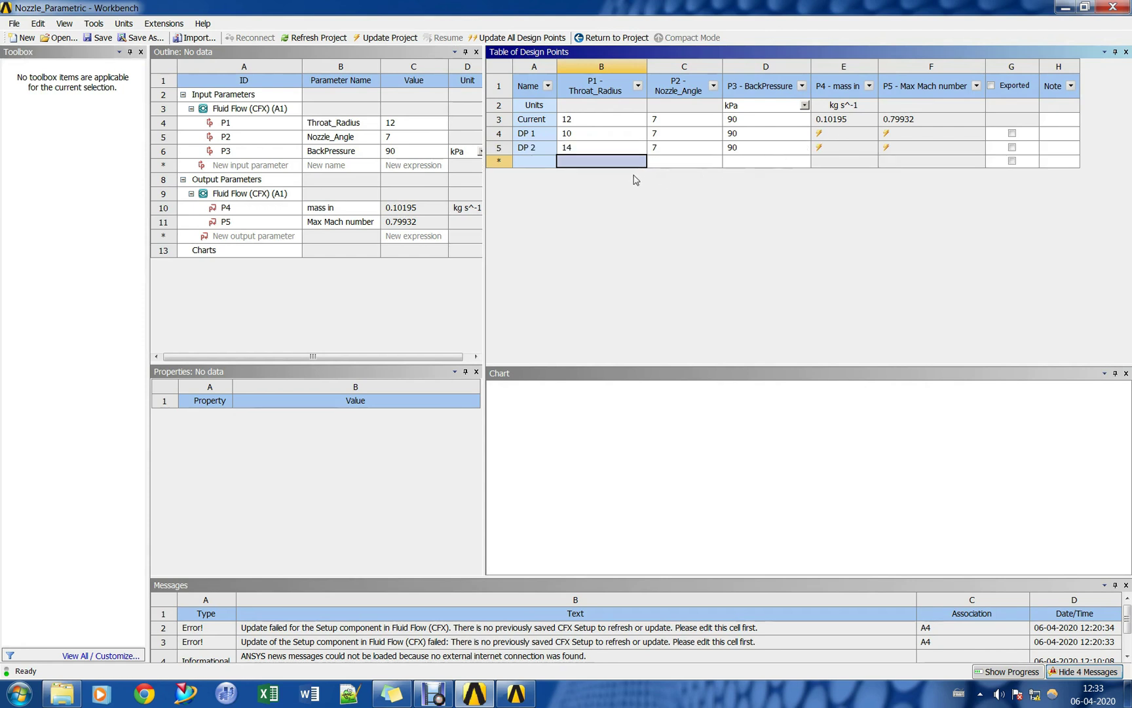
Add two design points with BackPressure values of 85 and 80 kPa, and another with a Nozzle_Angle of 5.
{"action": "left_click", "coordinate": [744, 165]}
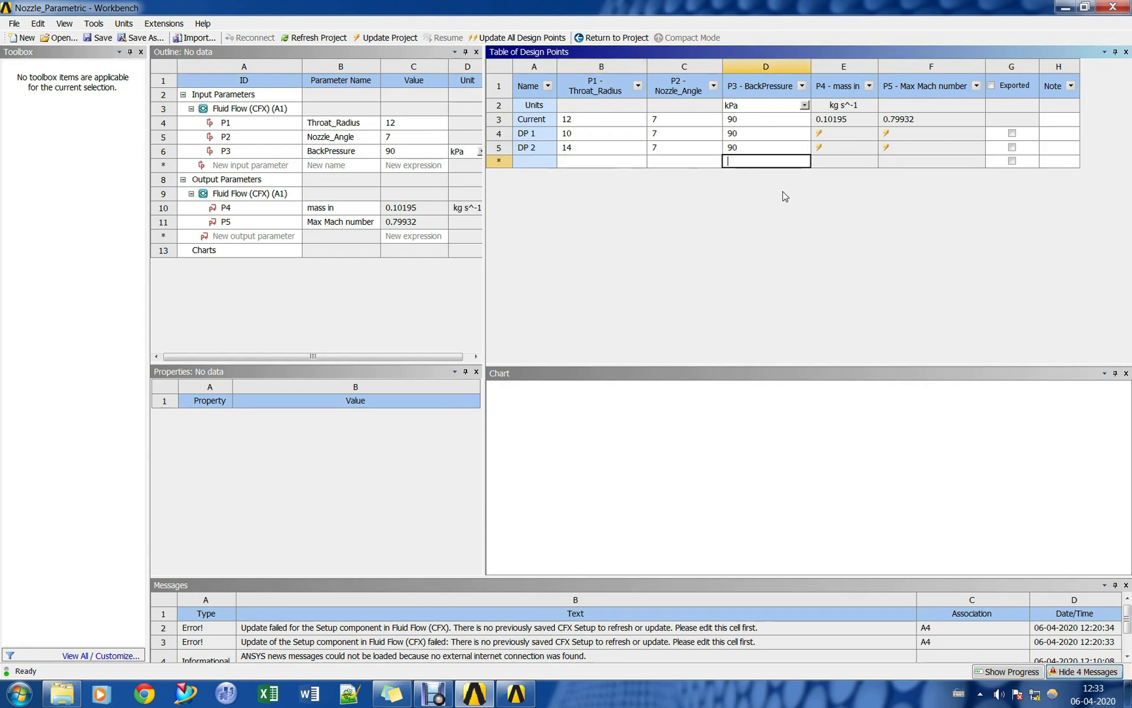
{"action": "type", "text": "85"}
{"action": "key", "text": "Return"}
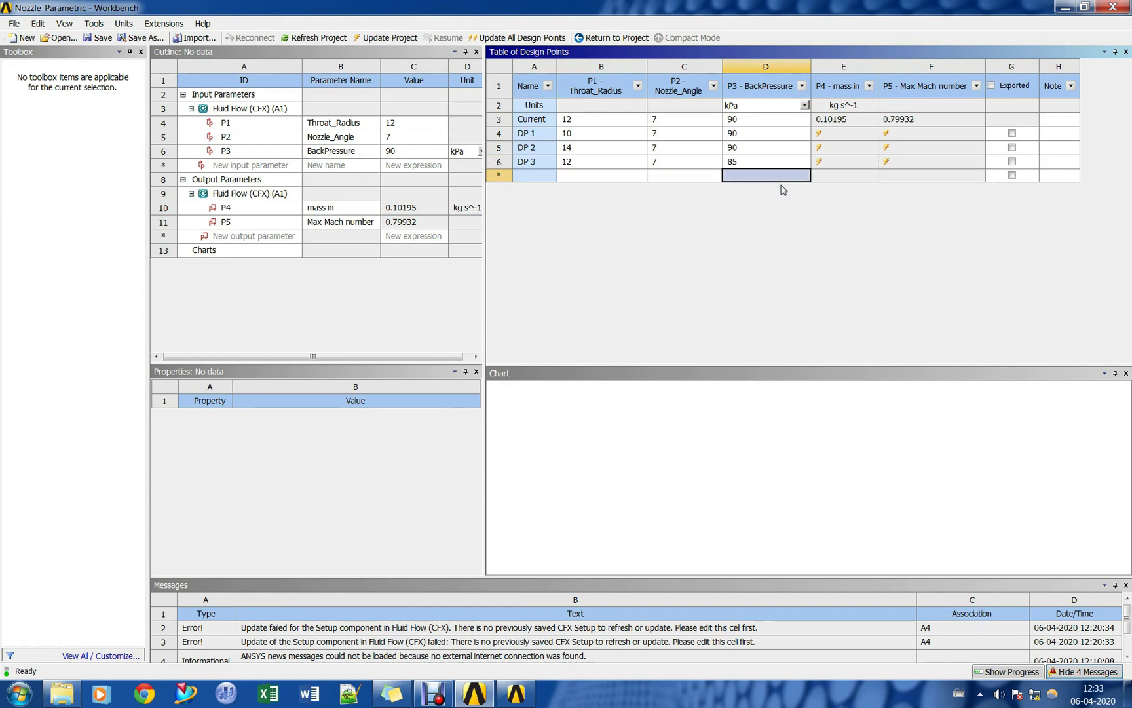
{"action": "type", "text": "80"}
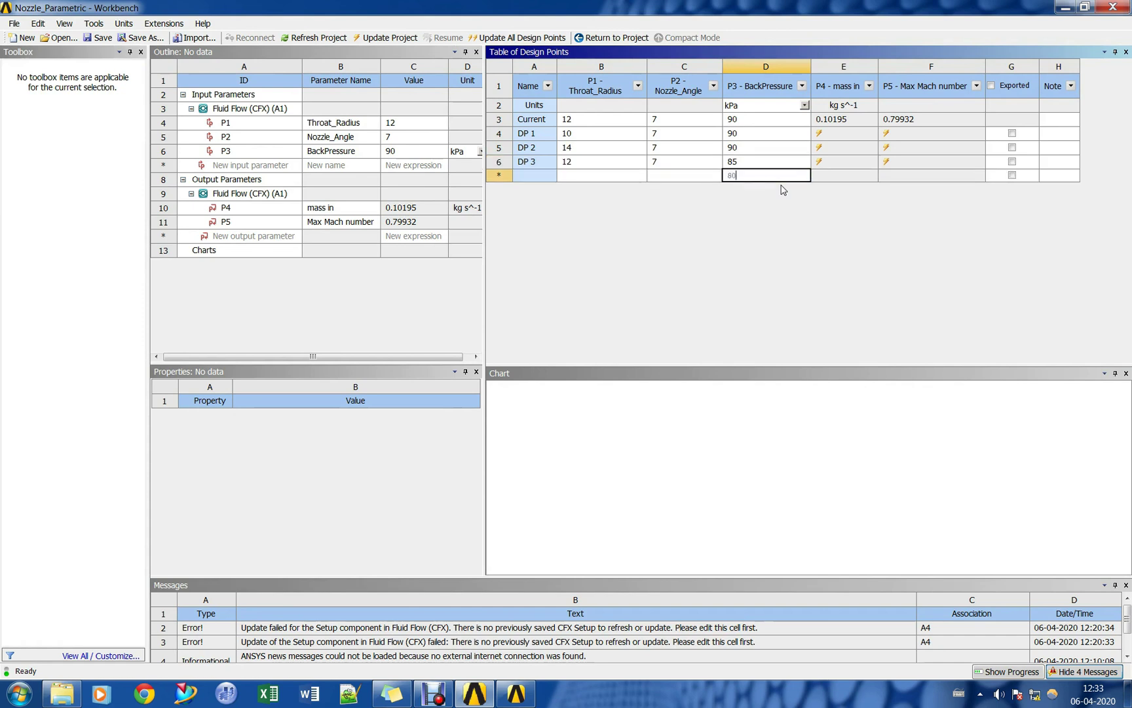
{"action": "key", "text": "Return"}
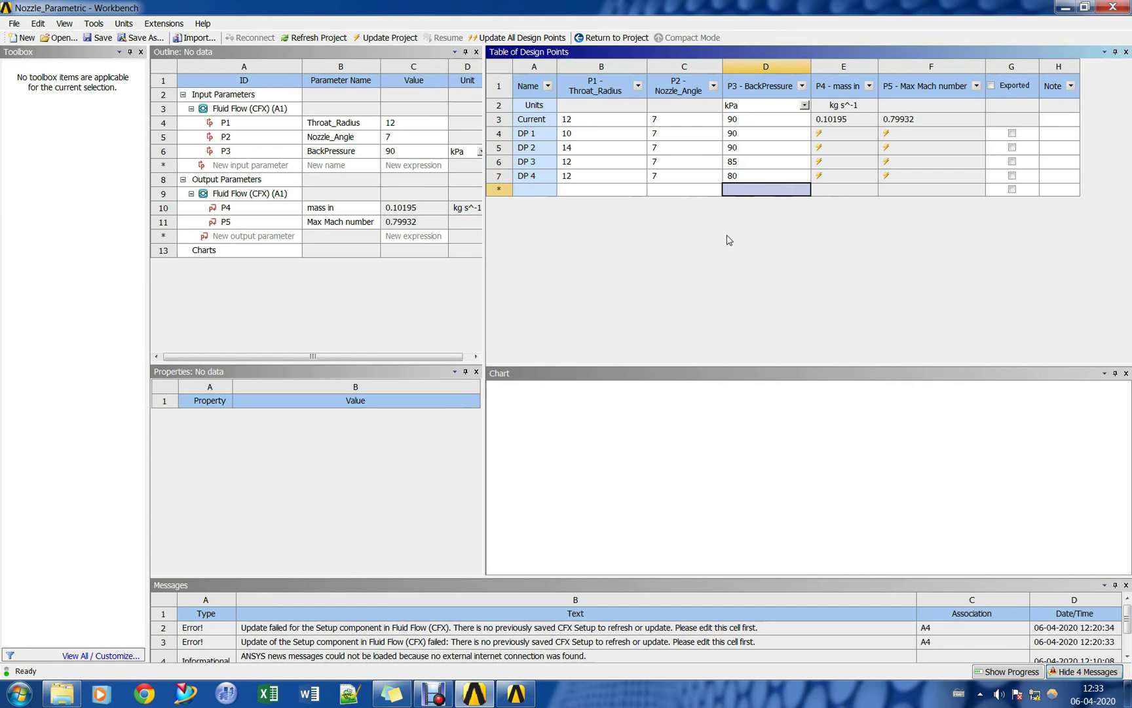
{"action": "left_click", "coordinate": [675, 191]}
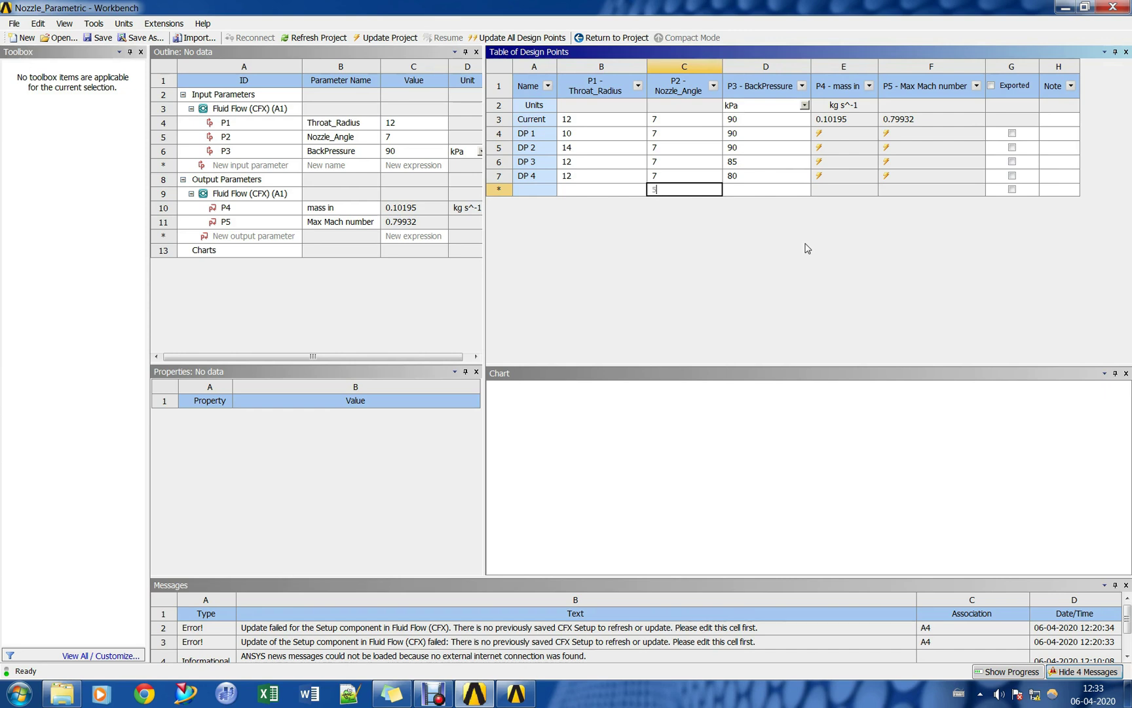
{"action": "key", "text": "Return"}
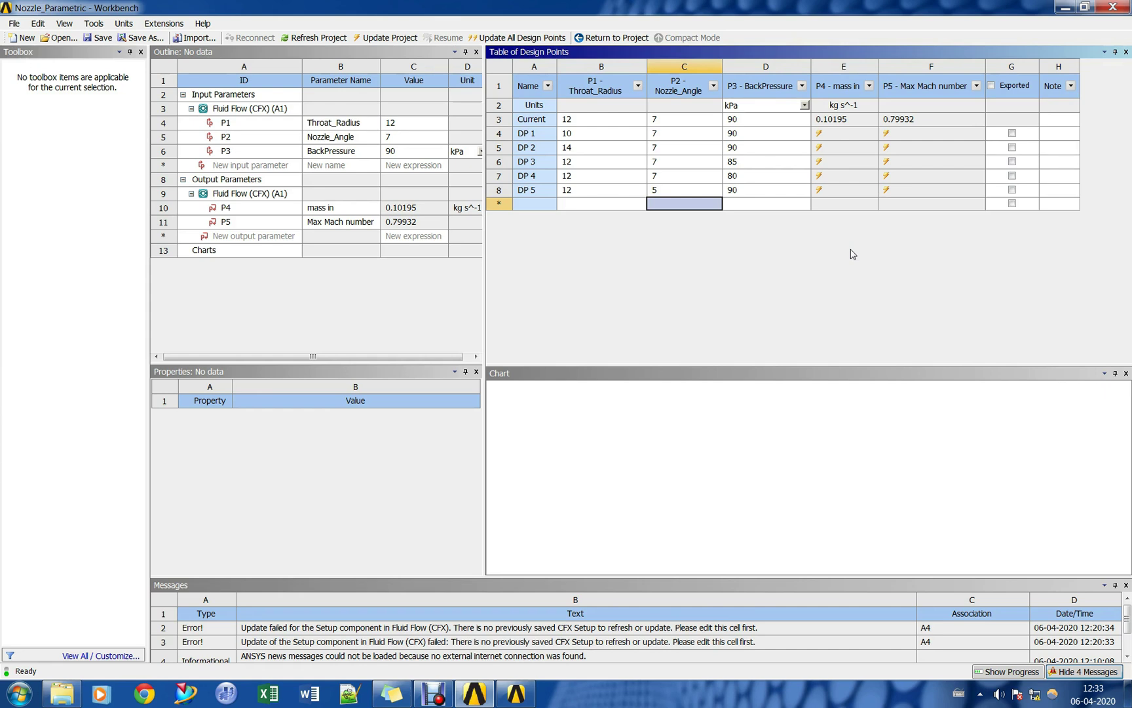
Widen the mass in column in the Table of Design Points.
{"action": "left_click", "coordinate": [857, 135]}
{"action": "left_click", "coordinate": [949, 135]}
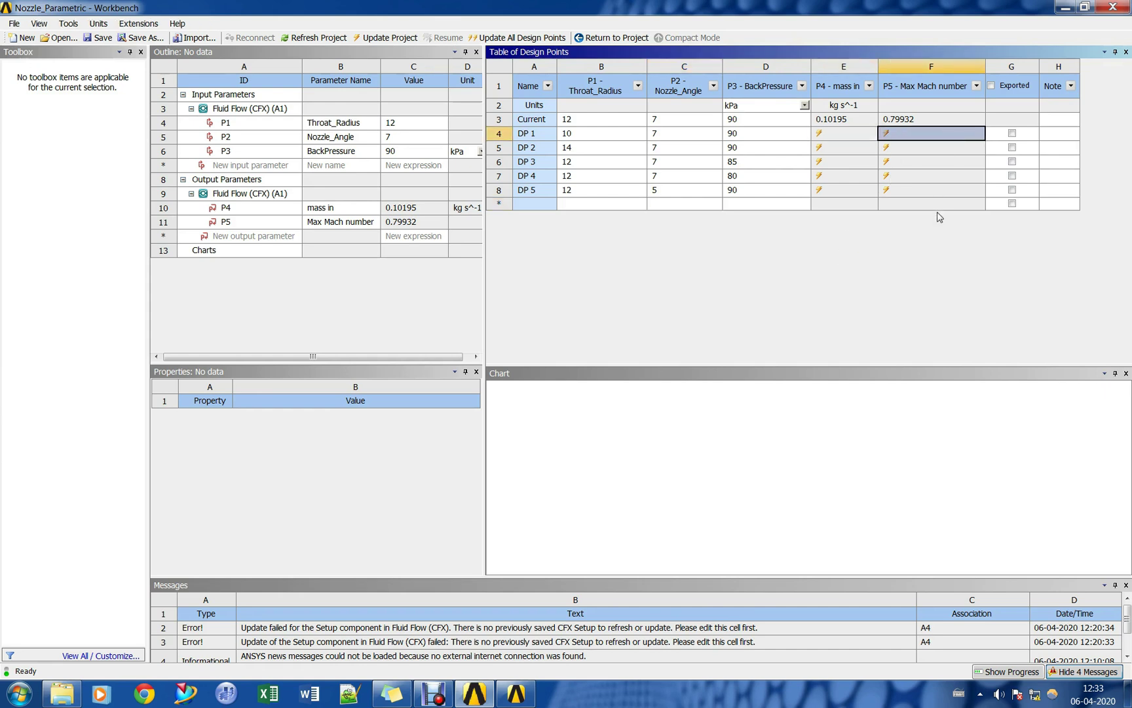
{"action": "left_click", "coordinate": [879, 67]}
{"action": "left_click_drag", "start_coordinate": [878, 66], "coordinate": [893, 67]}
Update all design points to compute their mass in and Max Mach number, accepting that open editors may close.
{"action": "left_click", "coordinate": [869, 120]}
{"action": "left_click", "coordinate": [948, 133]}
{"action": "left_click", "coordinate": [948, 175]}
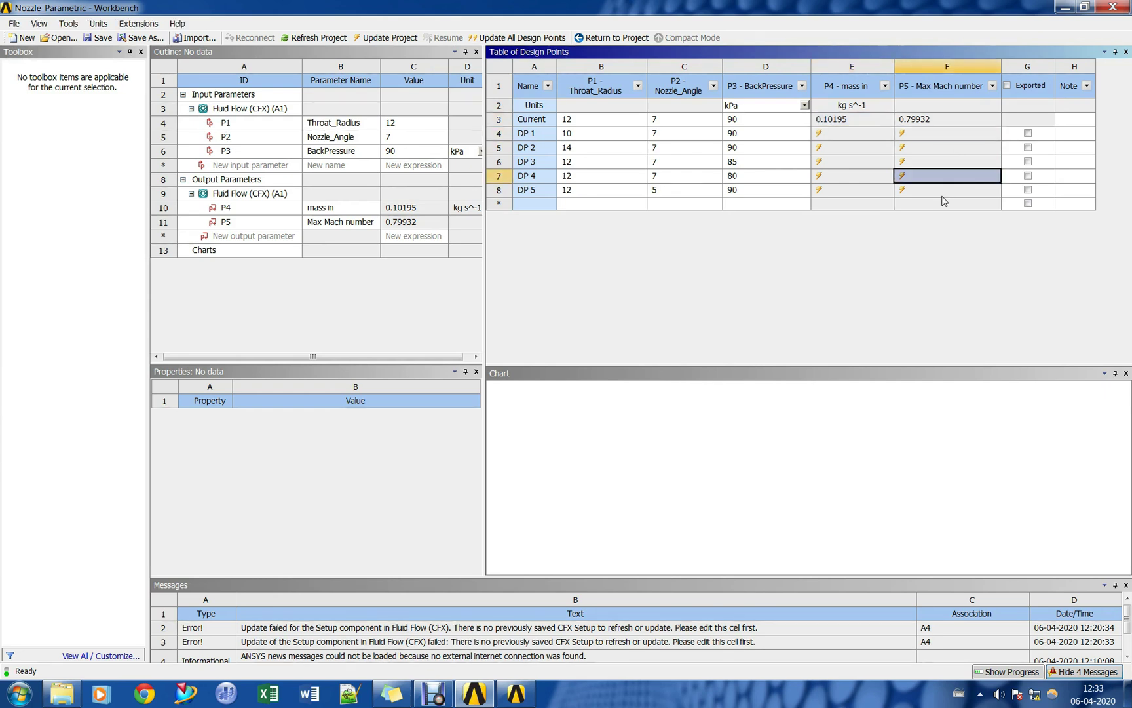
{"action": "left_click", "coordinate": [943, 191]}
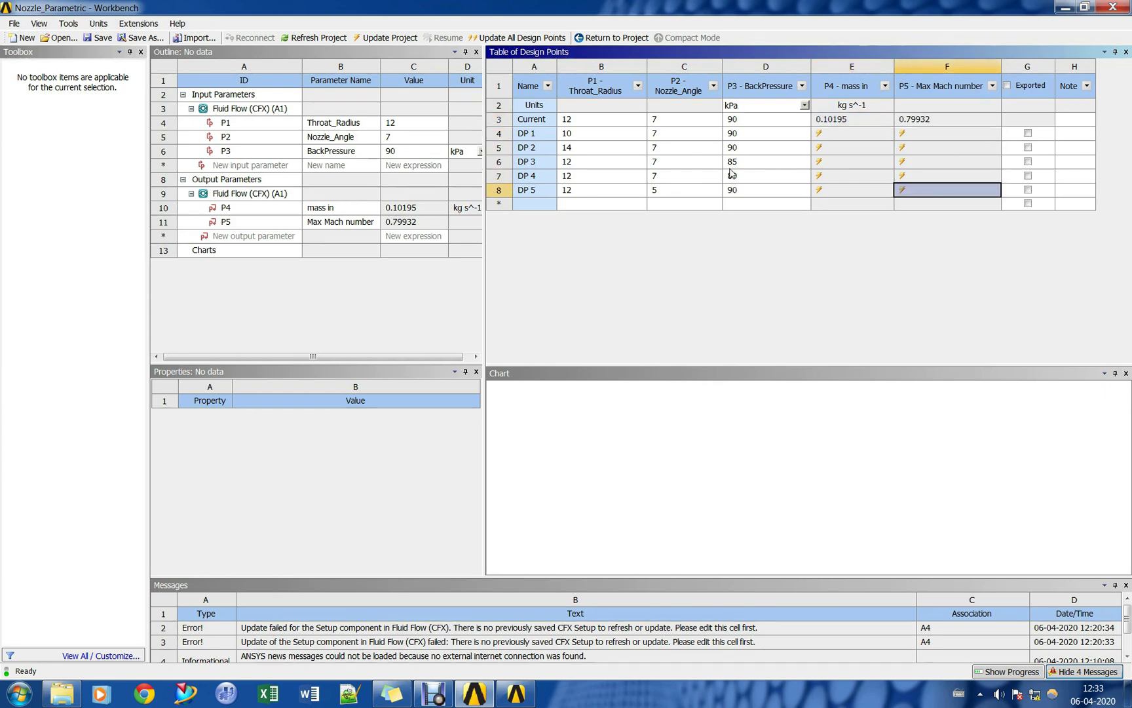
{"action": "left_click", "coordinate": [521, 38]}
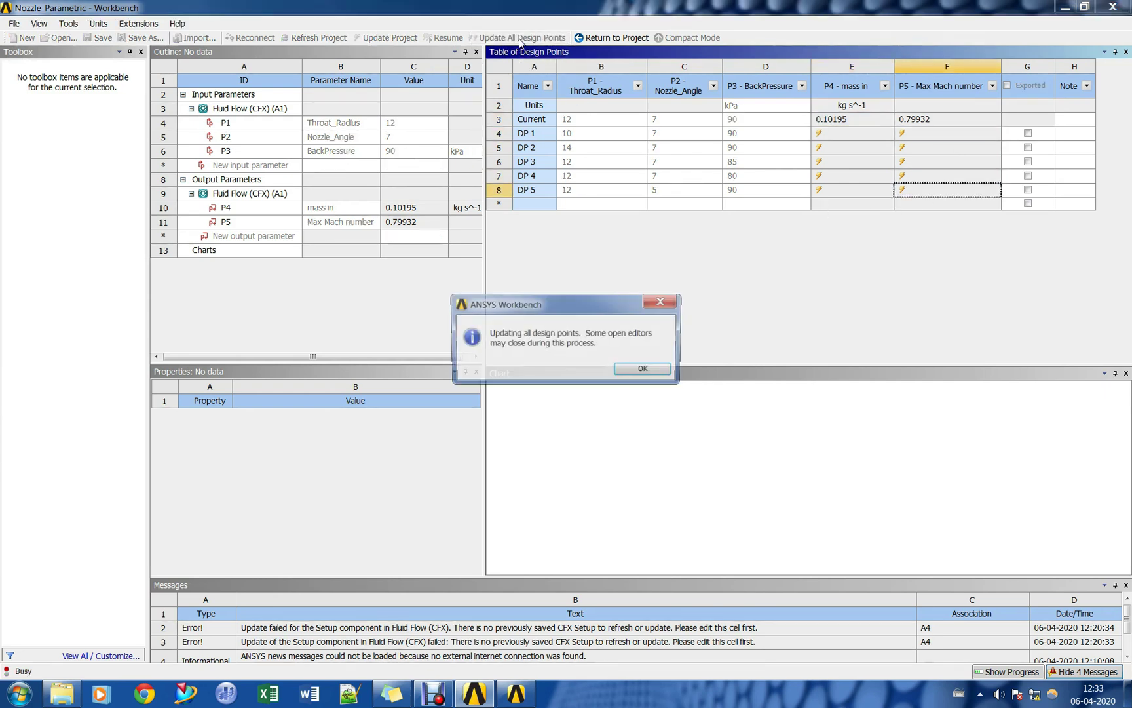
{"action": "left_click", "coordinate": [644, 371]}
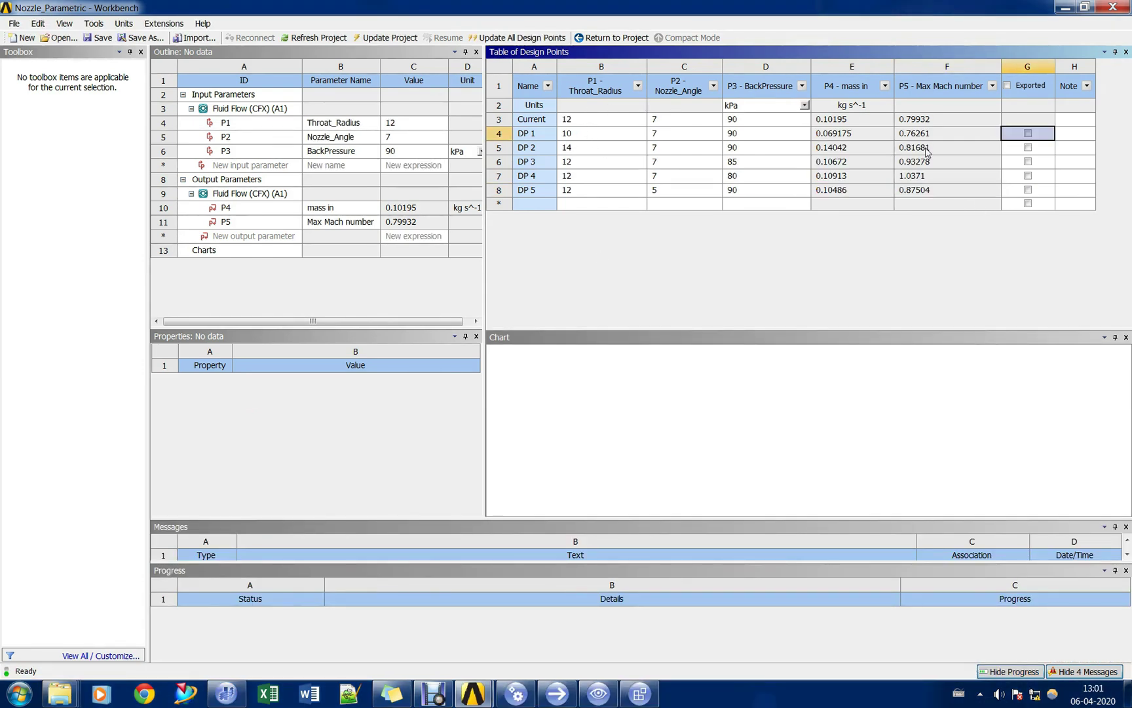
Compare mass in and Max Mach number of the current design point with those of the 85 and 80 kPa BackPressure points.
{"action": "left_click", "coordinate": [878, 122]}
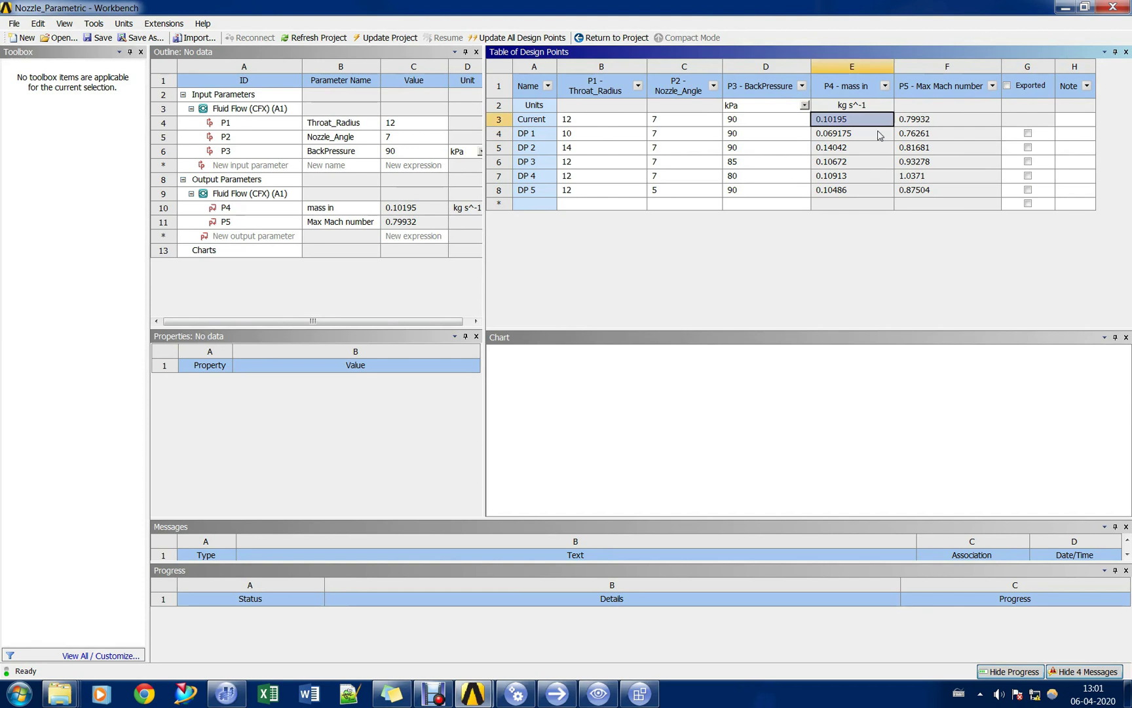
{"action": "left_click", "coordinate": [945, 124]}
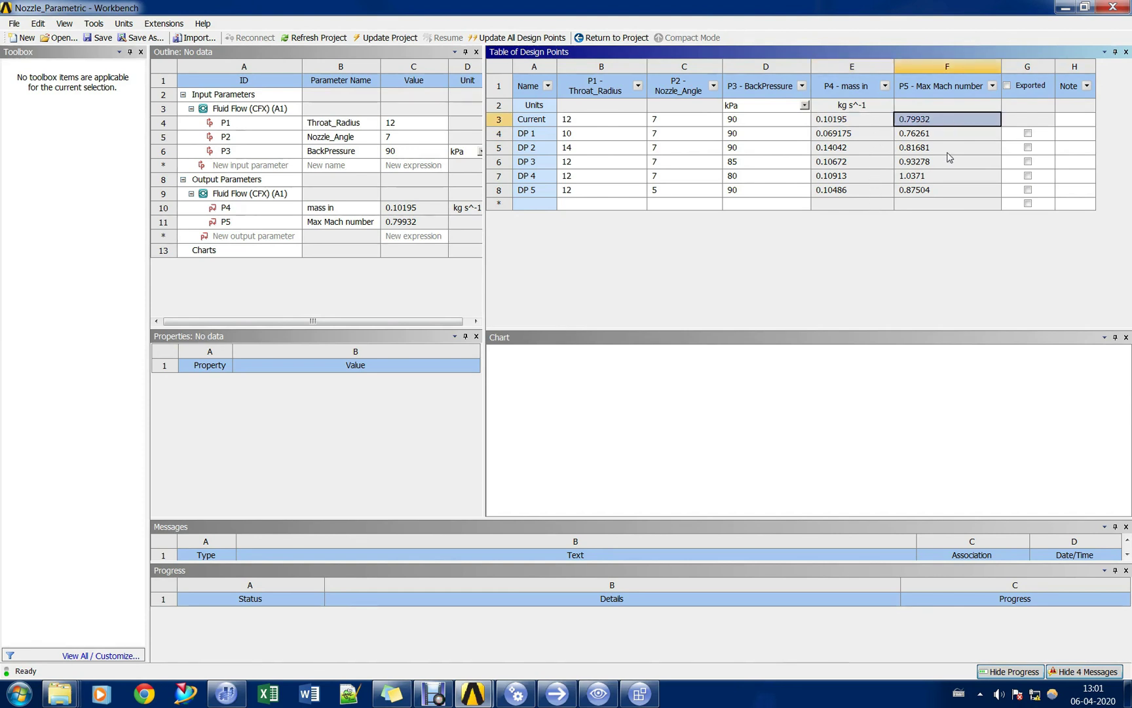
{"action": "left_click", "coordinate": [776, 165]}
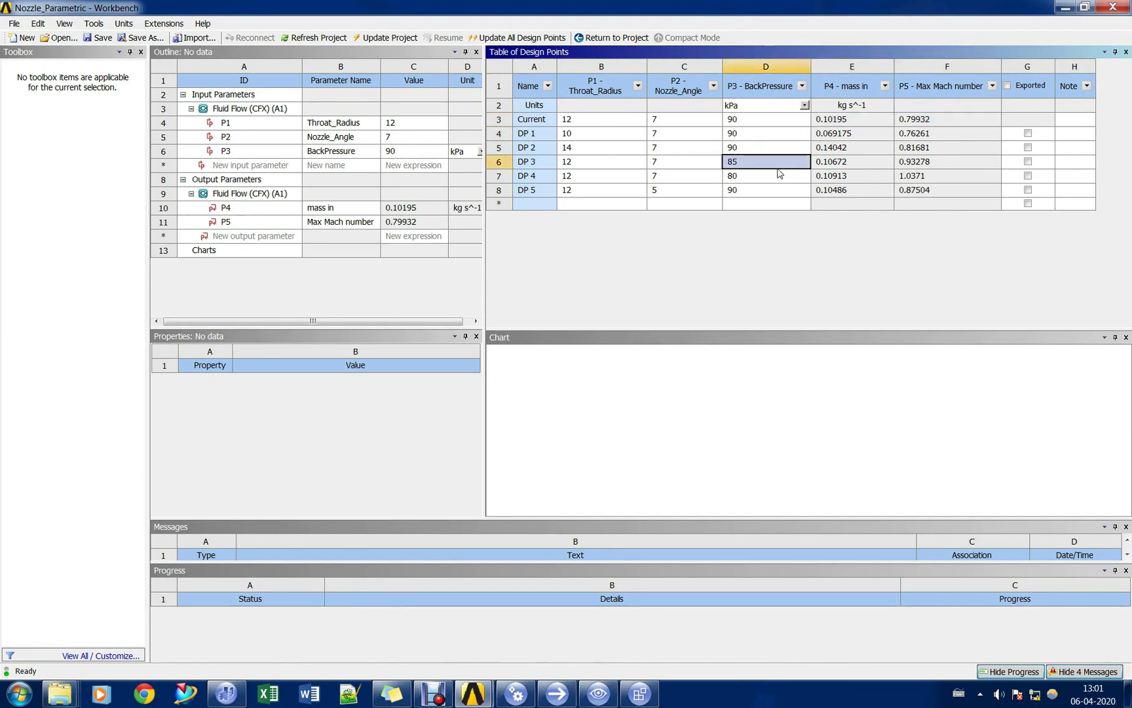
{"action": "left_click", "coordinate": [779, 179]}
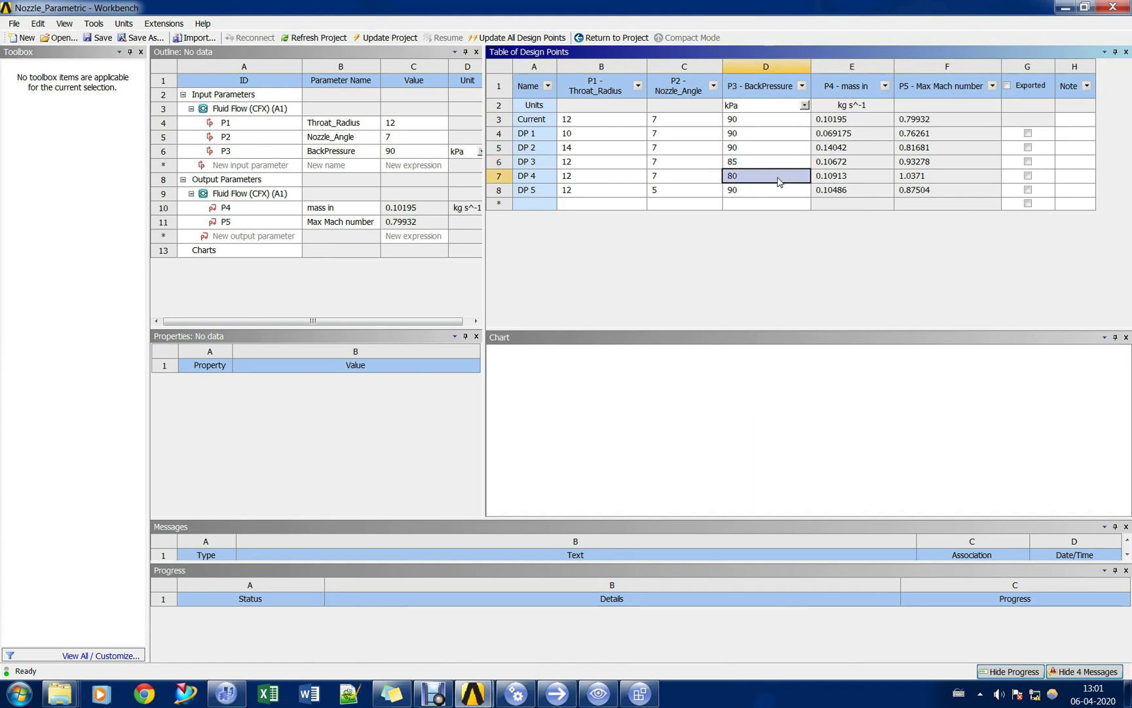
{"action": "left_click", "coordinate": [858, 164]}
{"action": "left_click", "coordinate": [861, 179]}
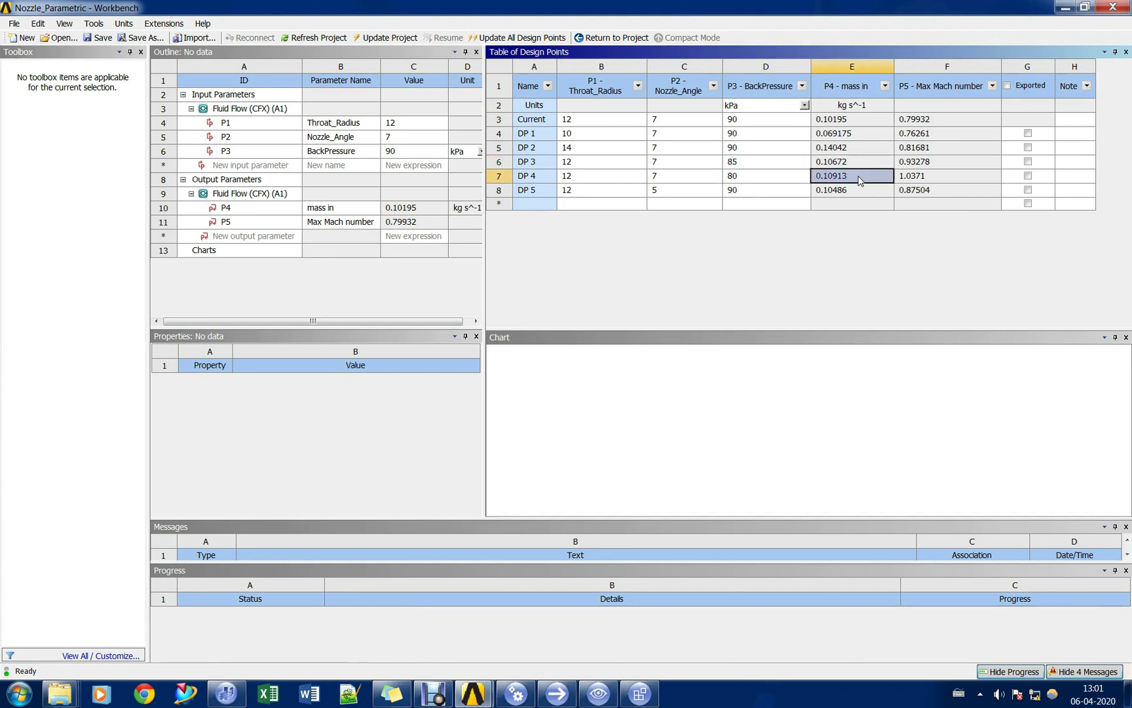
{"action": "left_click", "coordinate": [942, 164]}
{"action": "left_click", "coordinate": [937, 177]}
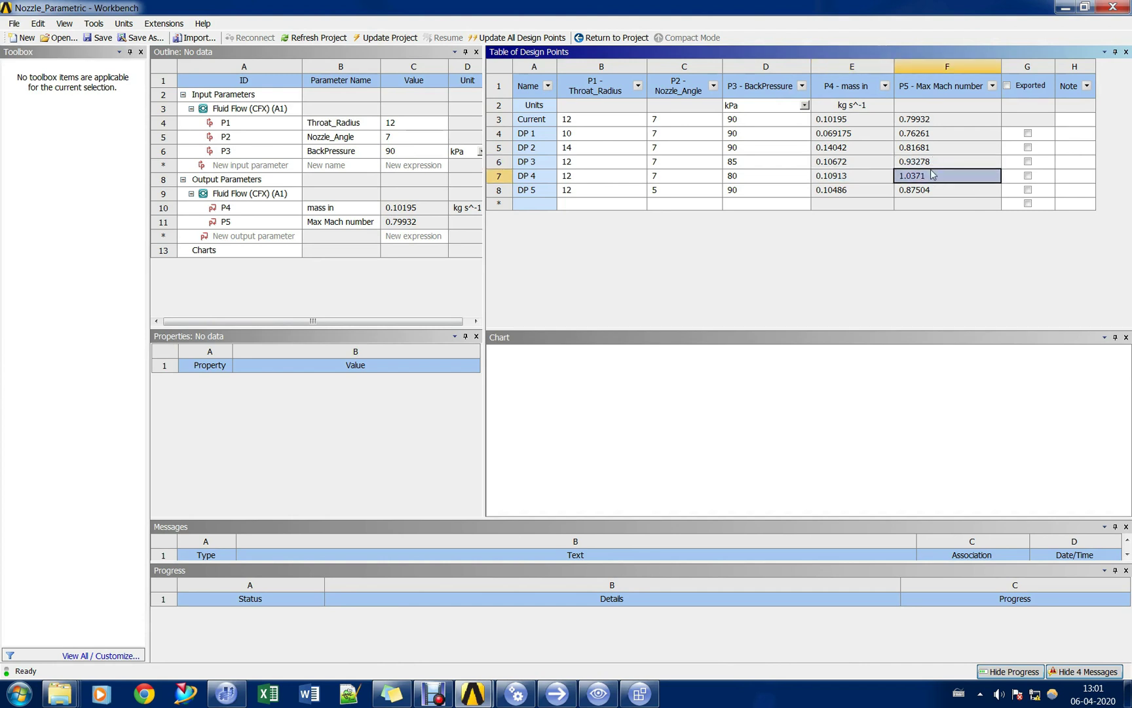